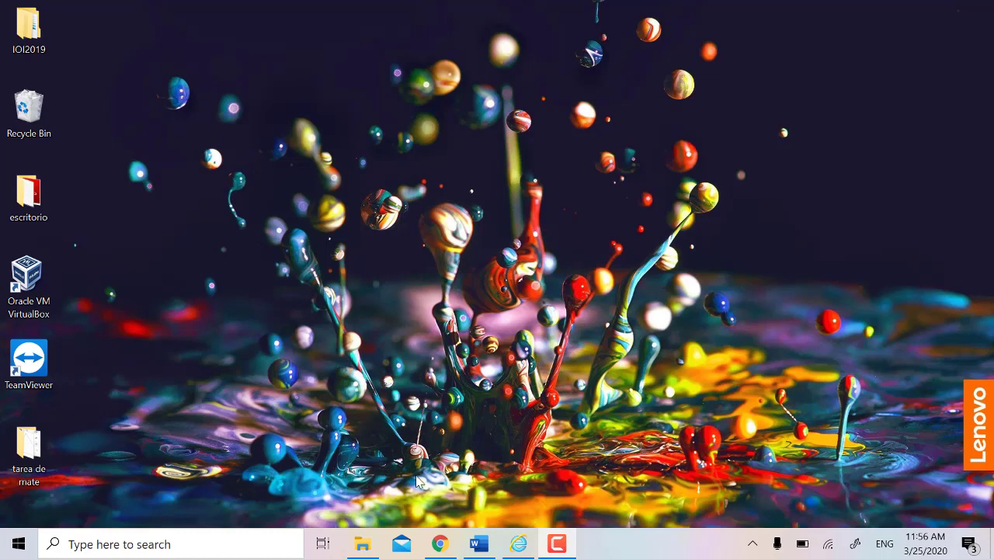
Step: Launch Task Manager by searching 'task', expand More details, then return to Fewer details
{"action": "left_click", "coordinate": [170, 544]}
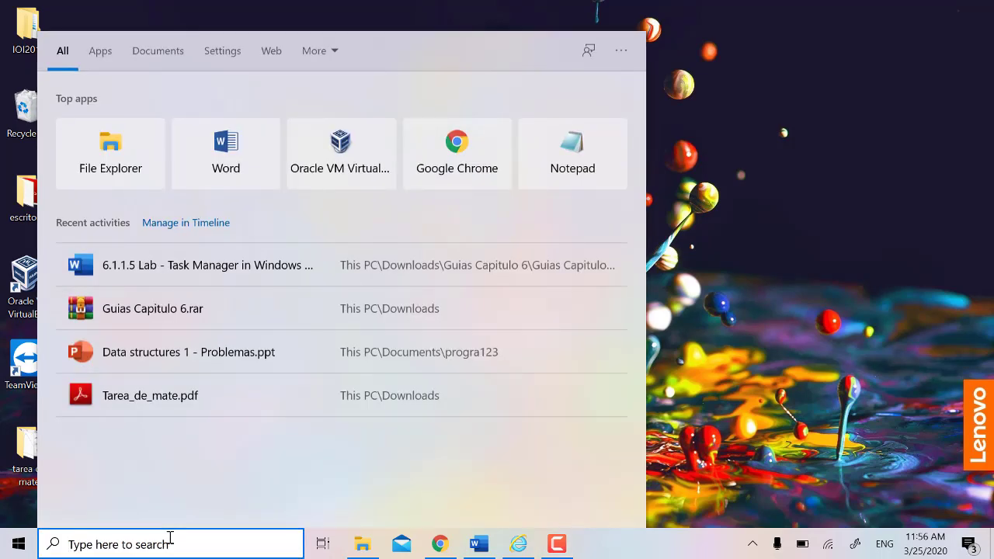
{"action": "type", "text": "task"}
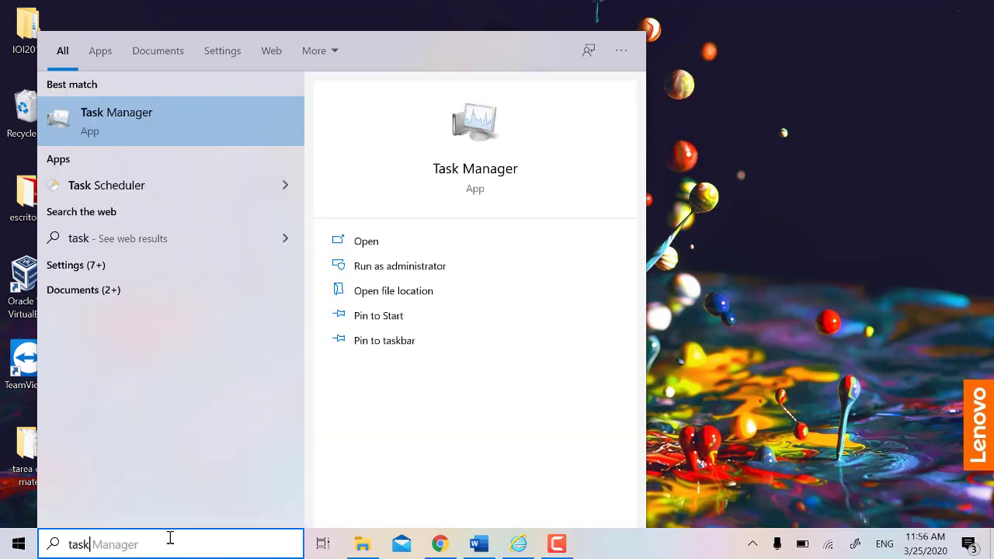
{"action": "key", "text": "Return"}
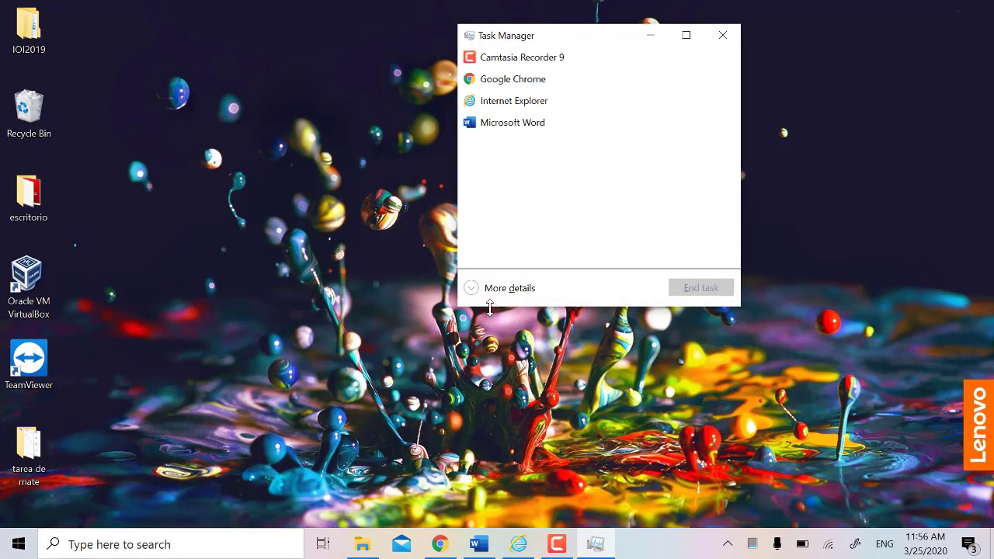
{"action": "left_click", "coordinate": [480, 294]}
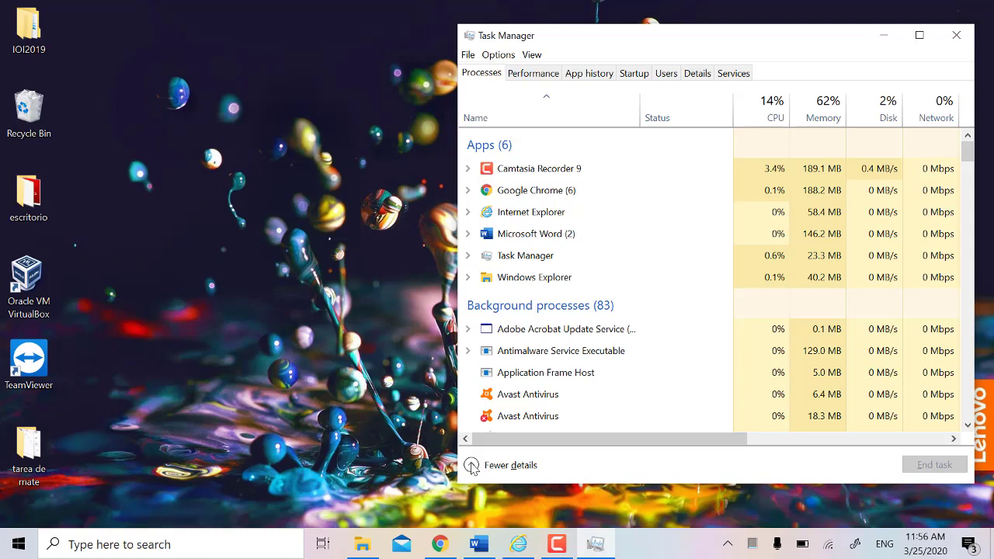
{"action": "left_click", "coordinate": [472, 465]}
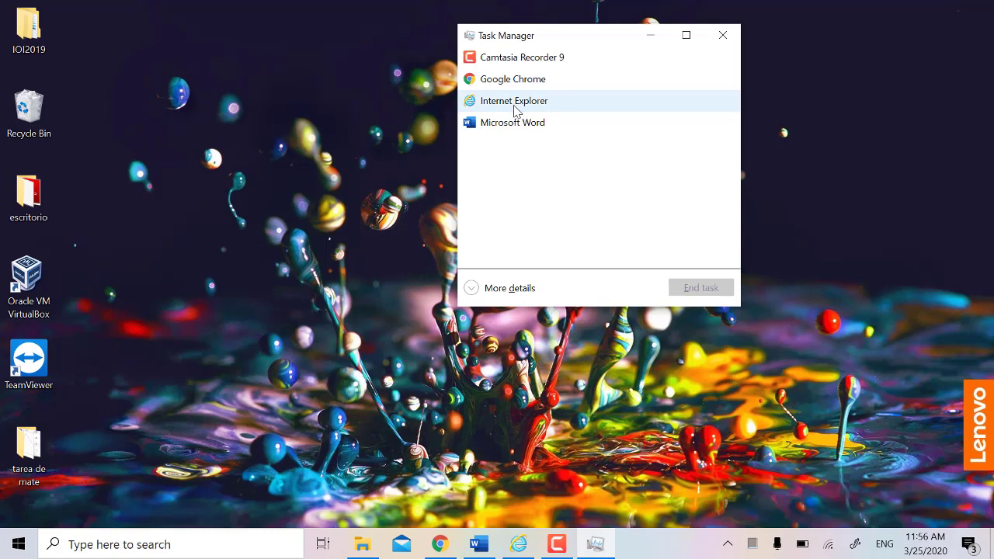
Step: End the Internet Explorer and Google Chrome tasks, leaving Camtasia Recorder 9 and Word
{"action": "left_click", "coordinate": [515, 111]}
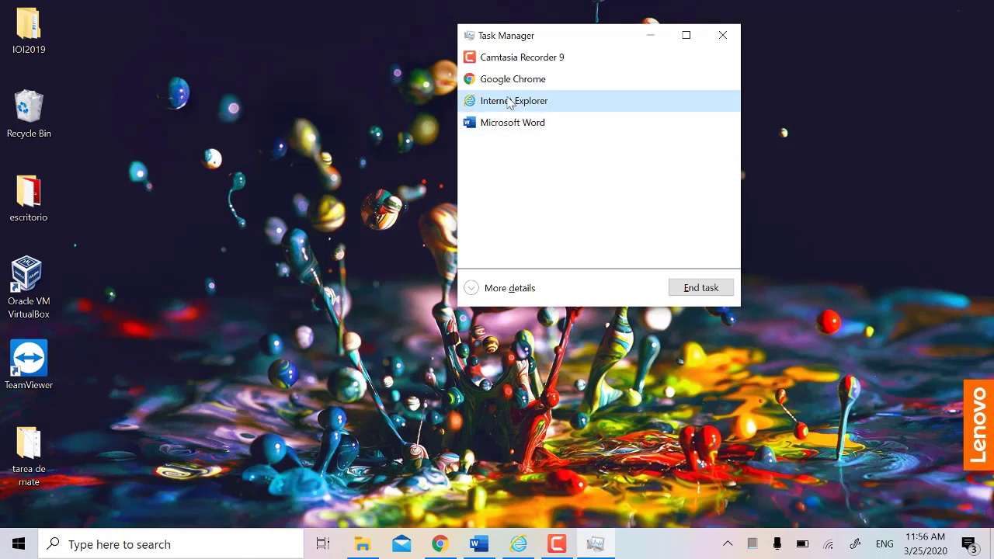
{"action": "left_click", "coordinate": [701, 288]}
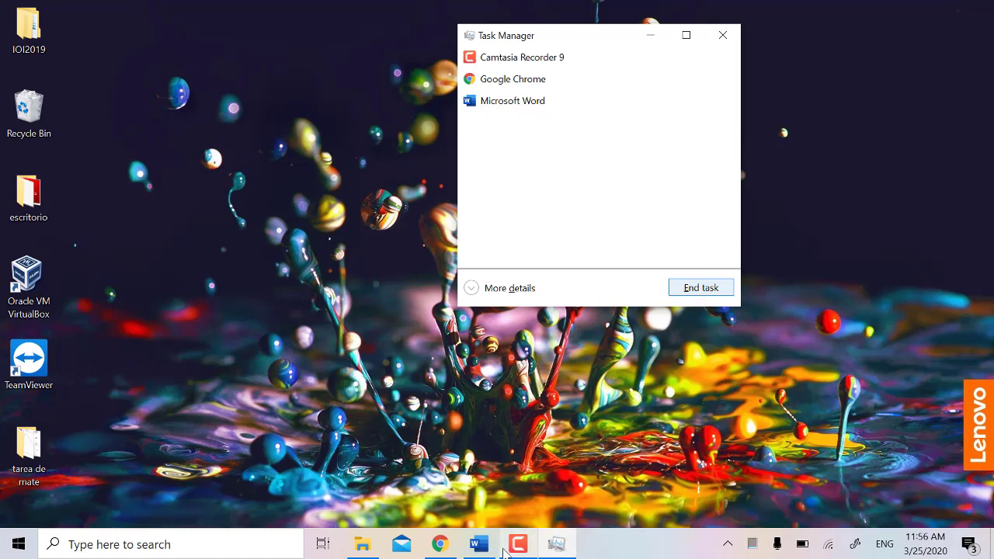
{"action": "mouse_move", "coordinate": [525, 549]}
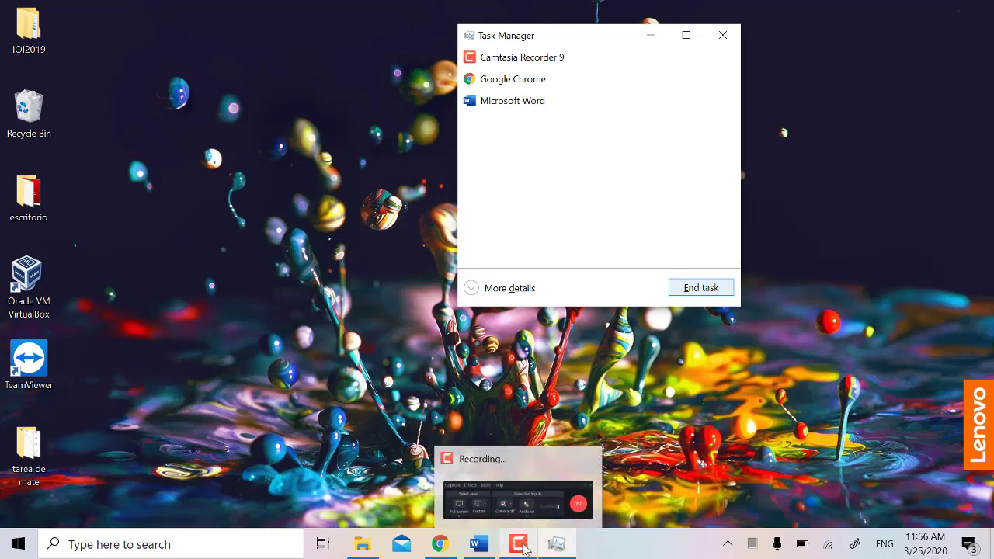
{"action": "left_click", "coordinate": [509, 550]}
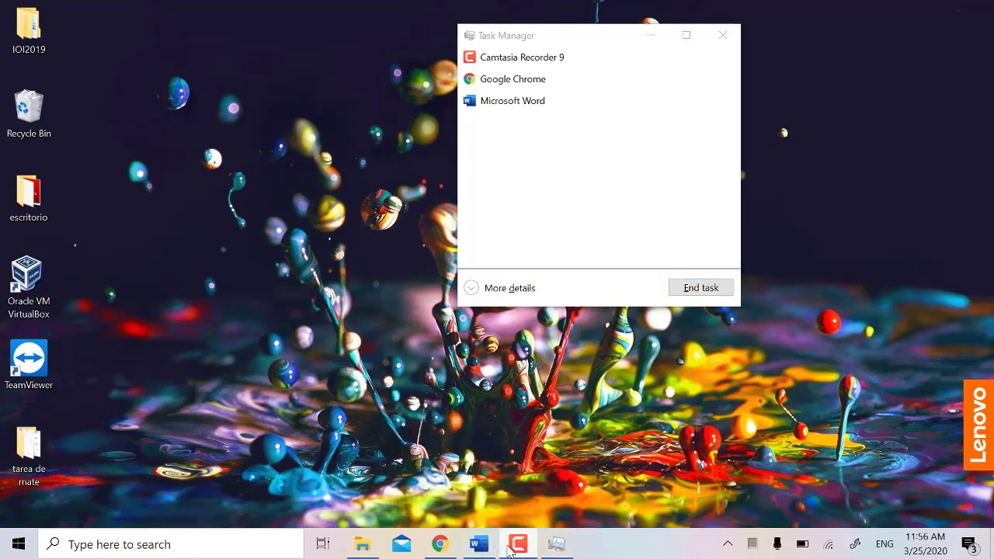
{"action": "left_click", "coordinate": [936, 488]}
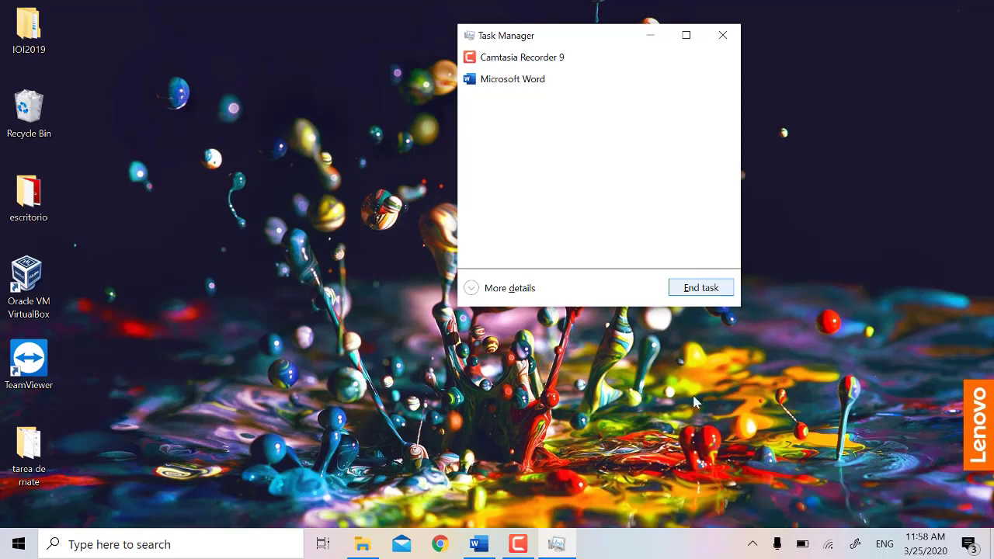
Step: Expand Task Manager, center its window, and scroll the Services tab's Running/Stopped list
{"action": "left_click", "coordinate": [490, 289]}
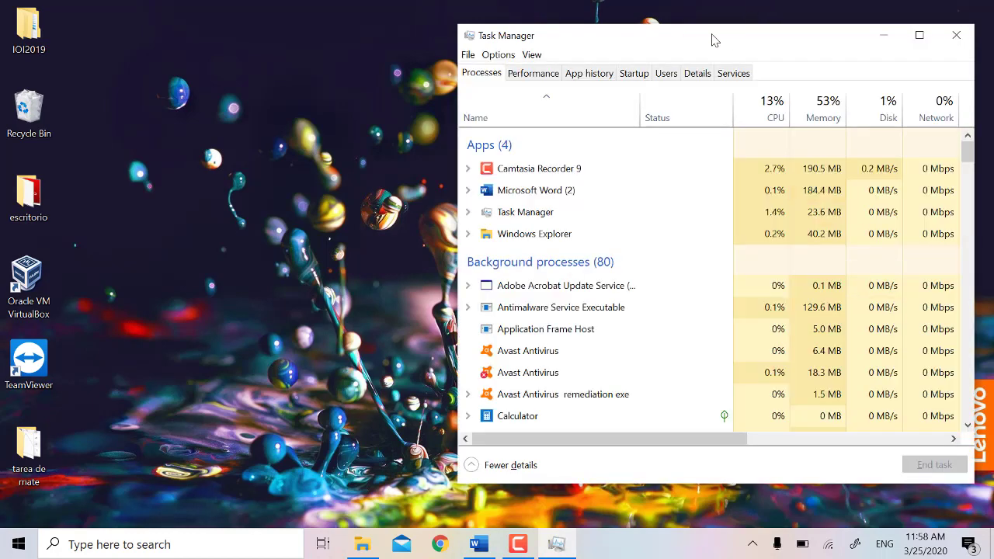
{"action": "left_click_drag", "start_coordinate": [714, 40], "coordinate": [510, 48]}
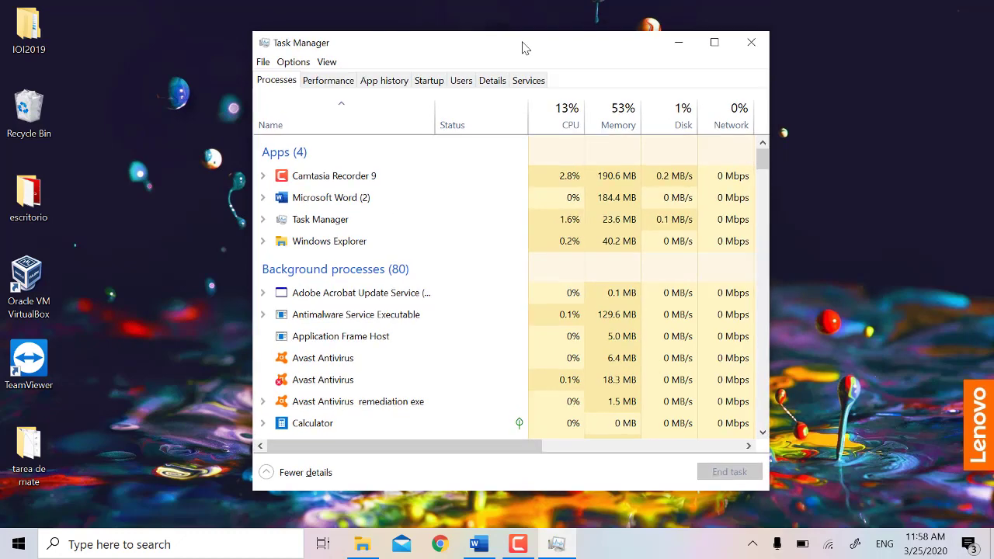
{"action": "left_click", "coordinate": [525, 82]}
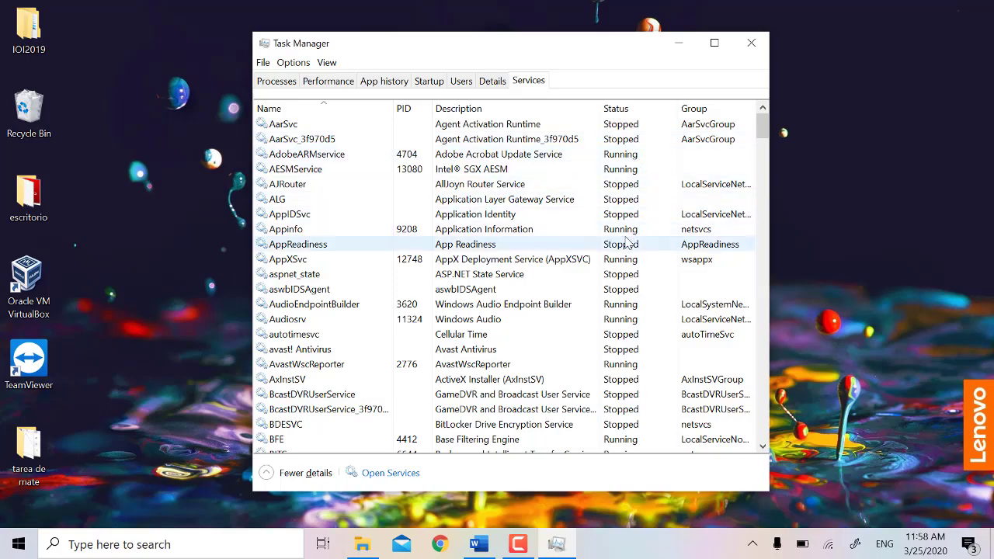
{"action": "scroll", "coordinate": [644, 384], "scroll_direction": "down", "scroll_amount": 6}
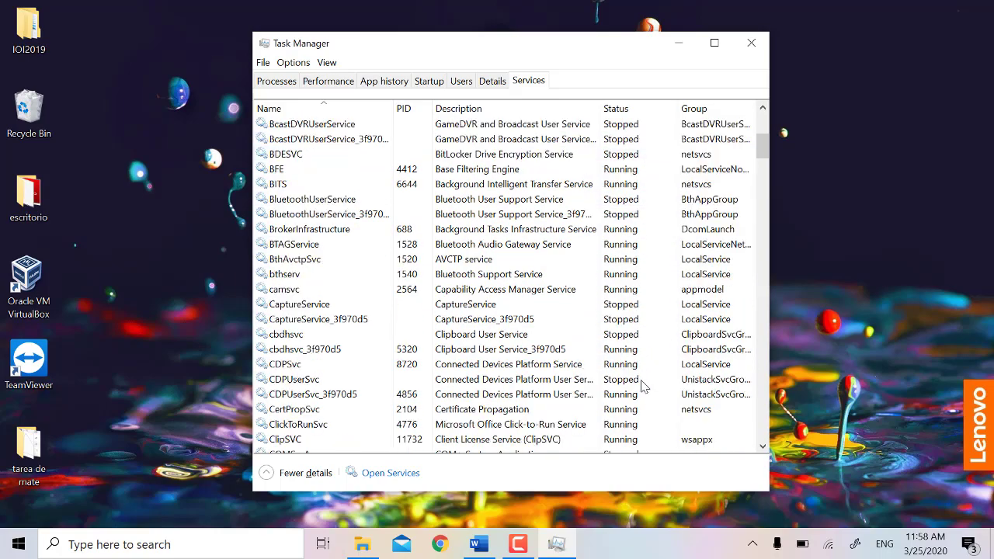
{"action": "scroll", "coordinate": [644, 384], "scroll_direction": "down", "scroll_amount": 20}
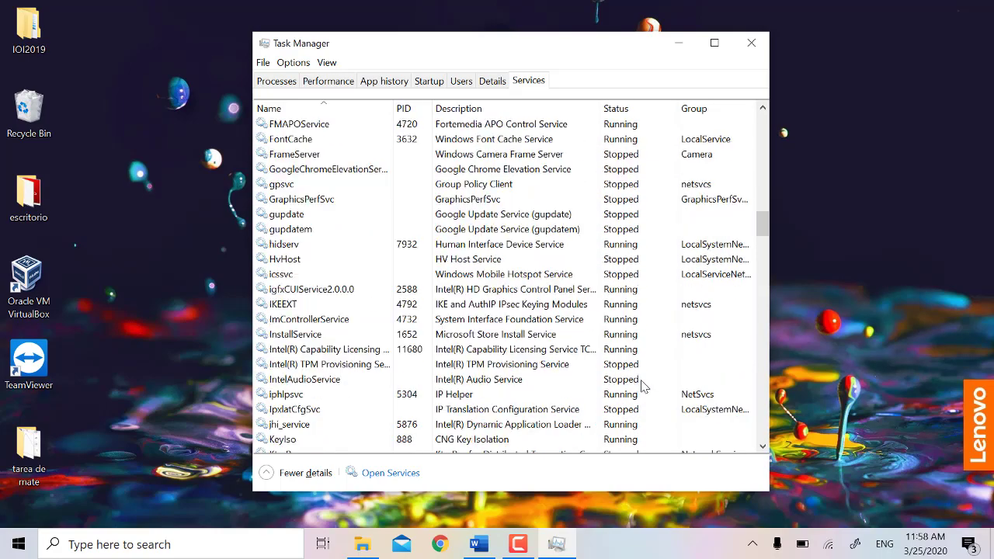
{"action": "scroll", "coordinate": [643, 384], "scroll_direction": "down", "scroll_amount": 10}
{"action": "left_click", "coordinate": [518, 544]}
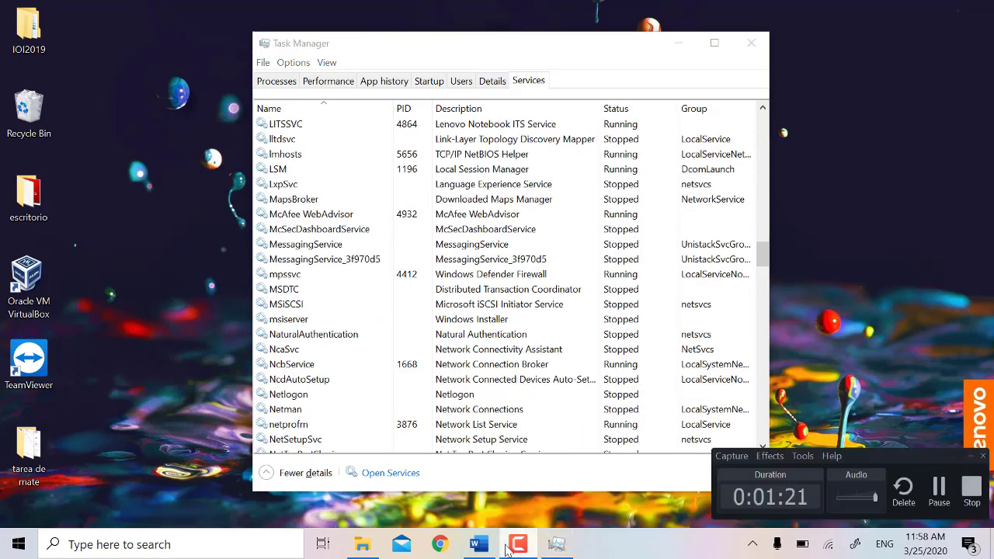
{"action": "left_click", "coordinate": [927, 487]}
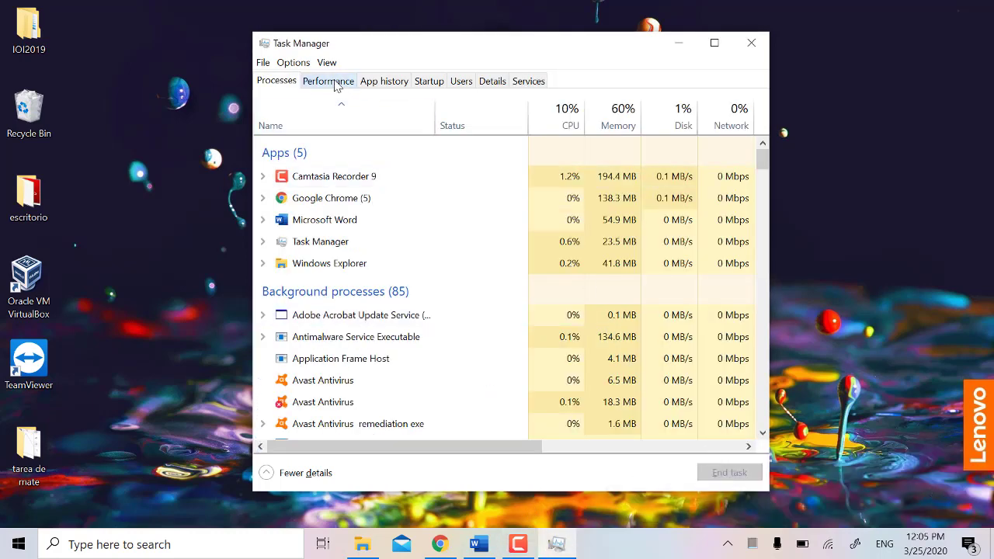
Step: Step through the Performance tab's CPU, Memory, Ethernet and Wi-Fi pages
{"action": "left_click", "coordinate": [328, 82]}
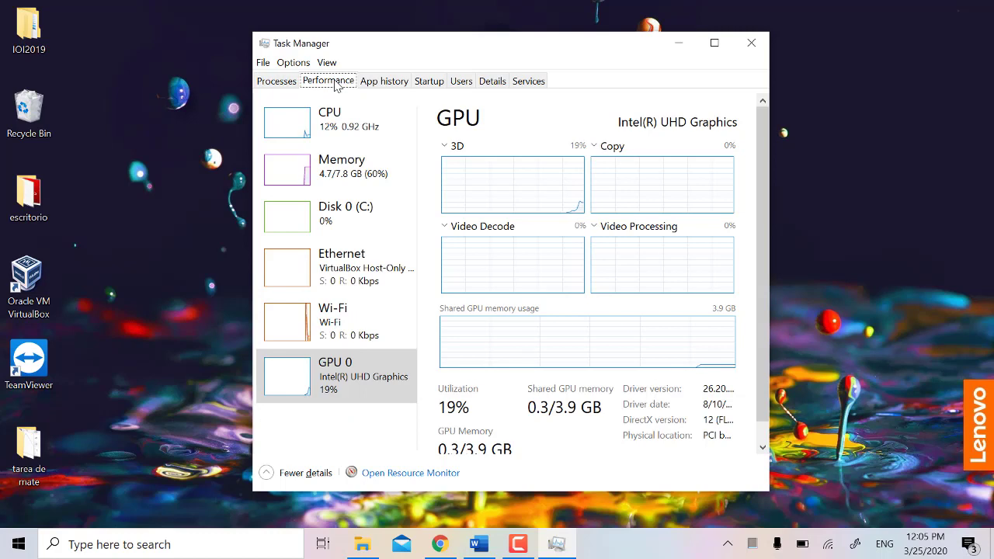
{"action": "left_click", "coordinate": [339, 147]}
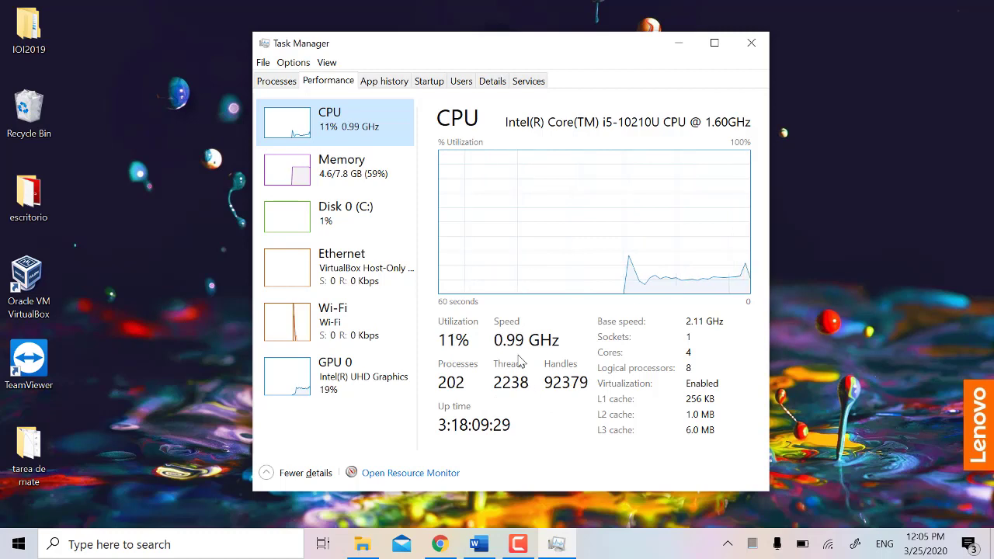
{"action": "left_click", "coordinate": [388, 178]}
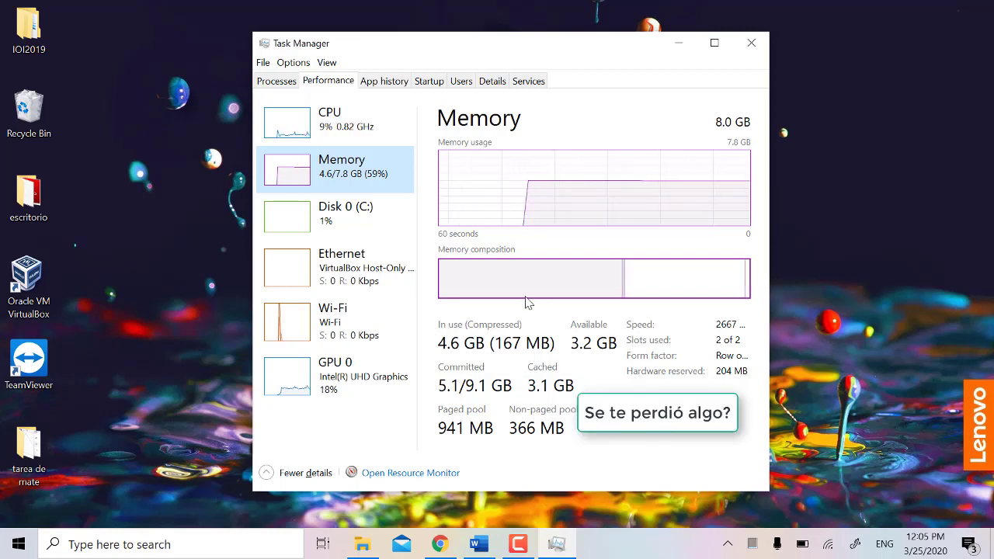
{"action": "left_click", "coordinate": [381, 277]}
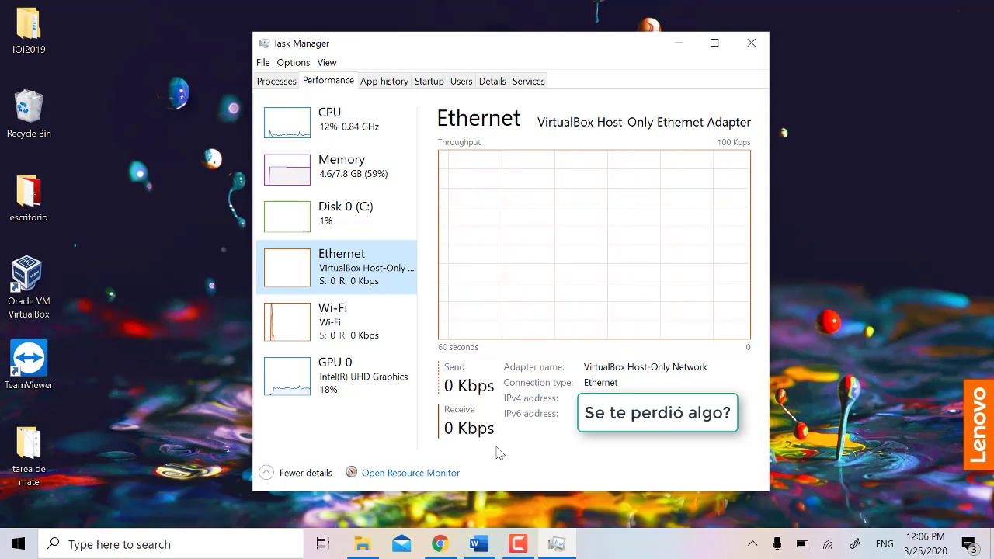
{"action": "left_click", "coordinate": [373, 321]}
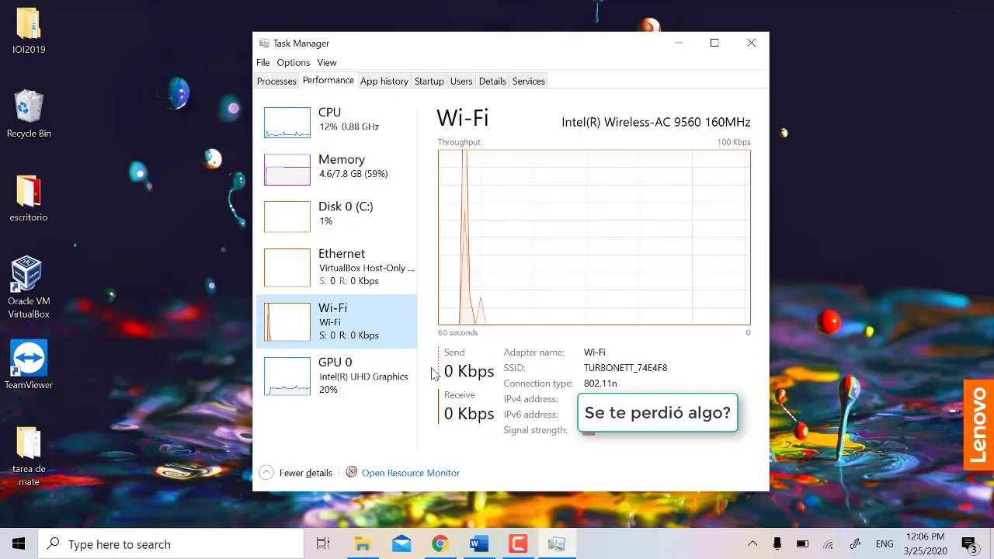
{"action": "left_click", "coordinate": [517, 544]}
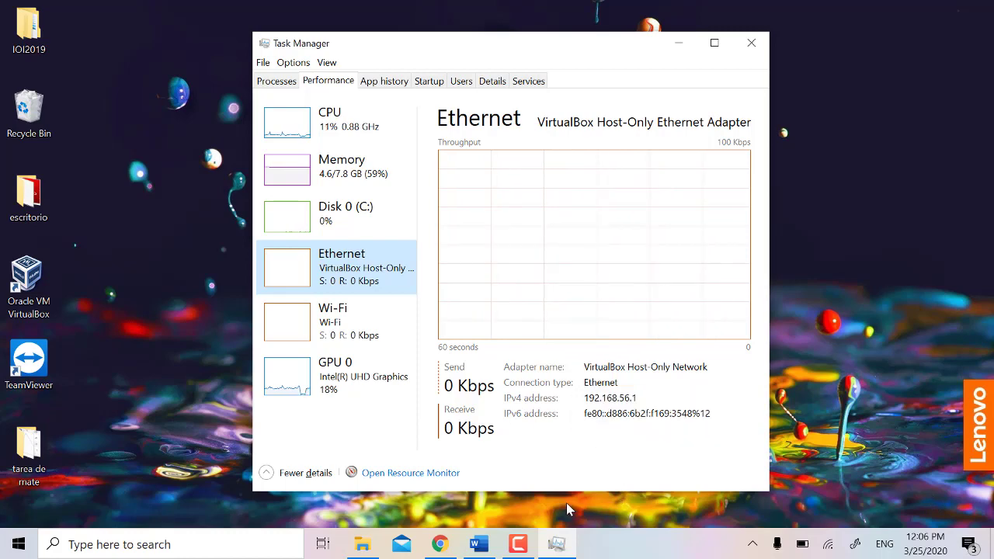
{"action": "left_click", "coordinate": [520, 547]}
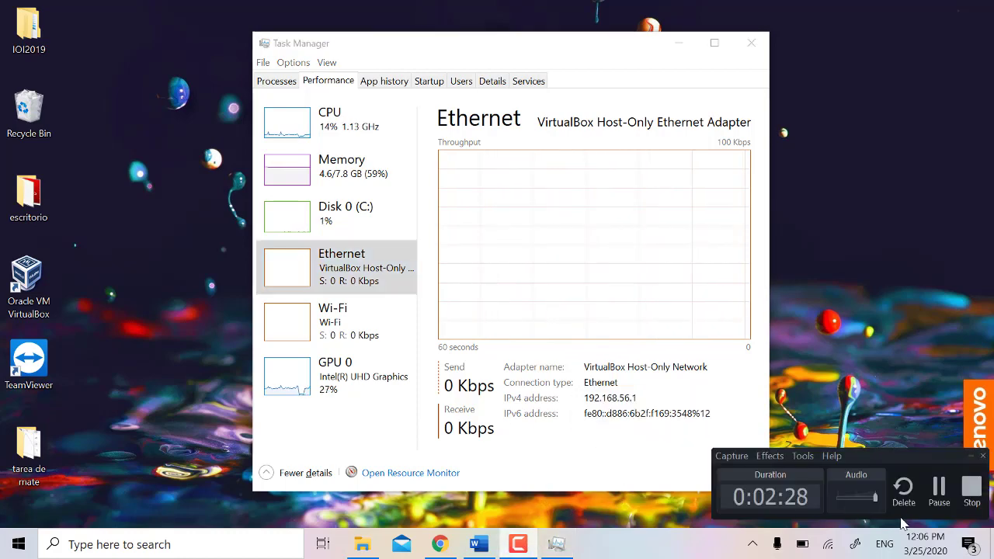
{"action": "left_click", "coordinate": [938, 486]}
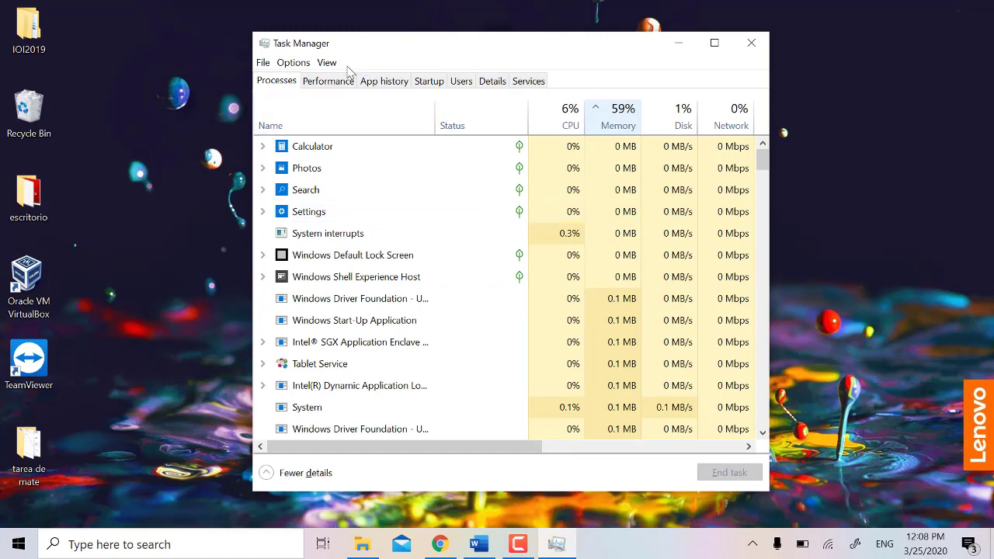
Step: Return to the Processes tab and sort it by Memory, highest usage first
{"action": "left_click", "coordinate": [335, 82]}
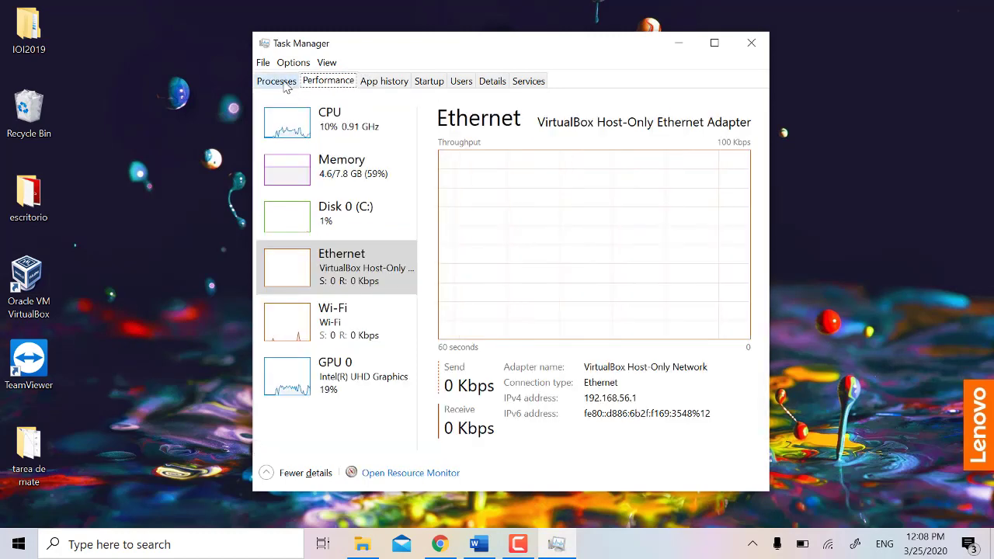
{"action": "left_click", "coordinate": [285, 84]}
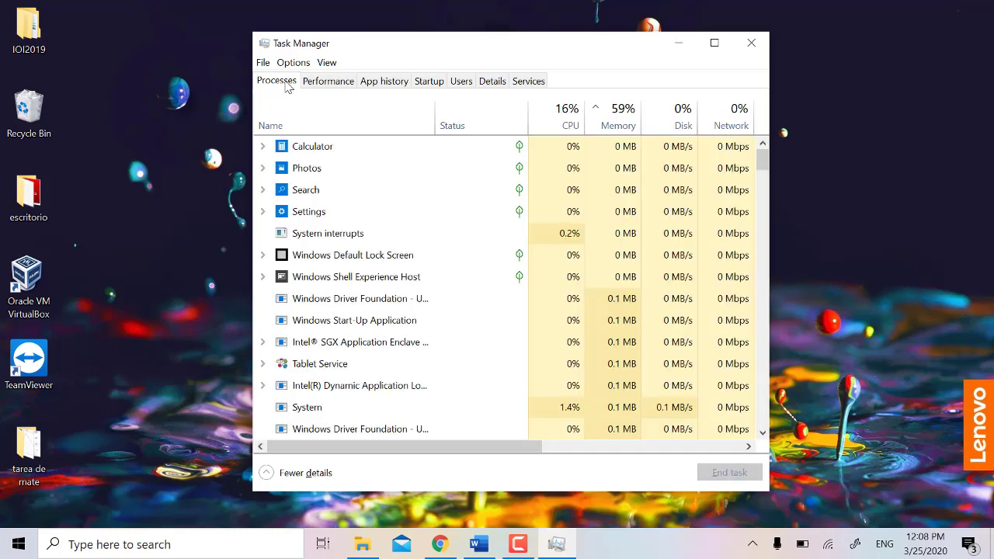
{"action": "left_click", "coordinate": [345, 126]}
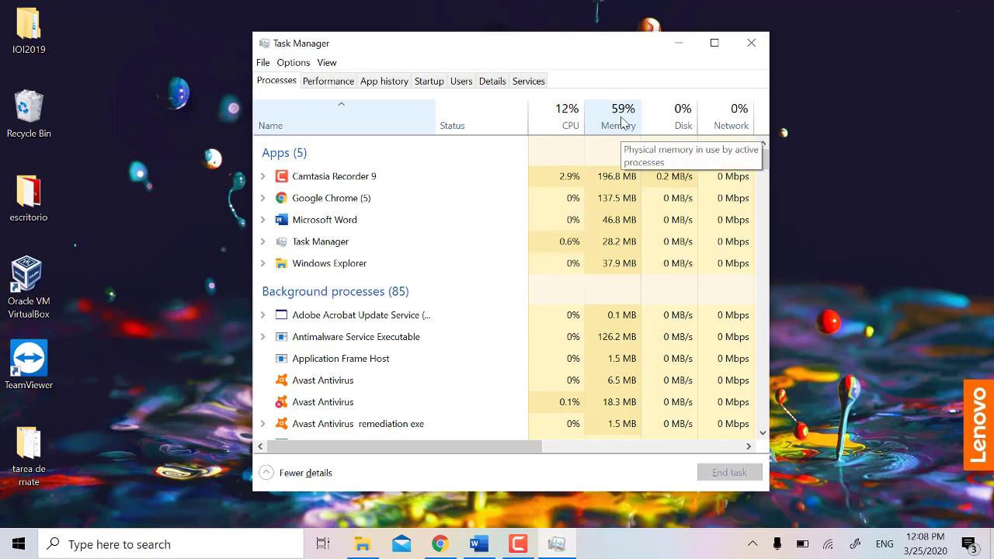
{"action": "left_click", "coordinate": [621, 121]}
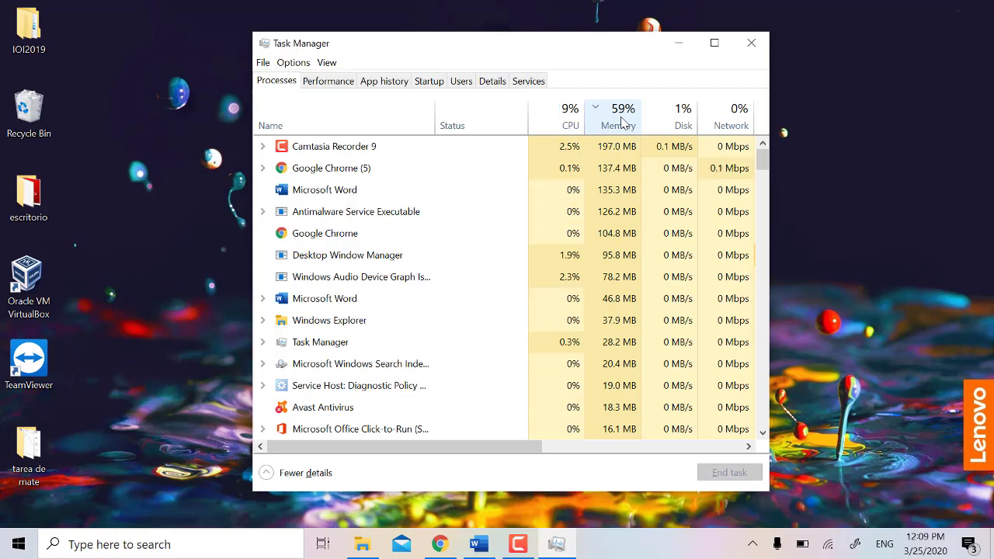
{"action": "left_click", "coordinate": [621, 121]}
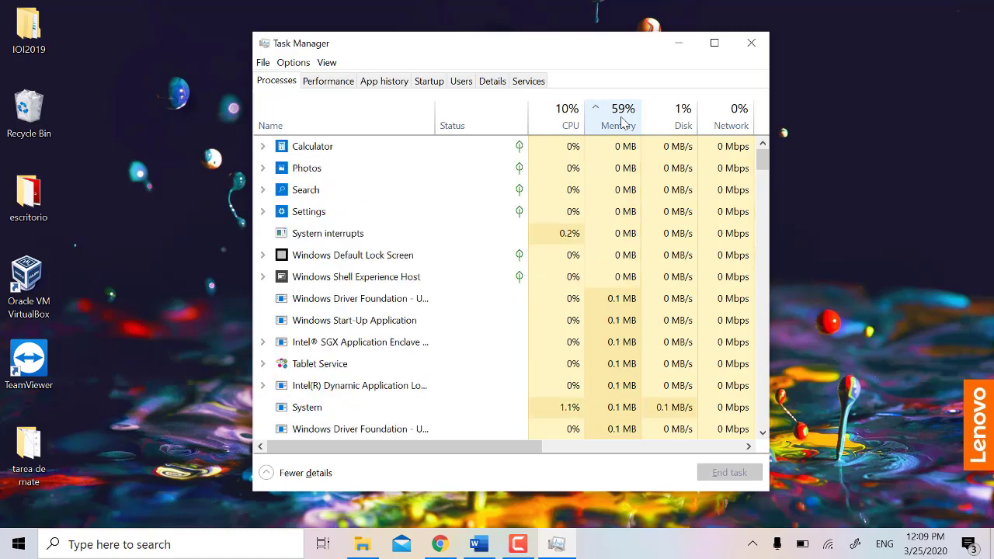
{"action": "left_click", "coordinate": [622, 121]}
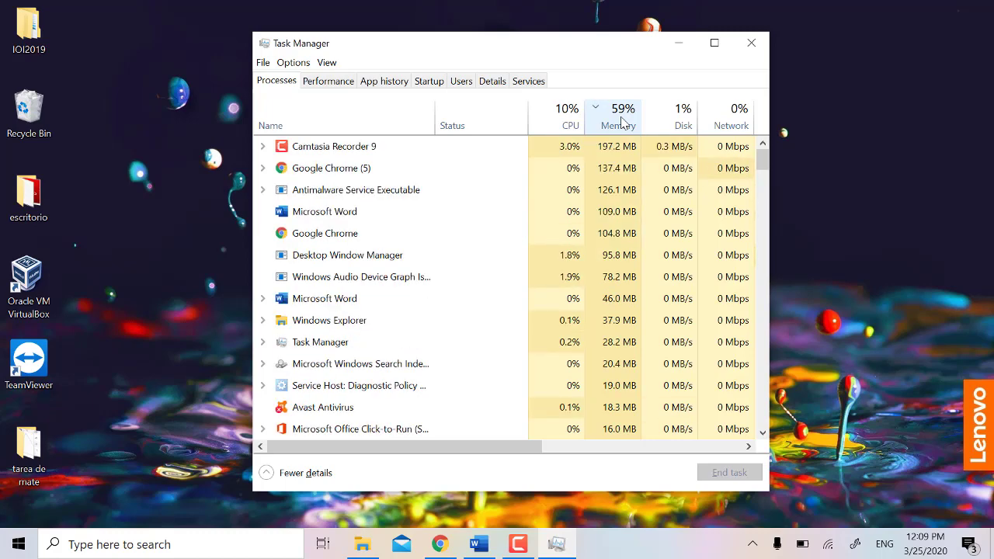
{"action": "left_click", "coordinate": [621, 122]}
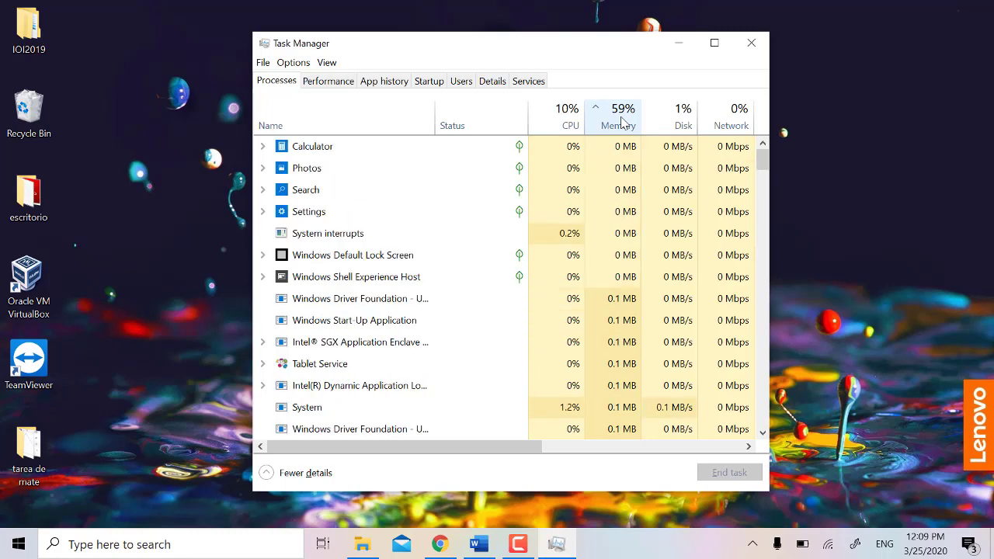
{"action": "left_click", "coordinate": [621, 122]}
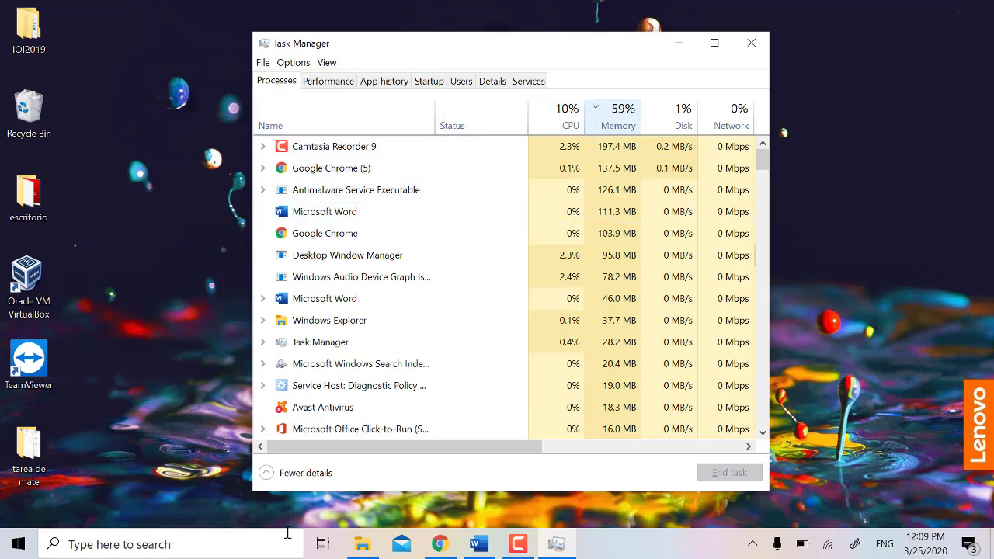
{"action": "left_click", "coordinate": [221, 550]}
Step: Launch Internet Explorer from Start search 'IN' and minimize it
{"action": "type", "text": "IN"}
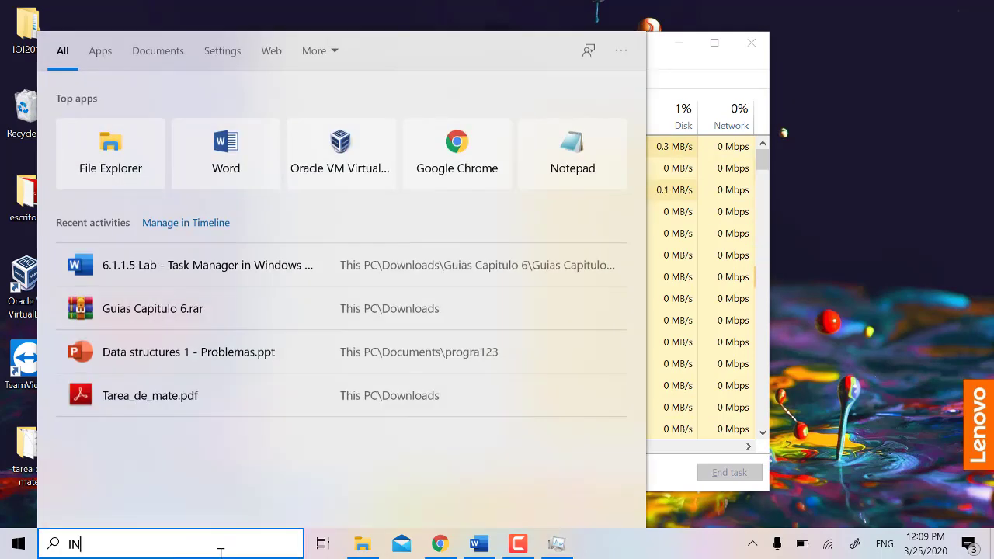
{"action": "key", "text": "Return"}
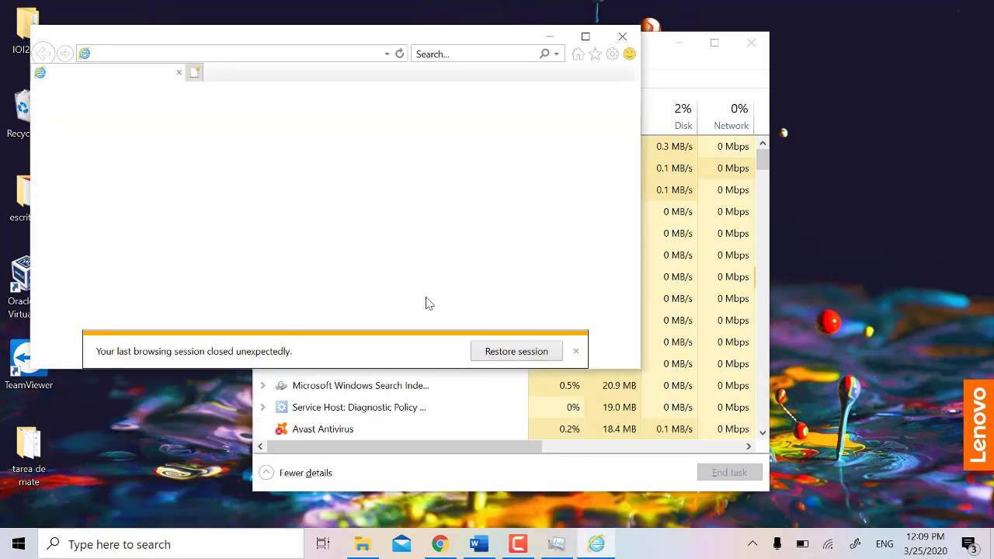
{"action": "left_click", "coordinate": [546, 41]}
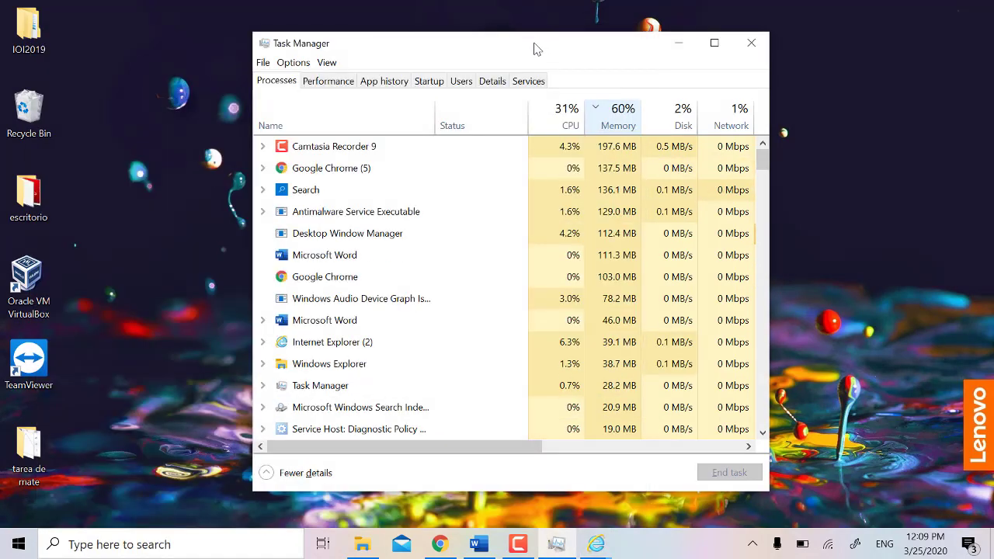
Step: Sort processes by Name and end the Internet Explorer (2) task
{"action": "left_click", "coordinate": [370, 122]}
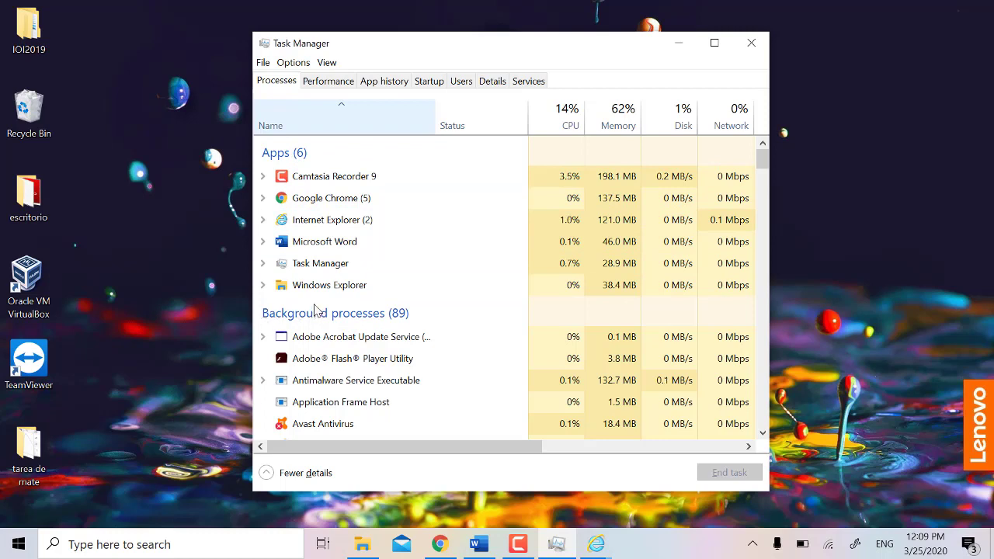
{"action": "left_click", "coordinate": [329, 225]}
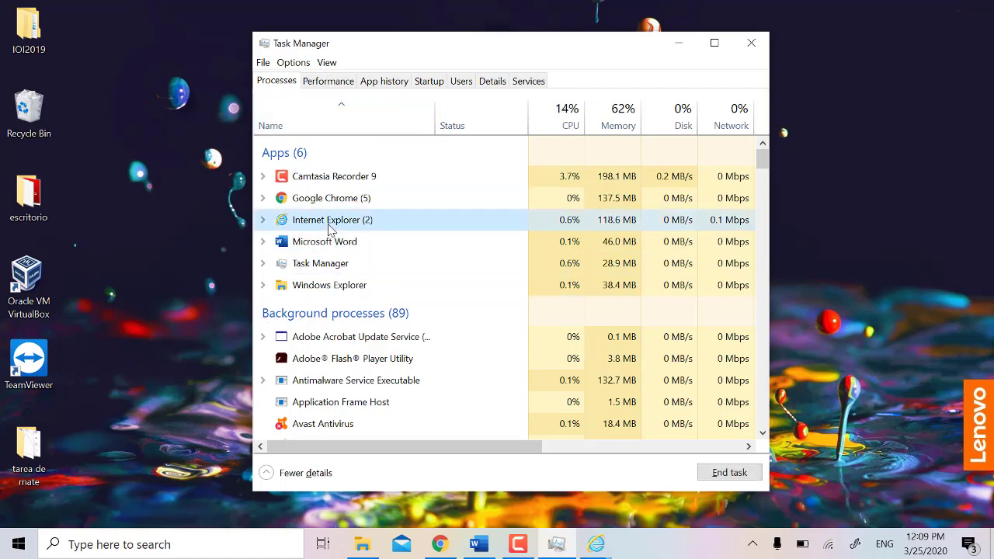
{"action": "left_click", "coordinate": [730, 473]}
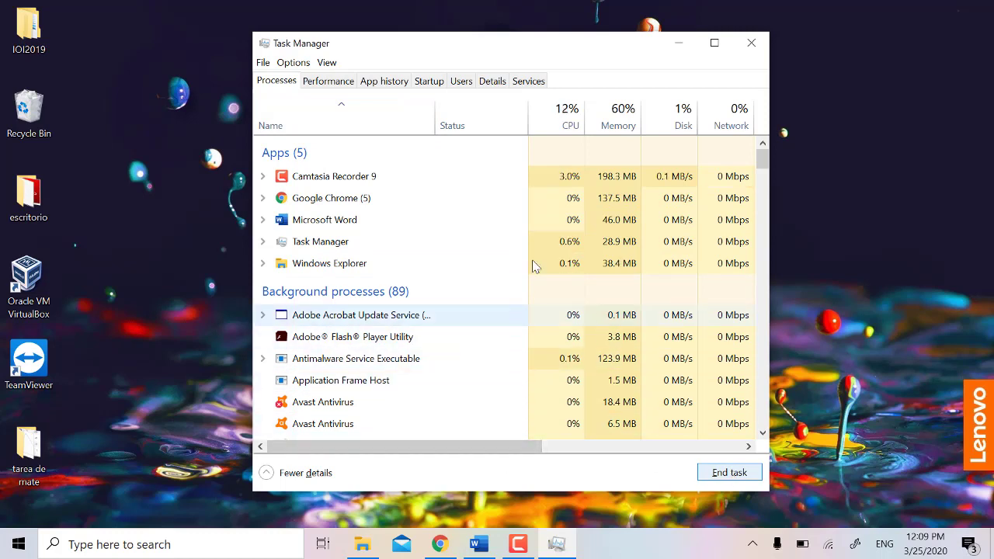
Step: Set the Memory column's resource values to Percents
{"action": "right_click", "coordinate": [619, 115]}
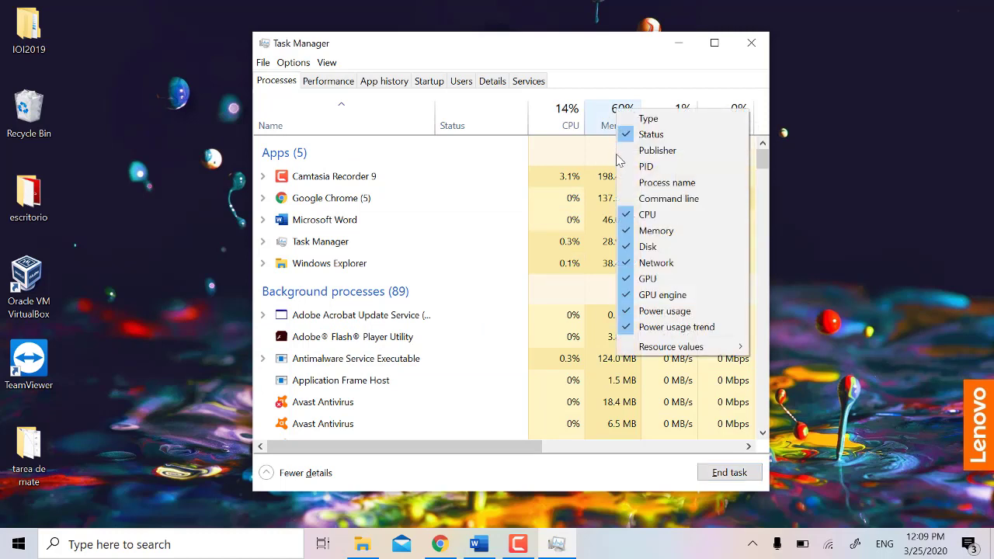
{"action": "mouse_move", "coordinate": [666, 351]}
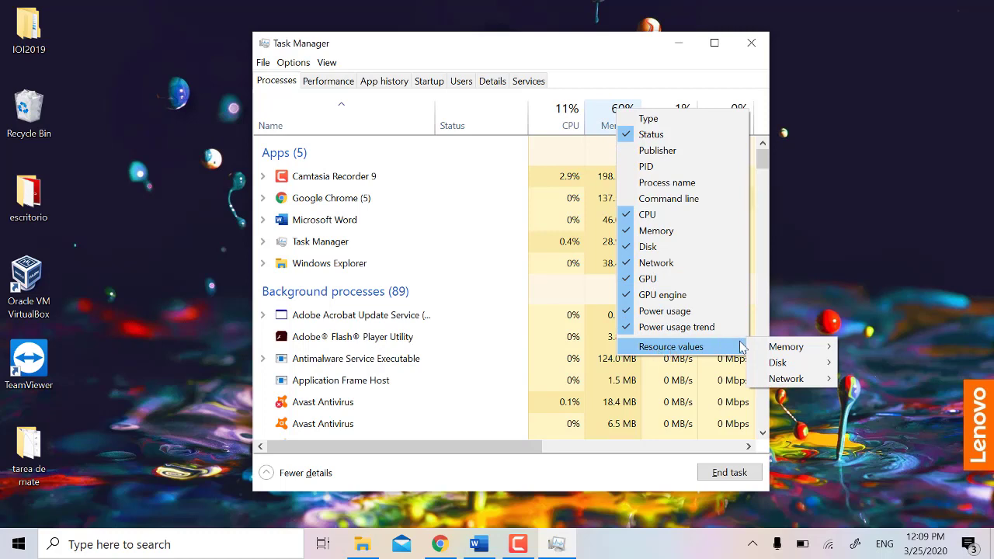
{"action": "mouse_move", "coordinate": [771, 352]}
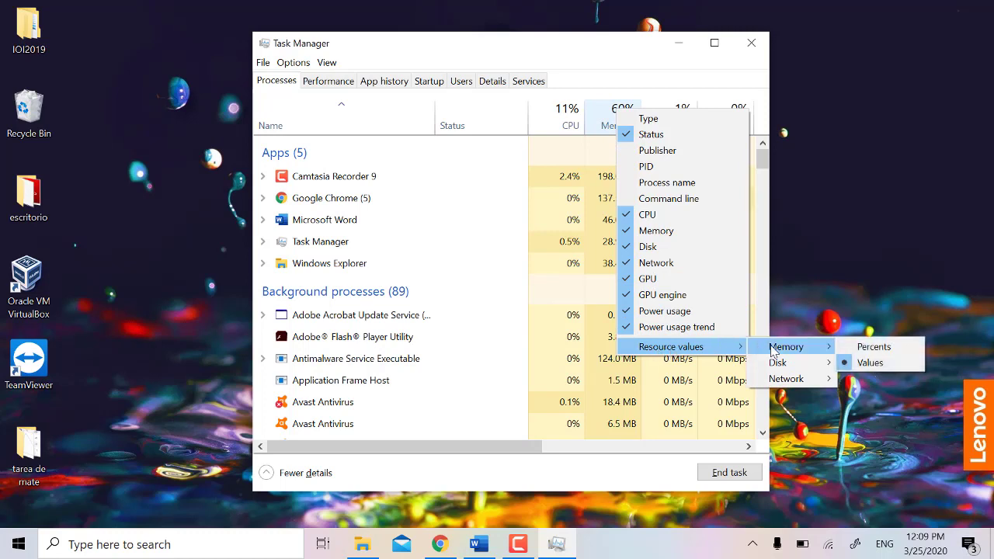
{"action": "left_click", "coordinate": [851, 348]}
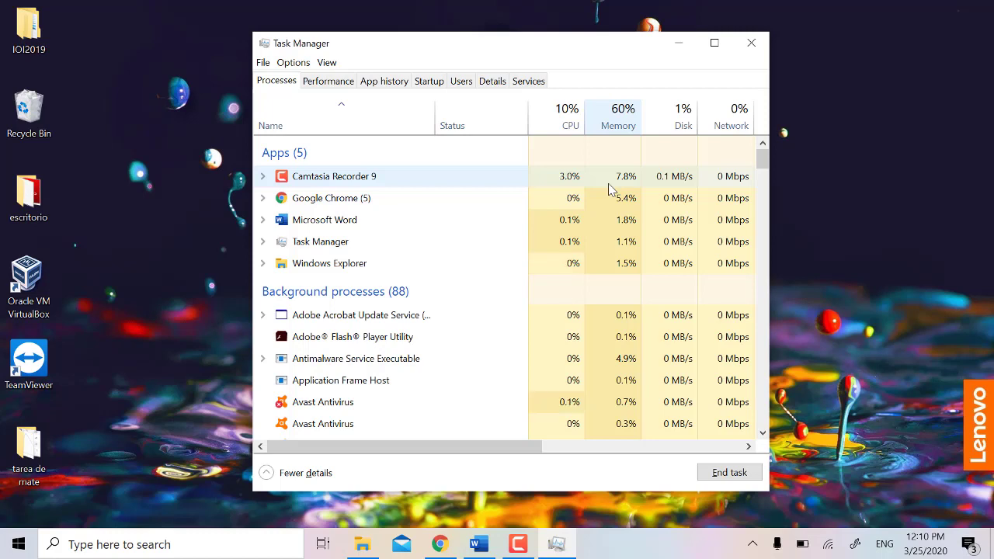
Step: Switch the Memory column back to Values in megabytes
{"action": "right_click", "coordinate": [614, 115]}
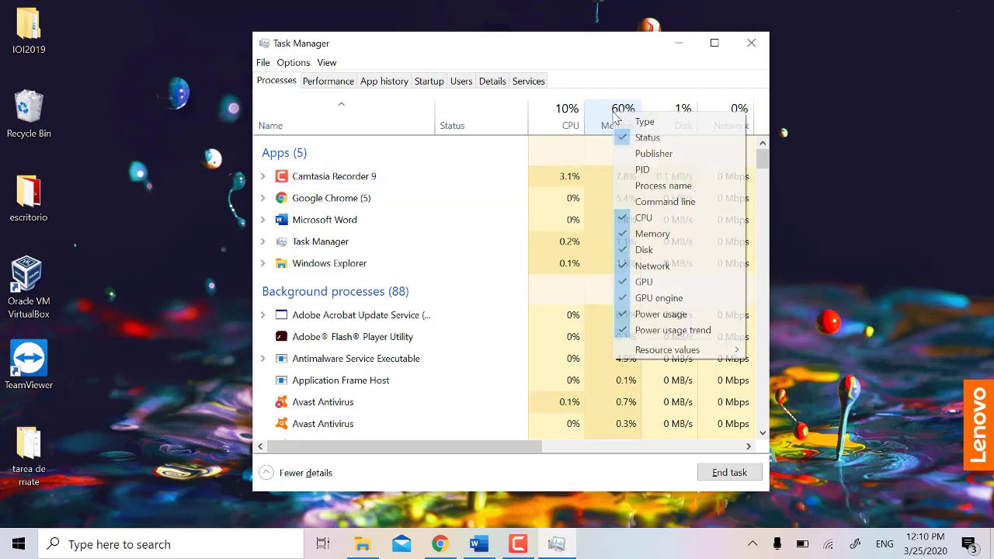
{"action": "mouse_move", "coordinate": [718, 357]}
{"action": "mouse_move", "coordinate": [808, 349]}
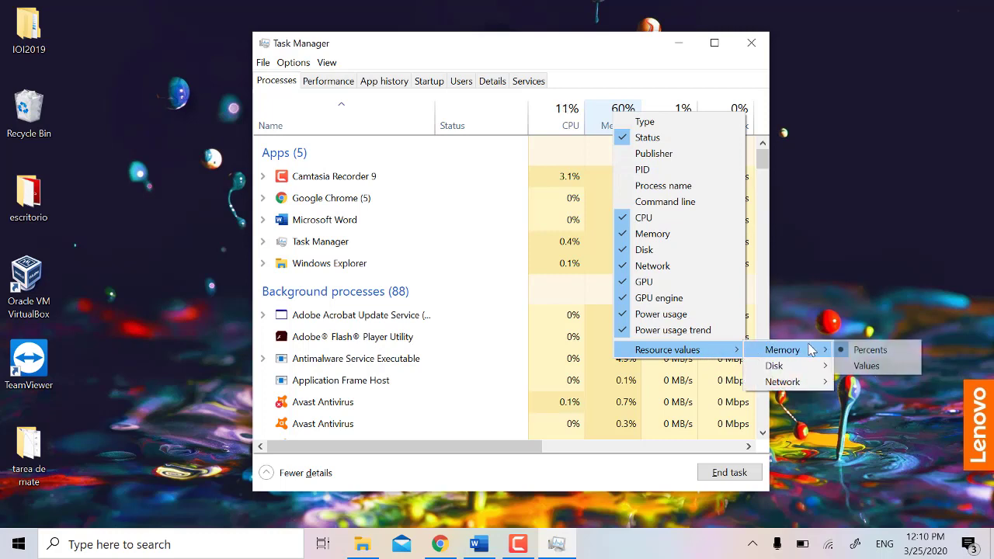
{"action": "left_click", "coordinate": [856, 365]}
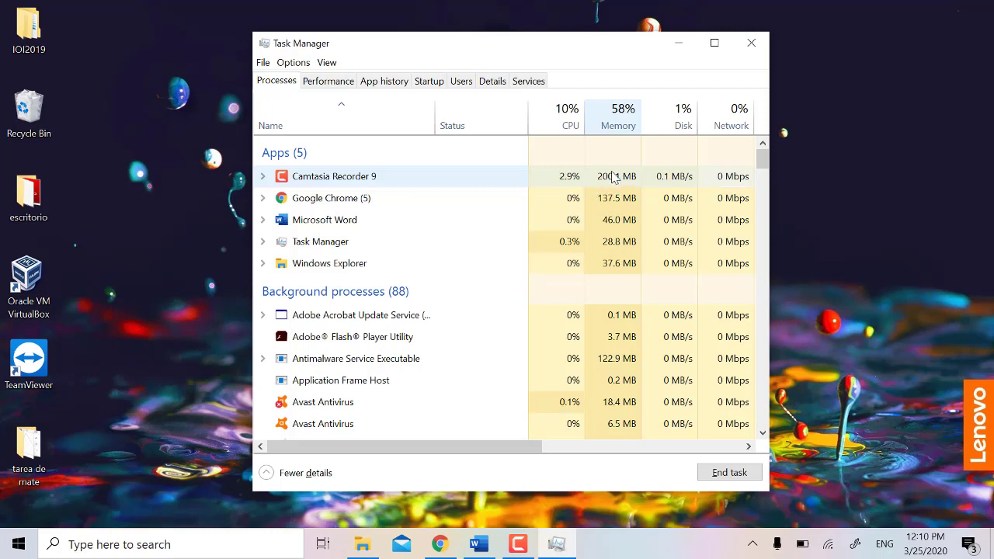
Step: Set the Memory column to Percents again, Camtasia Recorder 9 showing 7.9%
{"action": "right_click", "coordinate": [614, 175]}
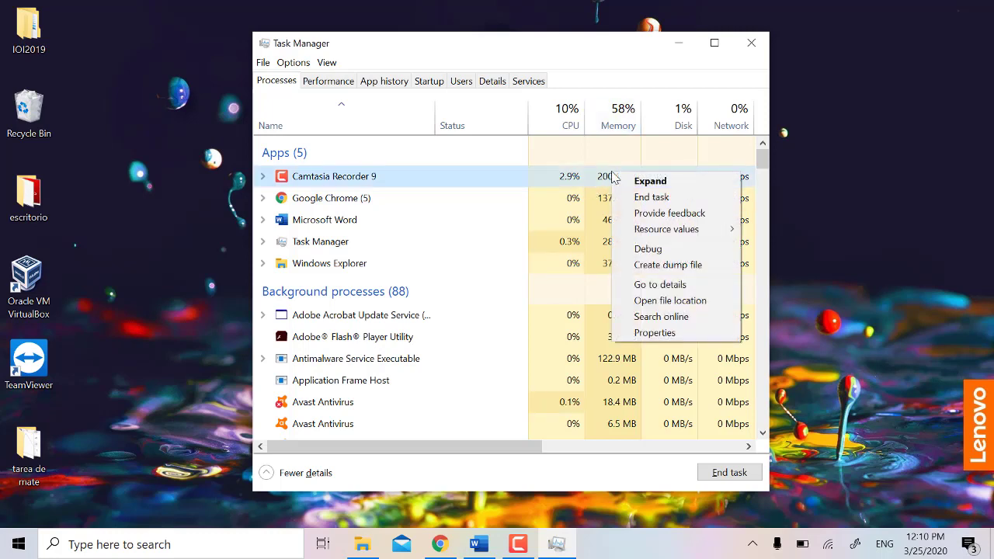
{"action": "right_click", "coordinate": [619, 117]}
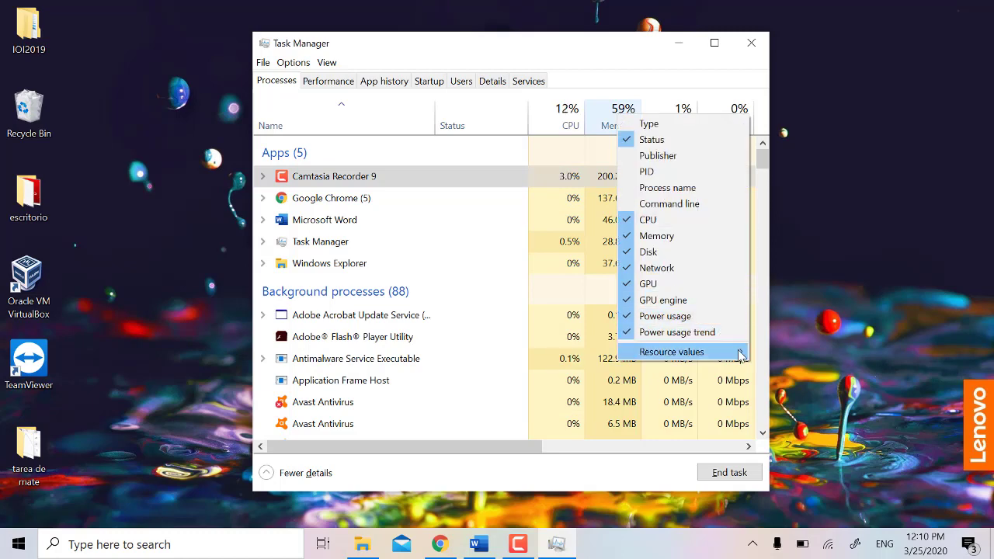
{"action": "mouse_move", "coordinate": [736, 352]}
{"action": "mouse_move", "coordinate": [811, 354]}
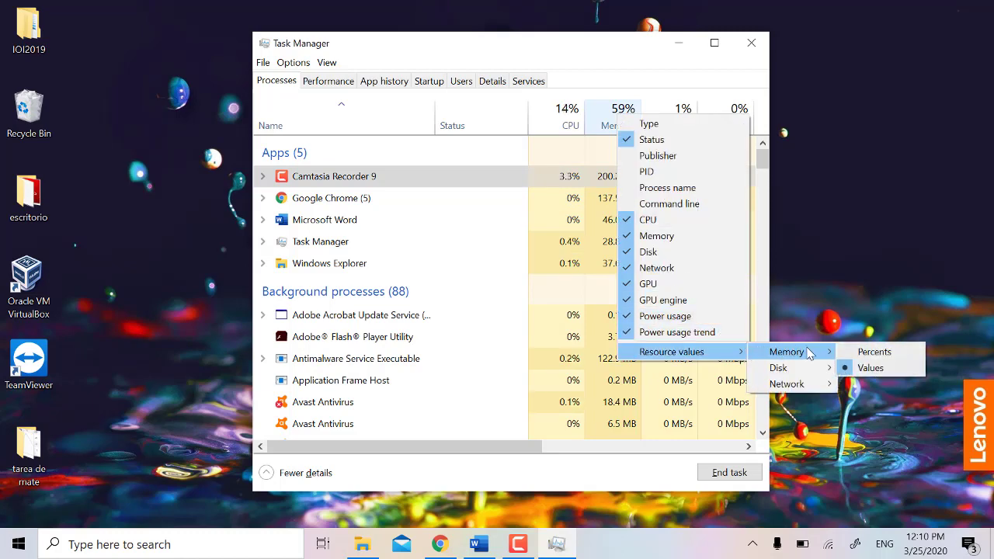
{"action": "left_click", "coordinate": [861, 353]}
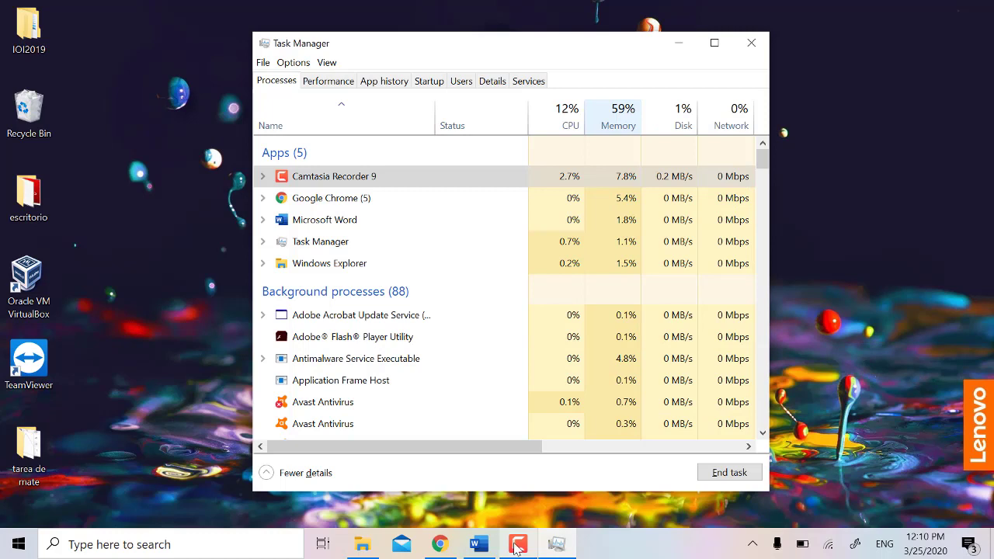
{"action": "mouse_move", "coordinate": [521, 546]}
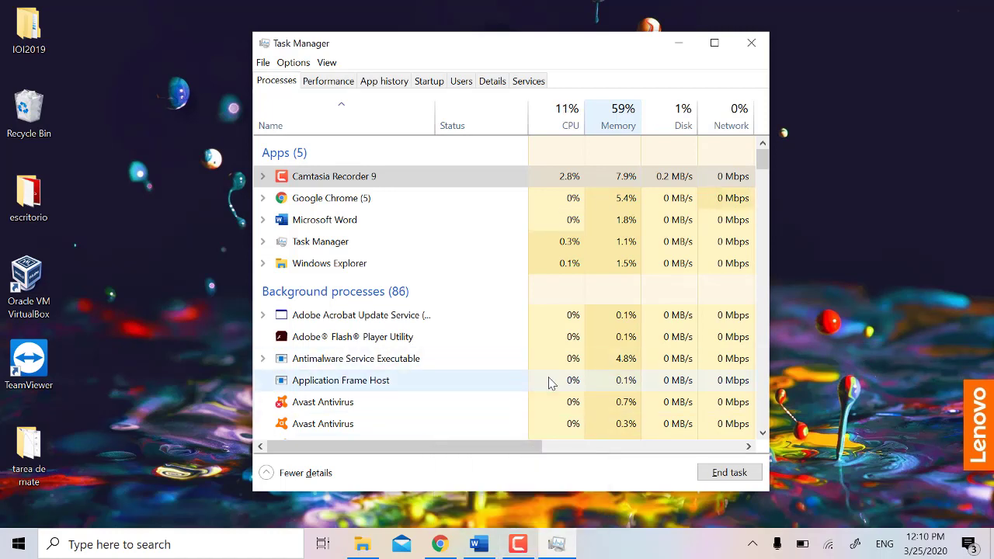
{"action": "left_click", "coordinate": [520, 546]}
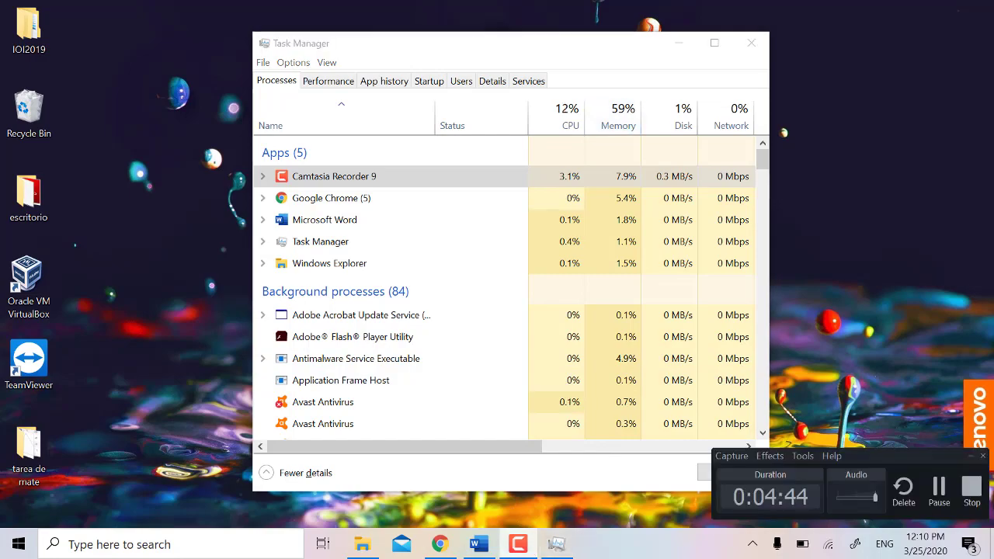
Step: Restore Task Manager from the taskbar and close it
{"action": "left_click", "coordinate": [972, 488]}
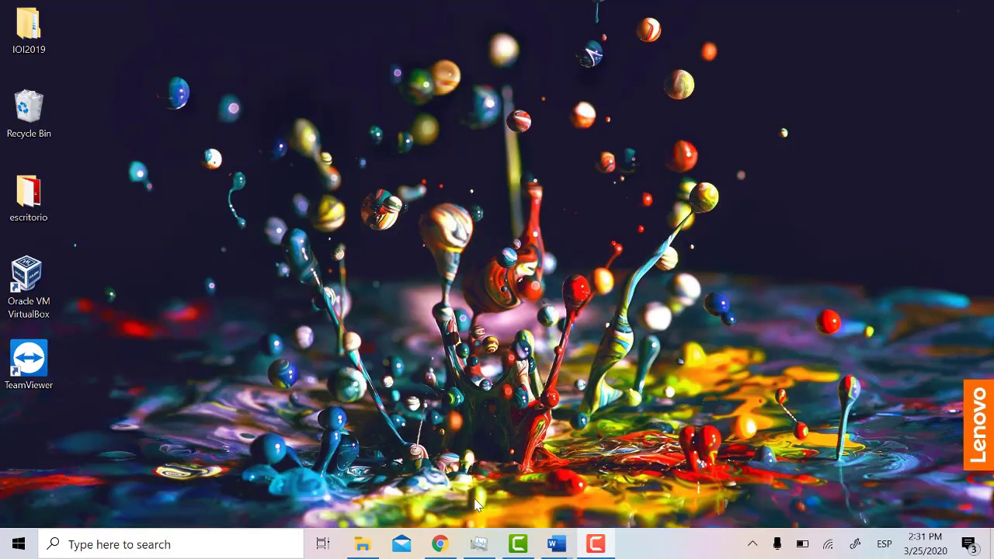
{"action": "left_click", "coordinate": [479, 544]}
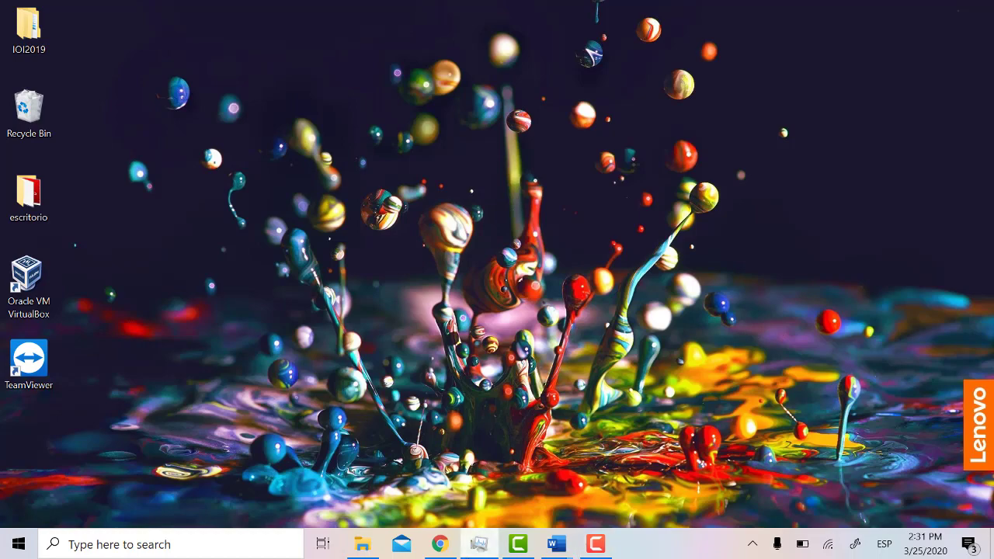
{"action": "left_click", "coordinate": [753, 45]}
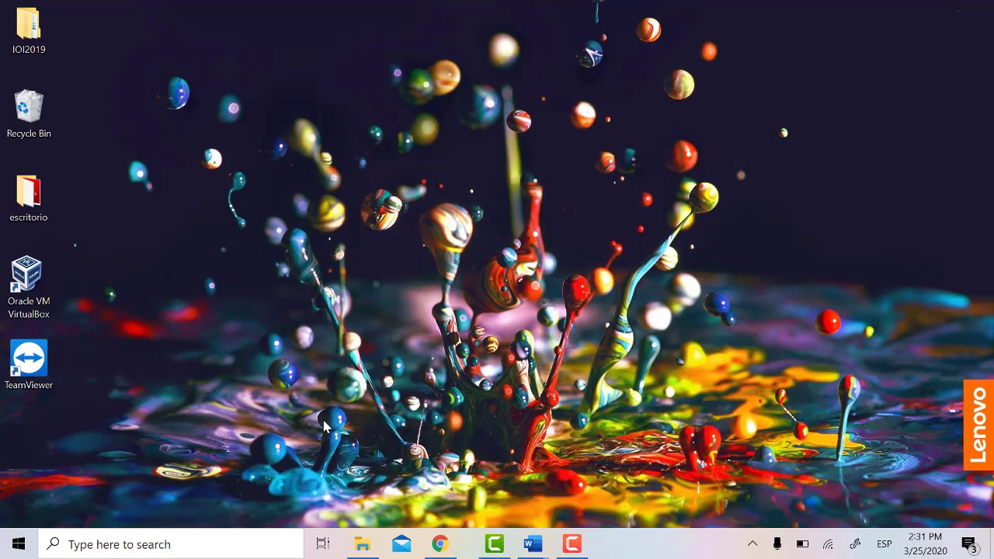
Step: In File Explorer, open Downloads and select the PacketTracer62_setup file
{"action": "left_click", "coordinate": [362, 544]}
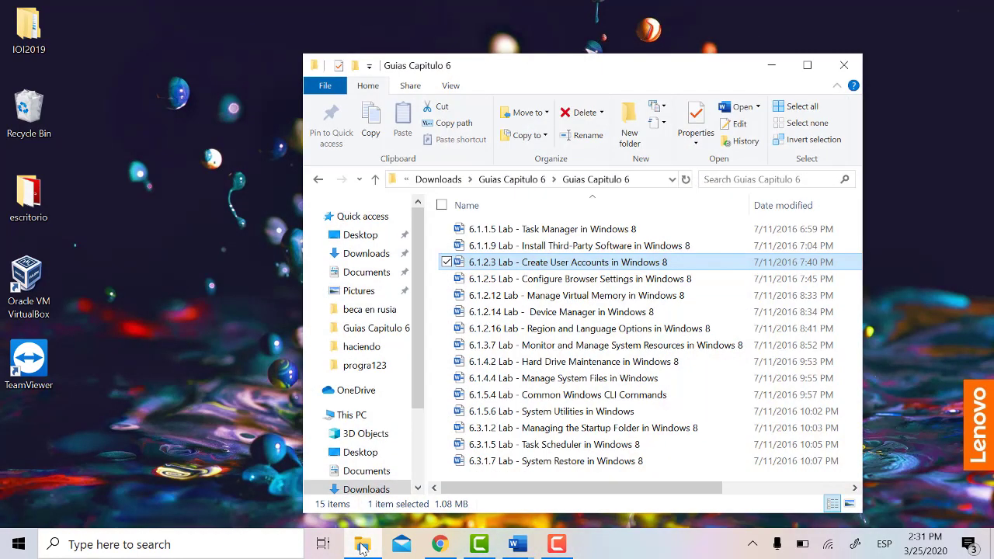
{"action": "left_click", "coordinate": [369, 263]}
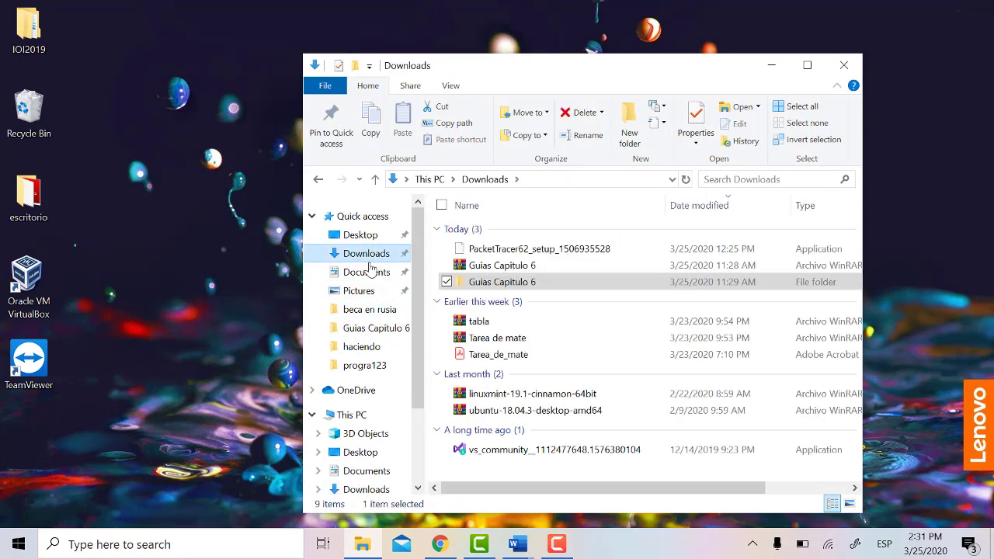
{"action": "left_click", "coordinate": [481, 250]}
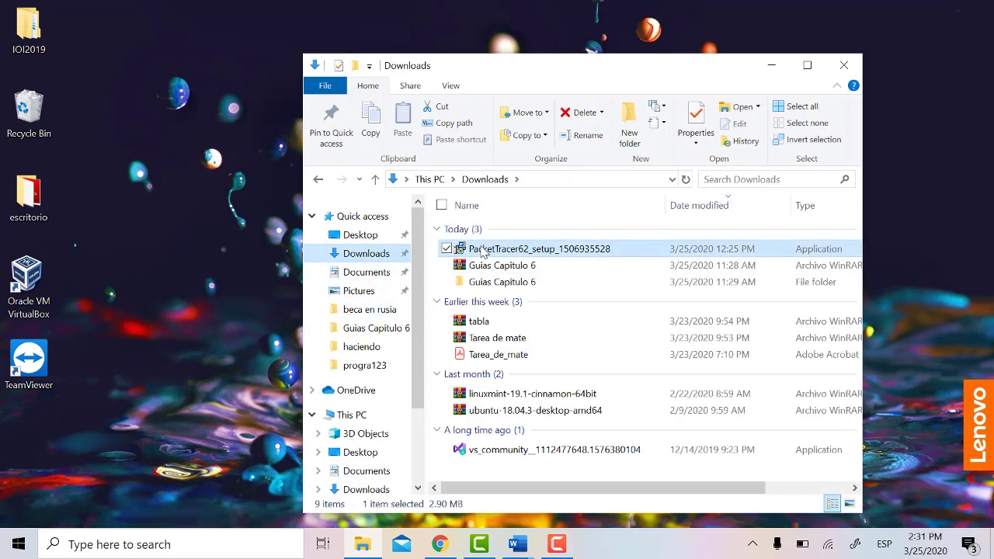
Step: Run the PacketTracer62 setup, keep English, and start downloading Packet Tracer 6.2
{"action": "double_click", "coordinate": [622, 254]}
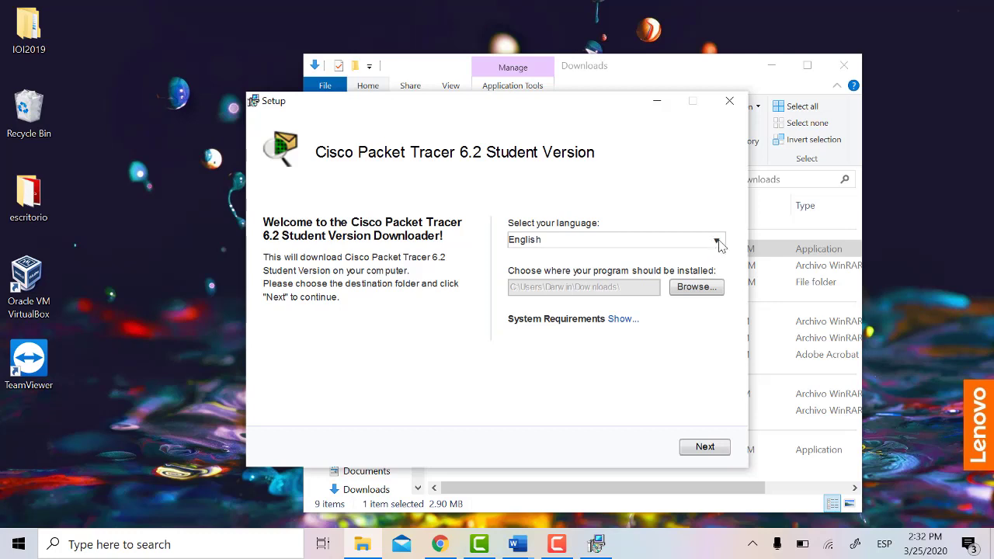
{"action": "left_click", "coordinate": [717, 243]}
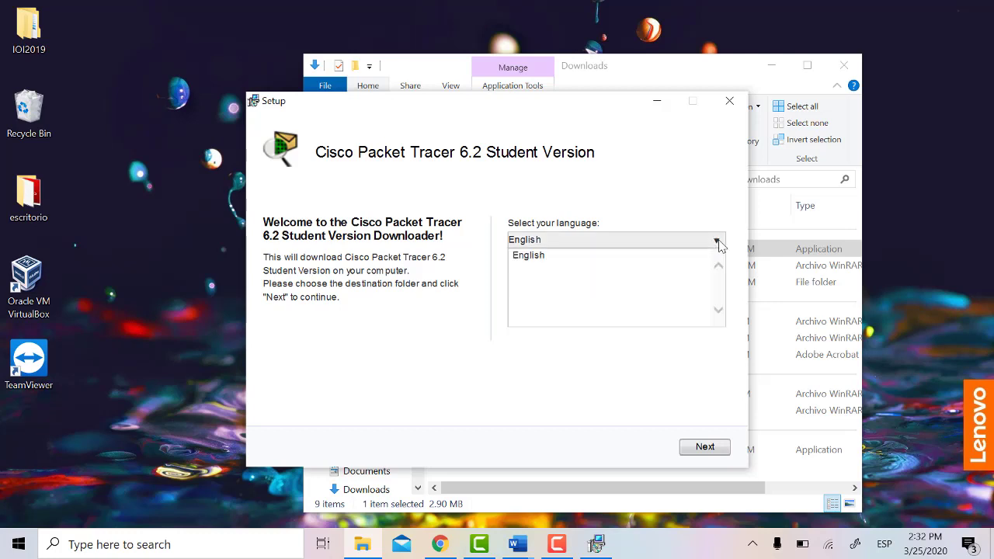
{"action": "left_click", "coordinate": [552, 254]}
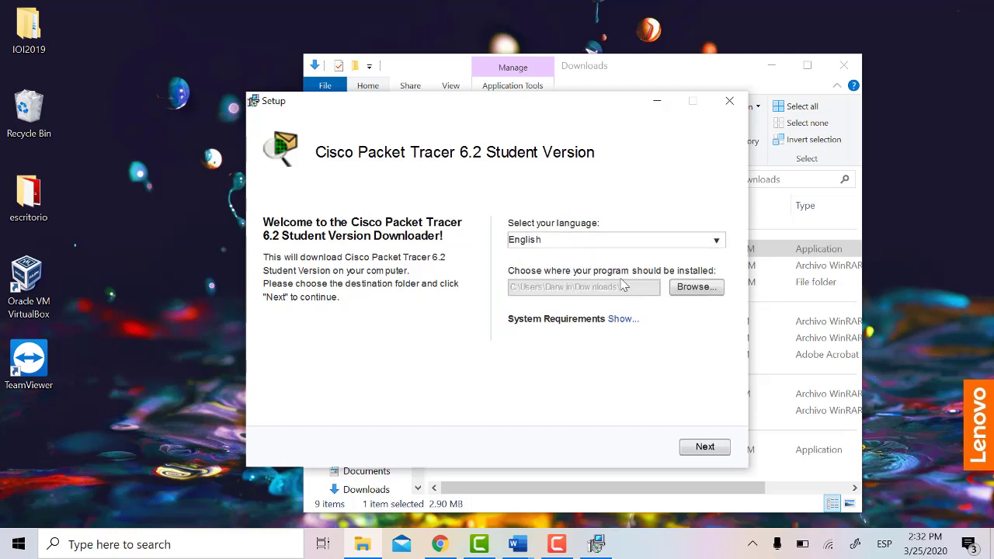
{"action": "left_click", "coordinate": [687, 449]}
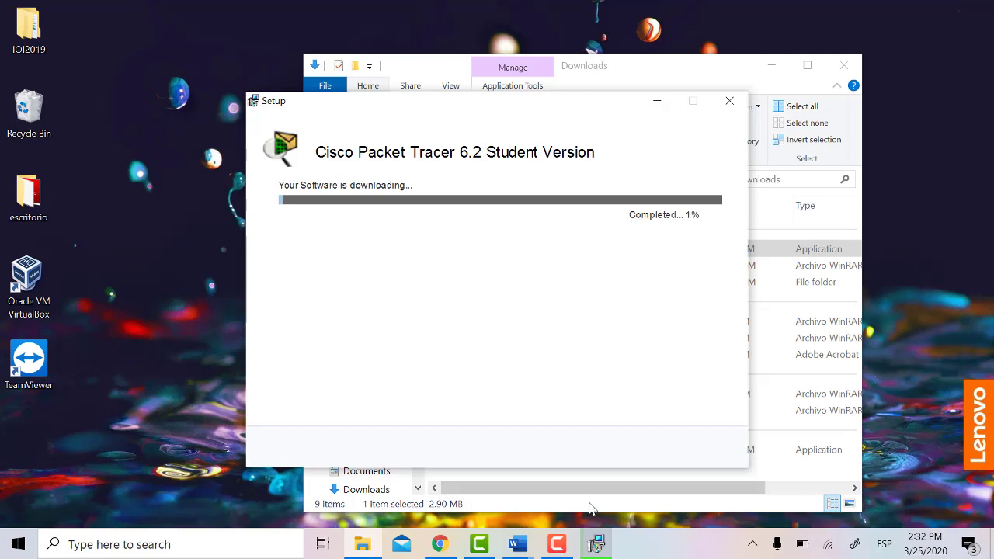
Step: Finish the completed download and launch the Packet Tracer installer
{"action": "left_click", "coordinate": [557, 544]}
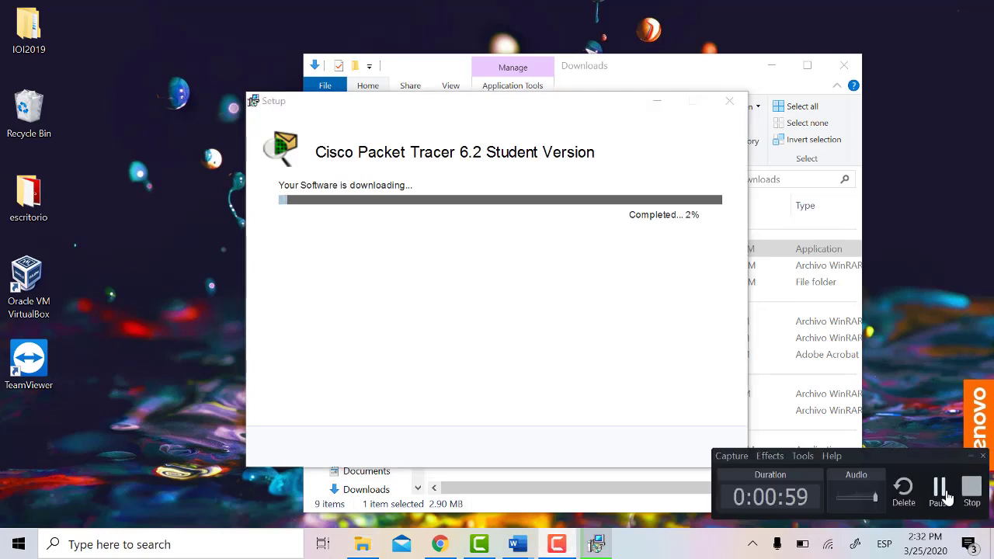
{"action": "left_click", "coordinate": [939, 487]}
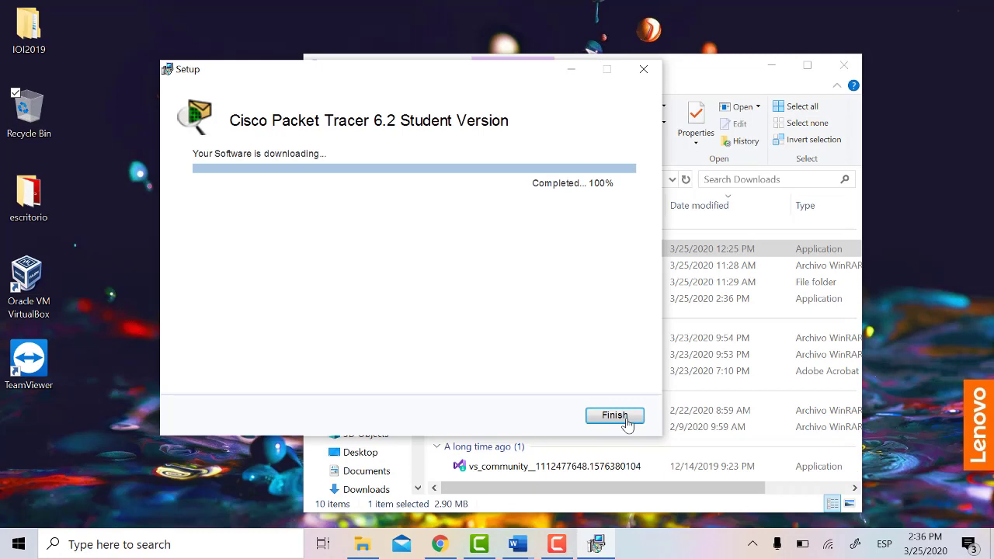
{"action": "left_click", "coordinate": [614, 416]}
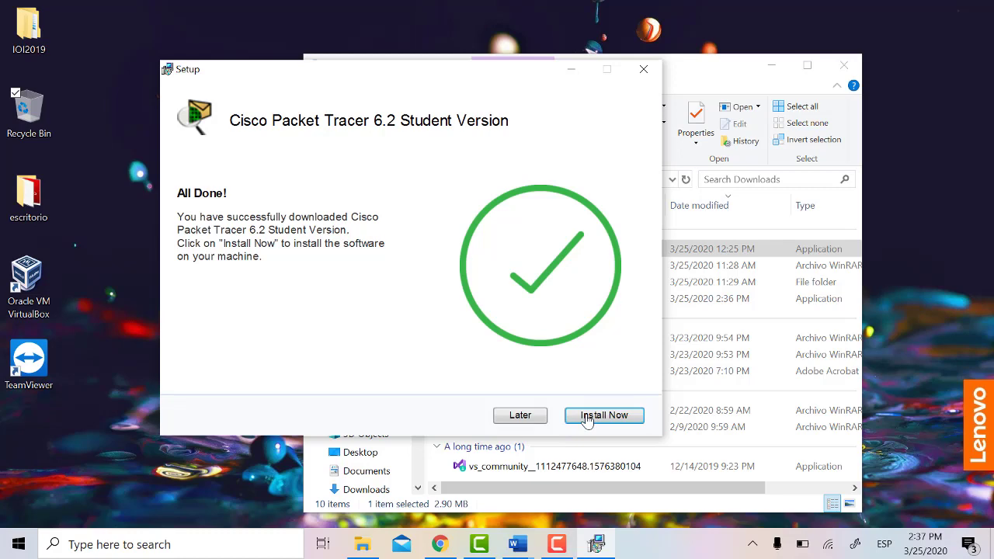
{"action": "mouse_move", "coordinate": [536, 550]}
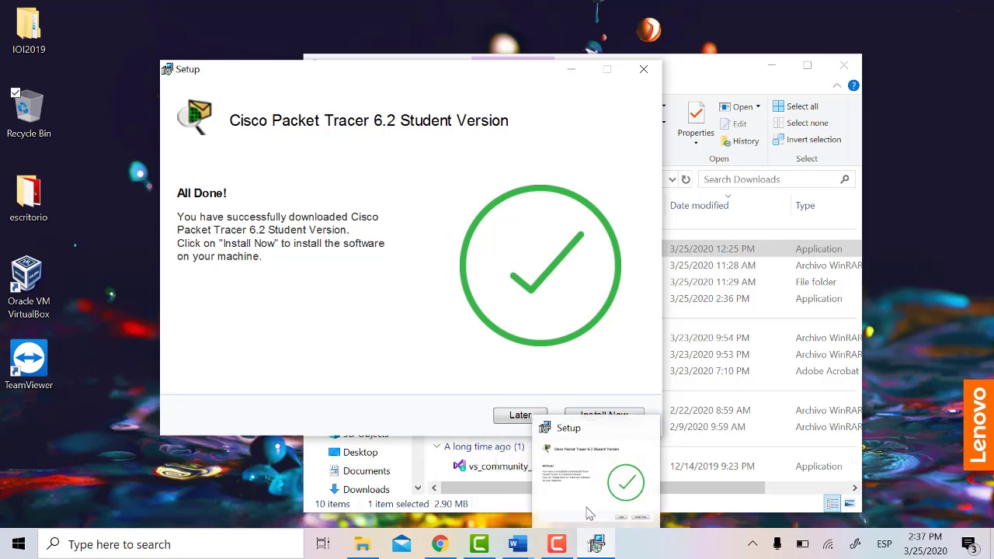
{"action": "left_click", "coordinate": [566, 546]}
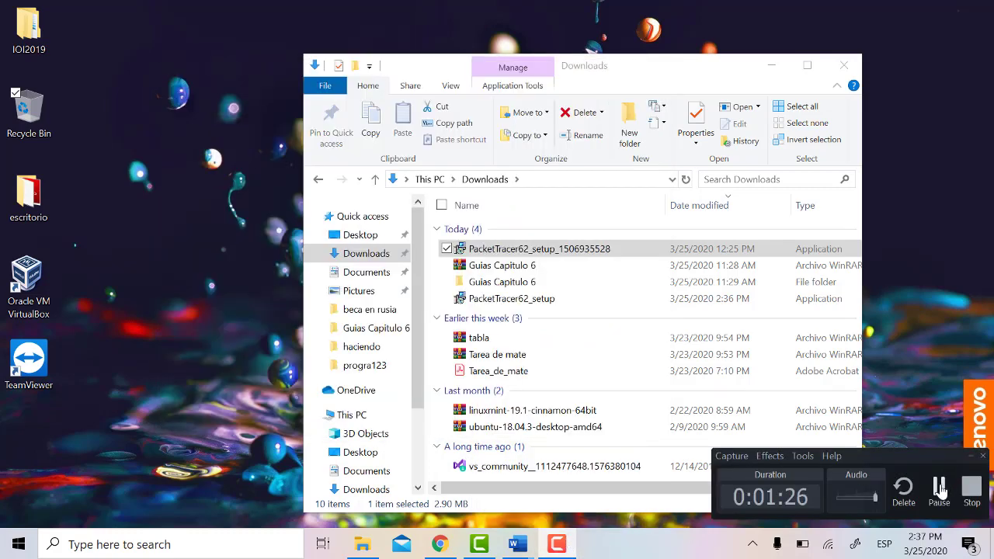
Step: Bring the setup wizard forward, pass the welcome page, and accept the license agreement
{"action": "left_click", "coordinate": [621, 544]}
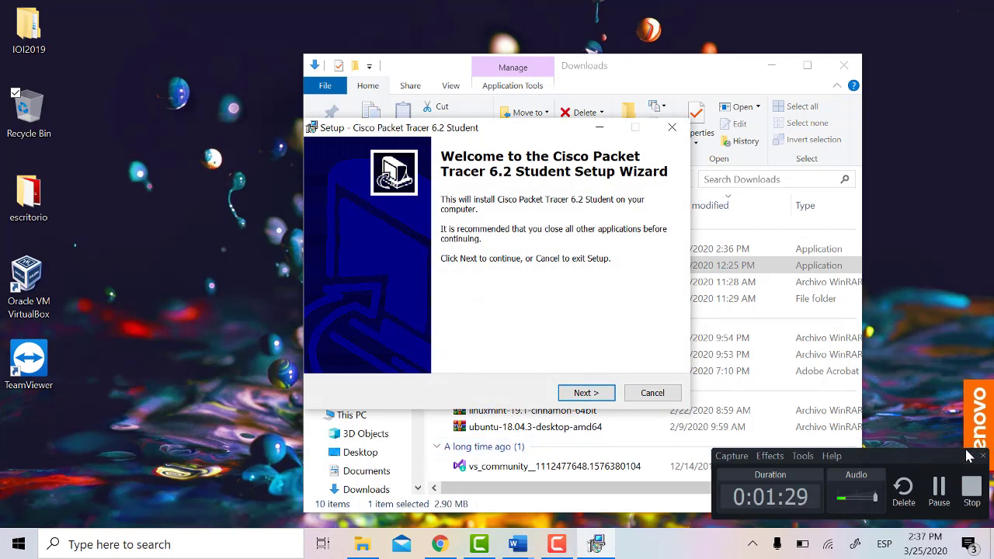
{"action": "left_click", "coordinate": [971, 462]}
{"action": "left_click", "coordinate": [971, 463]}
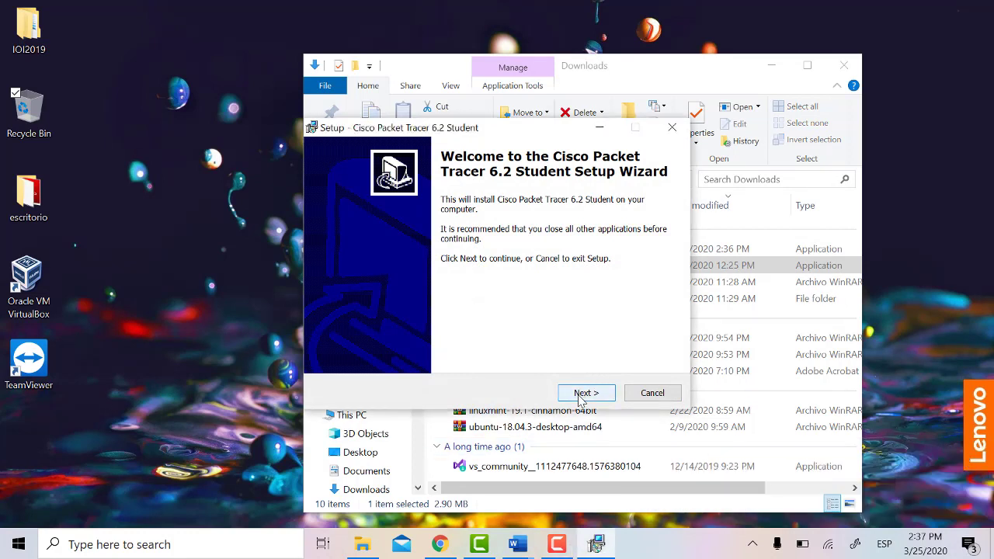
{"action": "left_click", "coordinate": [584, 393]}
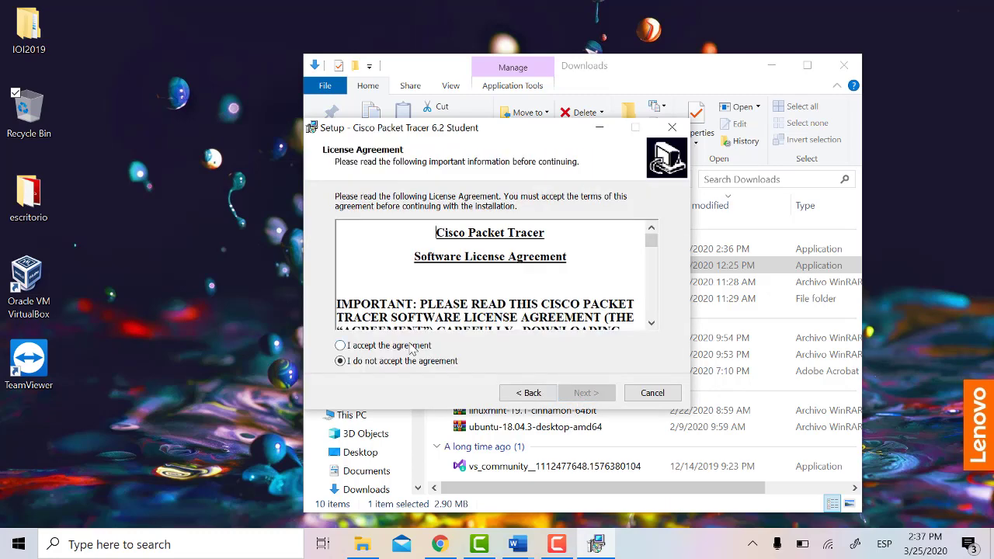
{"action": "left_click", "coordinate": [417, 347]}
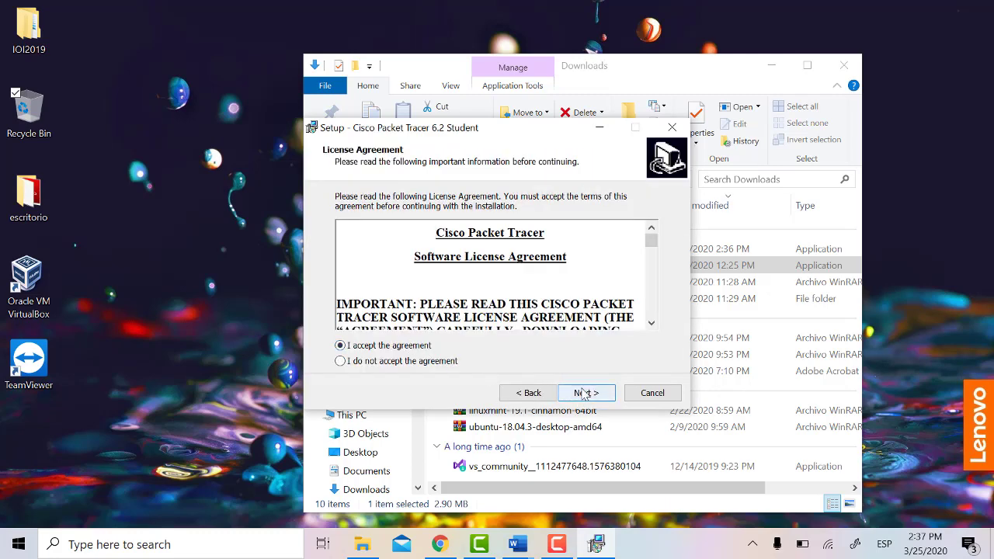
{"action": "left_click", "coordinate": [584, 393]}
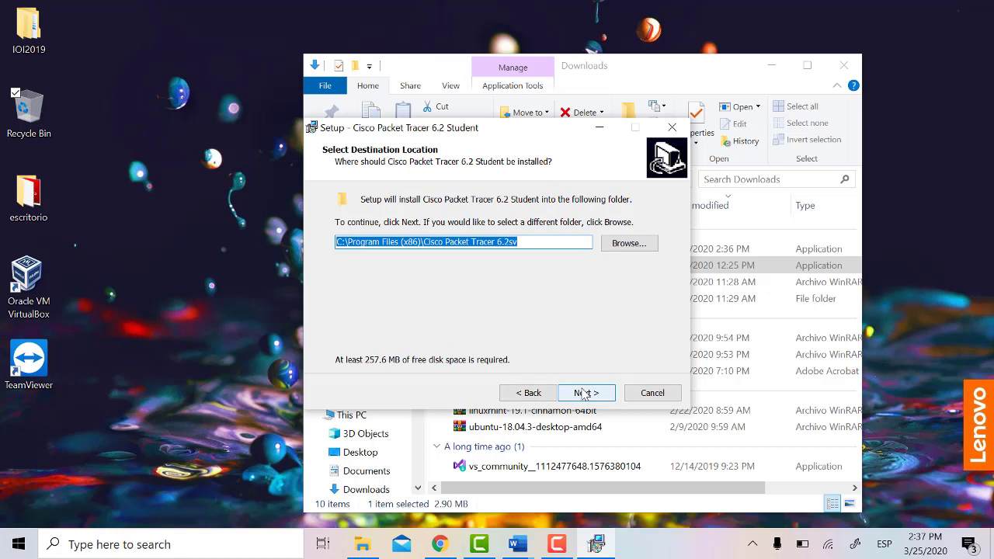
Step: Keep the default install folder, Start Menu folder and desktop icon, then install
{"action": "left_click", "coordinate": [538, 241]}
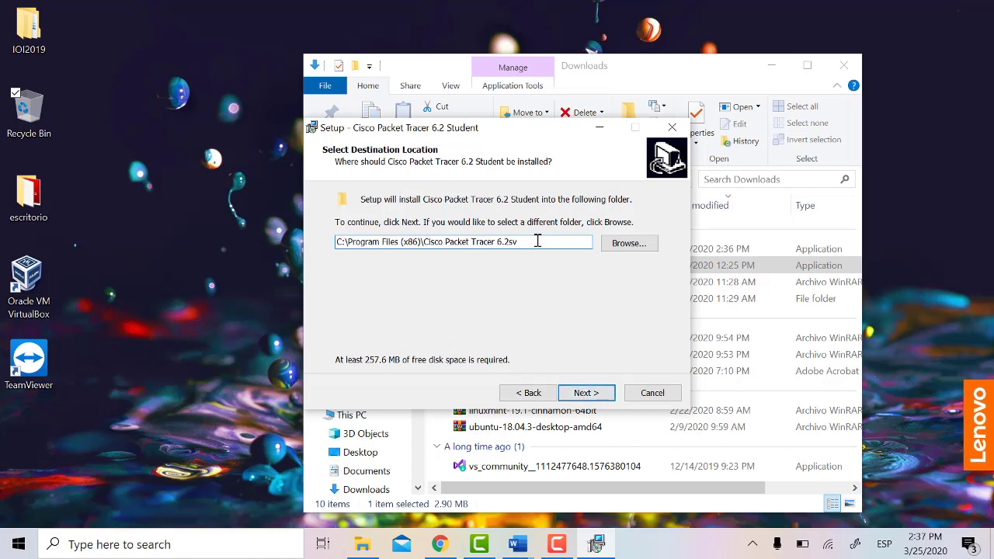
{"action": "left_click_drag", "start_coordinate": [538, 242], "coordinate": [330, 234]}
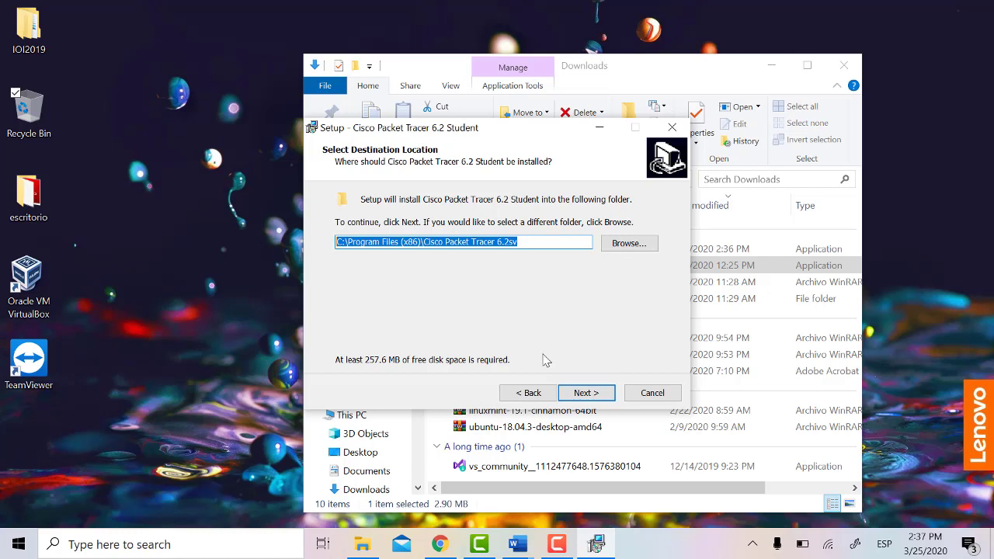
{"action": "left_click", "coordinate": [539, 240]}
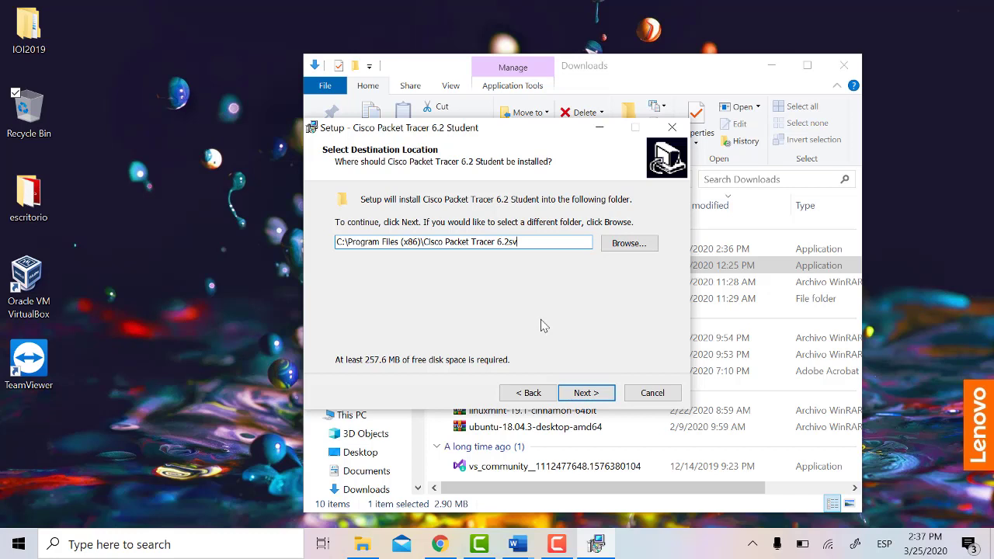
{"action": "left_click", "coordinate": [598, 396]}
{"action": "left_click", "coordinate": [584, 393]}
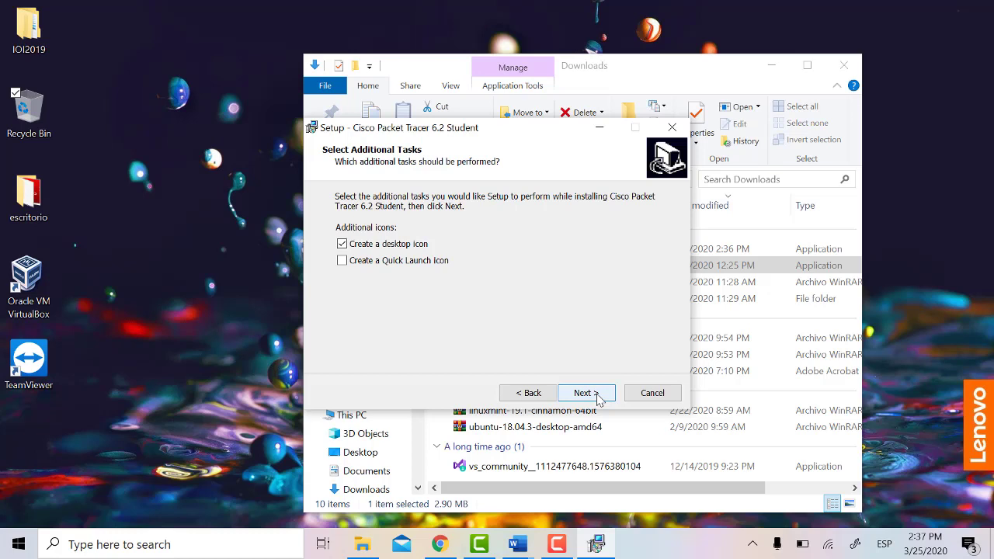
{"action": "left_click", "coordinate": [598, 395]}
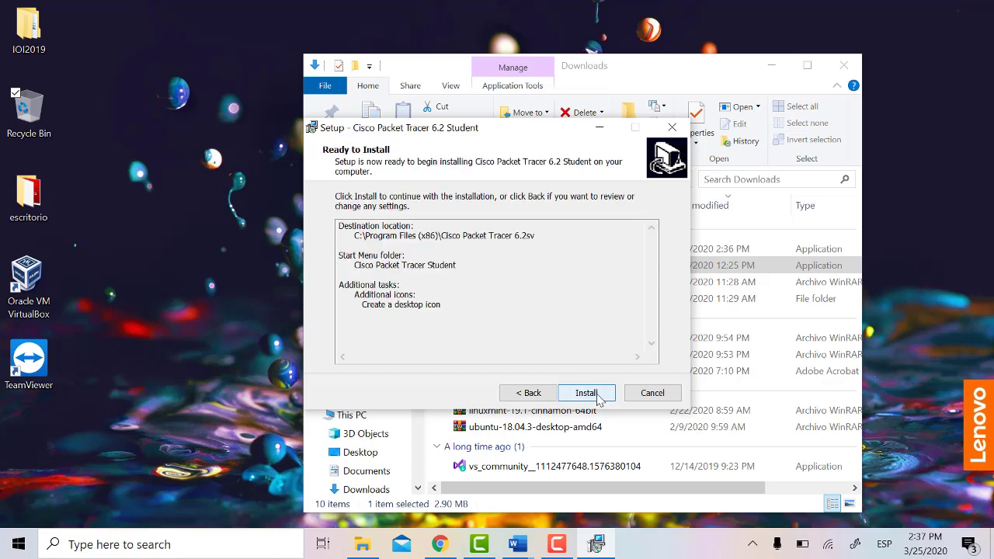
{"action": "left_click", "coordinate": [598, 396]}
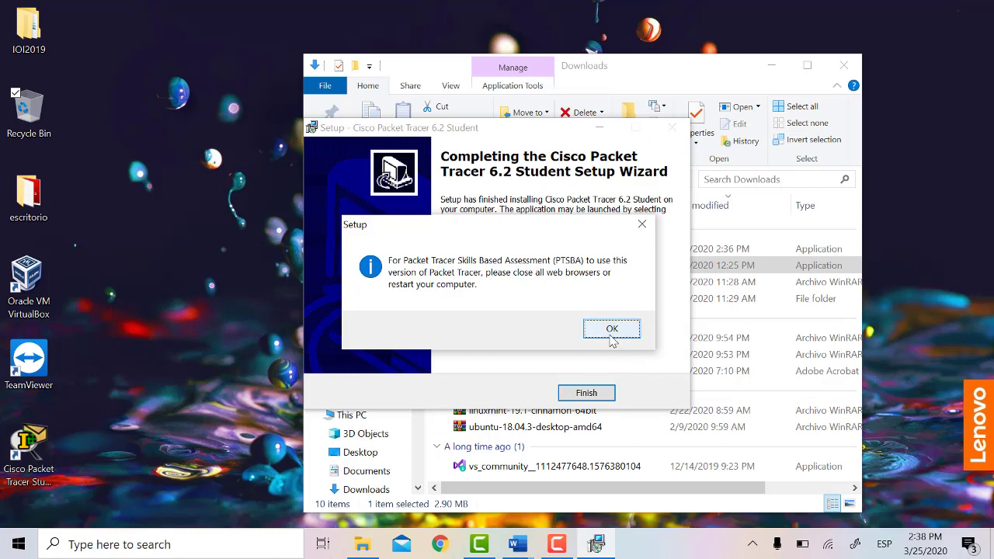
Step: Dismiss the browser notice, uncheck Launch, finish setup, and minimize Downloads
{"action": "left_click", "coordinate": [611, 334]}
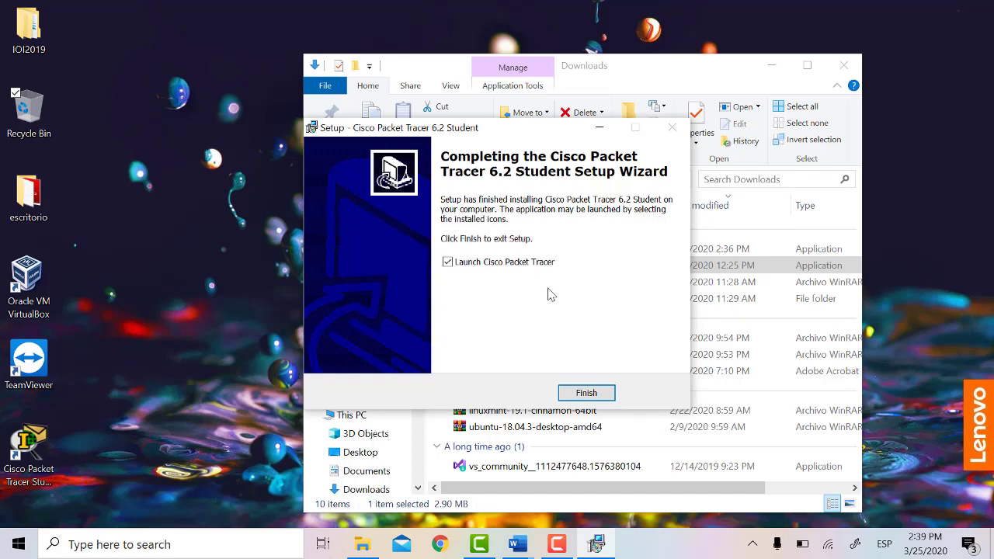
{"action": "left_click", "coordinate": [491, 268]}
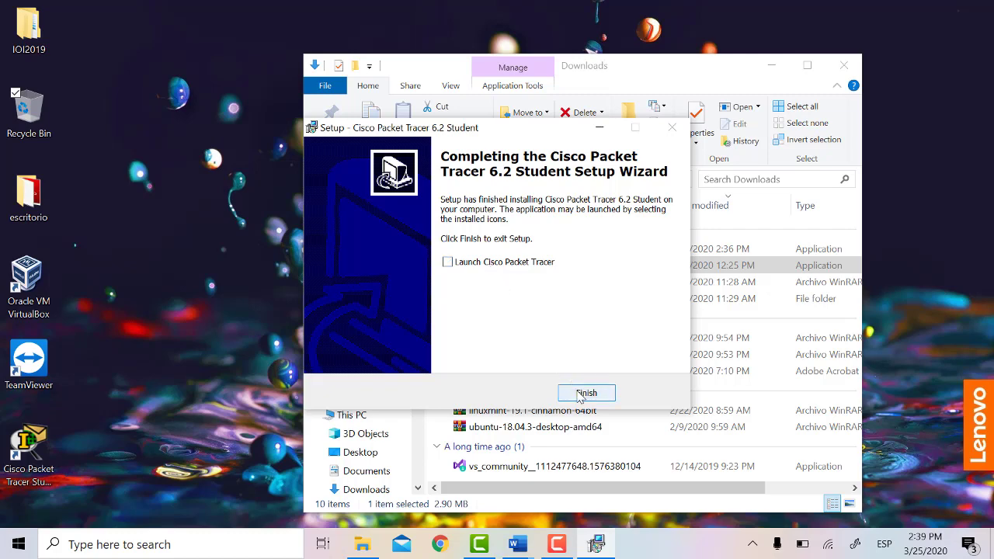
{"action": "left_click", "coordinate": [580, 393]}
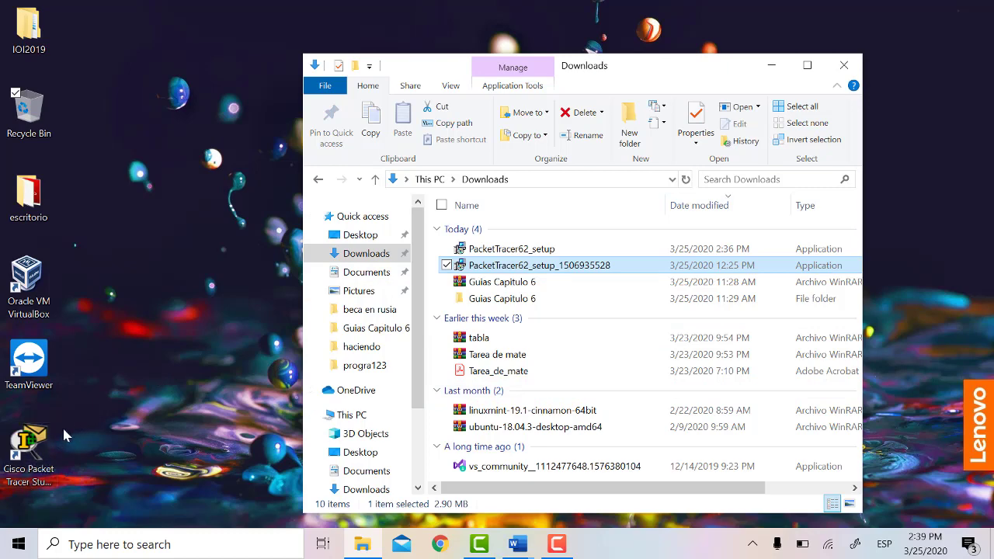
{"action": "left_click", "coordinate": [771, 65]}
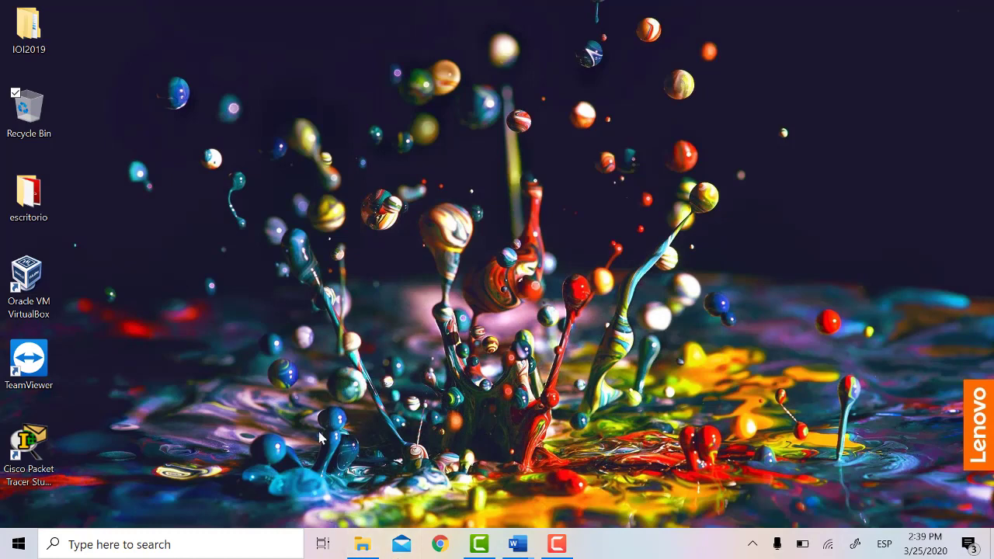
{"action": "left_click", "coordinate": [248, 542]}
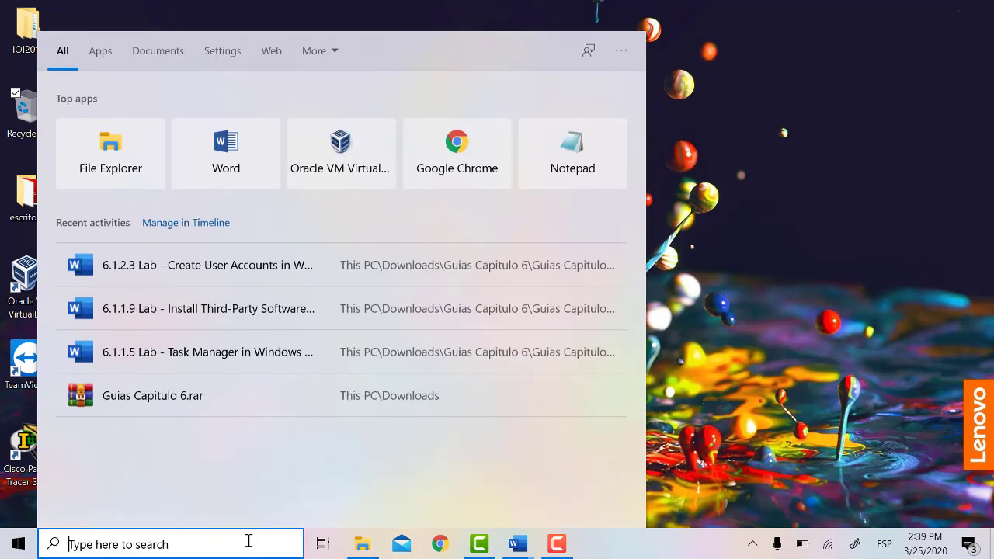
Step: Open Control Panel from Windows search
{"action": "type", "text": "u"}
{"action": "key", "text": "BackSpace"}
{"action": "type", "text": "pane"}
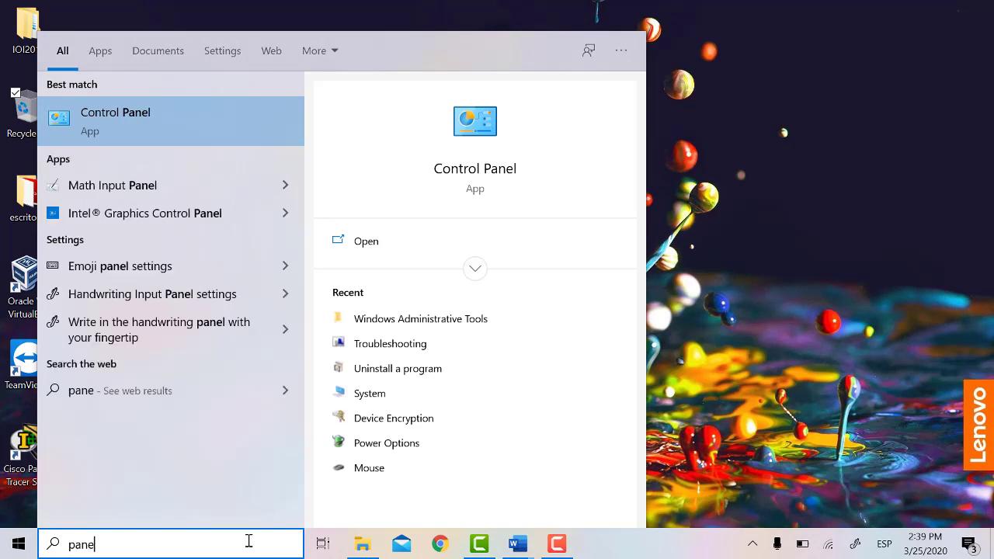
{"action": "key", "text": "Return"}
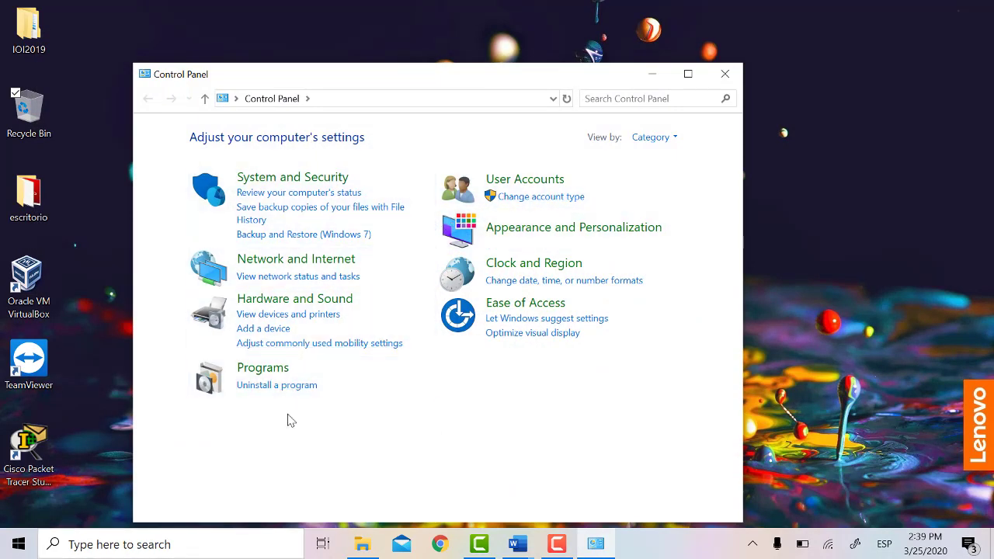
Step: Uninstall Cisco Packet Tracer 6.2 Student, confirm removal, and close Programs and Features
{"action": "left_click", "coordinate": [271, 387]}
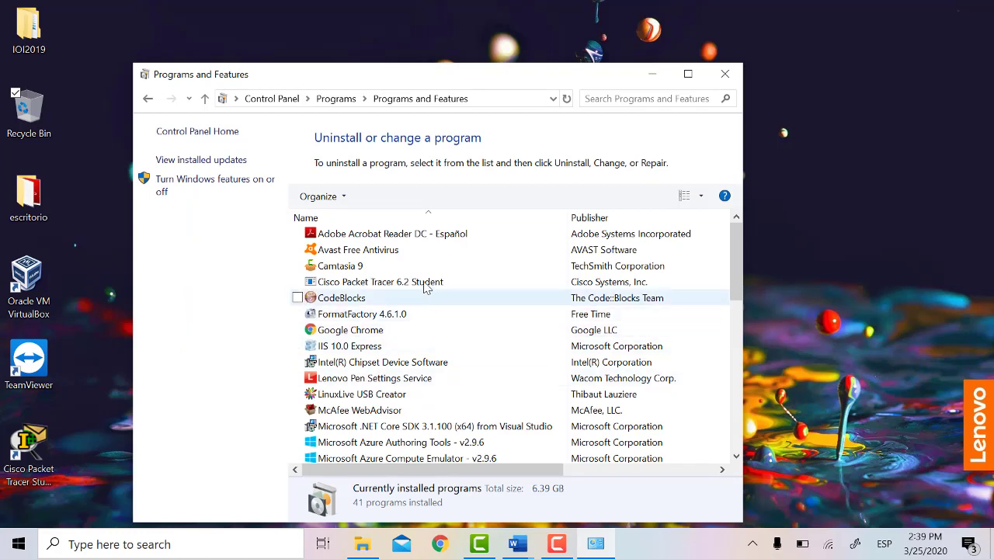
{"action": "left_click", "coordinate": [483, 288]}
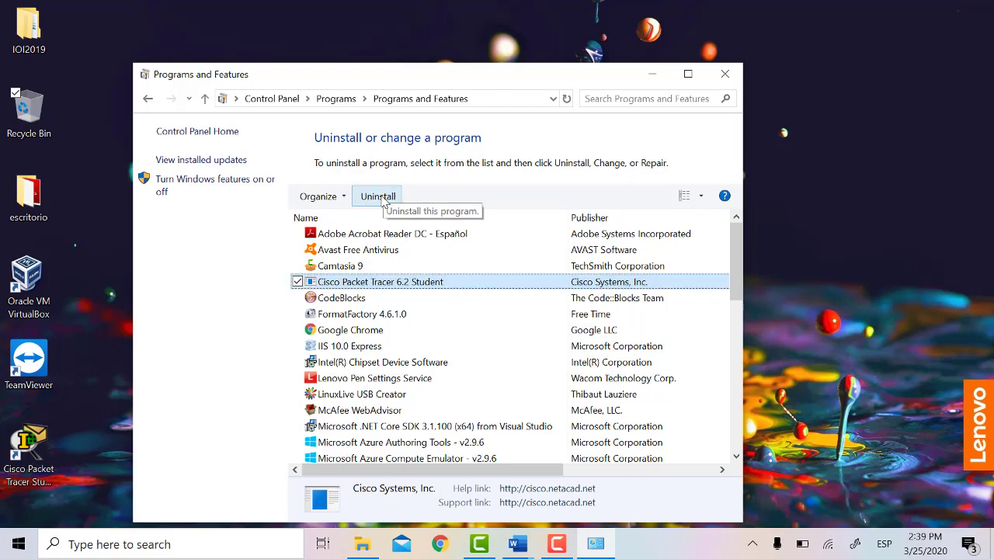
{"action": "left_click", "coordinate": [380, 198]}
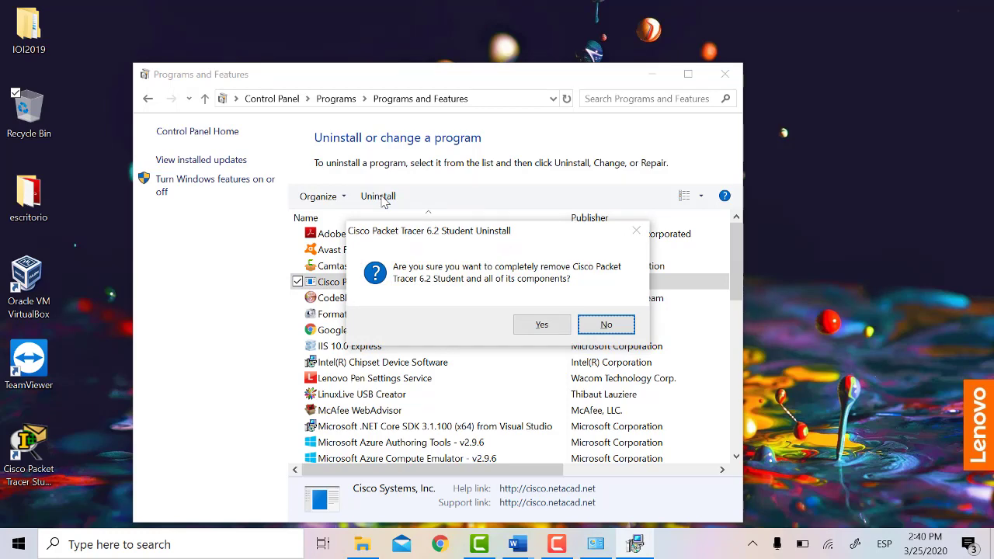
{"action": "key", "text": "Left"}
{"action": "key", "text": "Return"}
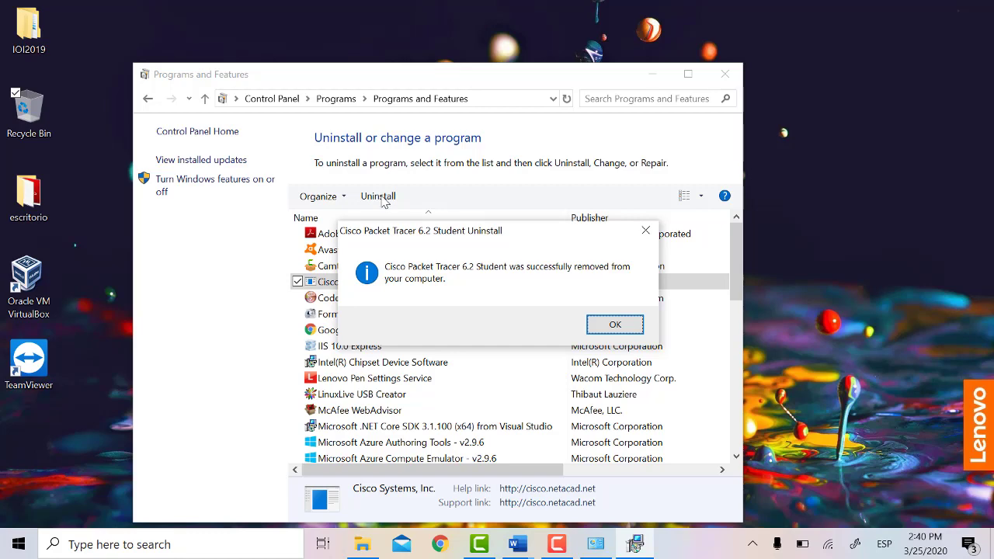
{"action": "key", "text": "Return"}
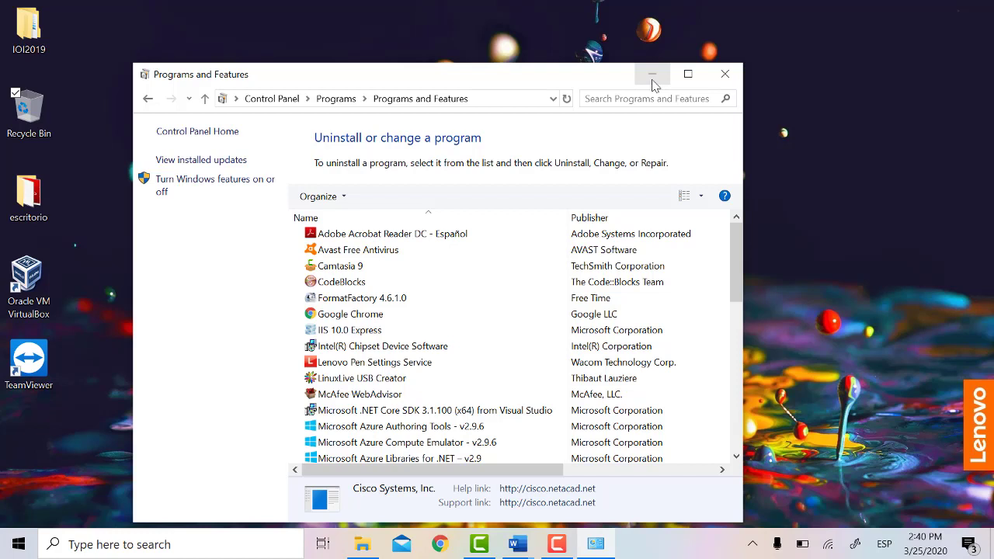
{"action": "left_click", "coordinate": [726, 77]}
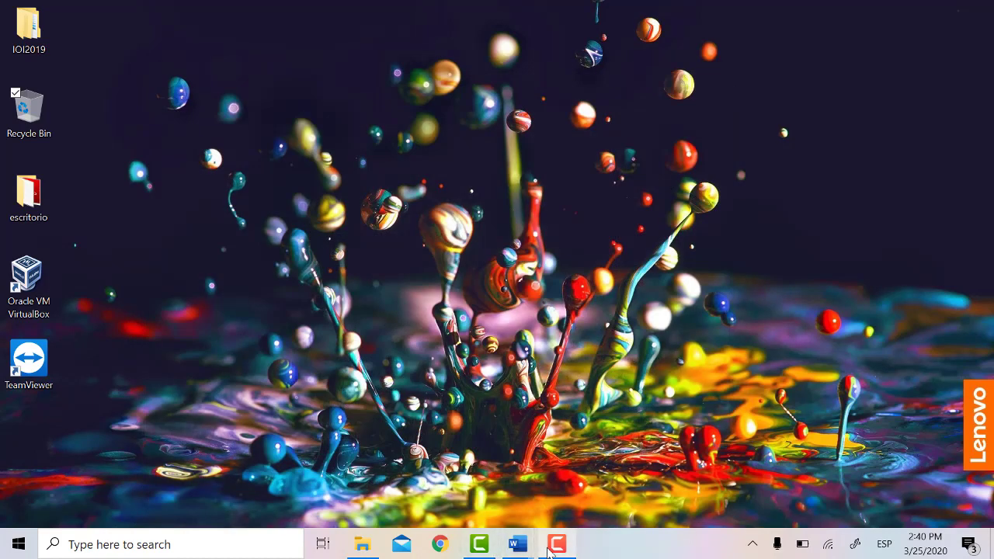
Step: Reopen Control Panel by searching for it
{"action": "left_click", "coordinate": [556, 544]}
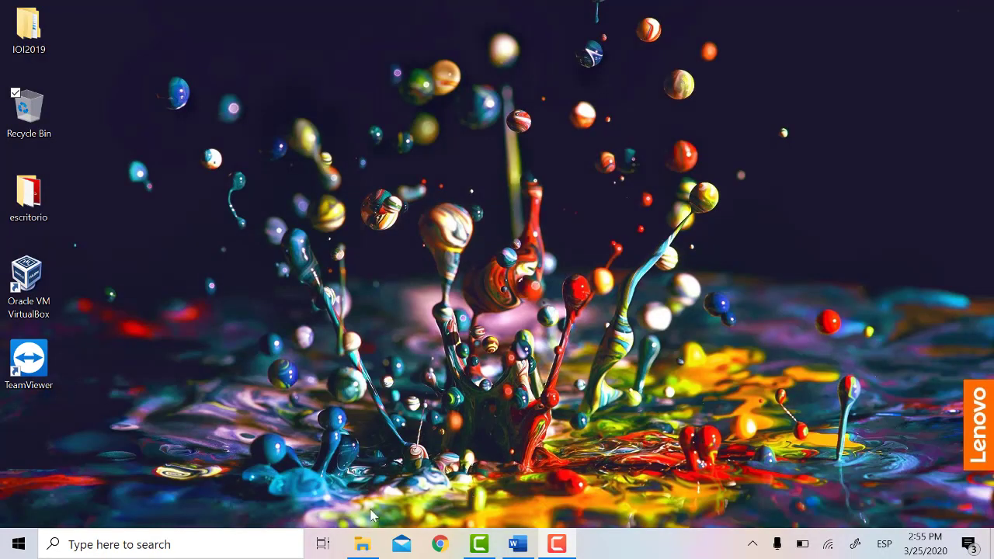
{"action": "left_click", "coordinate": [229, 542]}
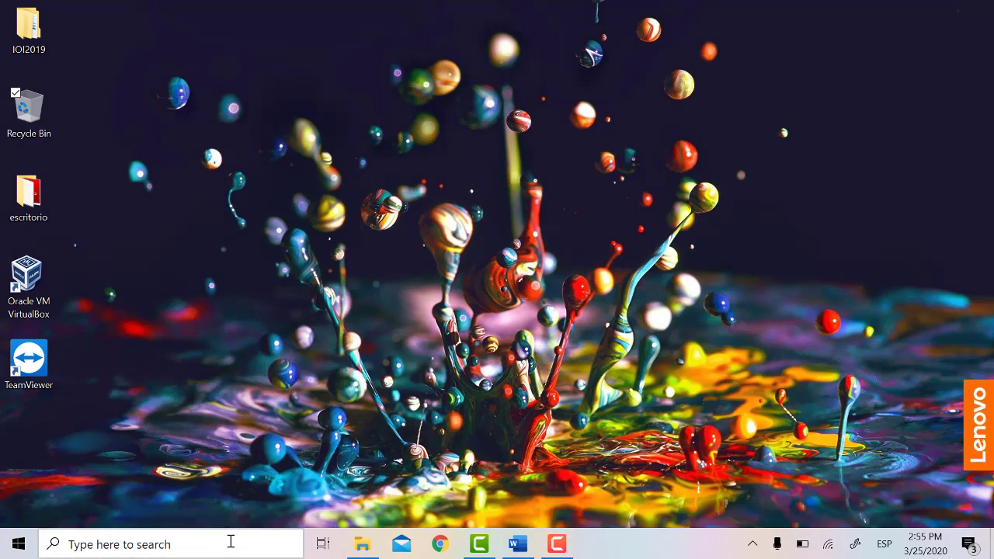
{"action": "type", "text": "pane"}
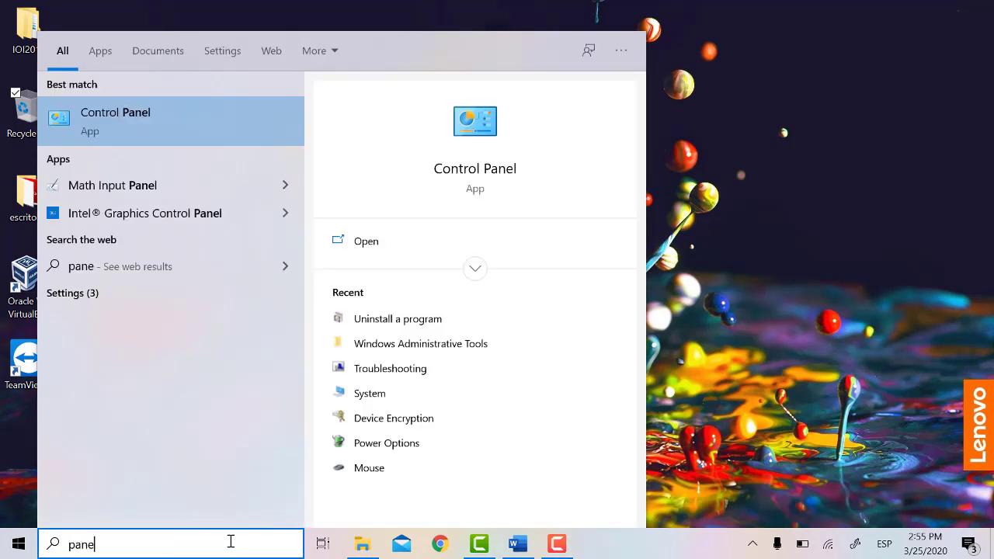
{"action": "key", "text": "Return"}
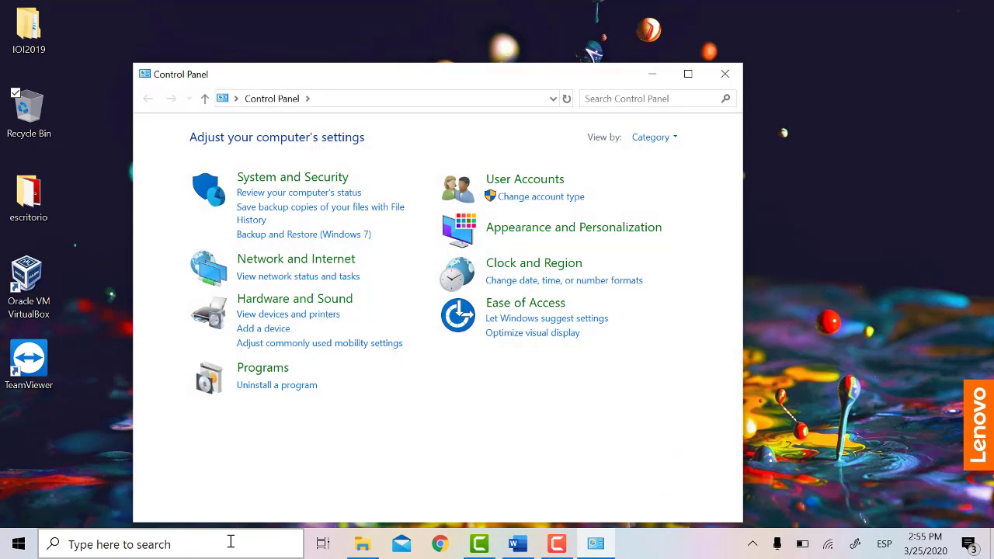
Step: Go through User Accounts and Manage another account to 'Add a new user in PC settings'
{"action": "left_click", "coordinate": [523, 185]}
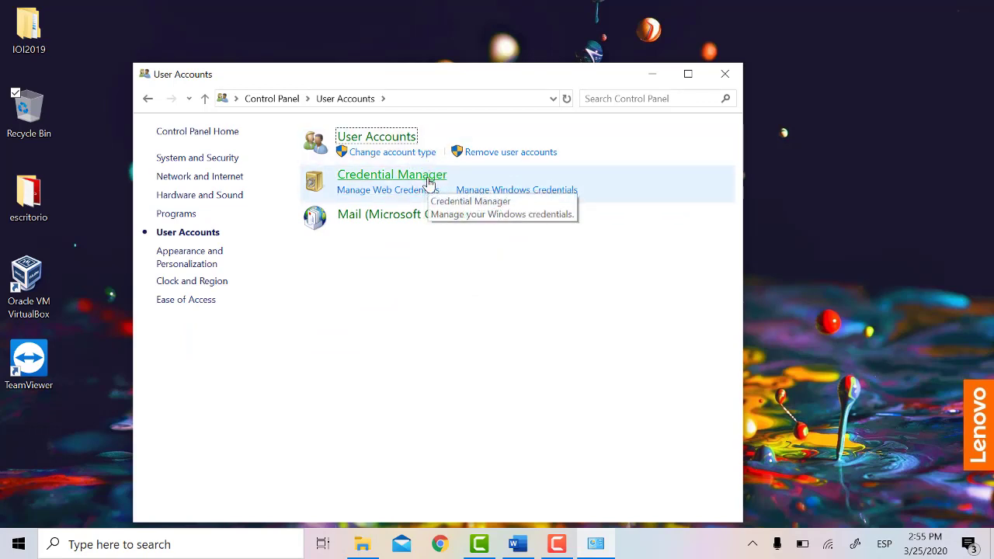
{"action": "left_click", "coordinate": [395, 138]}
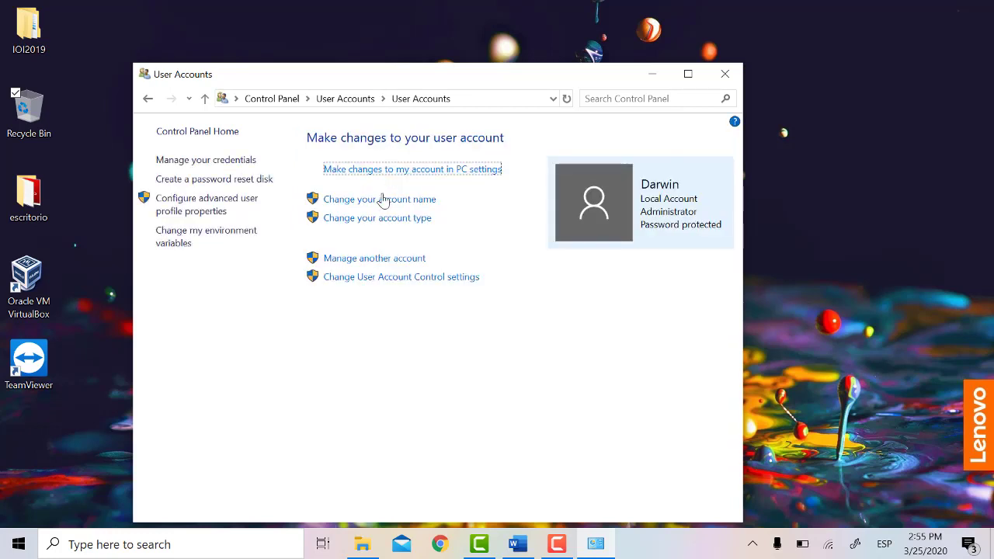
{"action": "left_click", "coordinate": [380, 258]}
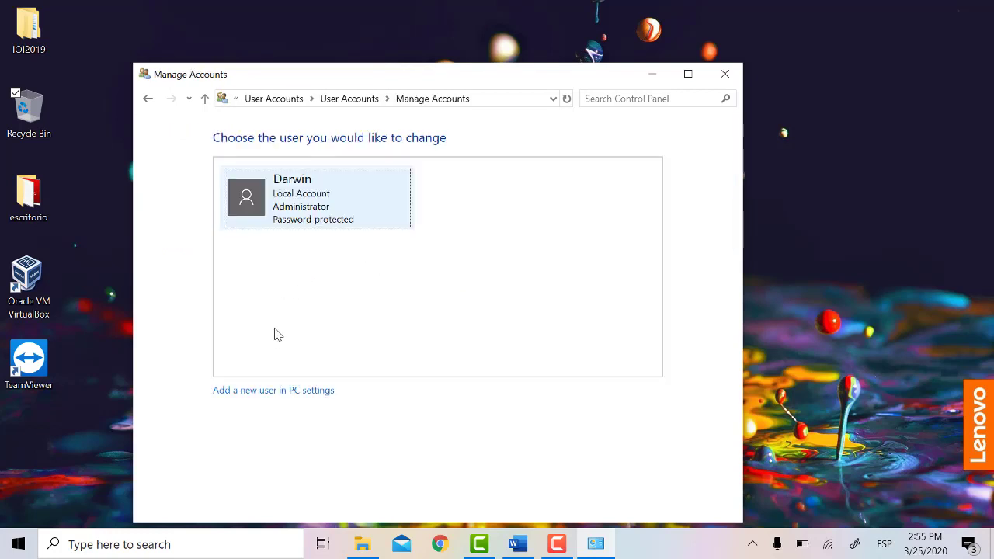
{"action": "left_click", "coordinate": [252, 392]}
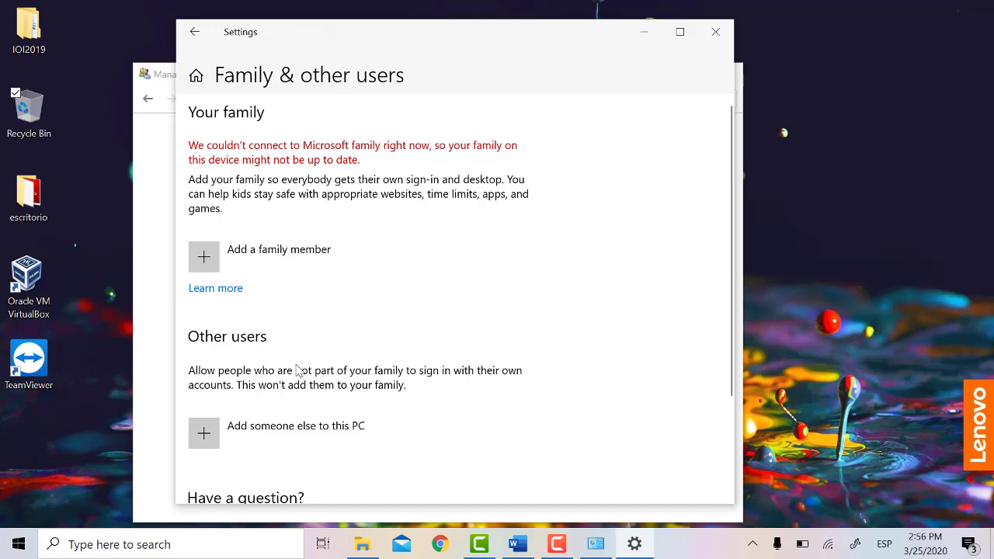
Step: Add someone else without sign-in information, as a user without a Microsoft account
{"action": "scroll", "coordinate": [296, 370], "scroll_direction": "down", "scroll_amount": 1}
{"action": "scroll", "coordinate": [296, 370], "scroll_direction": "up", "scroll_amount": 1}
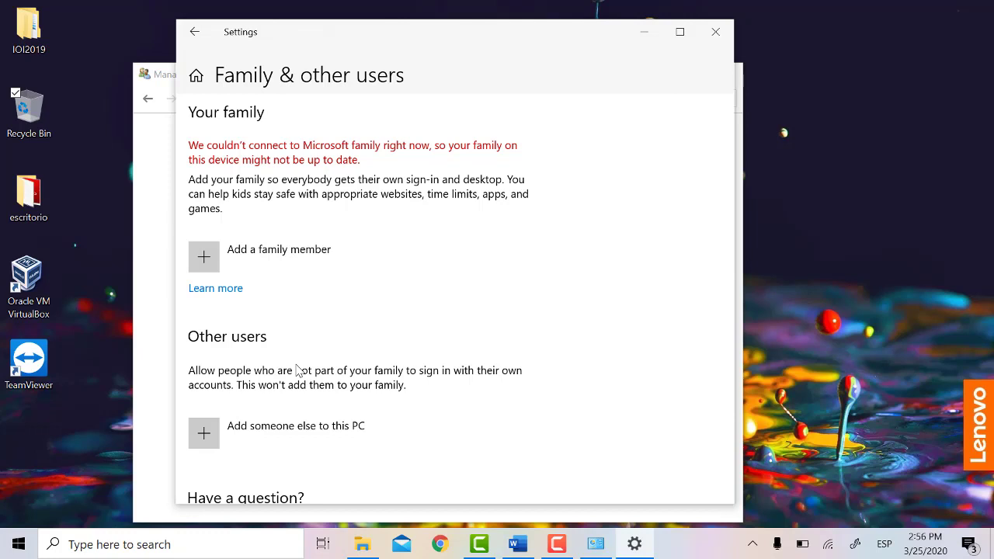
{"action": "scroll", "coordinate": [296, 370], "scroll_direction": "down", "scroll_amount": 3}
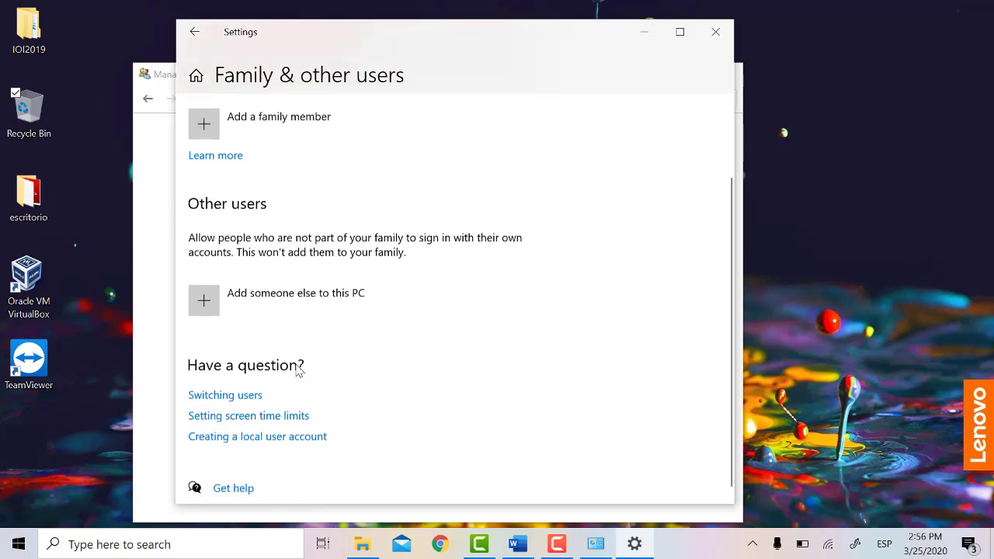
{"action": "left_click", "coordinate": [249, 308]}
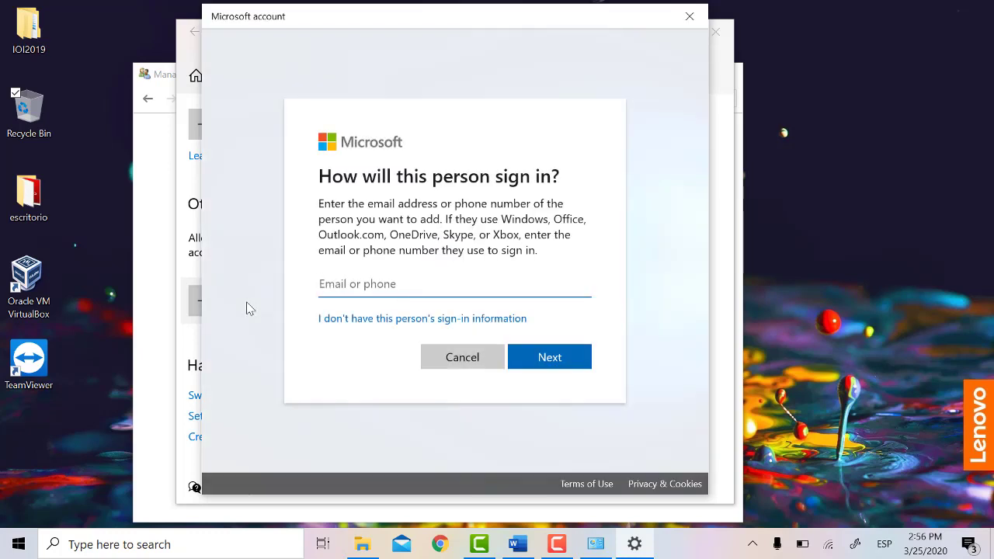
{"action": "left_click", "coordinate": [404, 327]}
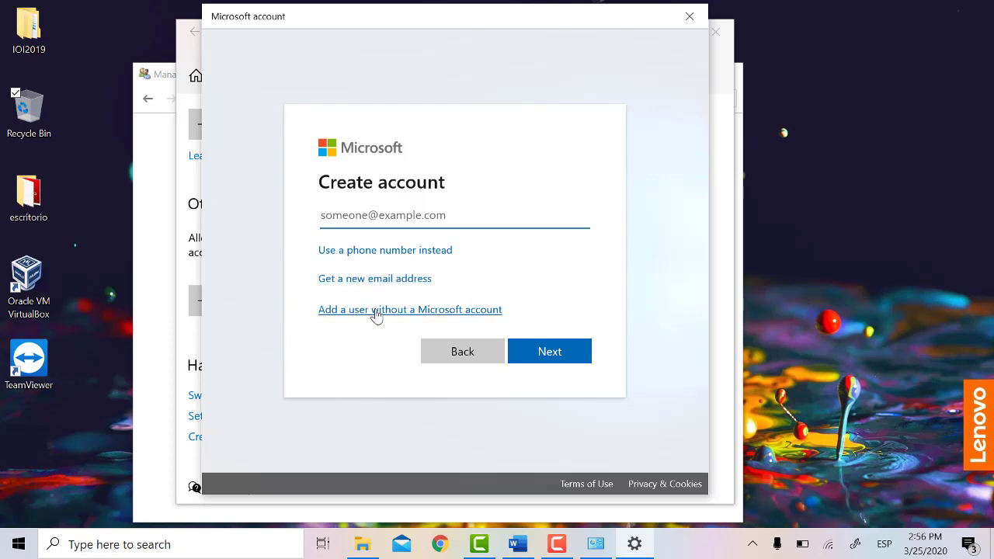
{"action": "left_click", "coordinate": [374, 310]}
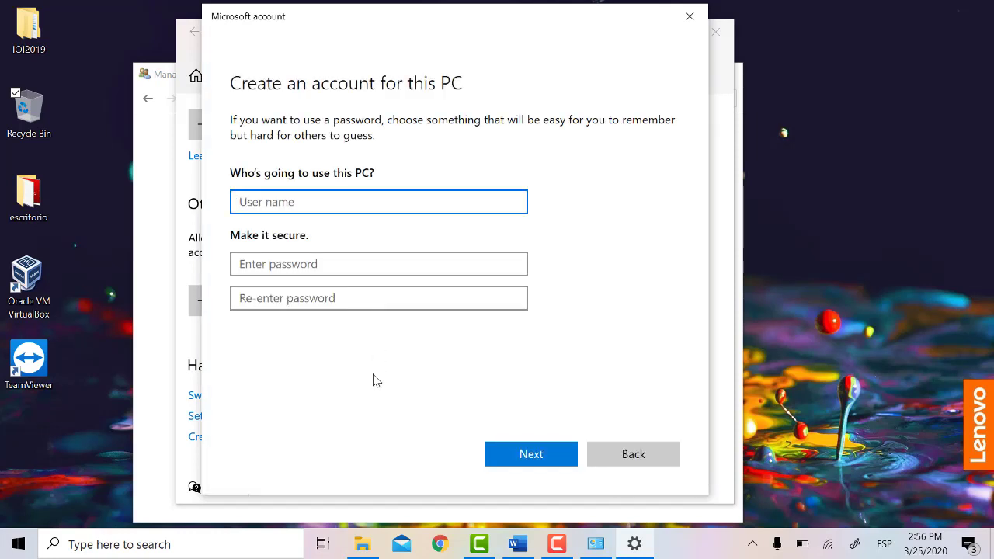
Step: Enter the new local user name and the account password twice, checking it via reveal
{"action": "type", "text": "Napoloeon BAd"}
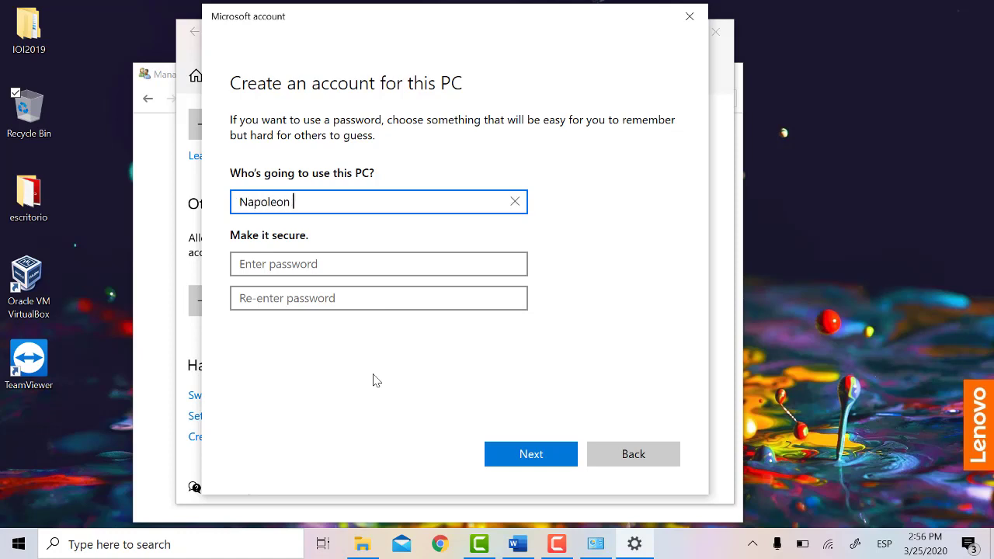
{"action": "key", "text": "BackSpace"}
{"action": "key", "text": "BackSpace"}
{"action": "type", "text": "ad Panda"}
{"action": "key", "text": "Tab"}
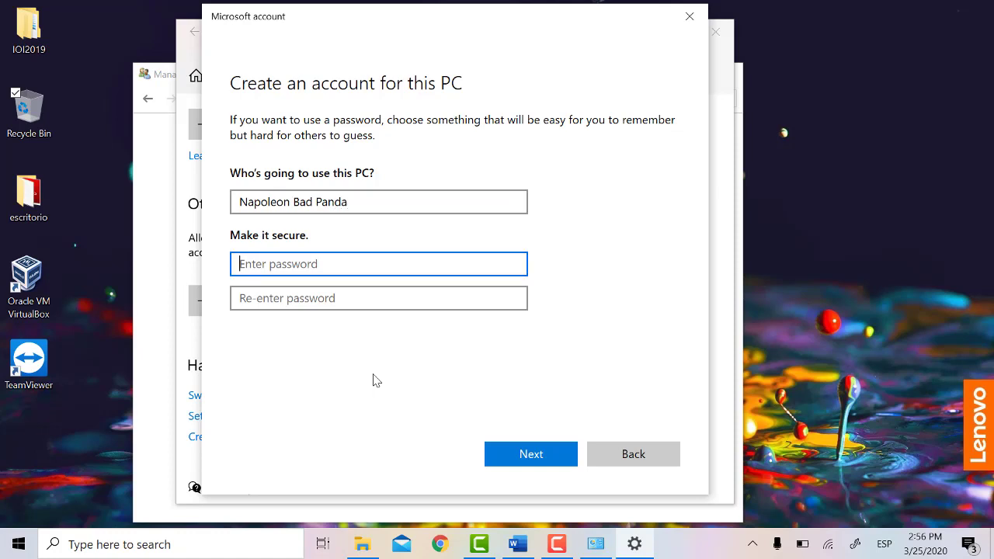
{"action": "type", "text": "••"}
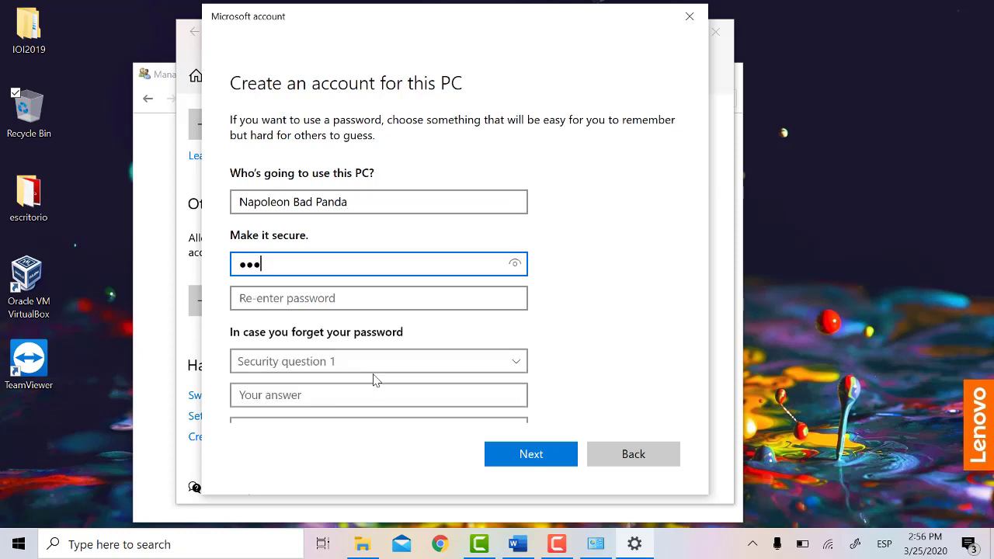
{"action": "key", "text": "Tab"}
{"action": "type", "text": "••••"}
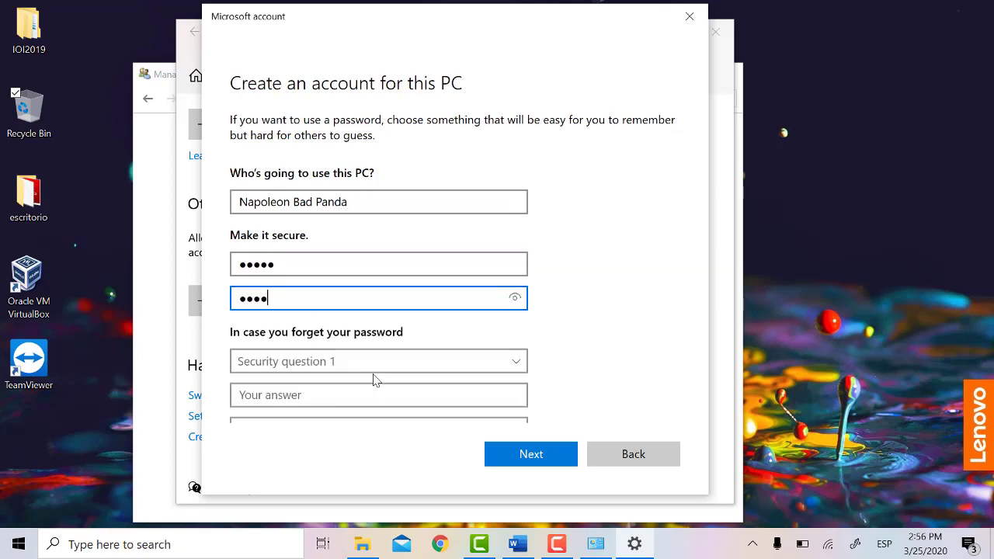
{"action": "left_click", "coordinate": [513, 299]}
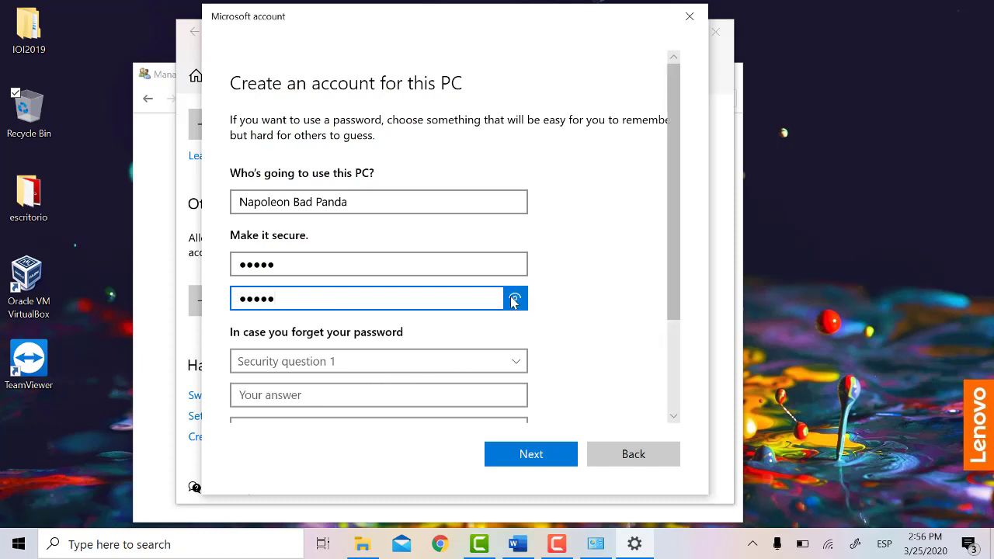
{"action": "left_click_drag", "start_coordinate": [514, 299], "coordinate": [514, 297]}
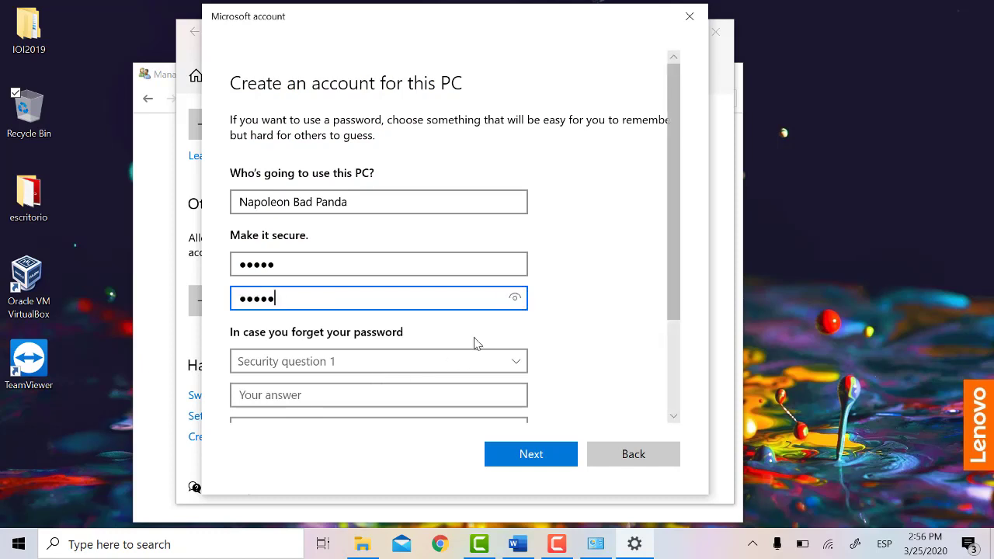
{"action": "scroll", "coordinate": [481, 354], "scroll_direction": "down", "scroll_amount": 3}
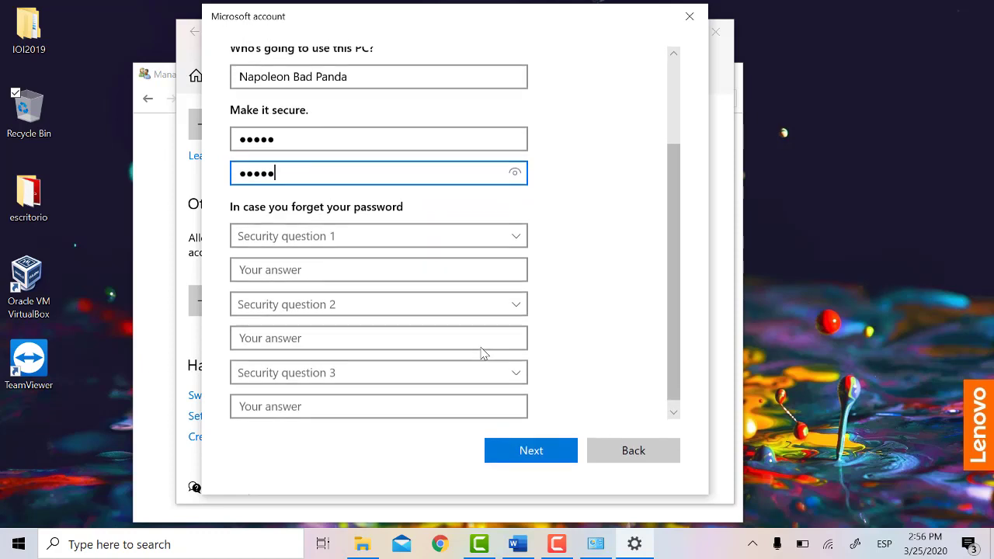
Step: Answer the first pet's name, birth city and childhood nickname security questions, then submit
{"action": "left_click", "coordinate": [495, 245]}
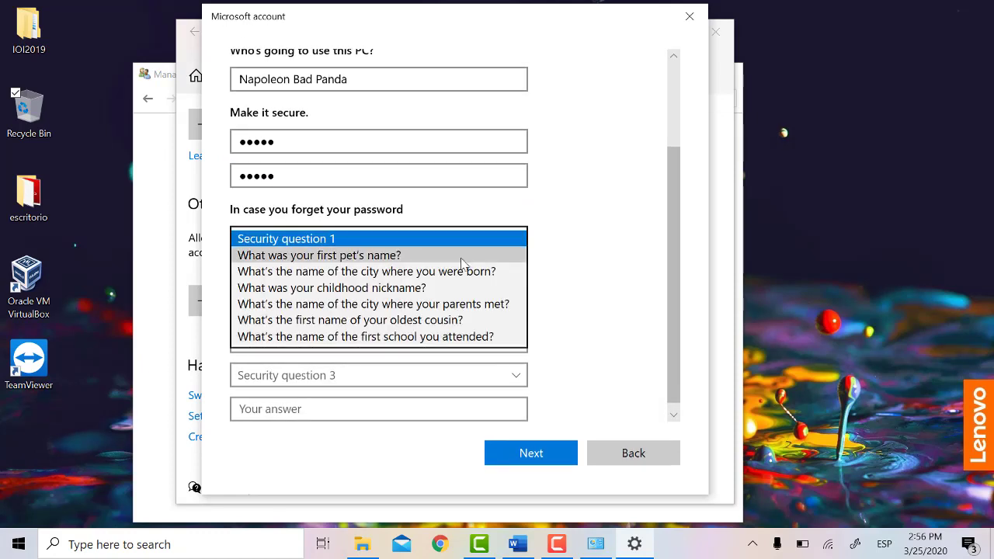
{"action": "left_click", "coordinate": [461, 259]}
{"action": "left_click", "coordinate": [417, 268]}
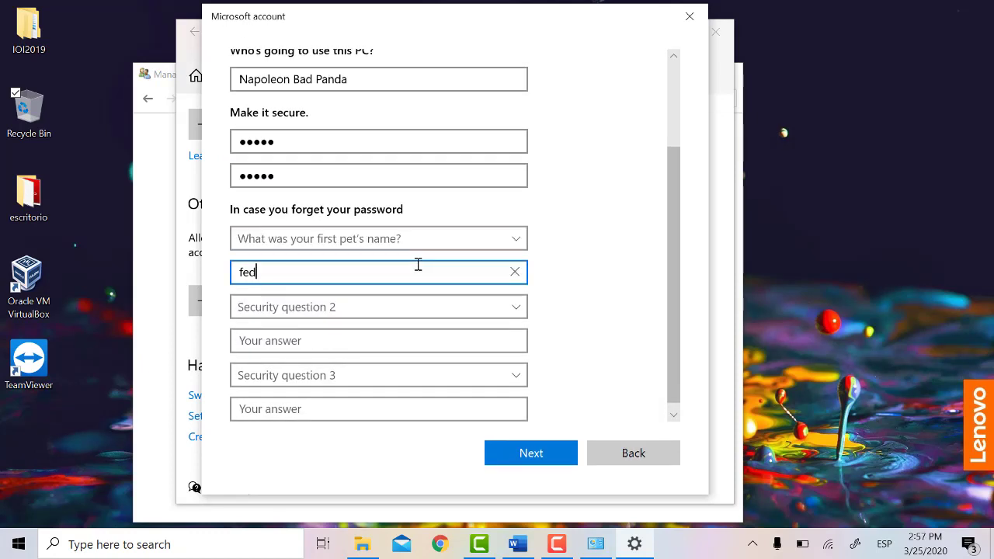
{"action": "key", "text": "Tab"}
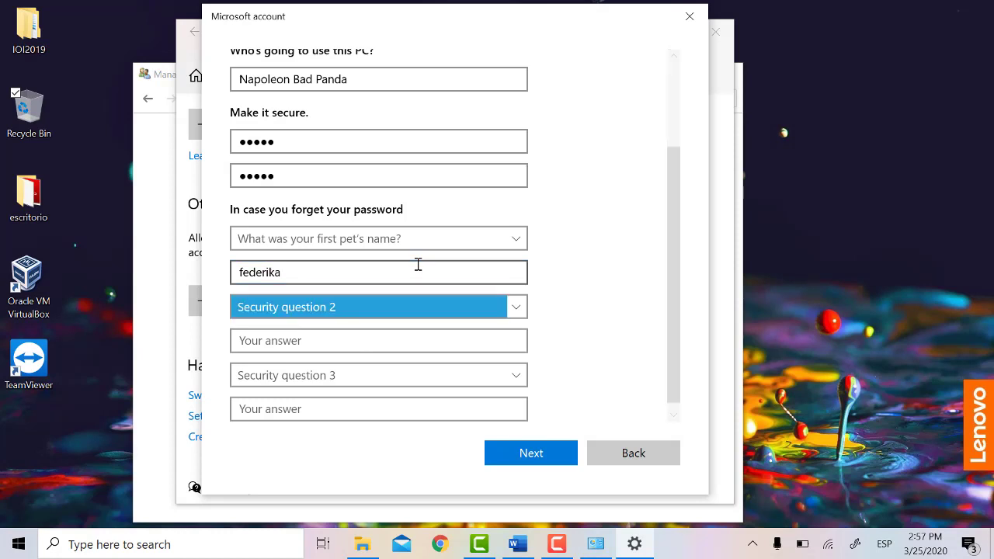
{"action": "left_click", "coordinate": [520, 314]}
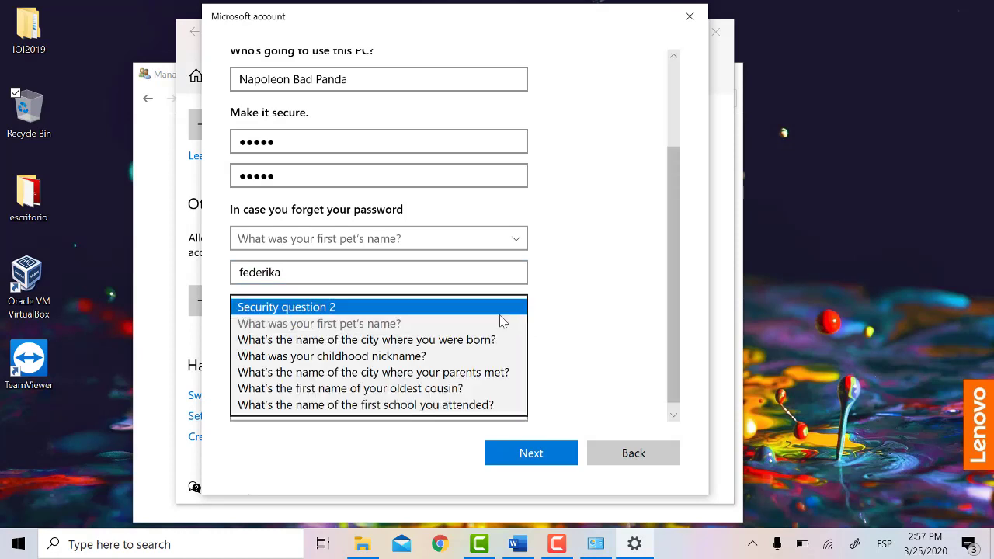
{"action": "left_click", "coordinate": [395, 342]}
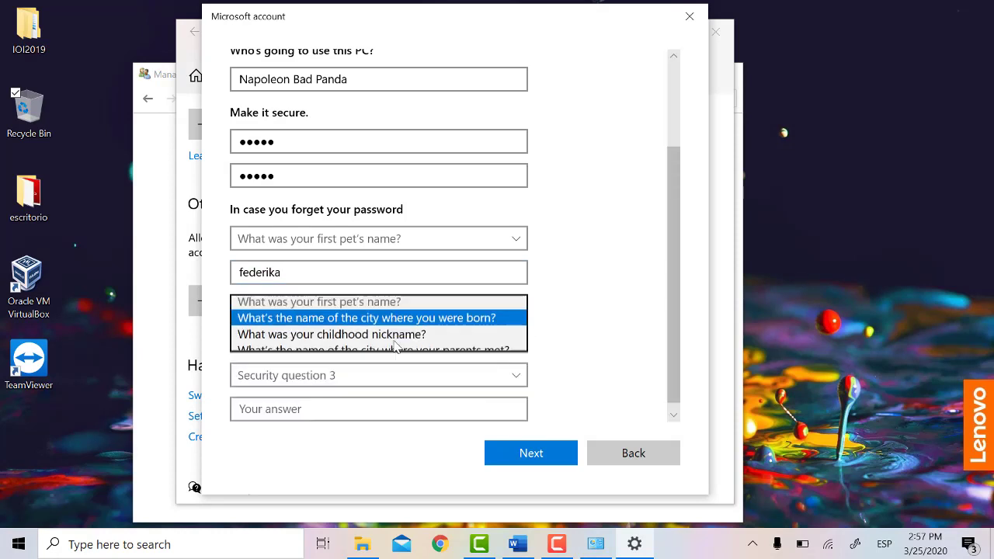
{"action": "left_click", "coordinate": [383, 348]}
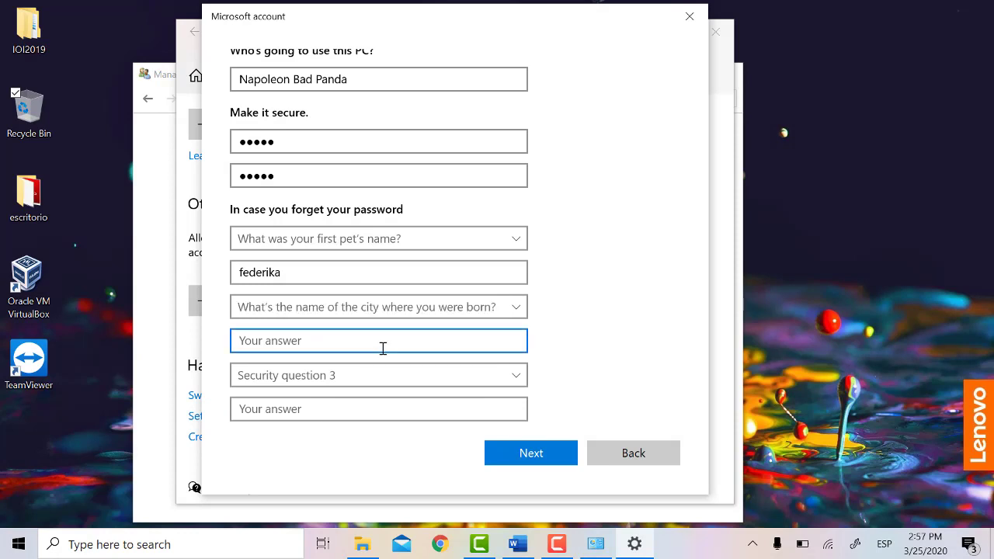
{"action": "left_click", "coordinate": [517, 379]}
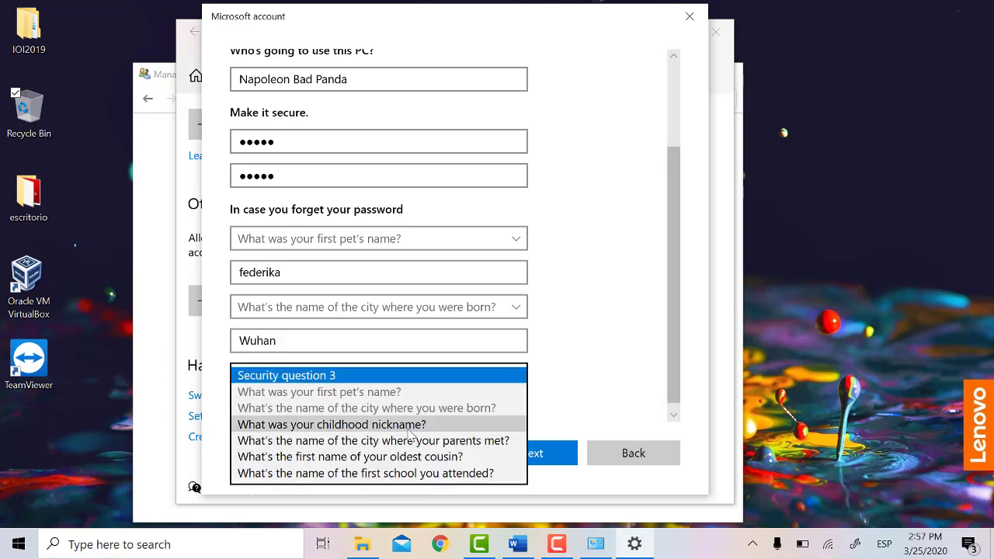
{"action": "left_click", "coordinate": [412, 426]}
{"action": "left_click", "coordinate": [379, 417]}
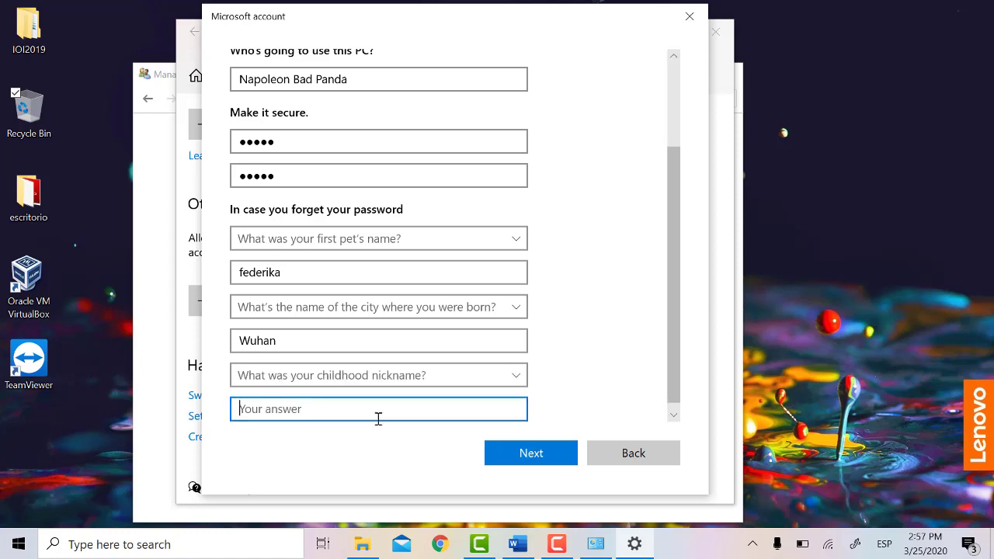
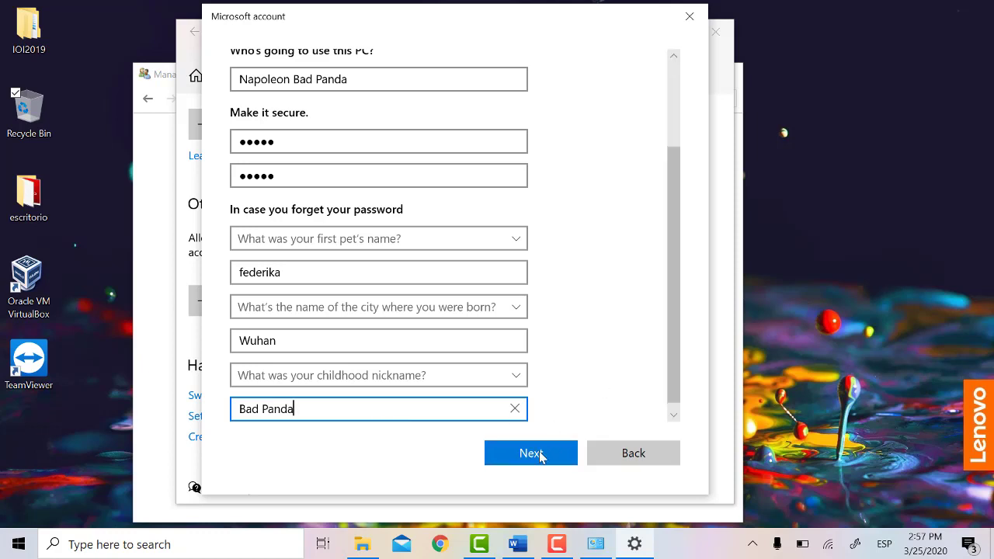
{"action": "left_click", "coordinate": [538, 453]}
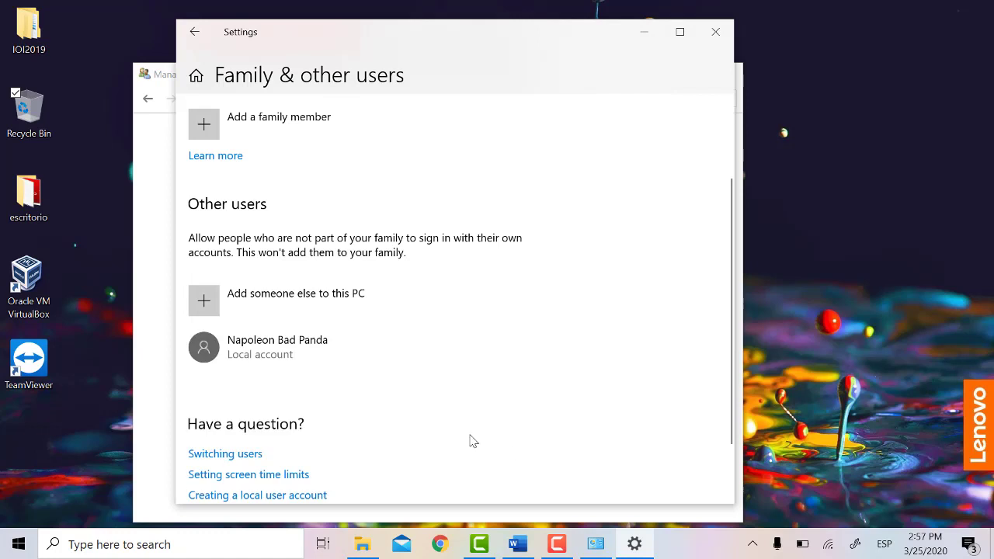
Step: Open the new user's Change account type dialog and confirm Standard User
{"action": "left_click", "coordinate": [282, 357]}
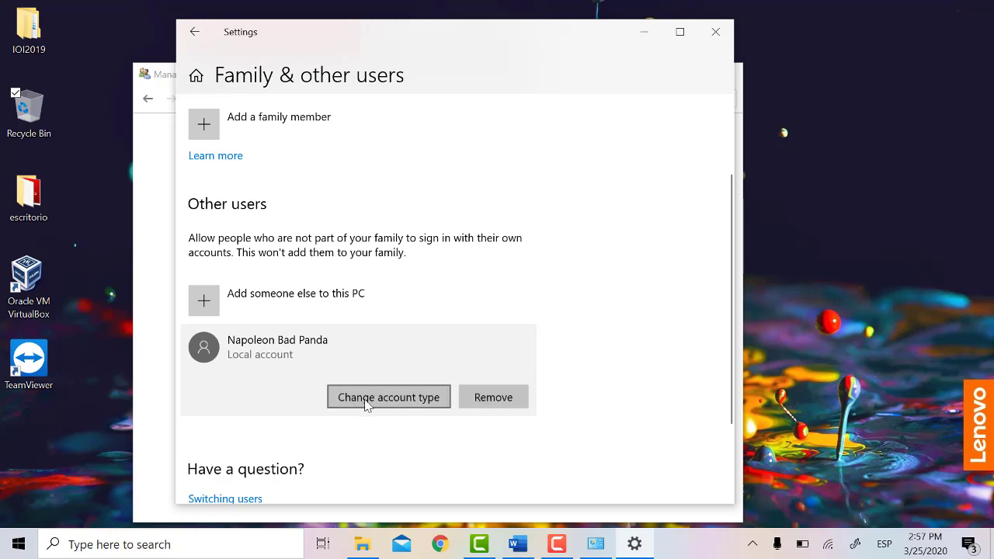
{"action": "left_click", "coordinate": [367, 402]}
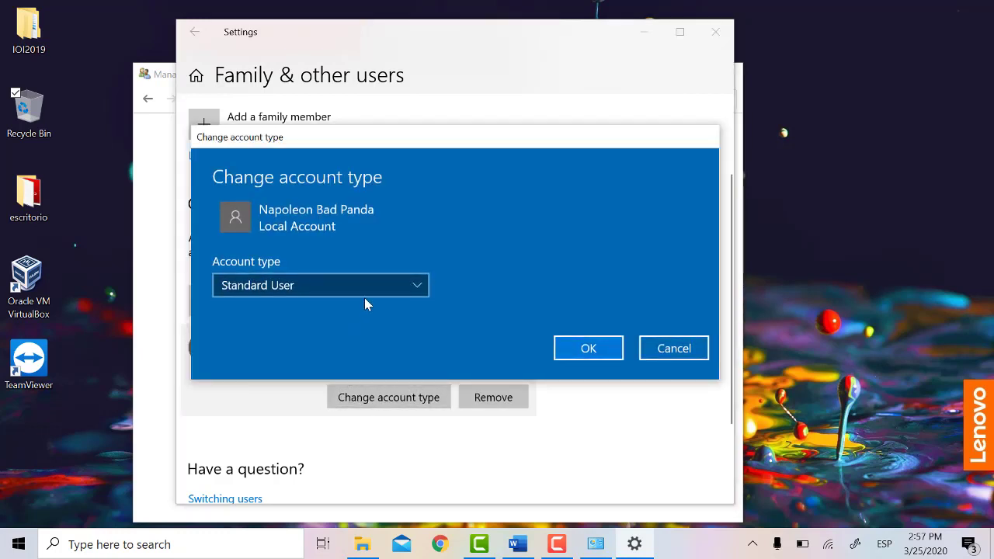
{"action": "left_click", "coordinate": [387, 287]}
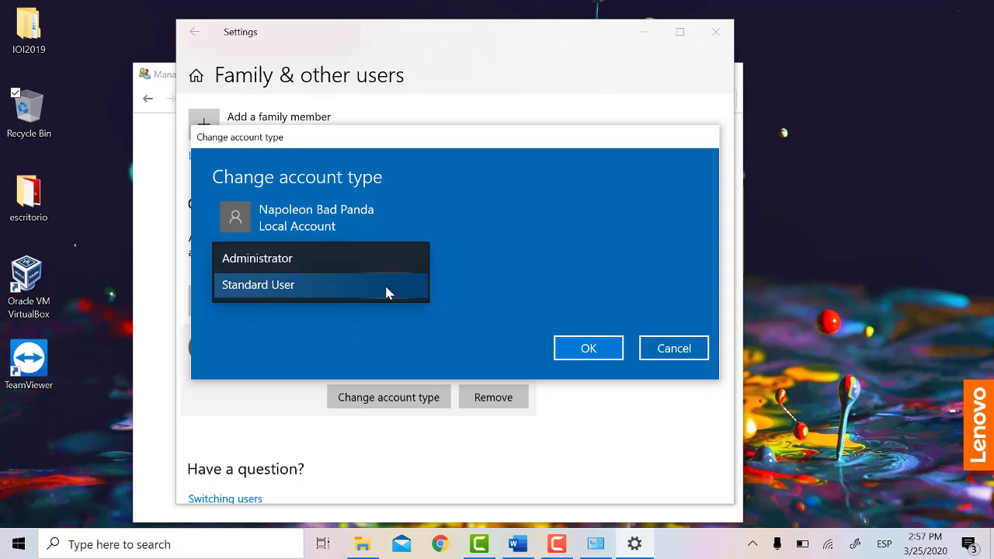
{"action": "left_click", "coordinate": [321, 286]}
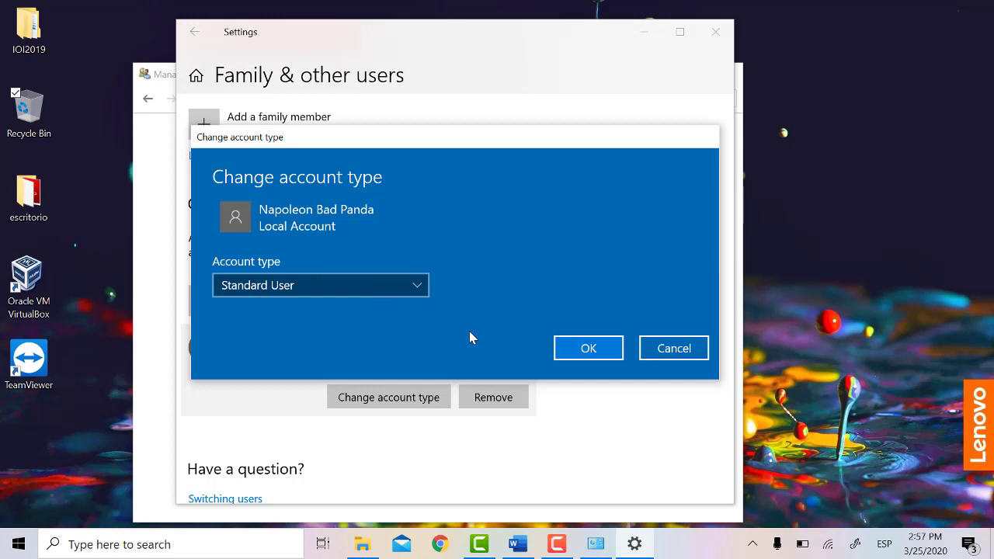
{"action": "left_click", "coordinate": [589, 348]}
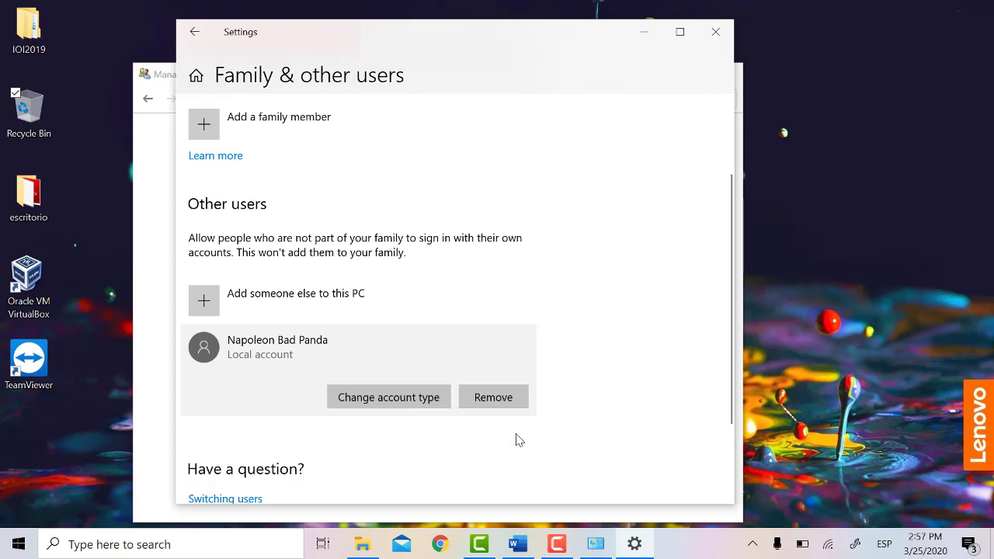
Step: Remove the new local account using Delete account and data
{"action": "left_click", "coordinate": [510, 397]}
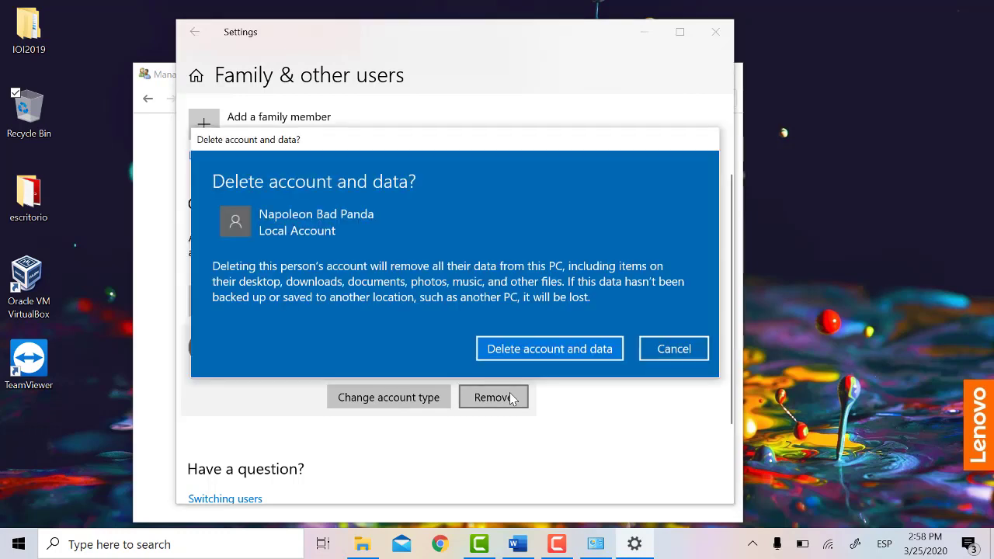
{"action": "left_click", "coordinate": [555, 351]}
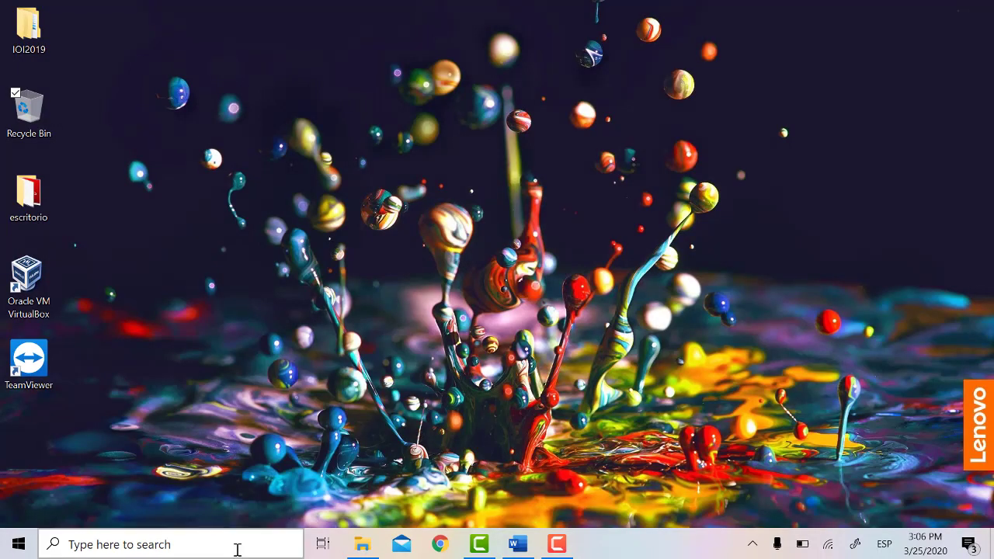
Step: Launch Internet Explorer from search and move its window up the screen
{"action": "left_click", "coordinate": [237, 546]}
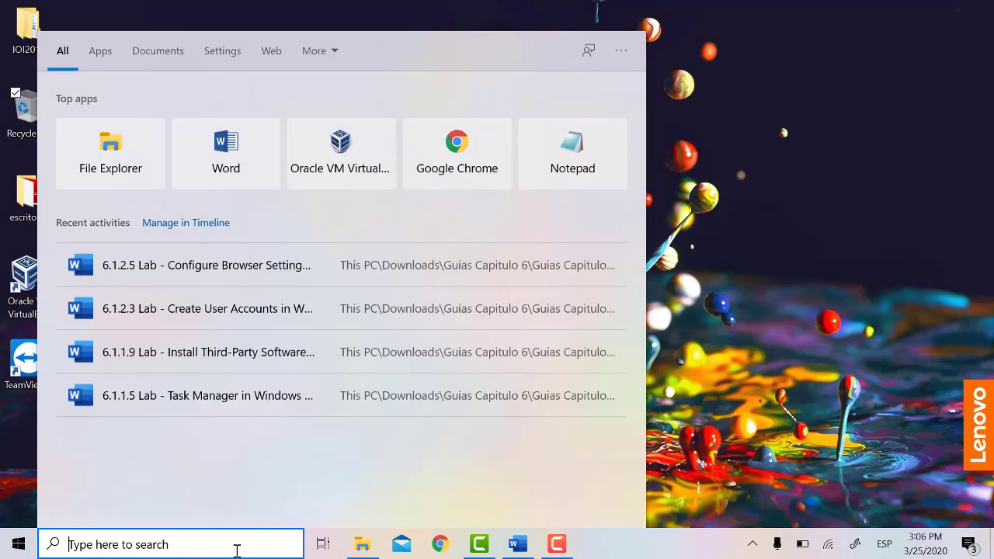
{"action": "type", "text": "inte"}
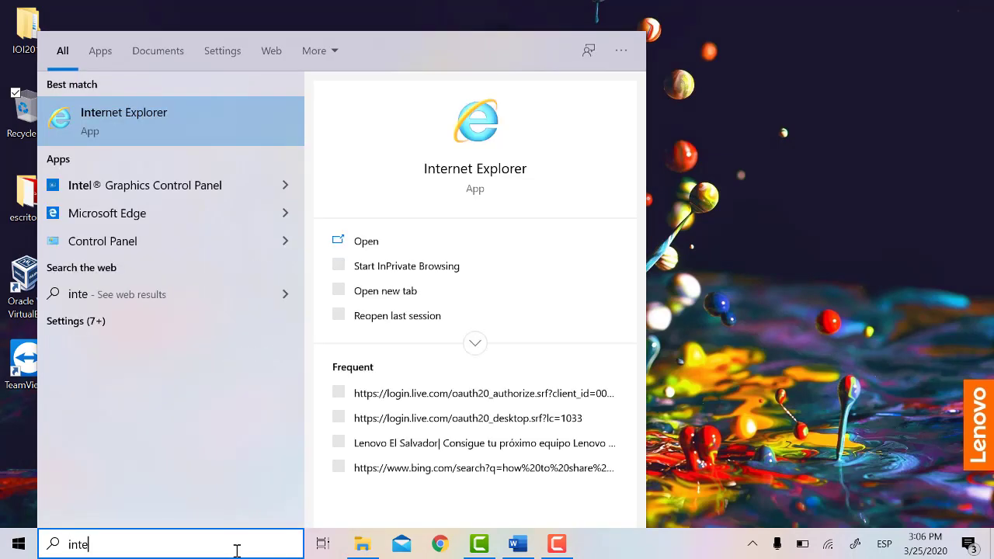
{"action": "key", "text": "Return"}
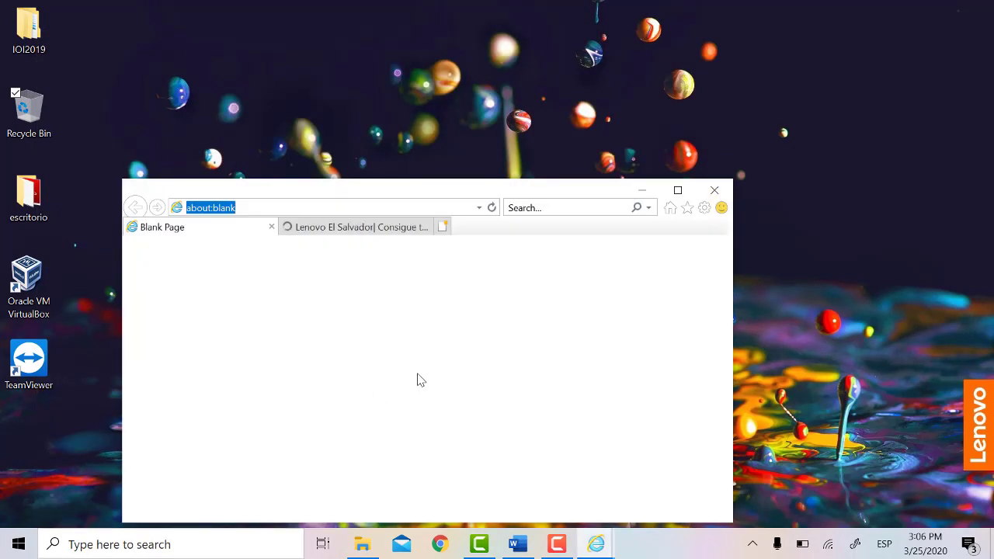
{"action": "left_click_drag", "start_coordinate": [510, 195], "coordinate": [547, 55]}
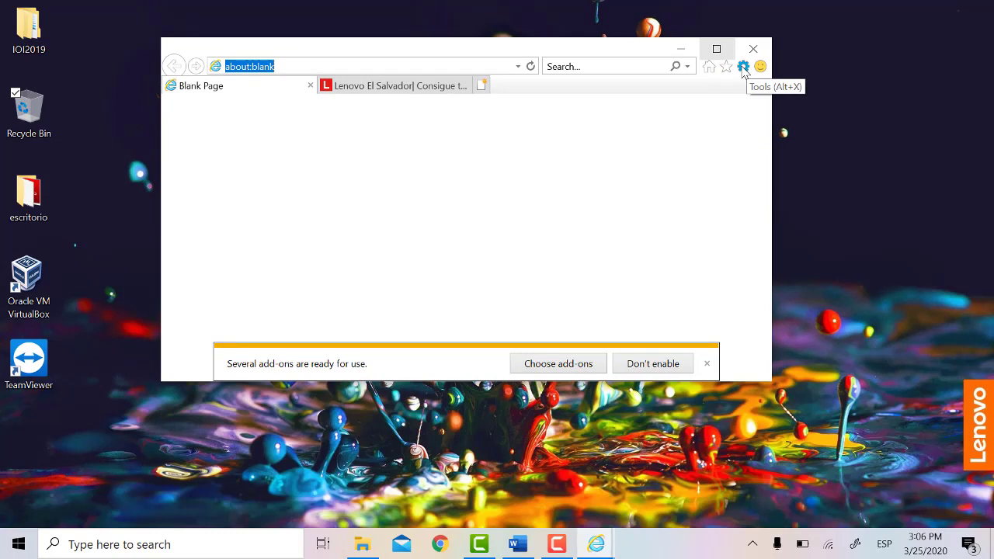
Step: Open Internet Options from the Tools menu on the Programs tab
{"action": "left_click", "coordinate": [744, 67]}
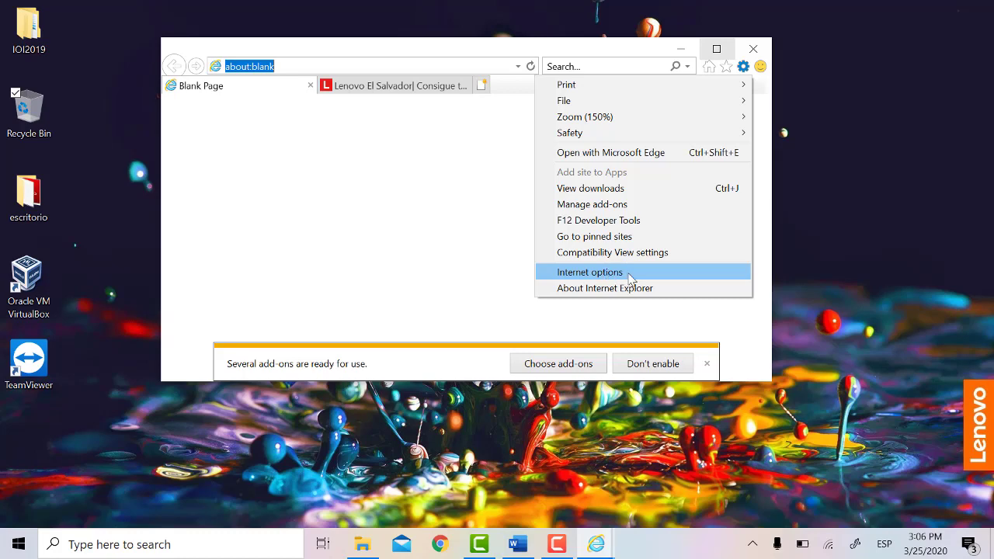
{"action": "left_click", "coordinate": [628, 274]}
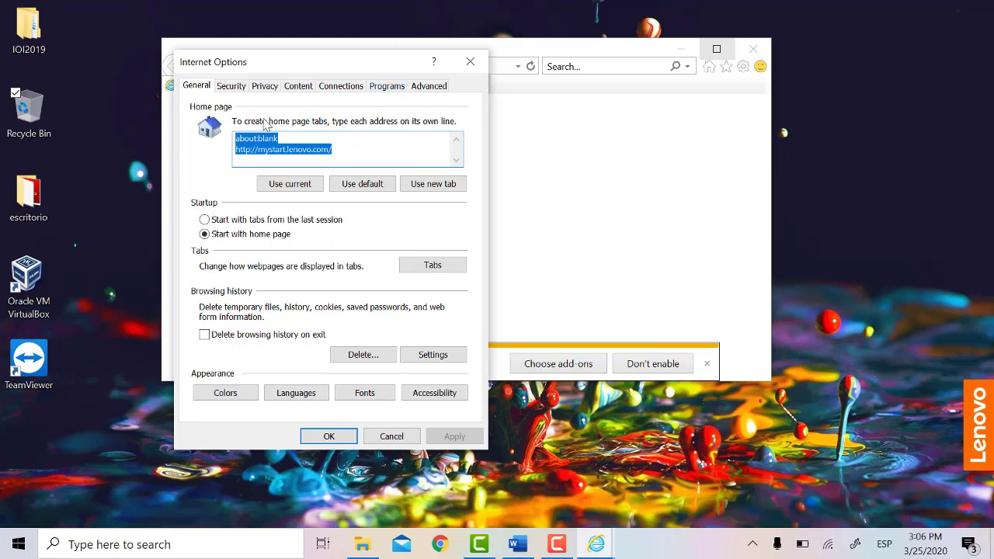
{"action": "left_click", "coordinate": [388, 87]}
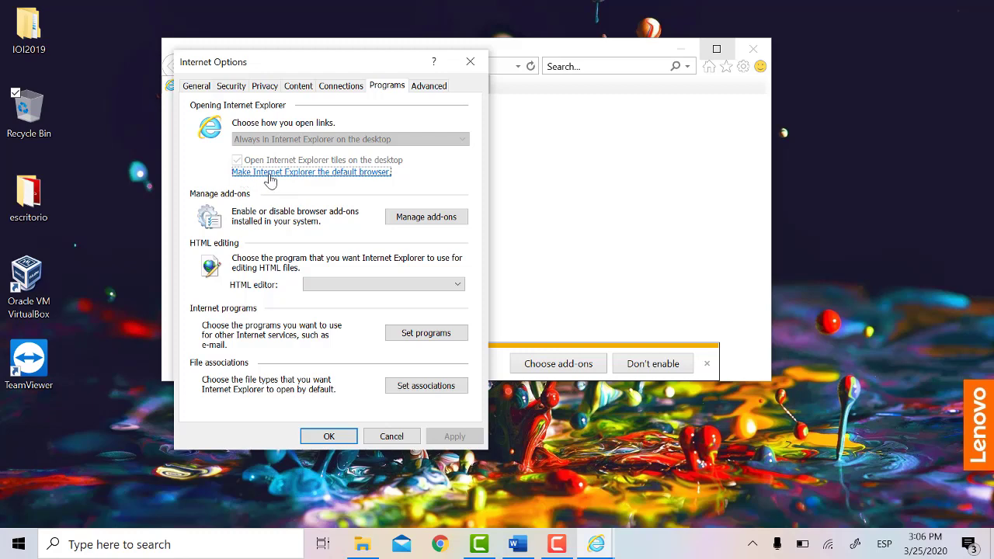
Step: Change the default web browser from Google Chrome to Internet Explorer, then close Settings
{"action": "left_click", "coordinate": [362, 172]}
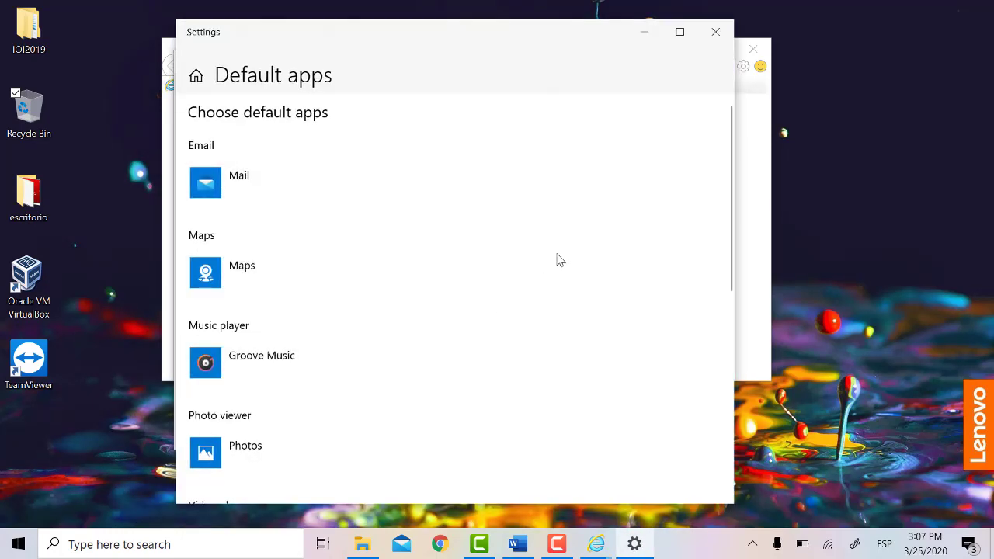
{"action": "scroll", "coordinate": [559, 256], "scroll_direction": "down", "scroll_amount": 1}
{"action": "scroll", "coordinate": [563, 255], "scroll_direction": "down", "scroll_amount": 5}
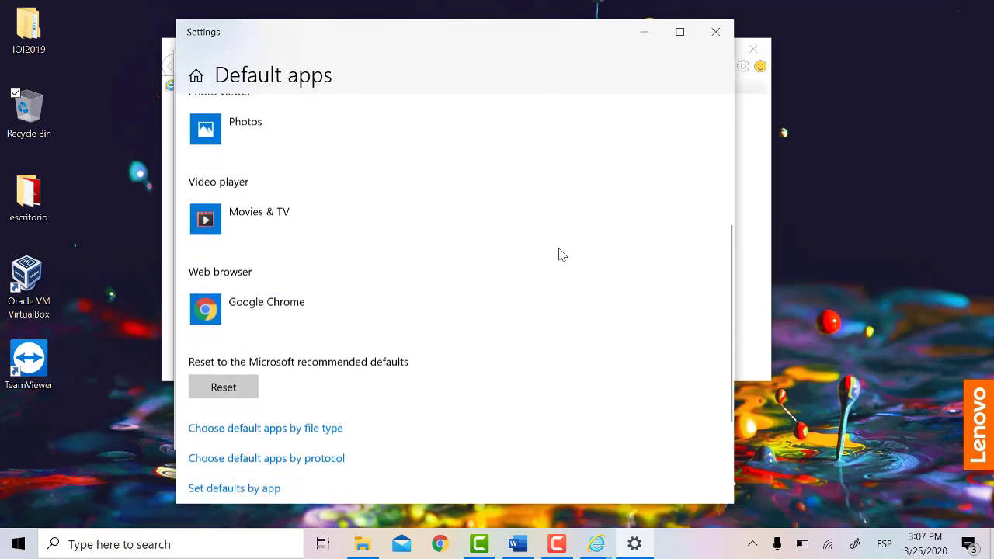
{"action": "left_click", "coordinate": [305, 310]}
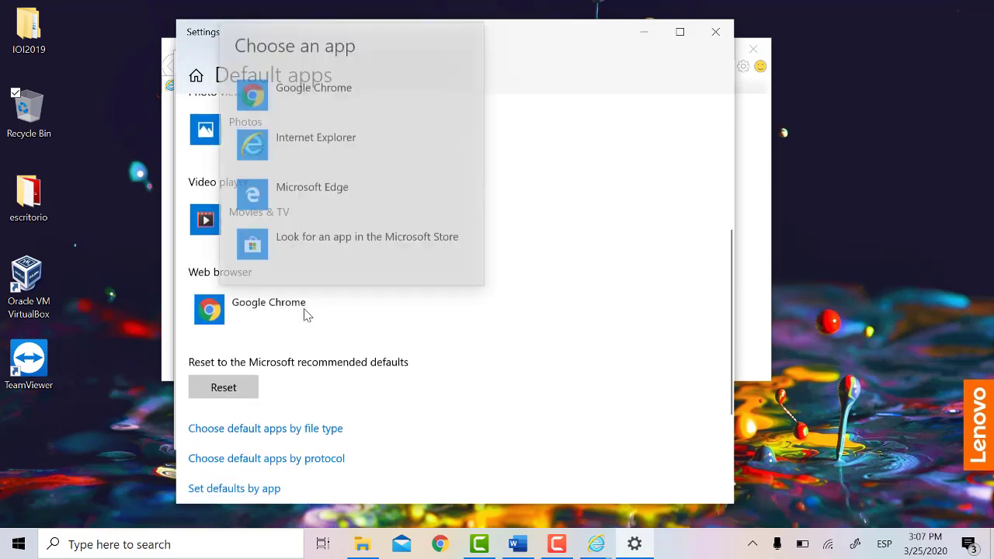
{"action": "left_click", "coordinate": [305, 314]}
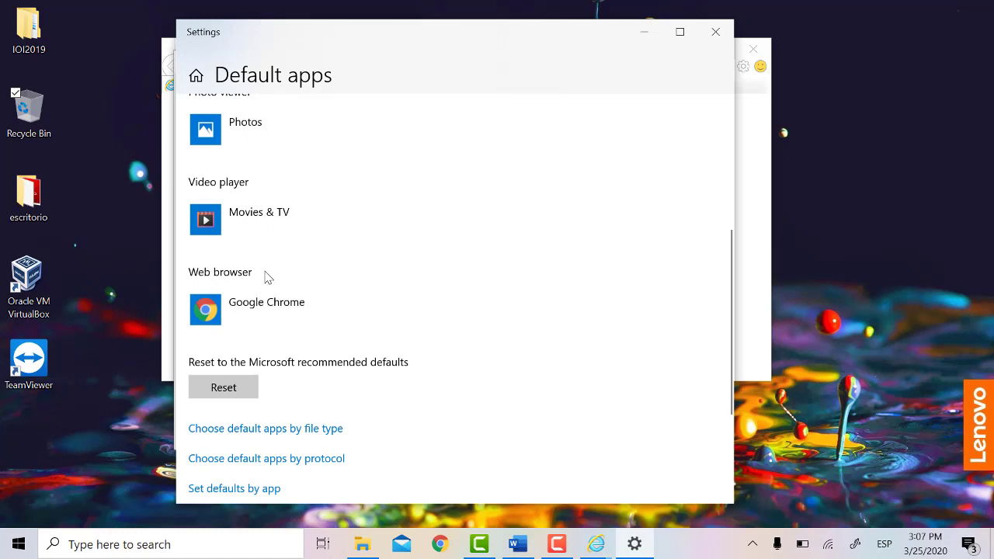
{"action": "left_click", "coordinate": [366, 320]}
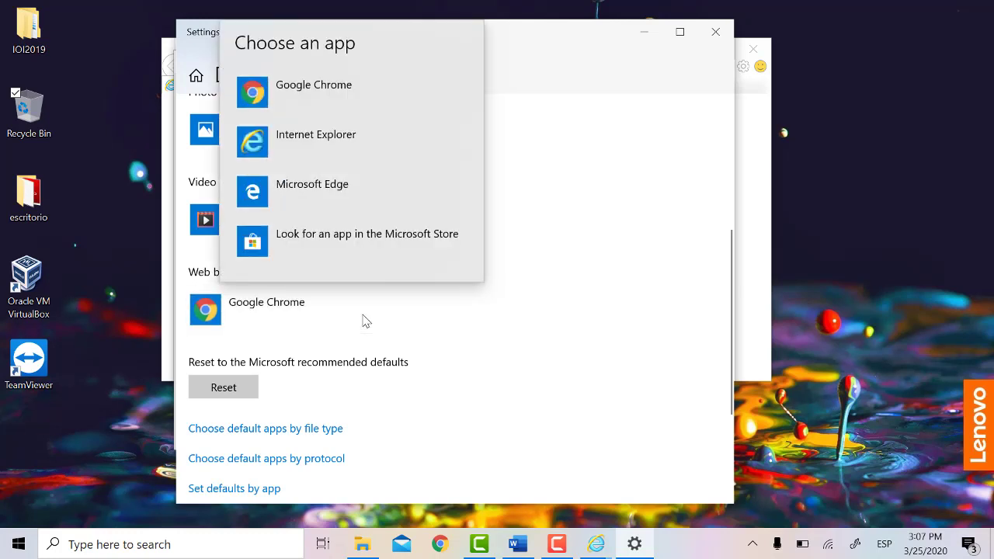
{"action": "left_click", "coordinate": [333, 126]}
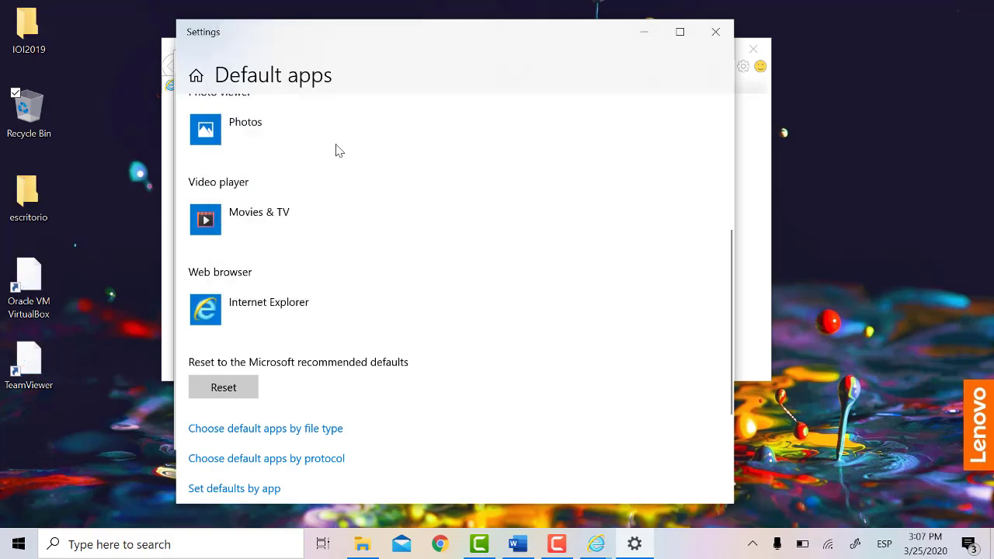
{"action": "scroll", "coordinate": [392, 348], "scroll_direction": "down", "scroll_amount": 3}
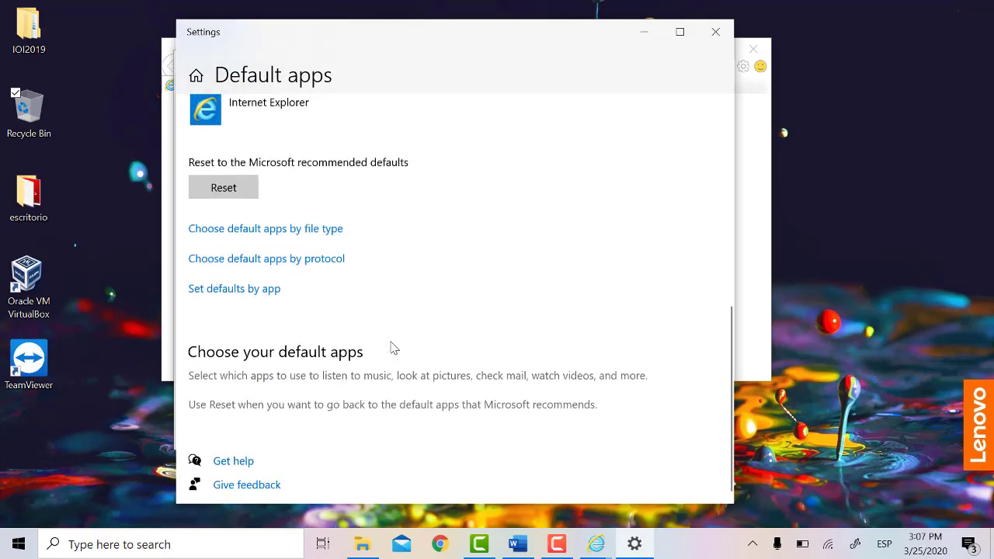
{"action": "scroll", "coordinate": [407, 353], "scroll_direction": "up", "scroll_amount": 2}
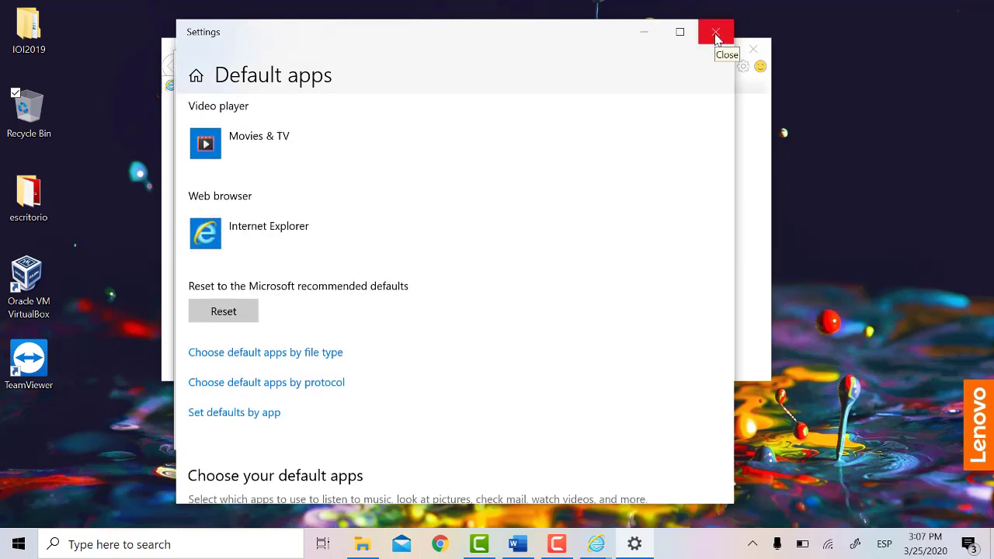
{"action": "left_click", "coordinate": [715, 32]}
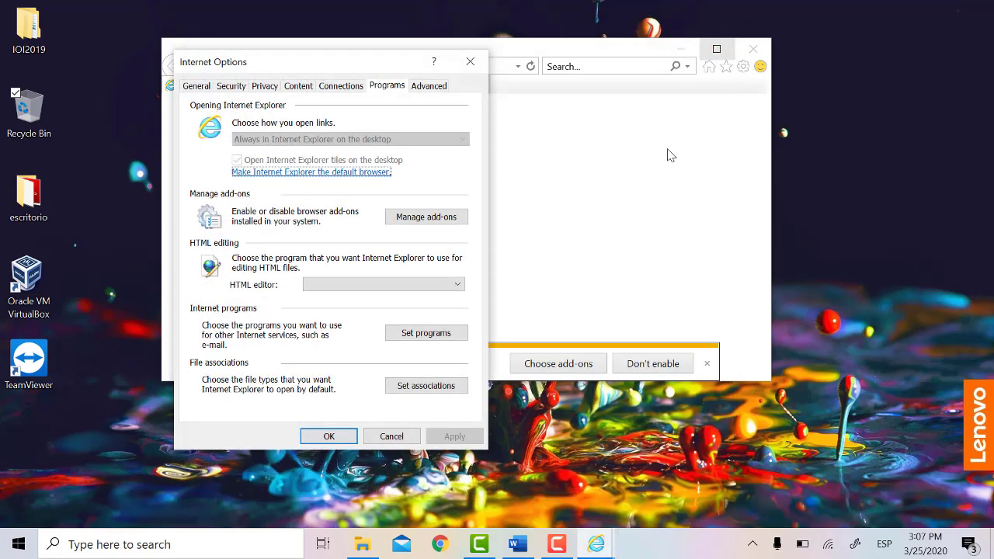
Step: Close Internet Options and check About Internet Explorer shows version 11.657.18362.0
{"action": "left_click", "coordinate": [470, 62]}
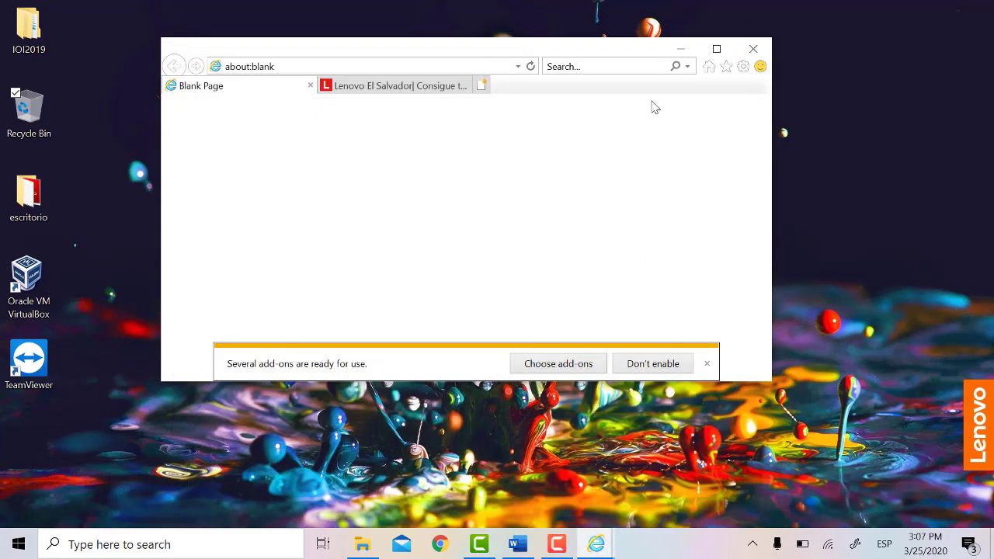
{"action": "left_click", "coordinate": [743, 67]}
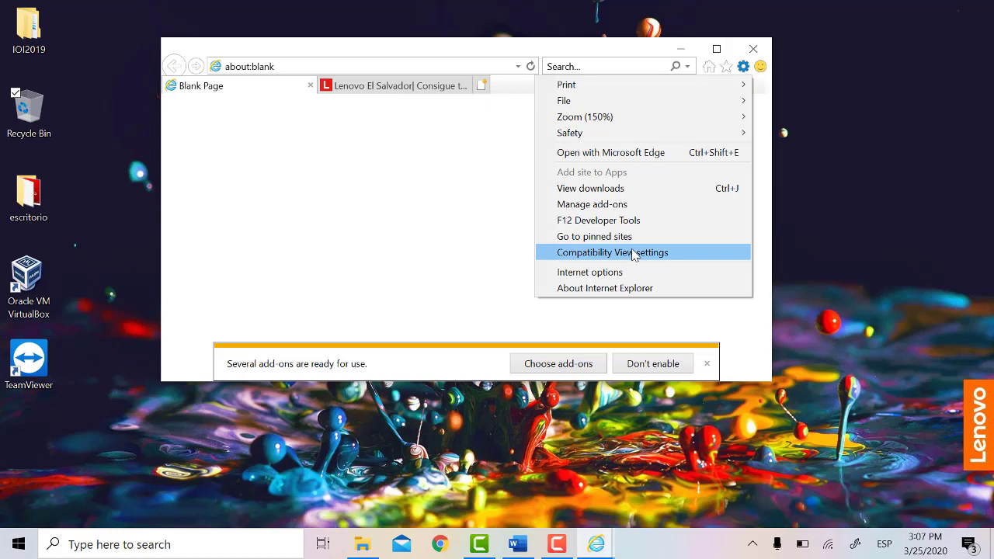
{"action": "left_click", "coordinate": [612, 288]}
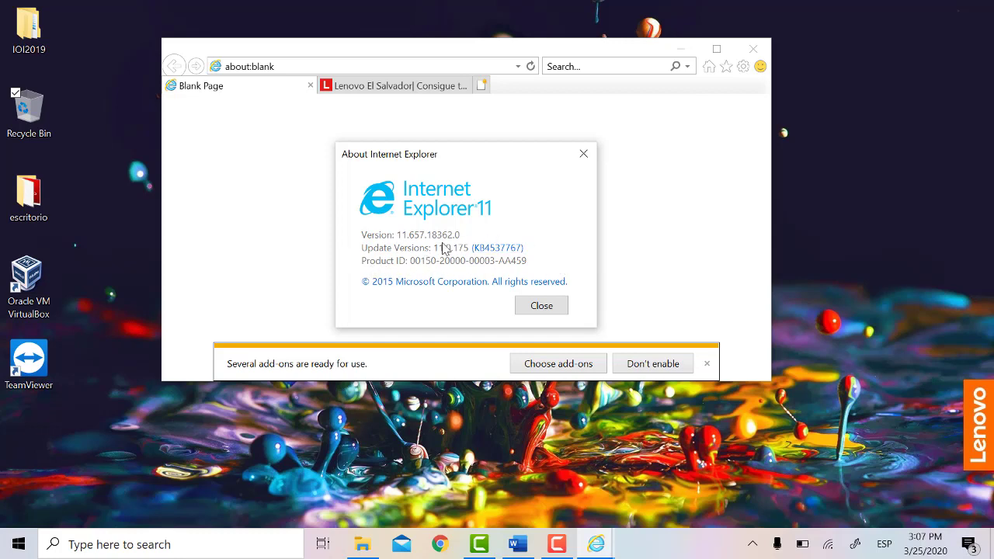
{"action": "left_click", "coordinate": [531, 307]}
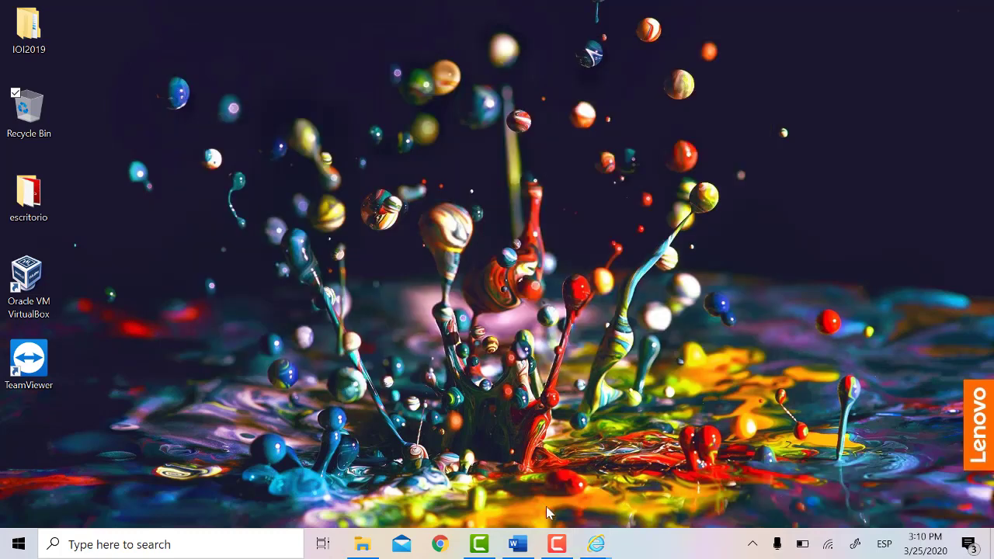
Step: Restore the Blank Page window, view INetCache files via browsing history Settings, then cancel
{"action": "mouse_move", "coordinate": [593, 546]}
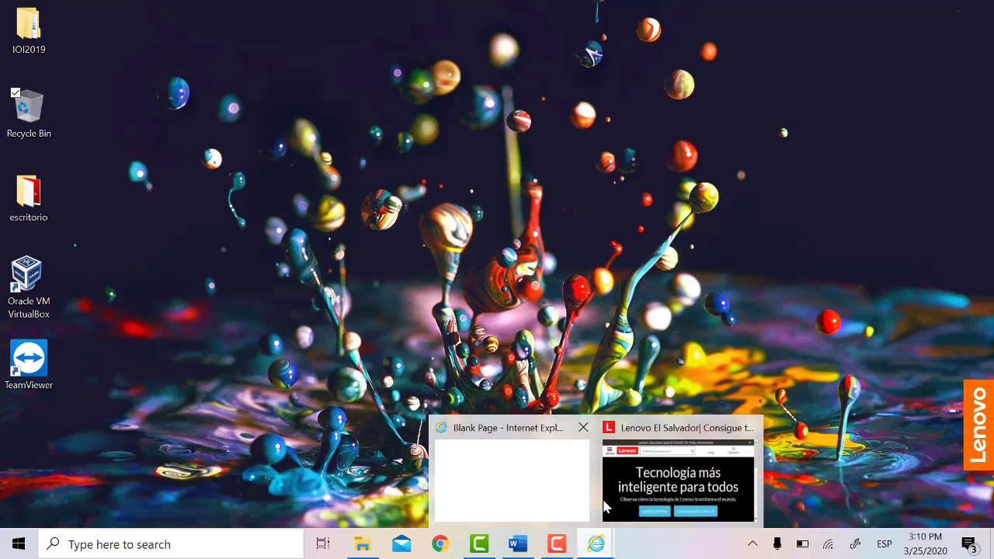
{"action": "left_click", "coordinate": [573, 490]}
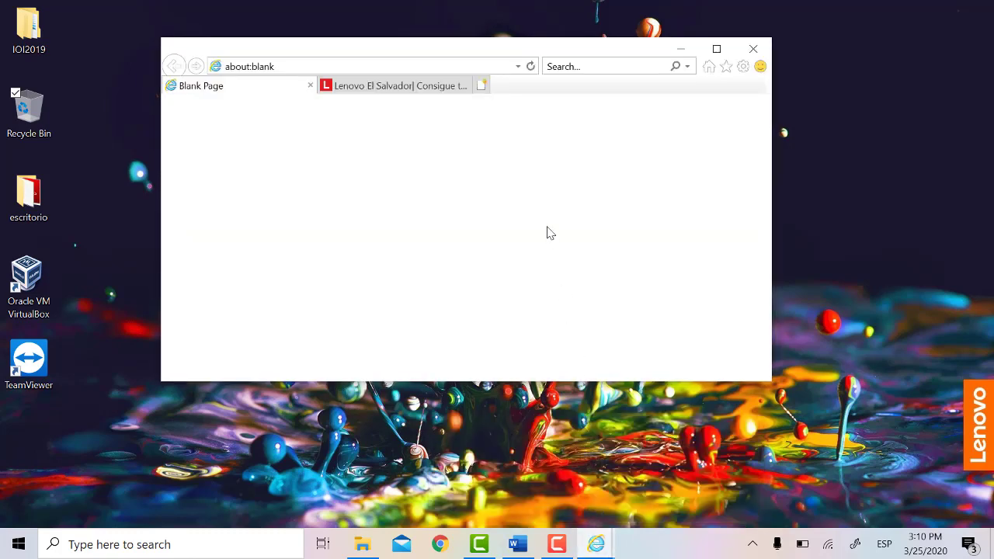
{"action": "left_click", "coordinate": [744, 68]}
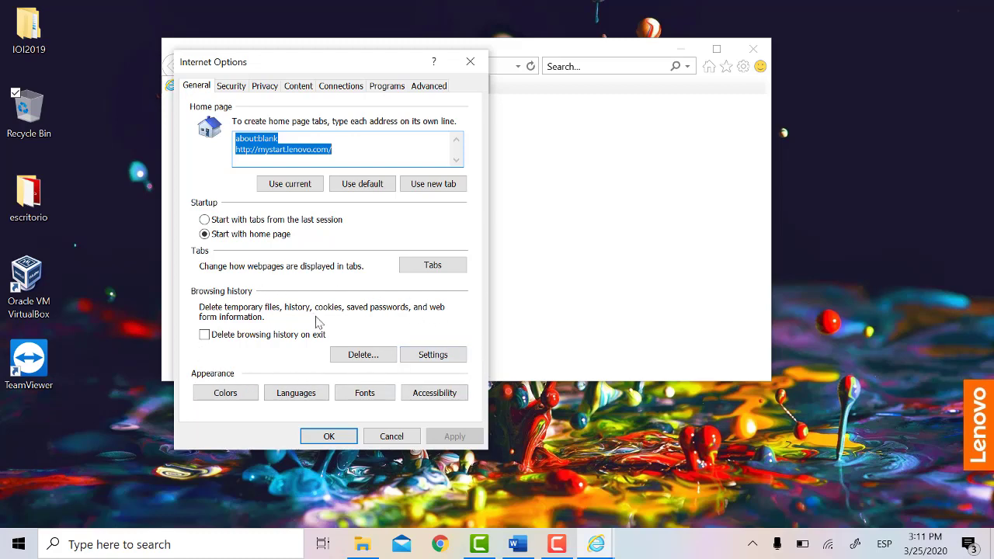
{"action": "left_click", "coordinate": [433, 354]}
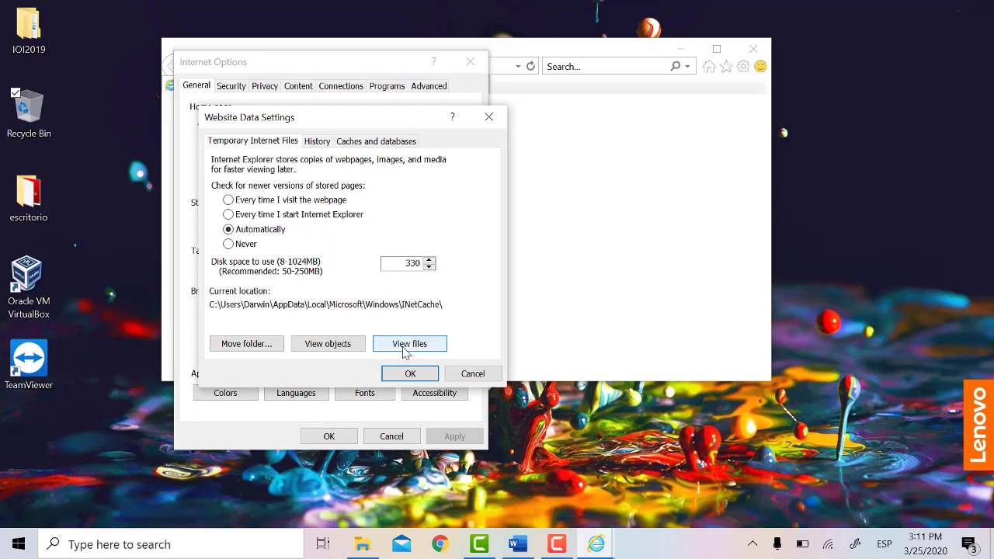
{"action": "left_click", "coordinate": [408, 344]}
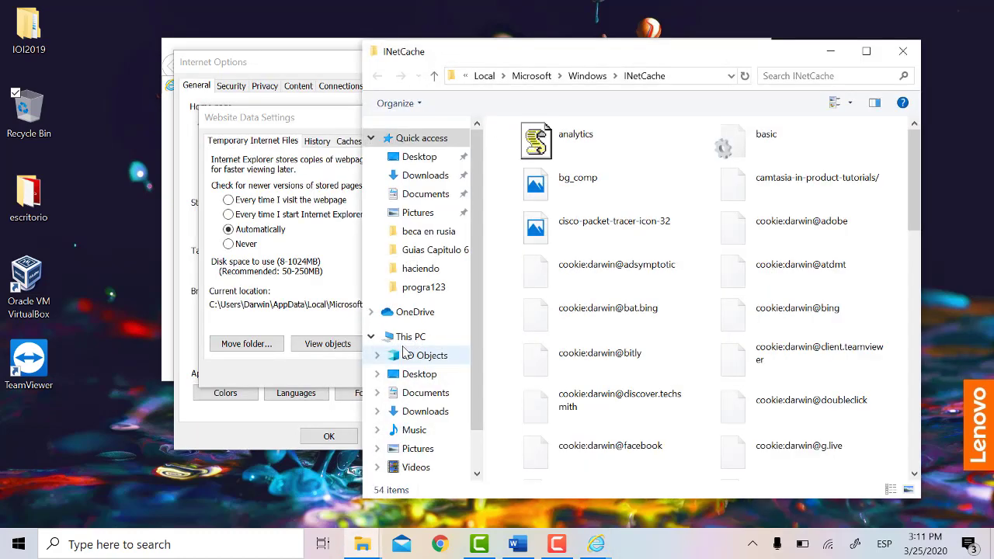
{"action": "scroll", "coordinate": [761, 332], "scroll_direction": "down", "scroll_amount": 10}
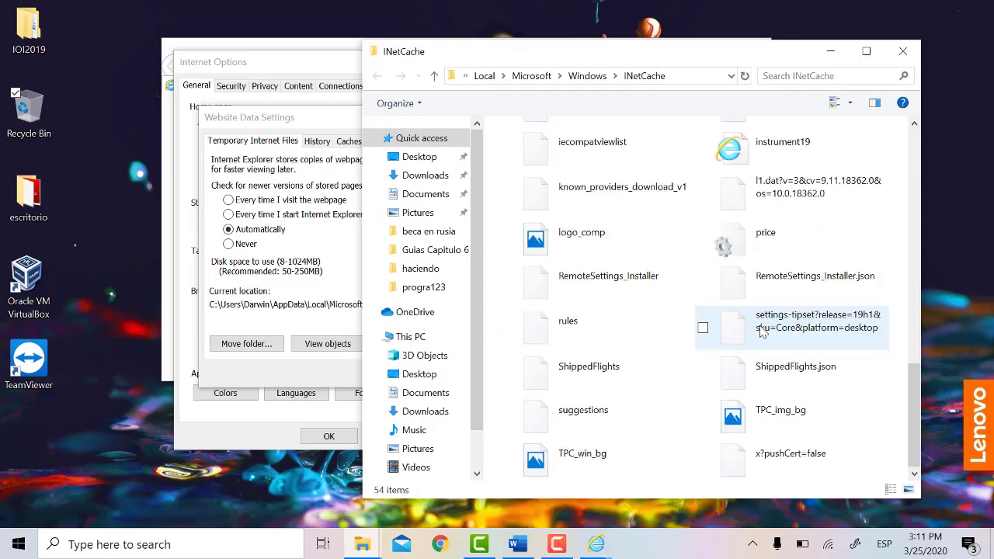
{"action": "left_click", "coordinate": [903, 51]}
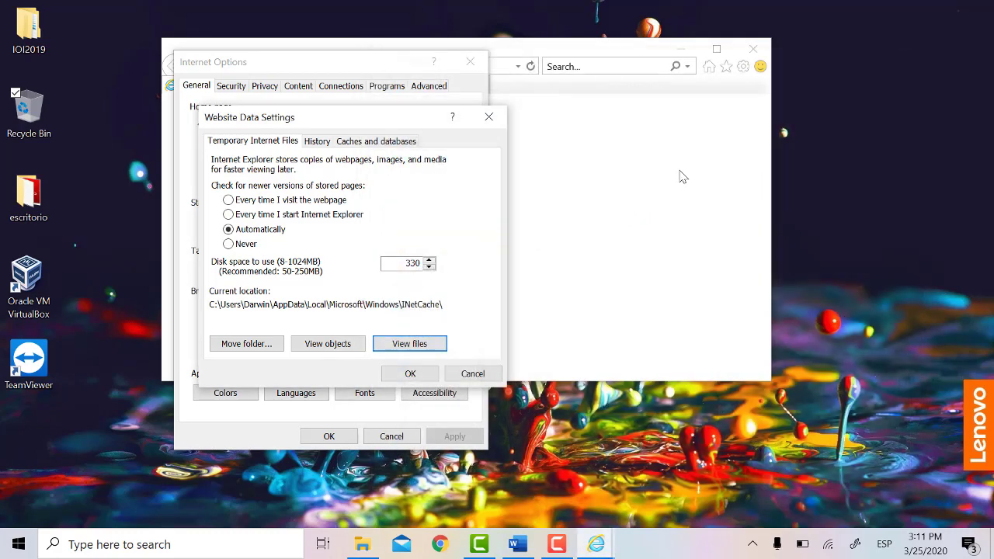
{"action": "left_click", "coordinate": [460, 376]}
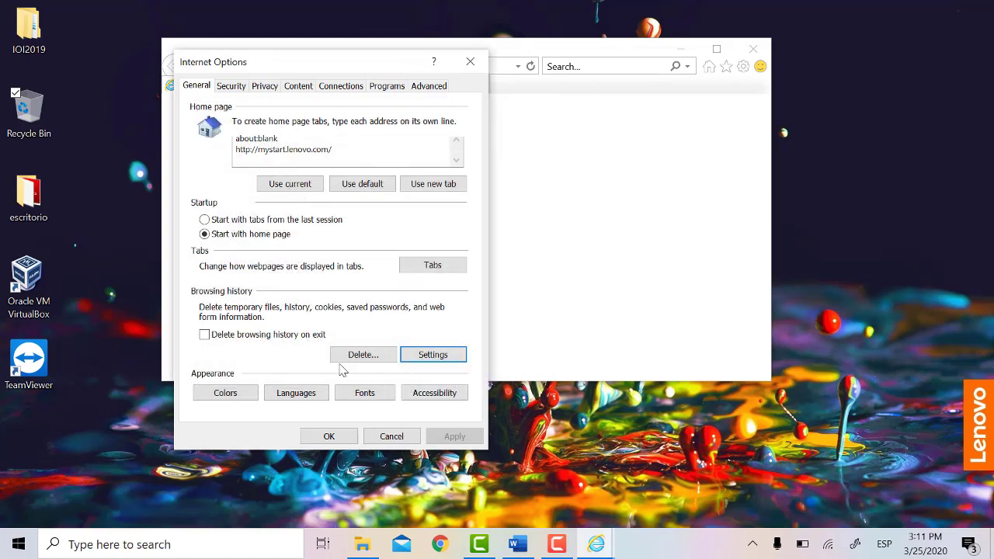
Step: Delete browsing history with Download History, Form data and Passwords also included
{"action": "left_click", "coordinate": [364, 355]}
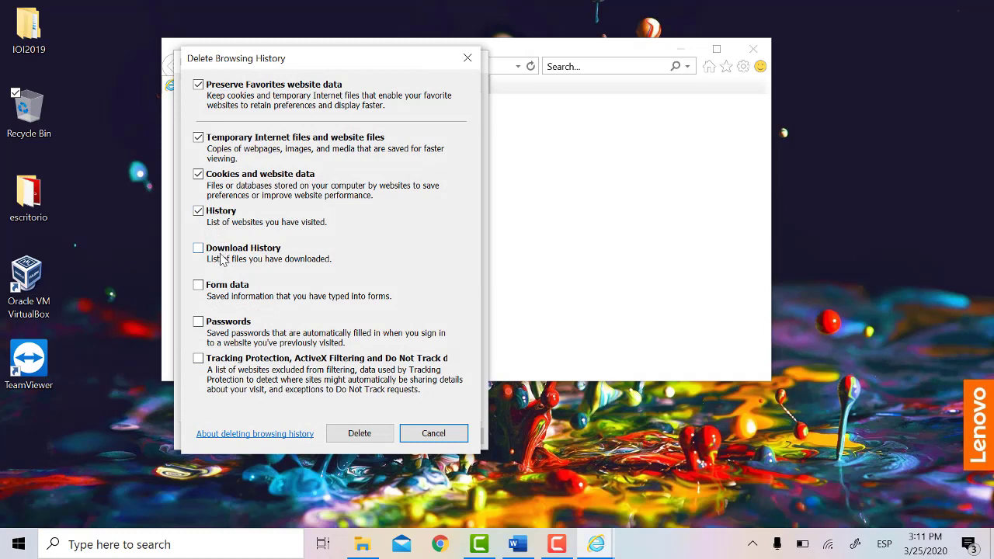
{"action": "left_click", "coordinate": [223, 255]}
{"action": "left_click", "coordinate": [212, 285]}
{"action": "left_click", "coordinate": [199, 324]}
{"action": "left_click", "coordinate": [358, 433]}
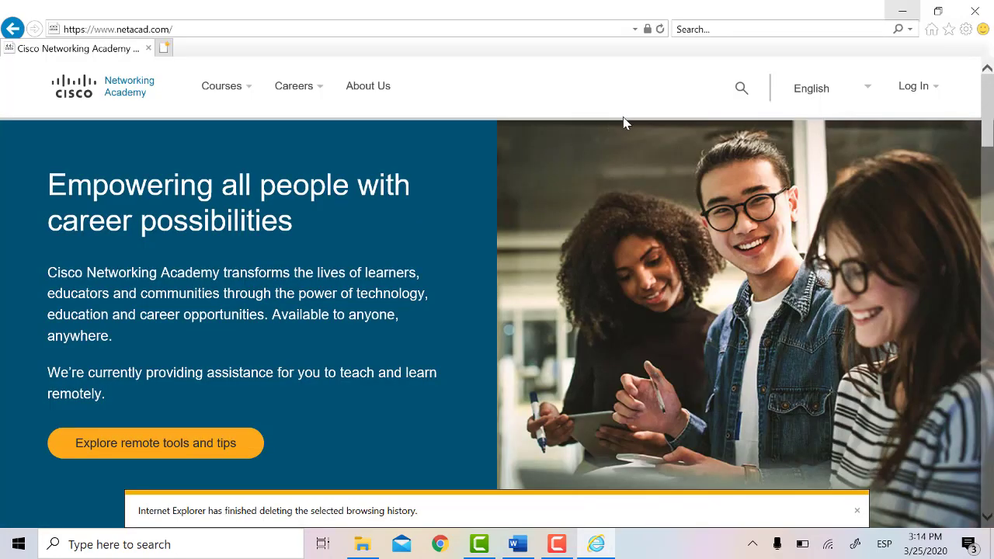
Step: Check the security levels of Local intranet, Trusted sites, Restricted sites and Internet zones
{"action": "left_click", "coordinate": [967, 29]}
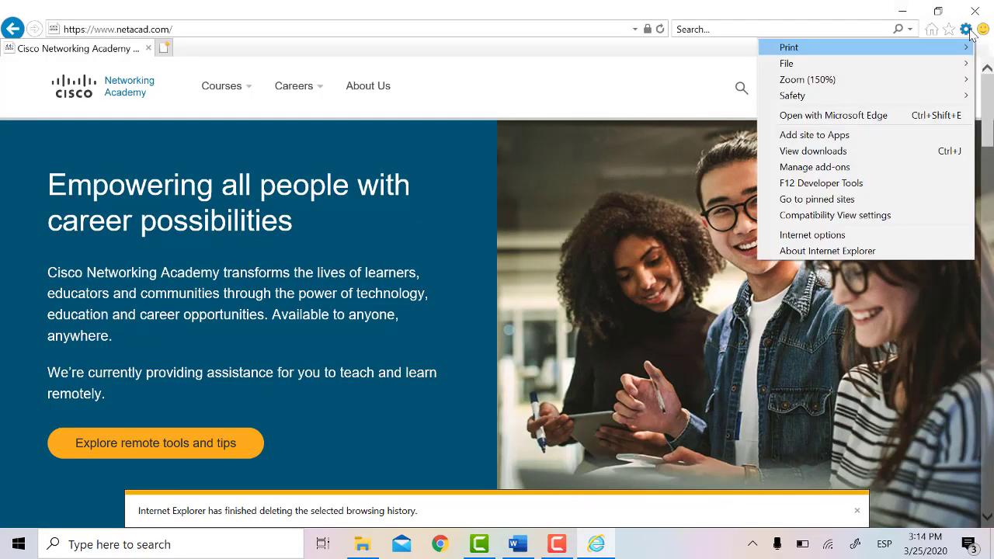
{"action": "left_click", "coordinate": [804, 236]}
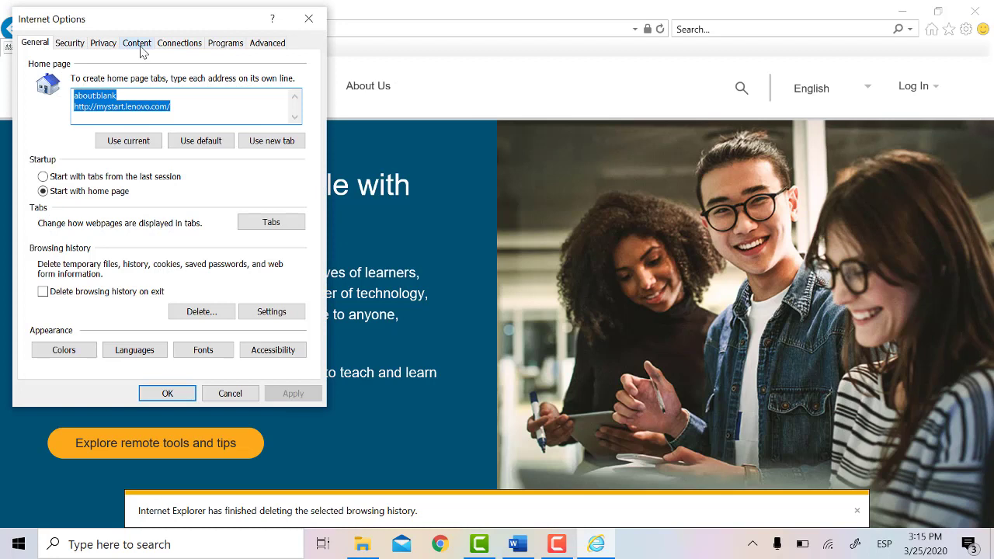
{"action": "left_click", "coordinate": [70, 43]}
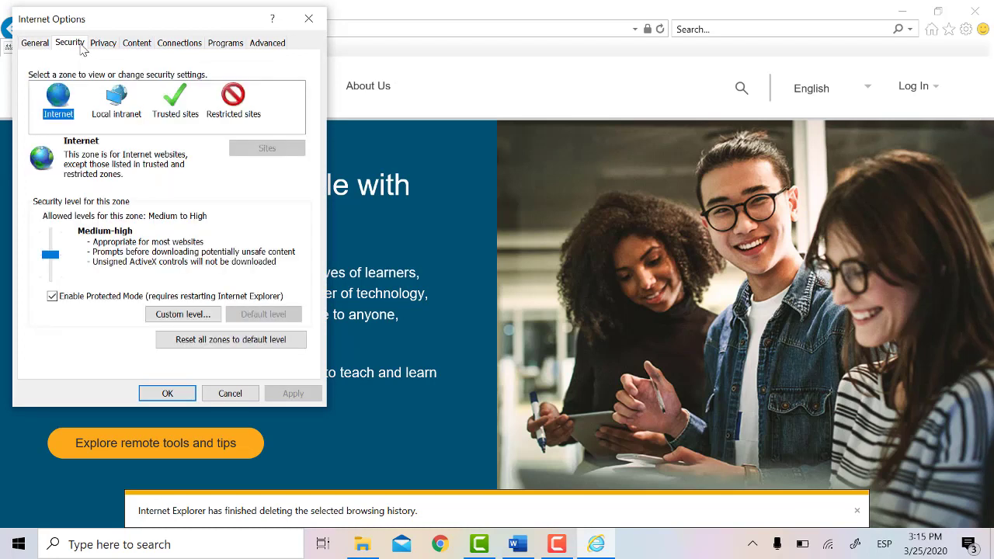
{"action": "left_click", "coordinate": [115, 95]}
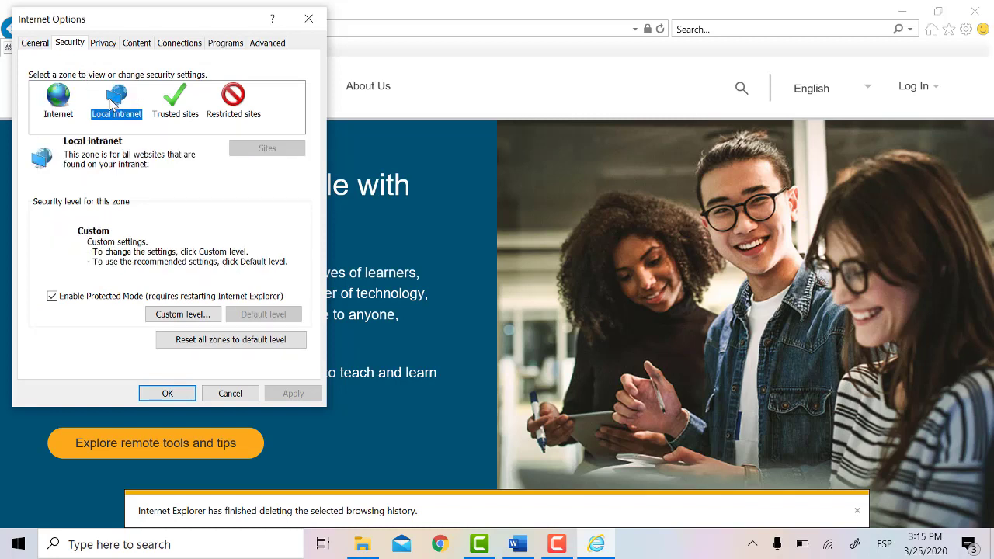
{"action": "left_click", "coordinate": [168, 109]}
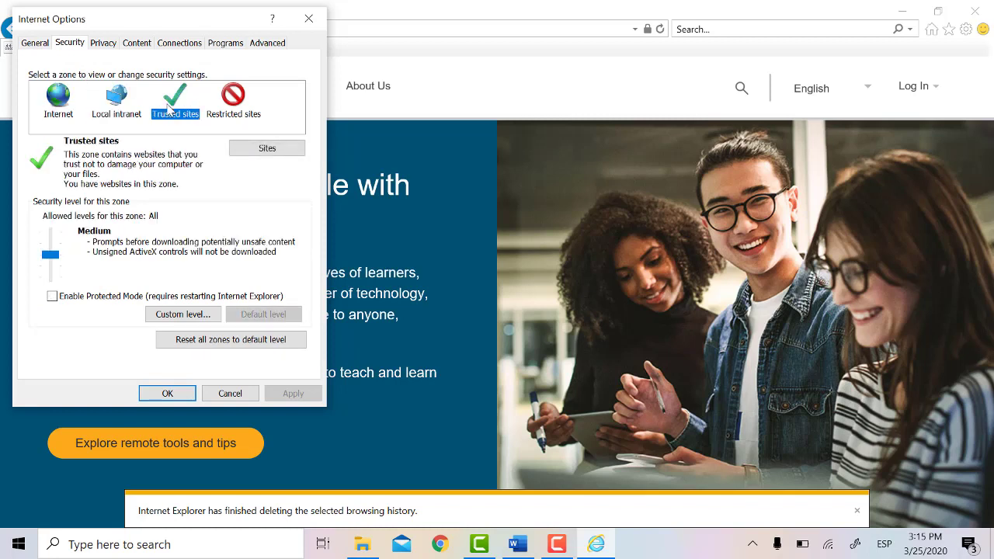
{"action": "left_click", "coordinate": [229, 108]}
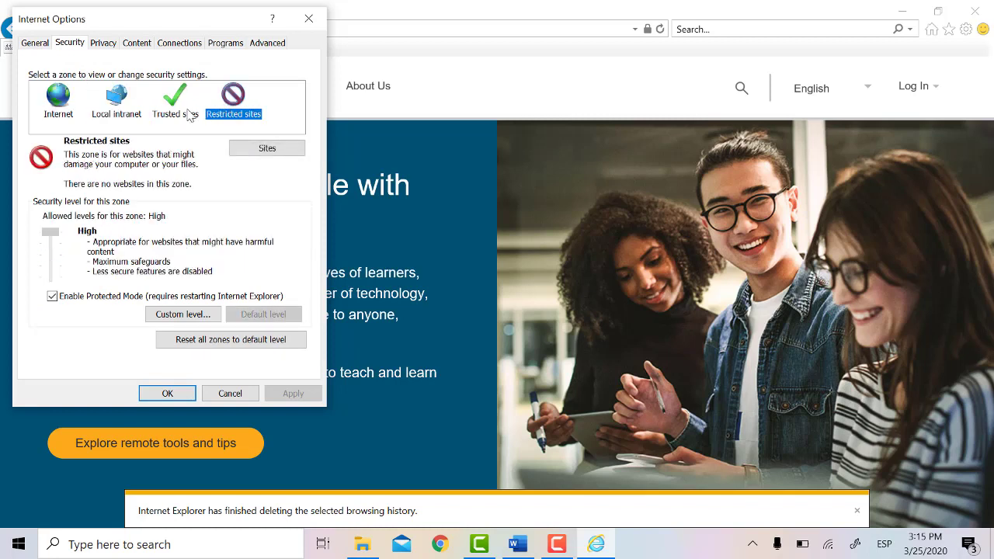
{"action": "left_click", "coordinate": [61, 109]}
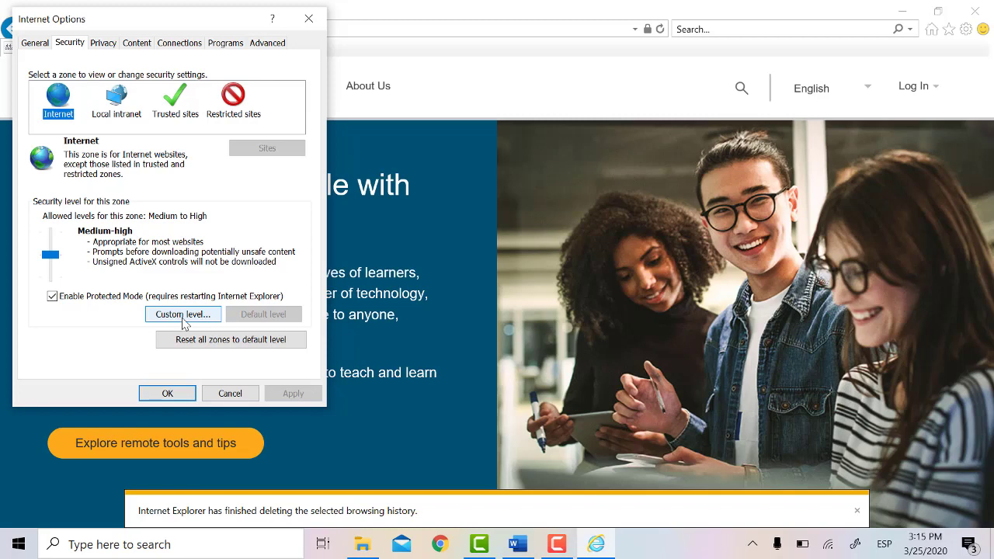
Step: Scroll through the Internet zone's custom security settings, then close them
{"action": "left_click", "coordinate": [184, 315]}
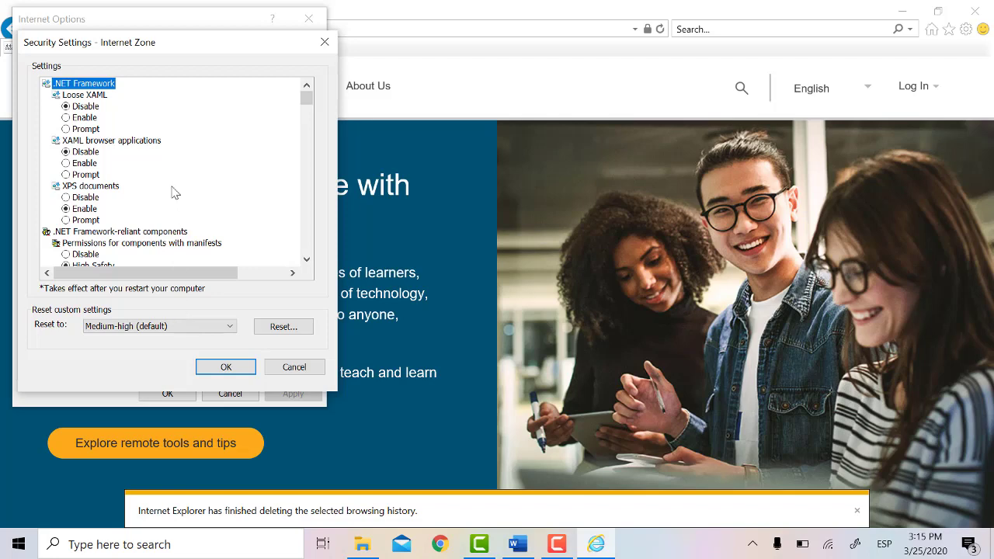
{"action": "scroll", "coordinate": [175, 193], "scroll_direction": "down", "scroll_amount": 3}
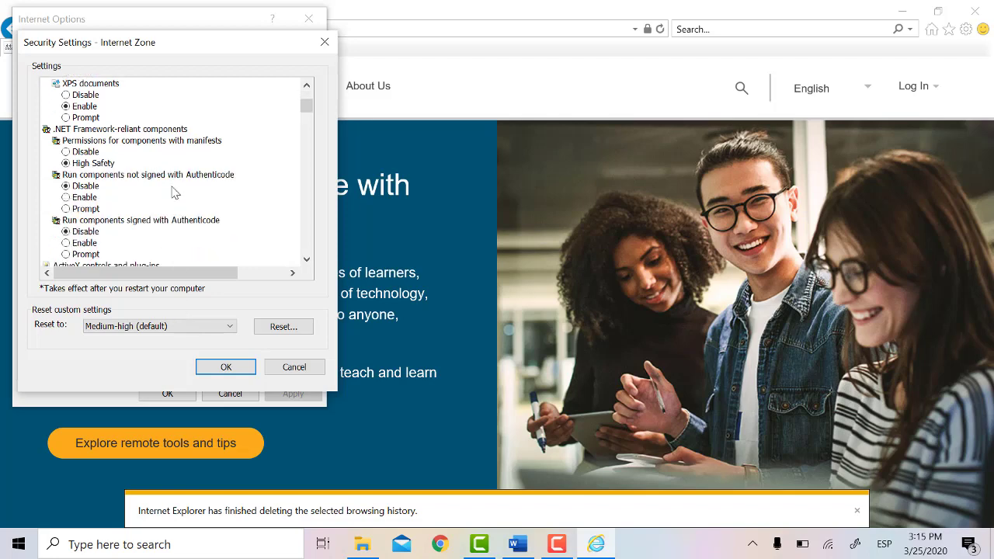
{"action": "scroll", "coordinate": [174, 193], "scroll_direction": "down", "scroll_amount": 9}
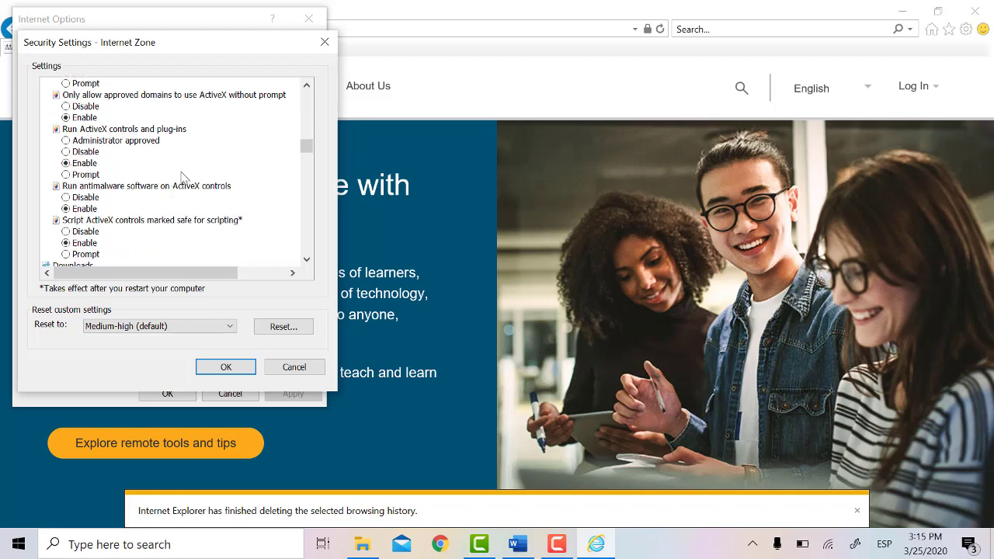
{"action": "scroll", "coordinate": [225, 163], "scroll_direction": "down", "scroll_amount": 12}
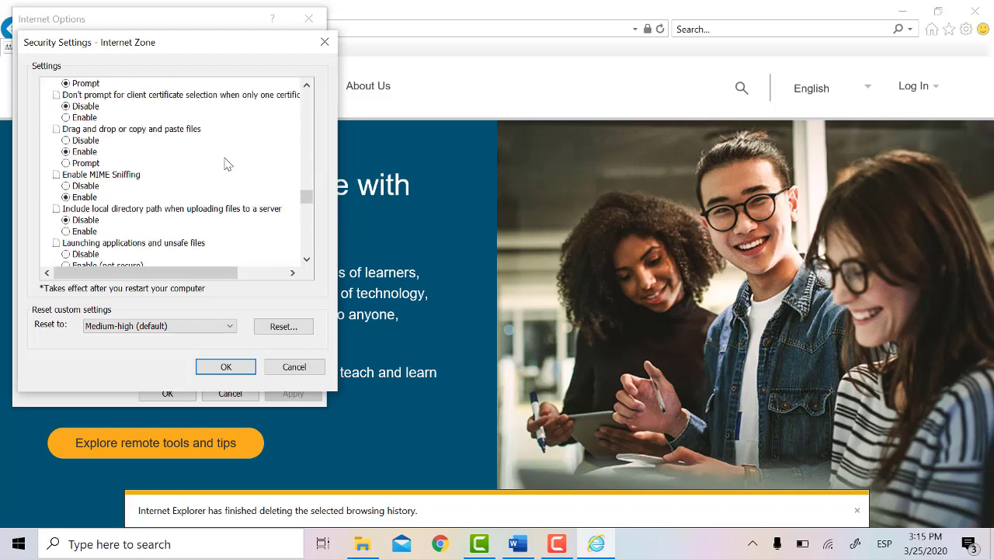
{"action": "scroll", "coordinate": [201, 253], "scroll_direction": "down", "scroll_amount": 6}
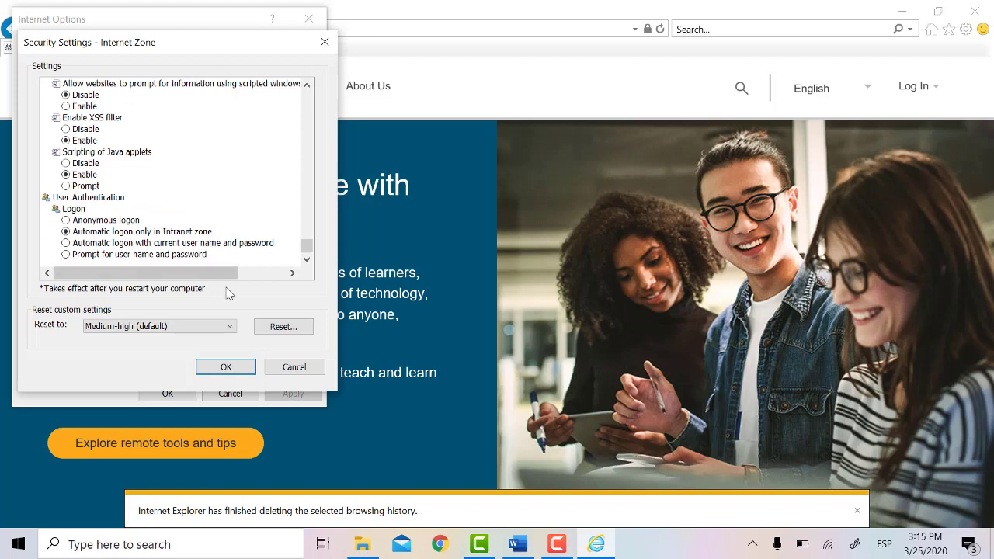
{"action": "left_click", "coordinate": [226, 367]}
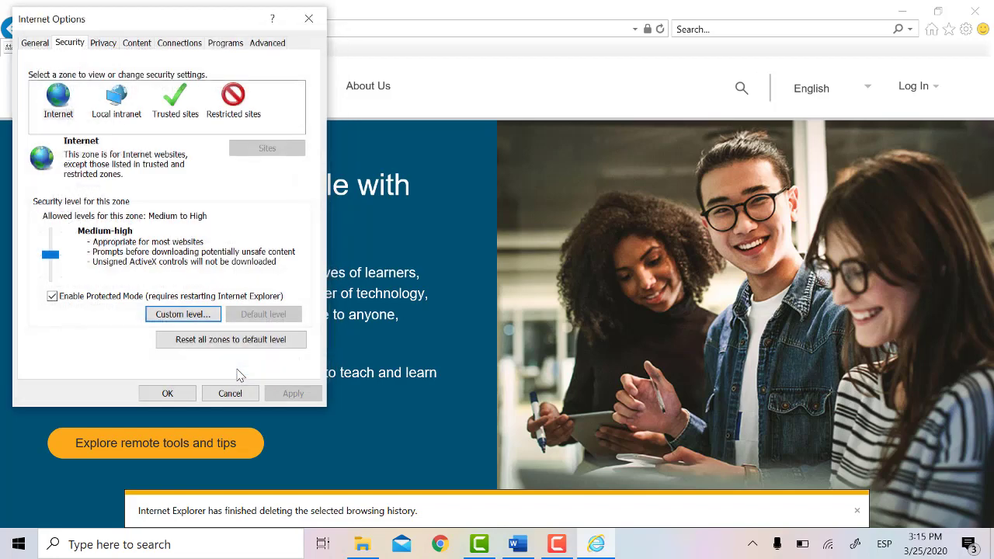
Step: Review the Privacy tab's advanced cookie settings, cancel unchanged, and close Internet Options
{"action": "left_click", "coordinate": [106, 45]}
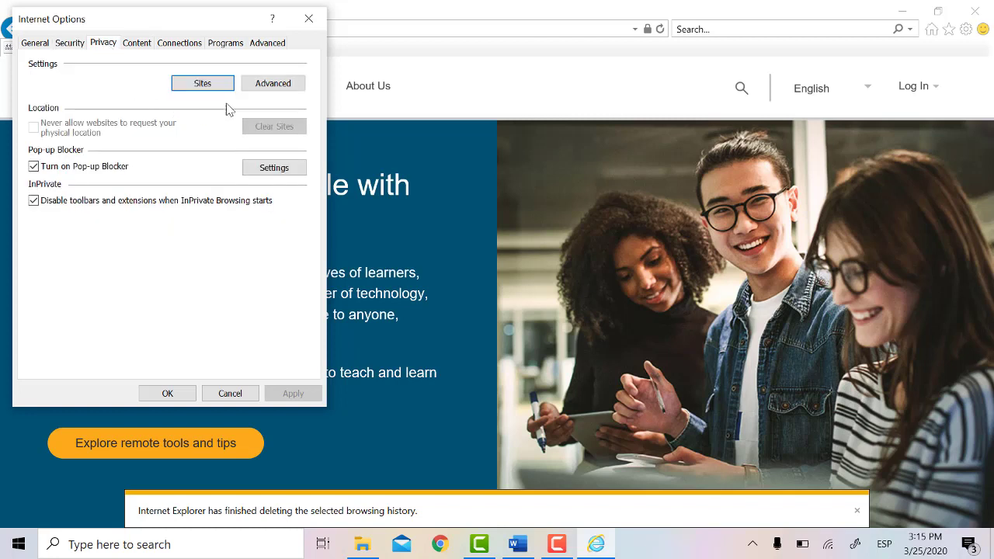
{"action": "left_click", "coordinate": [274, 87]}
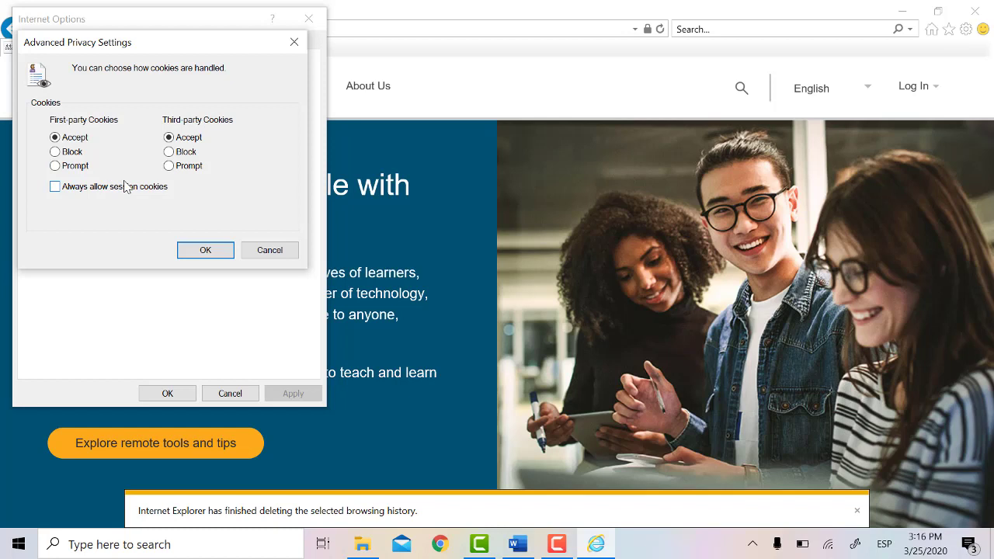
{"action": "left_click", "coordinate": [261, 257]}
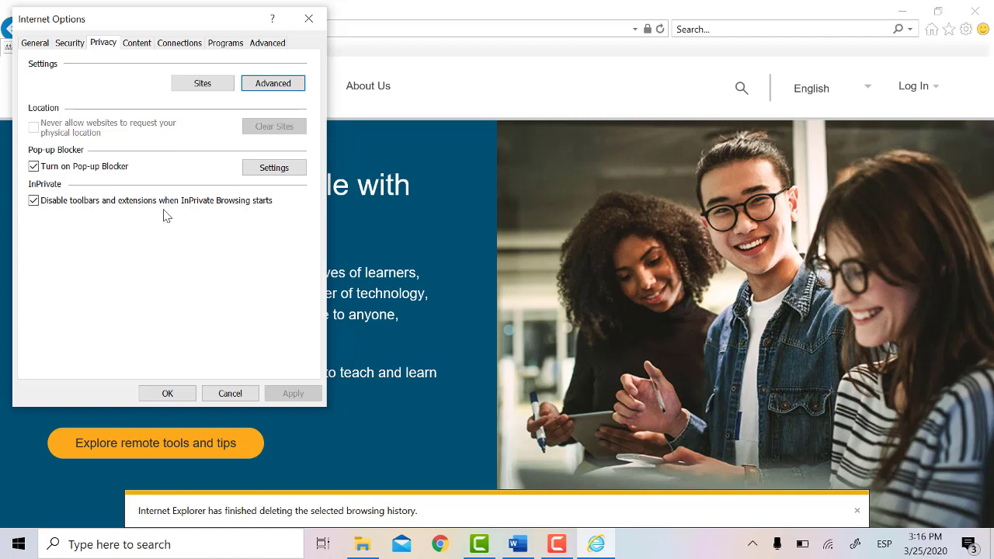
{"action": "left_click", "coordinate": [181, 396]}
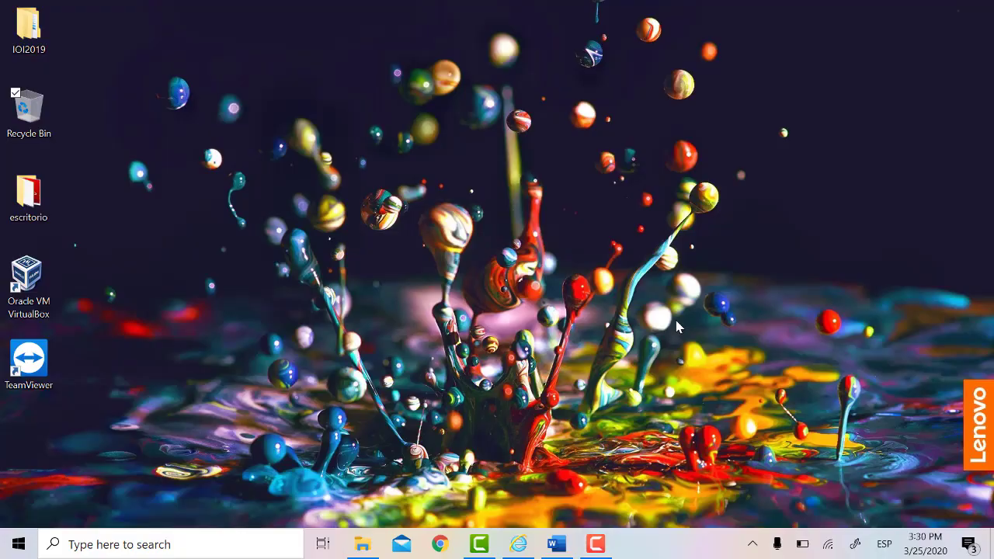
{"action": "left_click", "coordinate": [257, 547]}
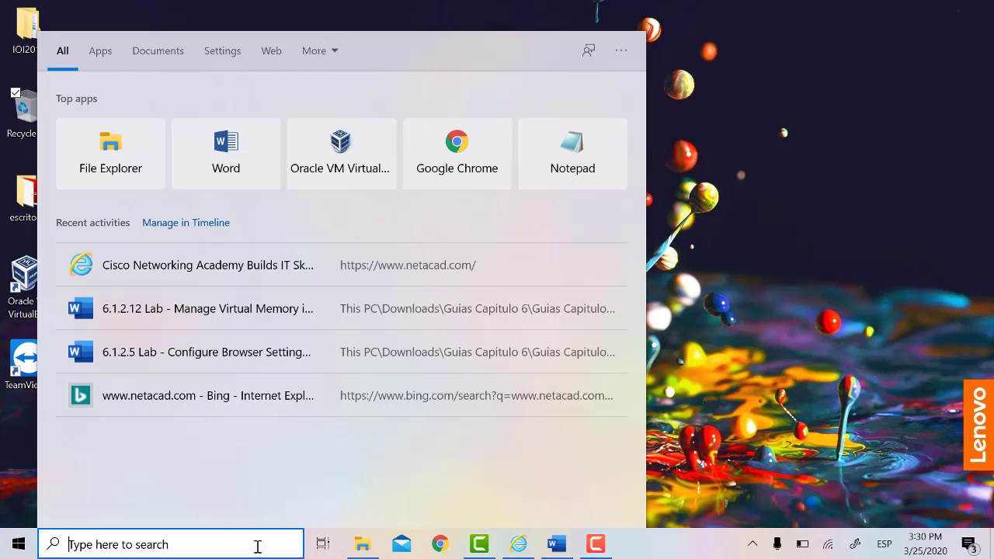
{"action": "type", "text": "adva"}
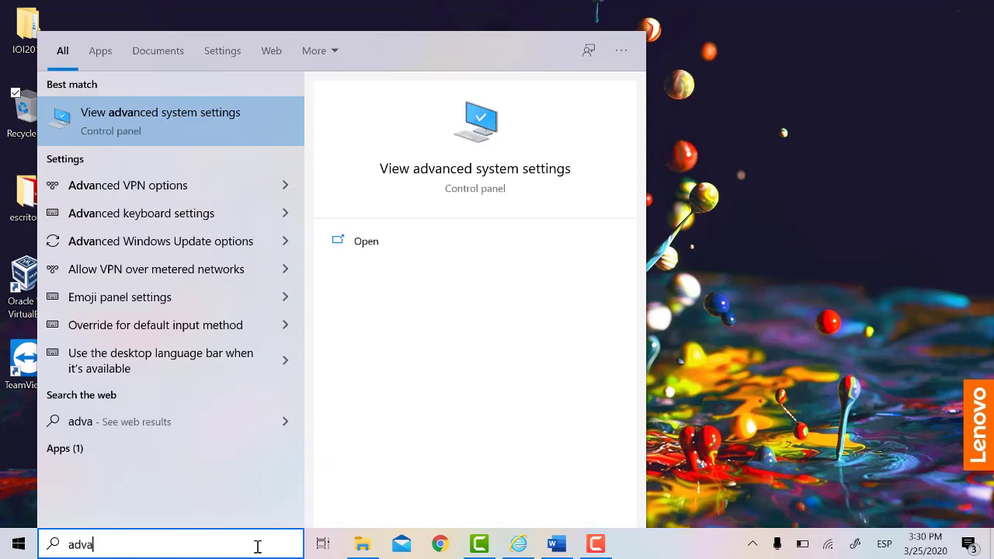
{"action": "key", "text": "Return"}
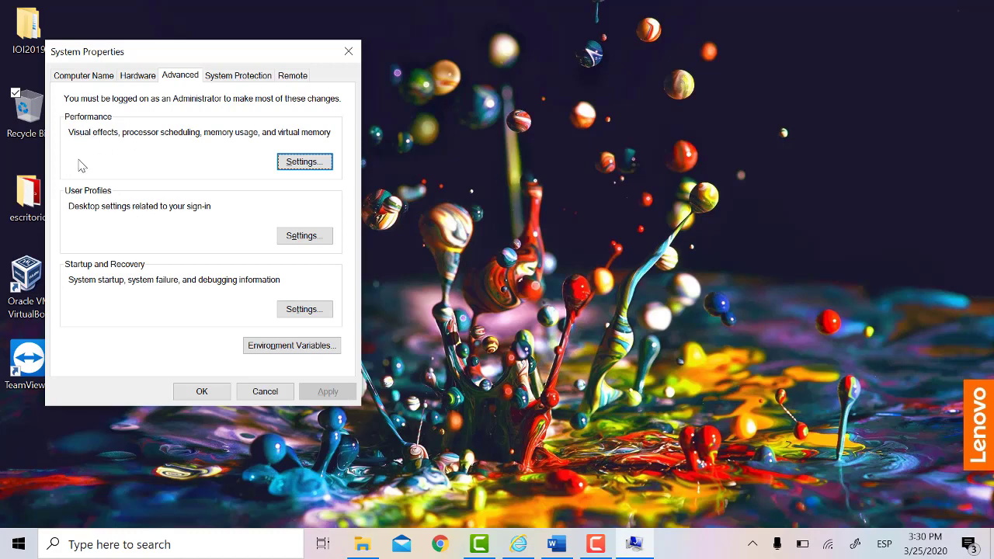
{"action": "left_click", "coordinate": [303, 162]}
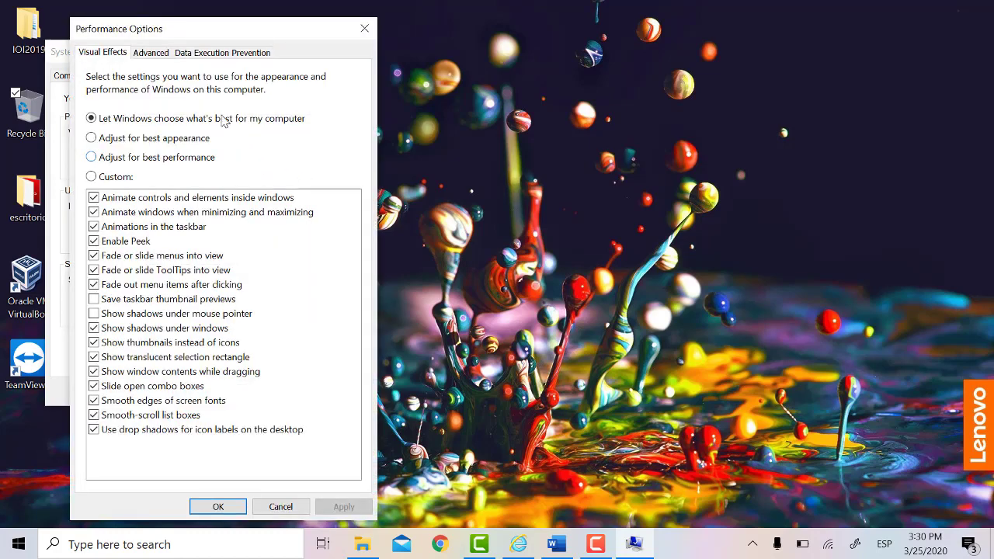
{"action": "left_click", "coordinate": [151, 56]}
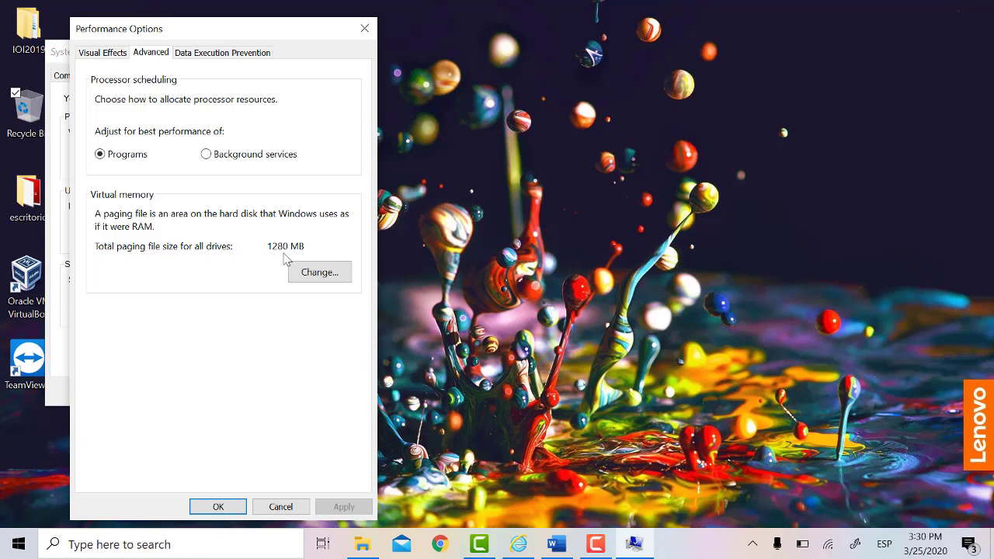
{"action": "left_click", "coordinate": [337, 278]}
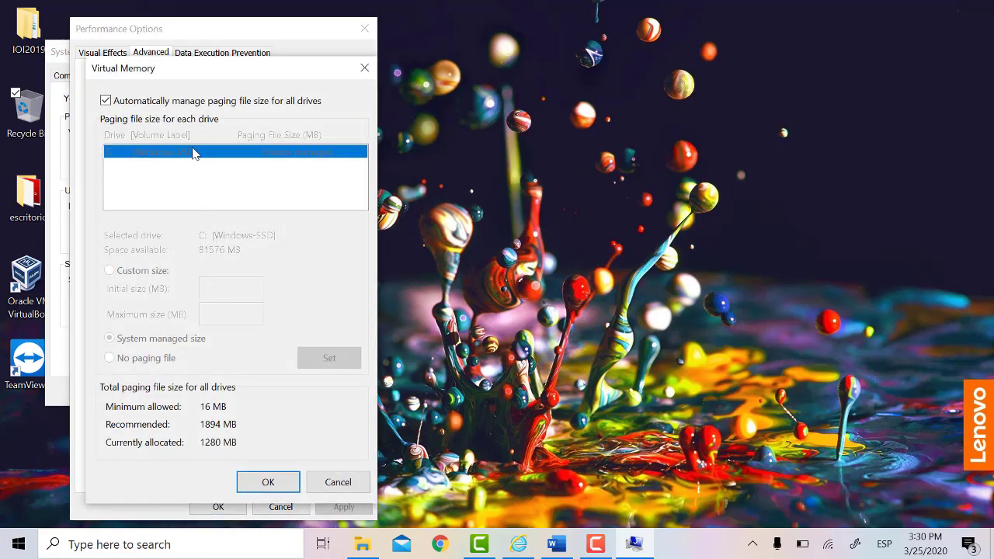
{"action": "left_click", "coordinate": [106, 101]}
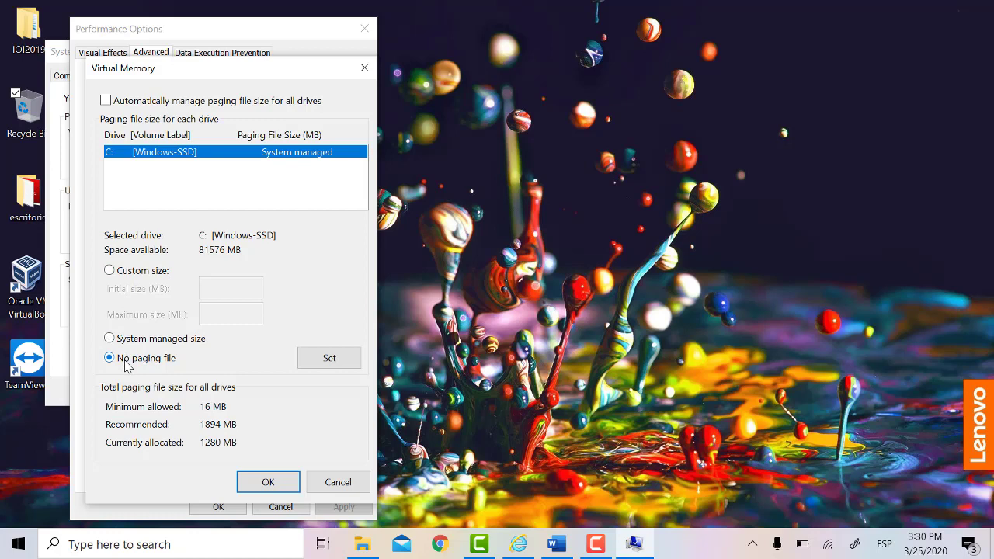
{"action": "left_click", "coordinate": [137, 273]}
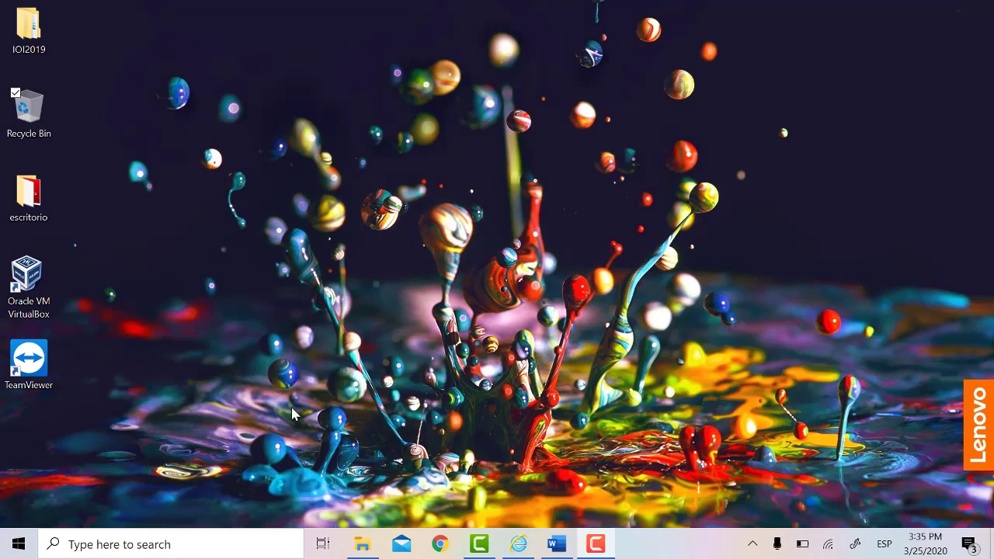
Step: Open Device Manager via a 'devi' search and the Lenovo Display 1920x1080 properties
{"action": "left_click", "coordinate": [237, 543]}
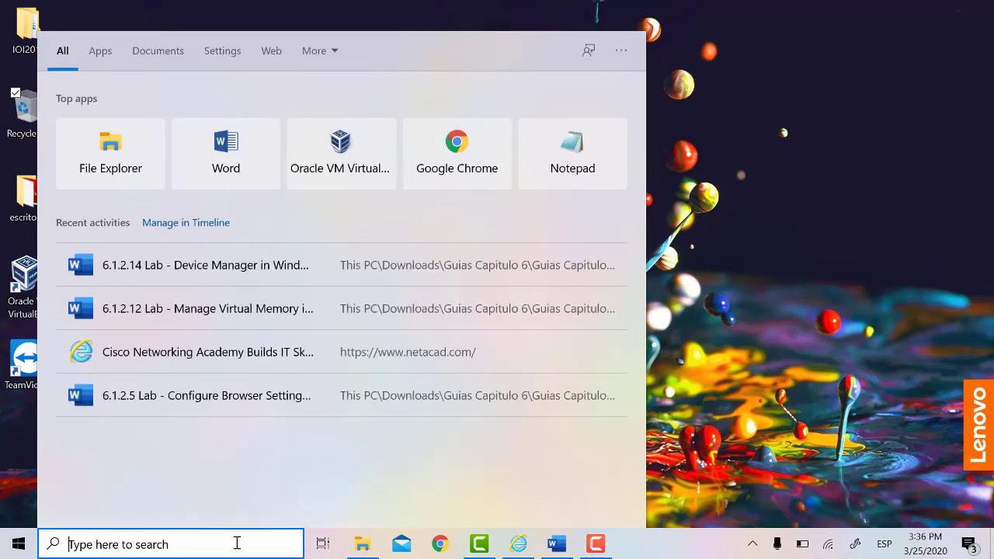
{"action": "type", "text": "devi"}
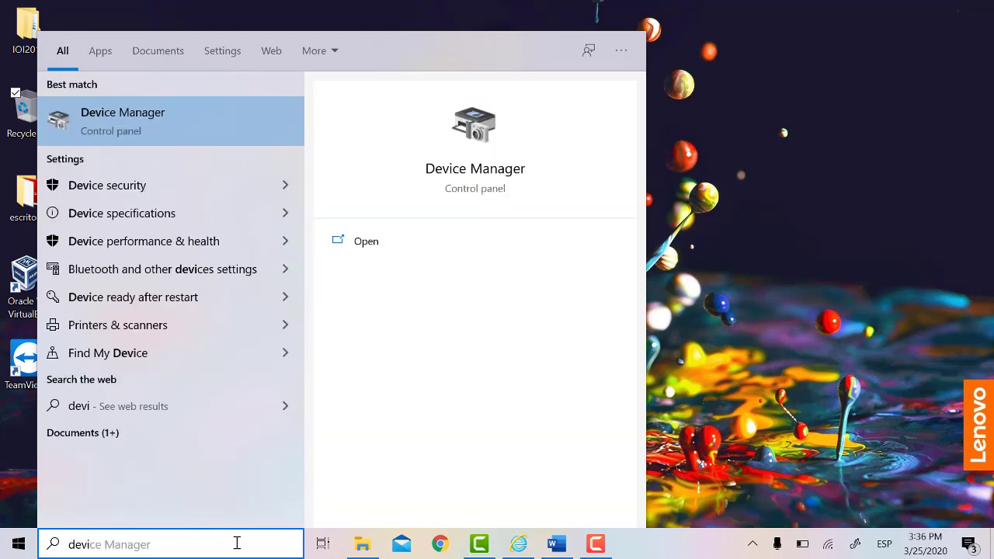
{"action": "key", "text": "Return"}
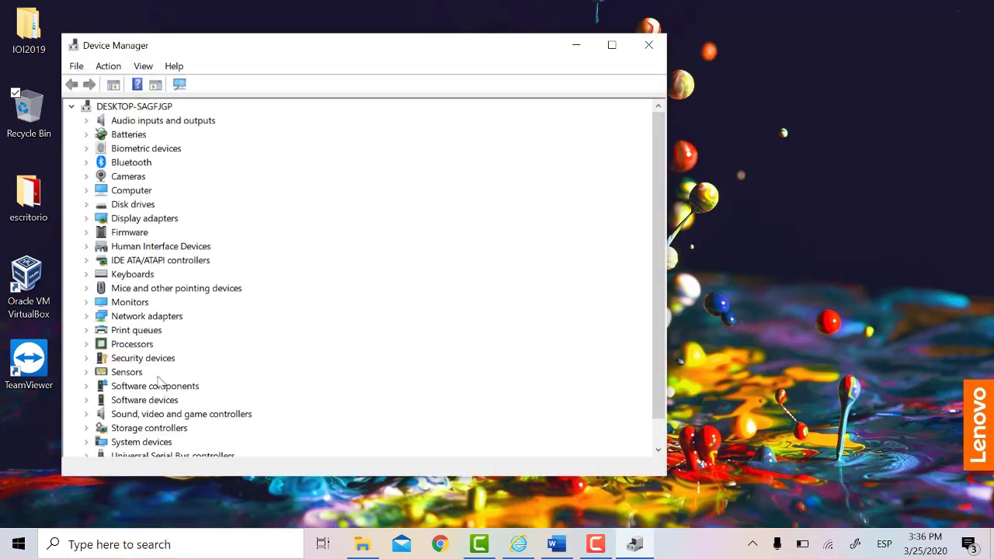
{"action": "scroll", "coordinate": [124, 239], "scroll_direction": "down", "scroll_amount": 1}
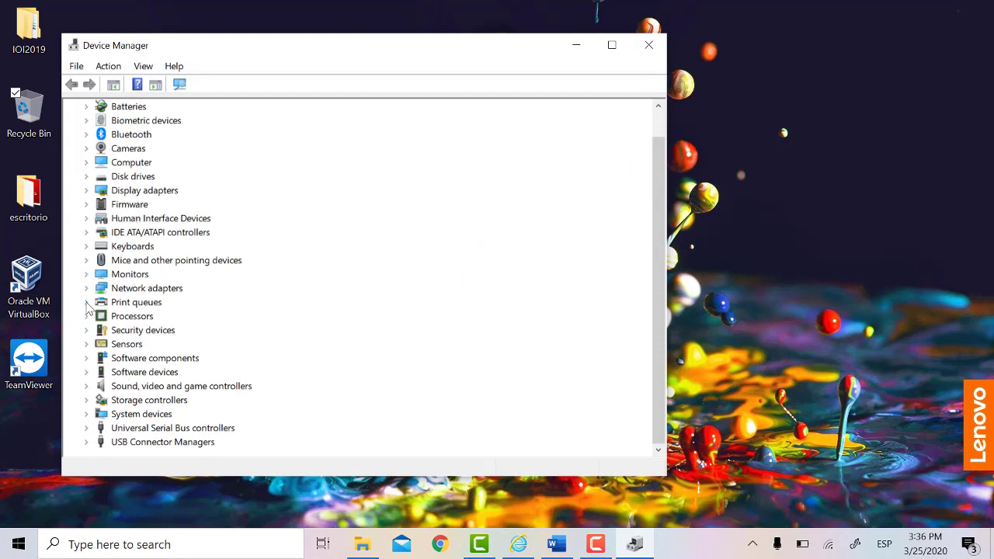
{"action": "left_click", "coordinate": [85, 276]}
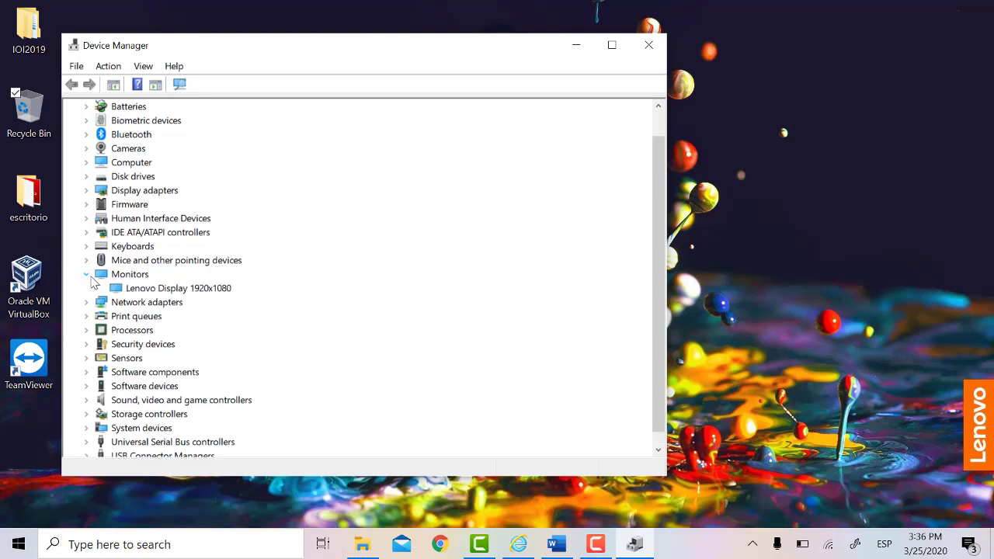
{"action": "left_click", "coordinate": [146, 289]}
{"action": "right_click", "coordinate": [147, 289]}
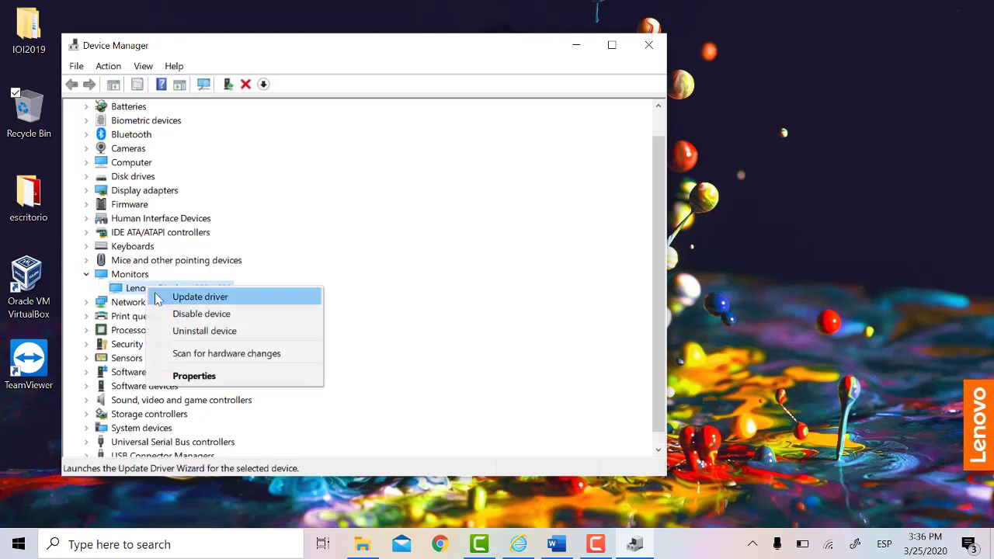
{"action": "left_click", "coordinate": [206, 378]}
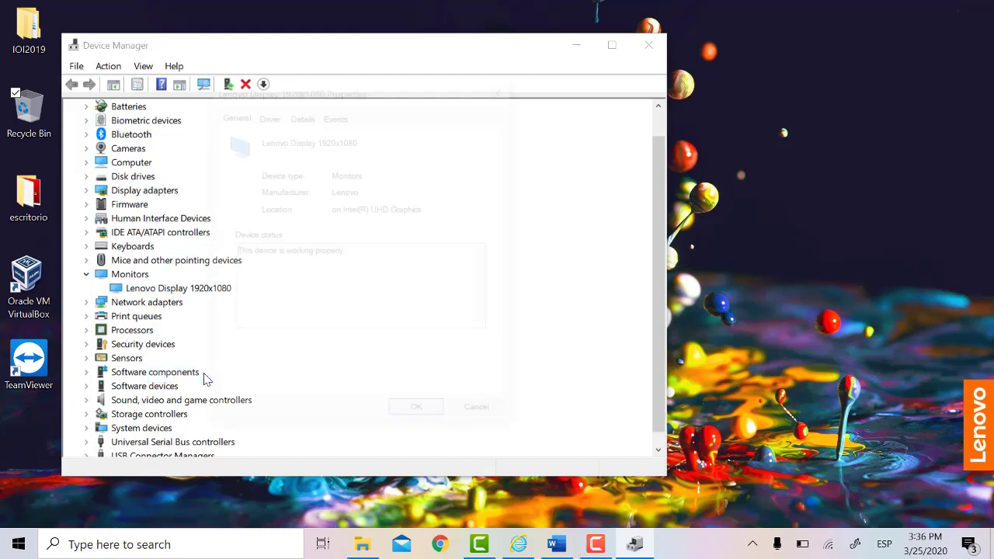
Step: View the display's driver details, start then cancel Update Driver, and close Properties
{"action": "left_click", "coordinate": [269, 122]}
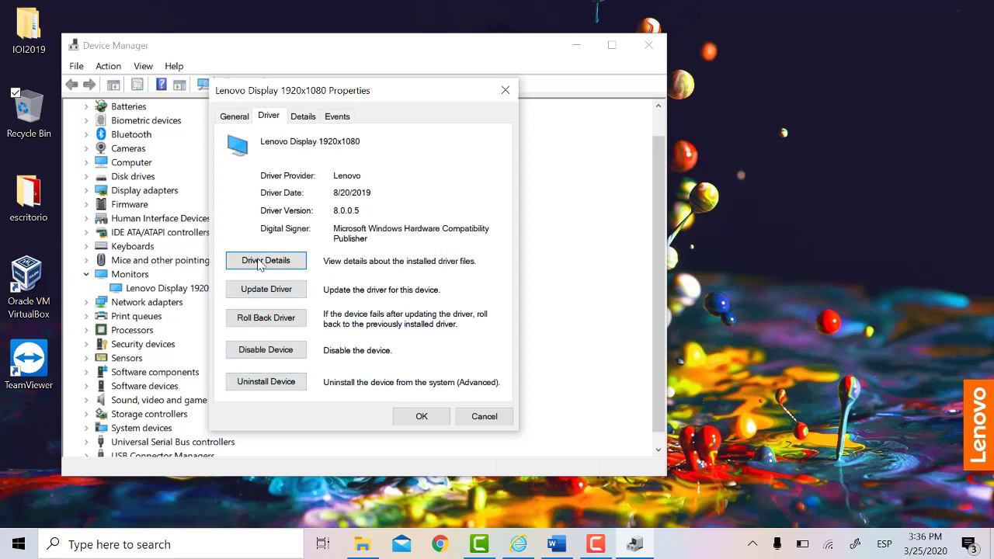
{"action": "left_click", "coordinate": [286, 294]}
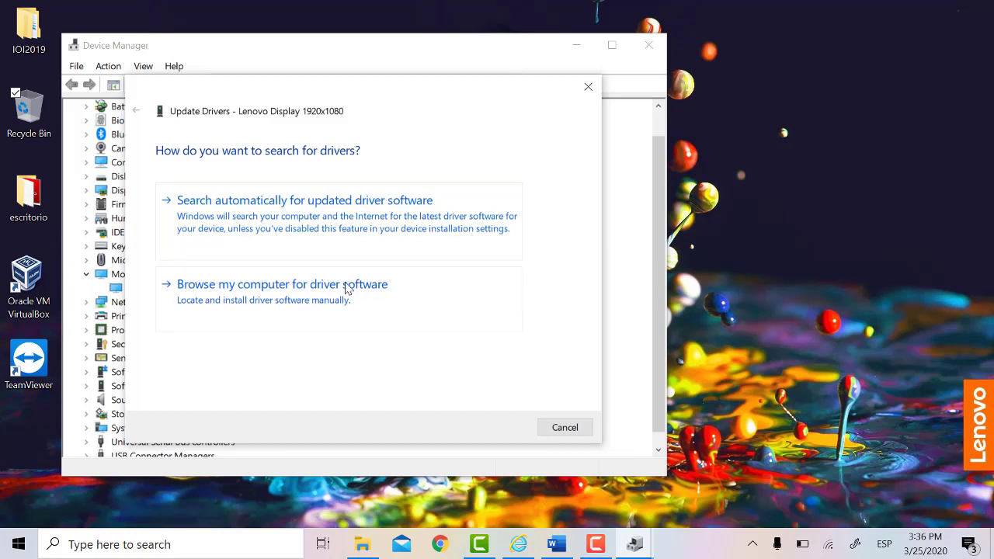
{"action": "left_click", "coordinate": [562, 430]}
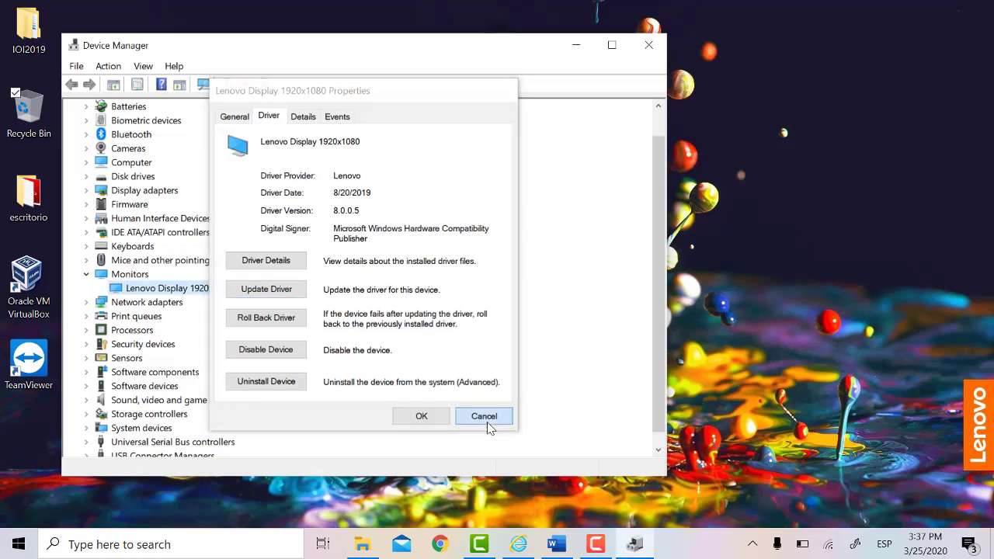
{"action": "left_click", "coordinate": [487, 421]}
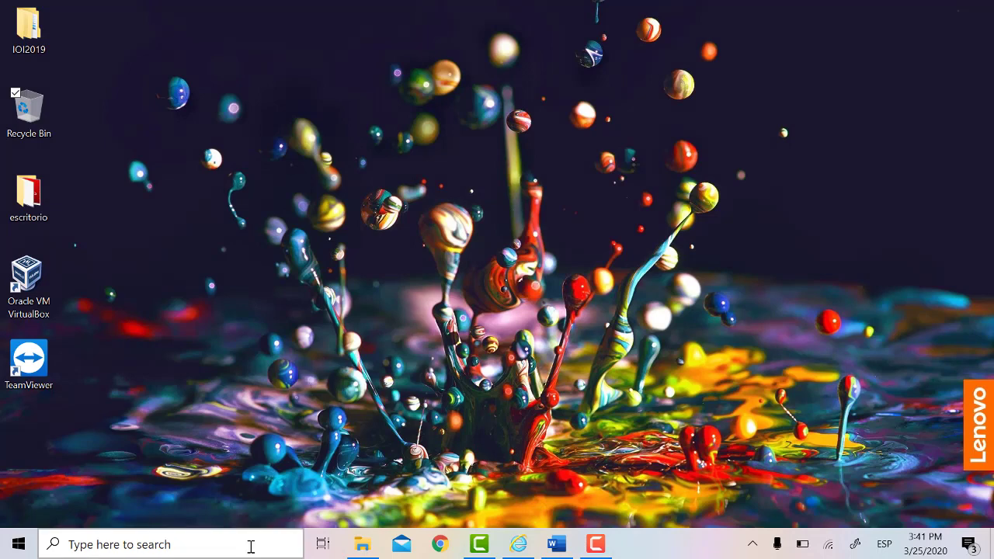
{"action": "left_click", "coordinate": [251, 545]}
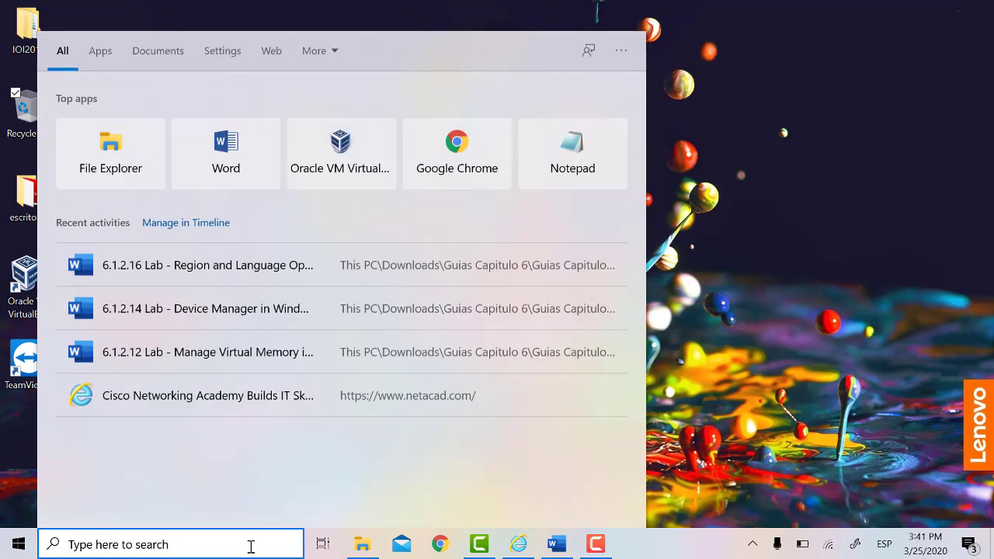
{"action": "type", "text": "panel"}
{"action": "key", "text": "Return"}
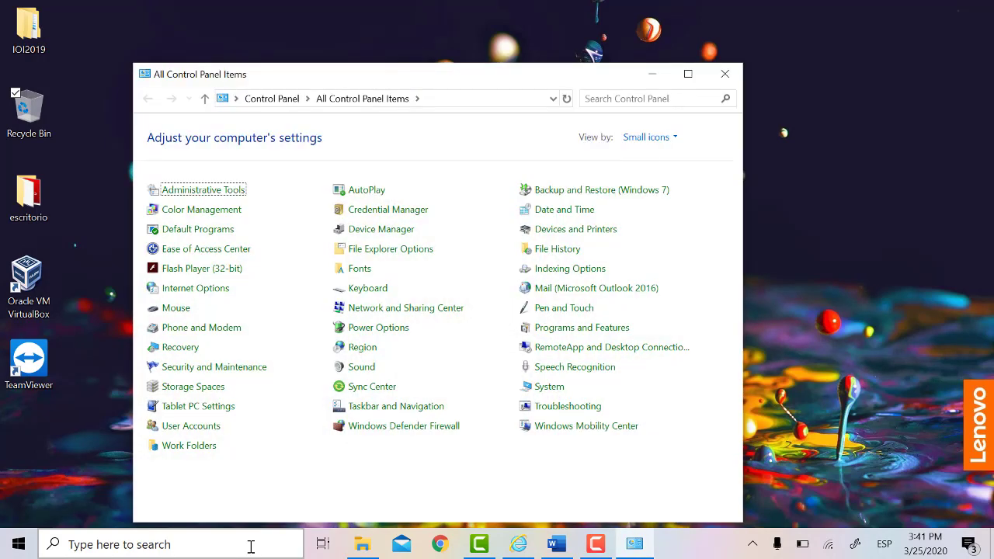
{"action": "left_click", "coordinate": [363, 349]}
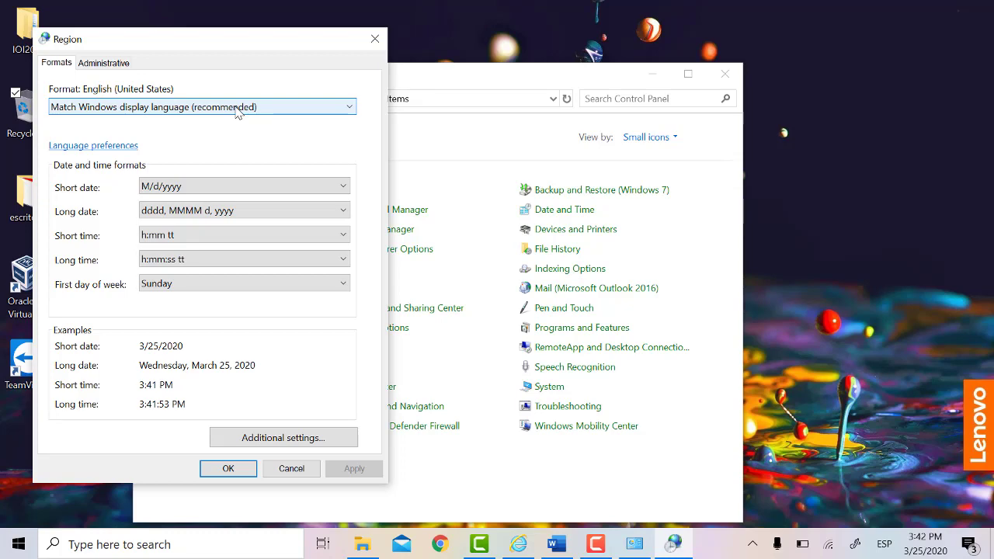
{"action": "left_click", "coordinate": [237, 109]}
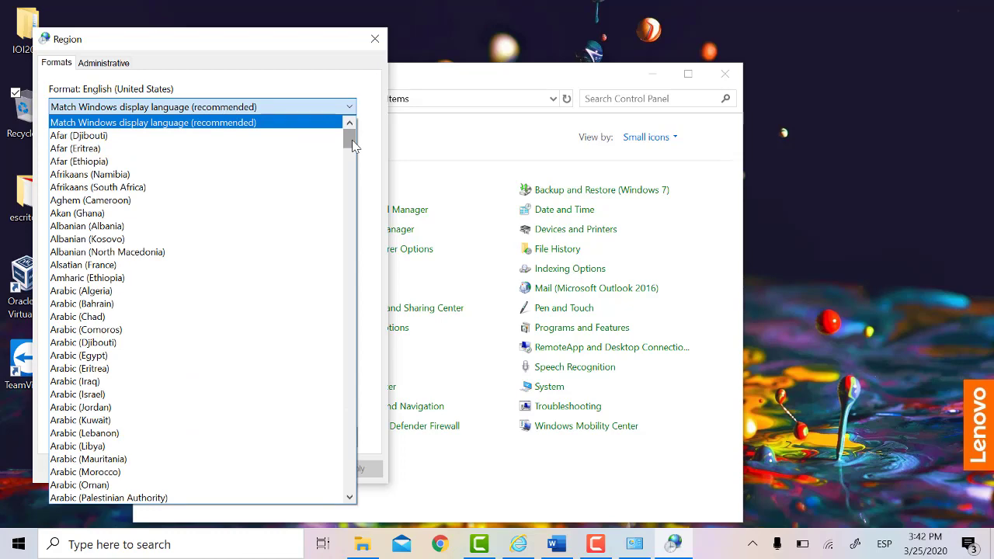
{"action": "scroll", "coordinate": [199, 271], "scroll_direction": "down", "scroll_amount": 15}
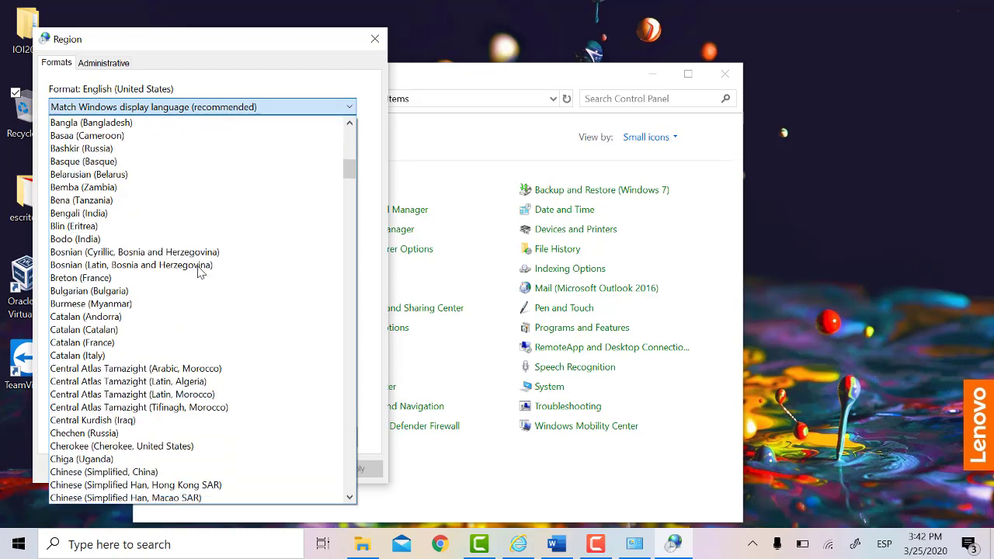
{"action": "scroll", "coordinate": [200, 271], "scroll_direction": "up", "scroll_amount": 2}
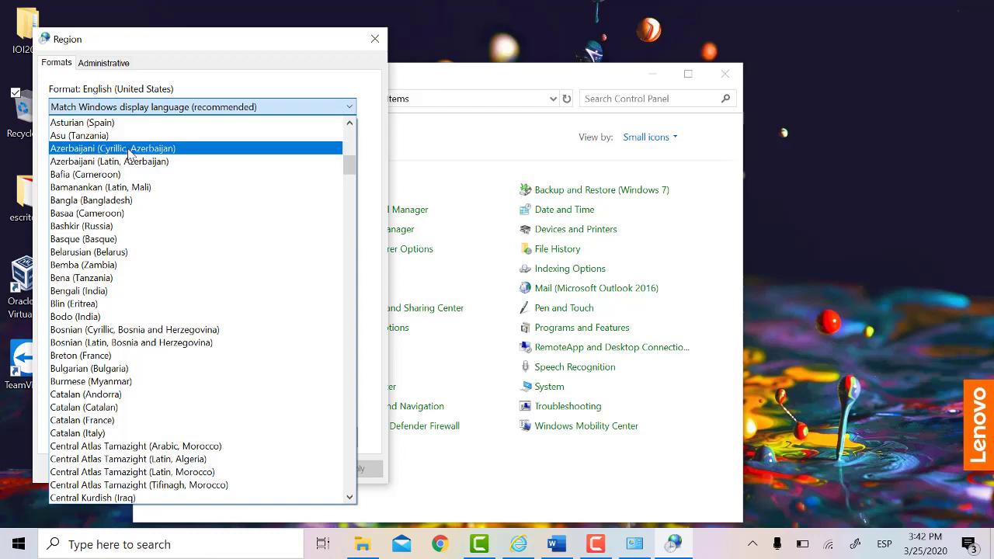
{"action": "left_click", "coordinate": [126, 153]}
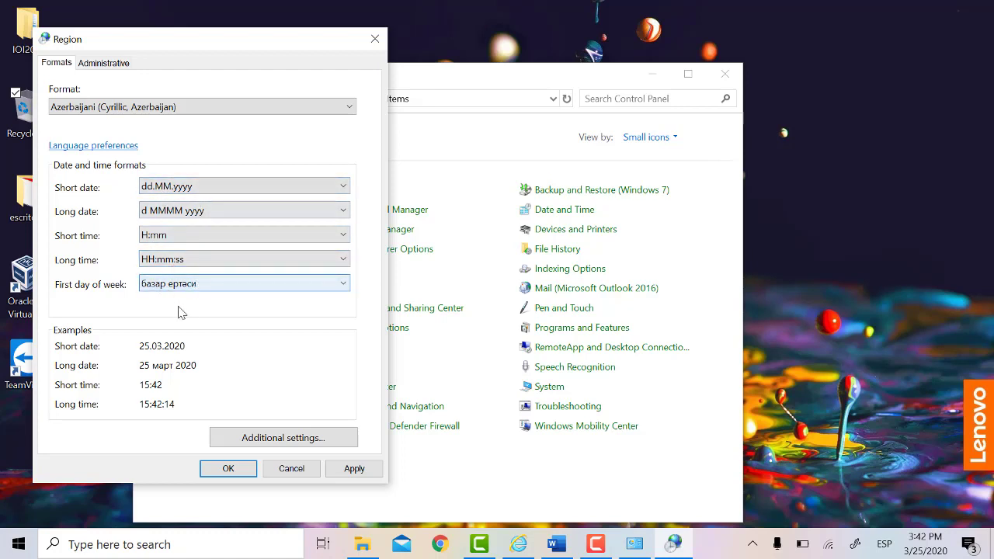
{"action": "left_click", "coordinate": [292, 471]}
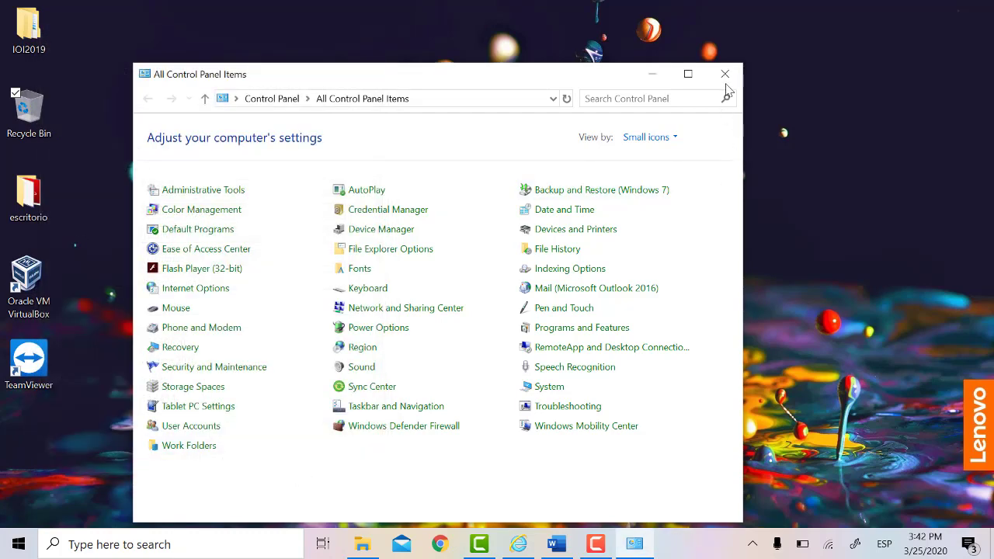
{"action": "left_click", "coordinate": [724, 74]}
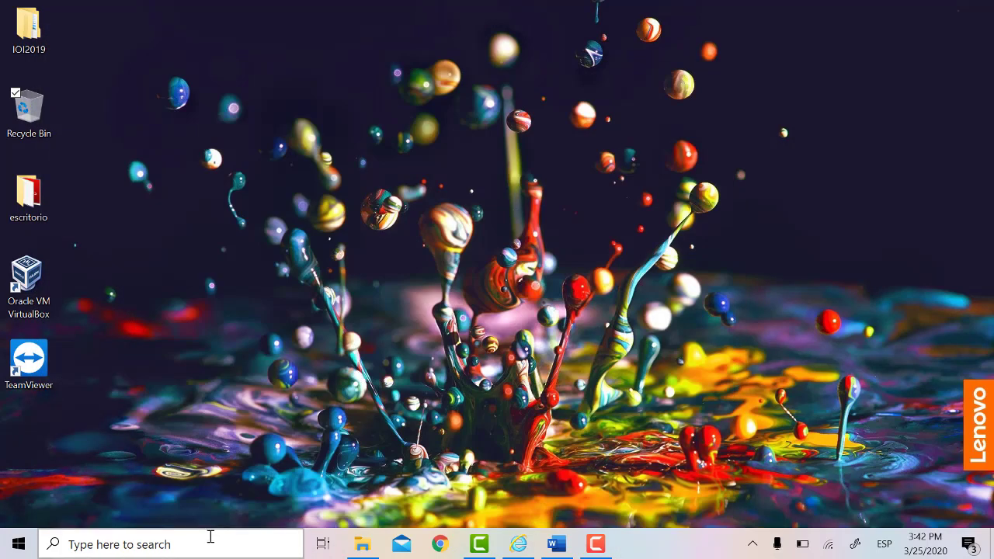
Step: Open Language settings via a 'langu' search and begin adding a preferred language
{"action": "left_click", "coordinate": [210, 544]}
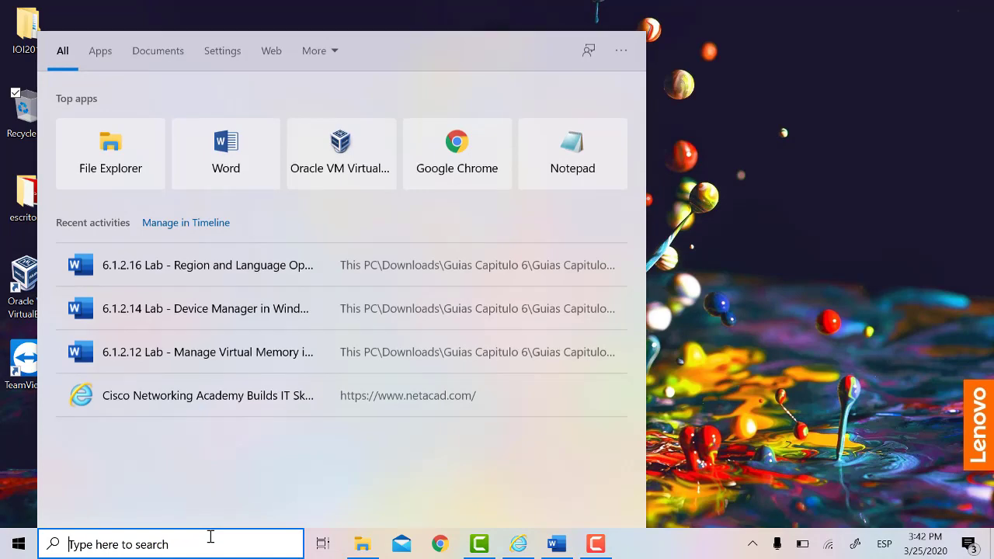
{"action": "type", "text": "langu"}
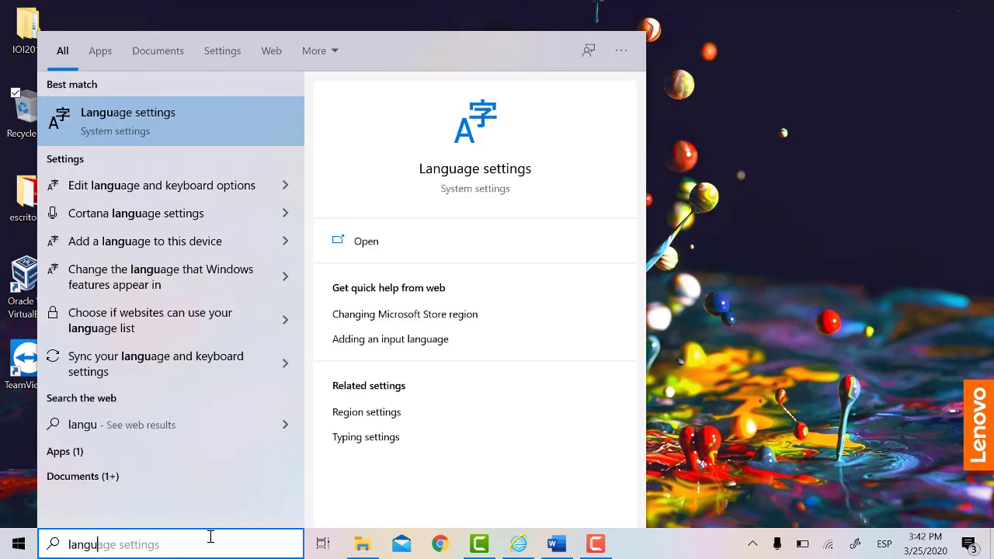
{"action": "key", "text": "Return"}
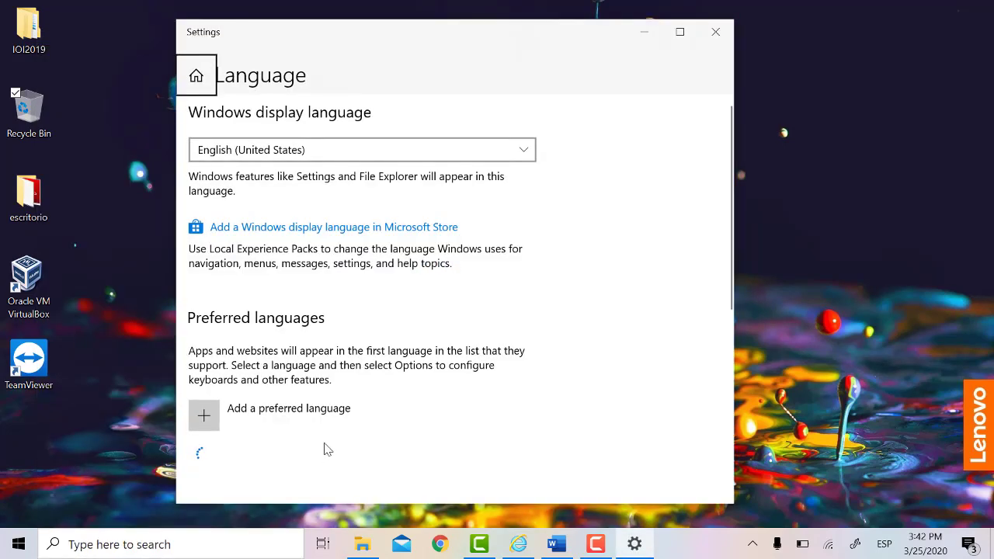
{"action": "scroll", "coordinate": [584, 316], "scroll_direction": "down", "scroll_amount": 3}
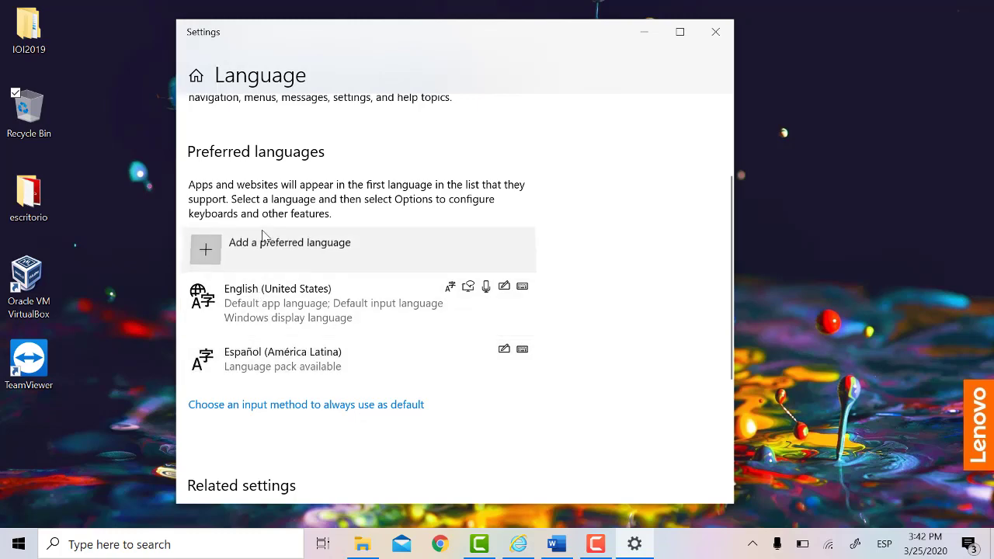
{"action": "left_click", "coordinate": [262, 238]}
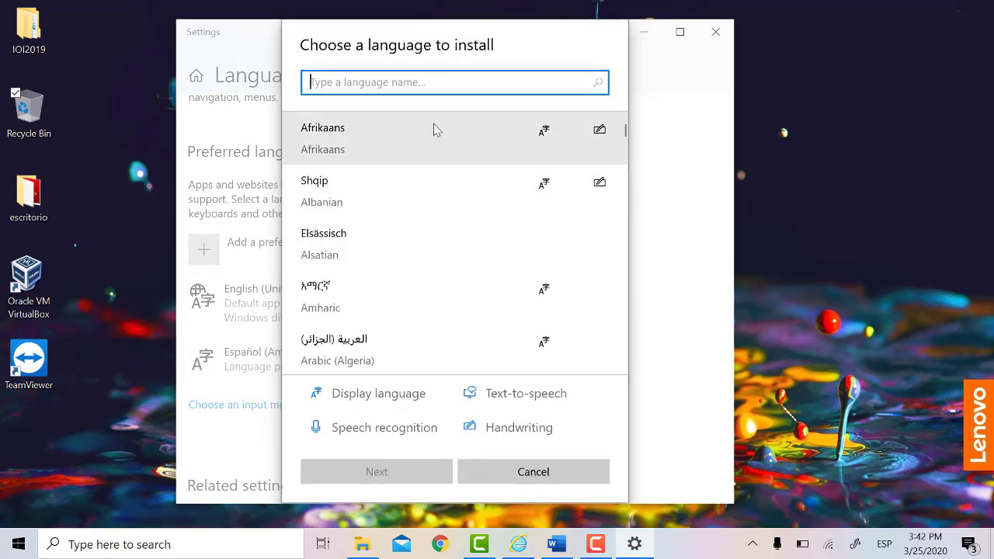
Step: Search for Belarusian, select Беларуская and continue to its language features
{"action": "type", "text": "b"}
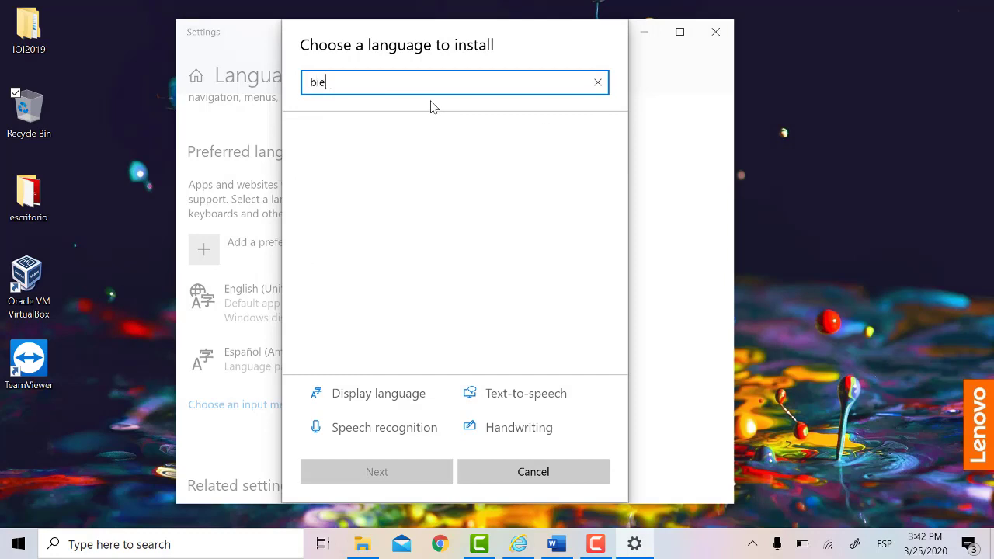
{"action": "type", "text": "i"}
{"action": "key", "text": "BackSpace"}
{"action": "type", "text": "el"}
{"action": "key", "text": "BackSpace"}
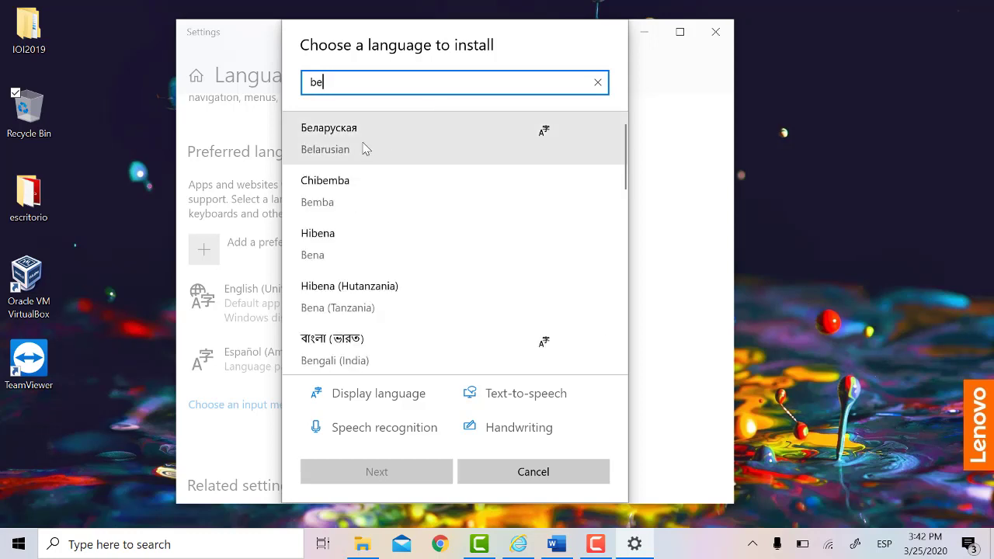
{"action": "left_click", "coordinate": [365, 148]}
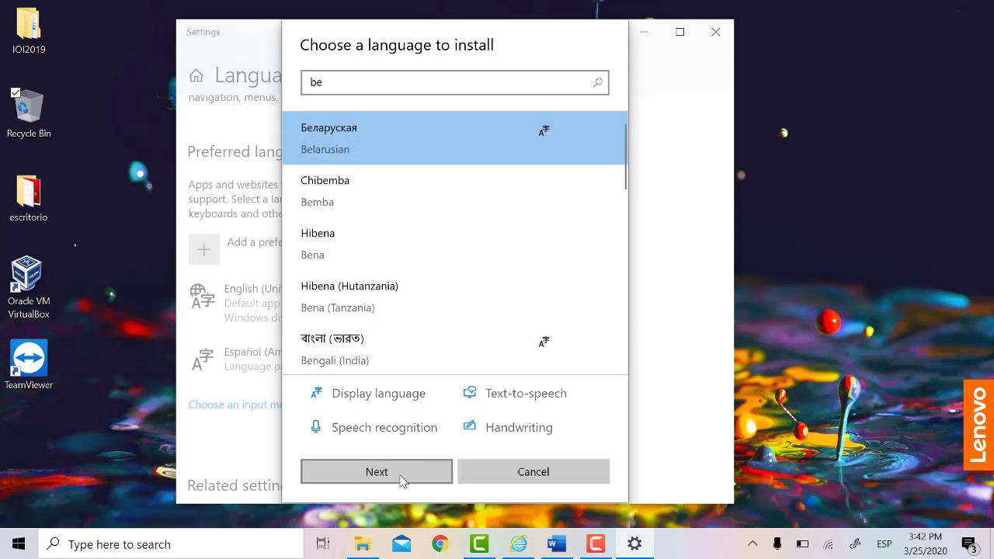
{"action": "left_click", "coordinate": [401, 475]}
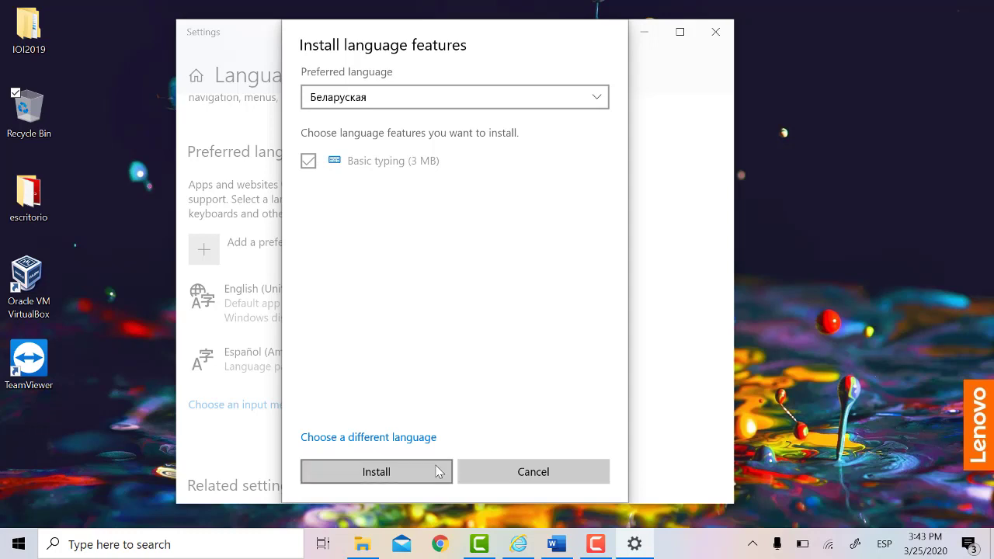
Step: Cancel the Belarusian install and view the options for Español and English (United States)
{"action": "left_click", "coordinate": [502, 468]}
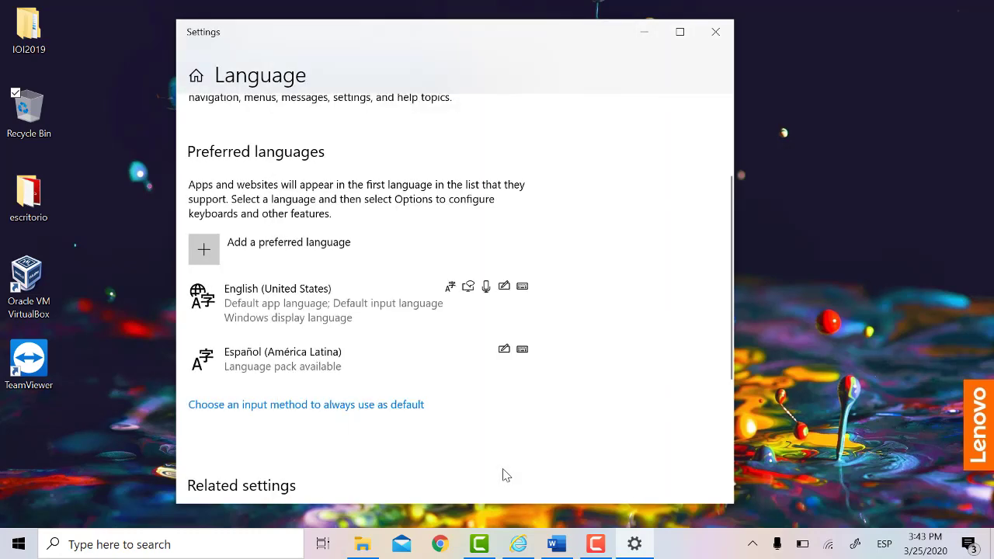
{"action": "left_click", "coordinate": [358, 374]}
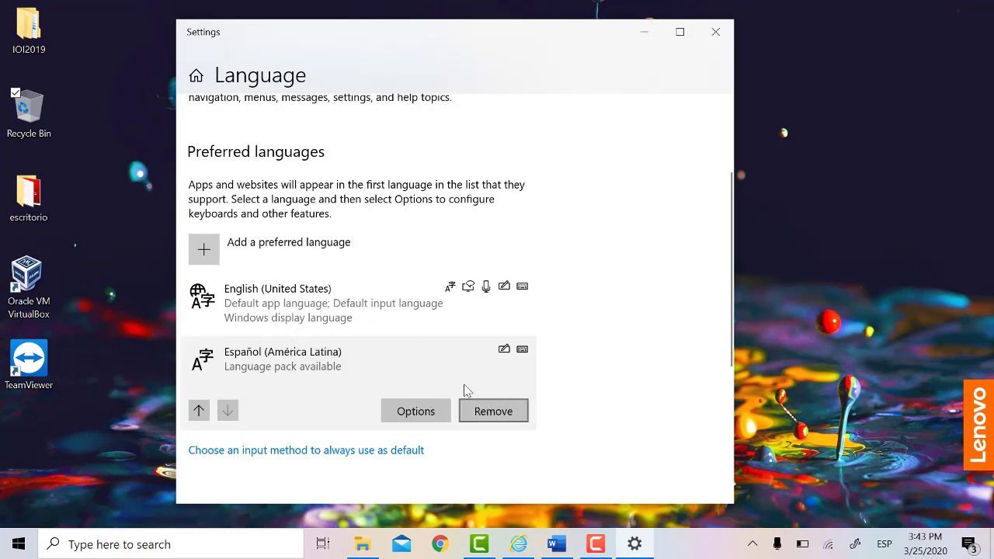
{"action": "left_click", "coordinate": [378, 317]}
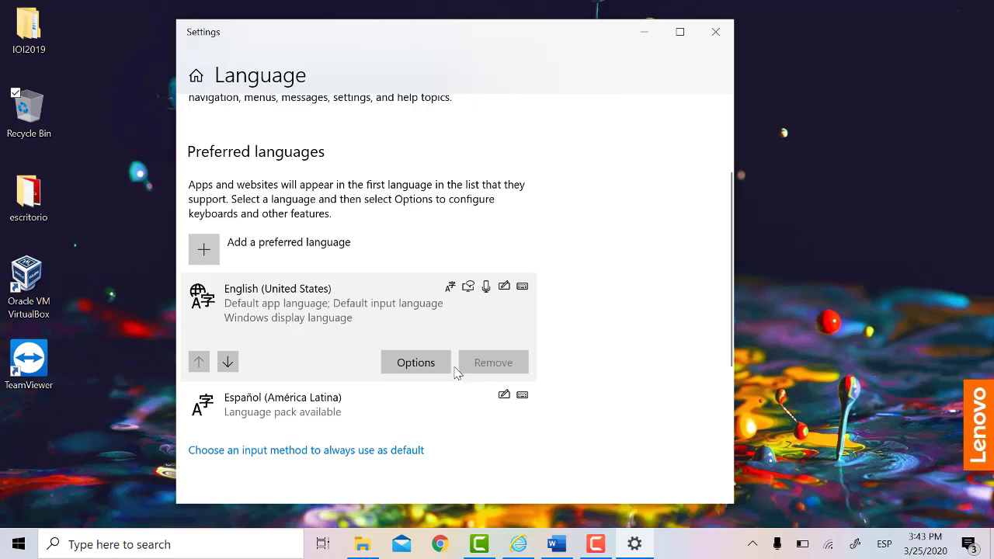
{"action": "left_click", "coordinate": [427, 400]}
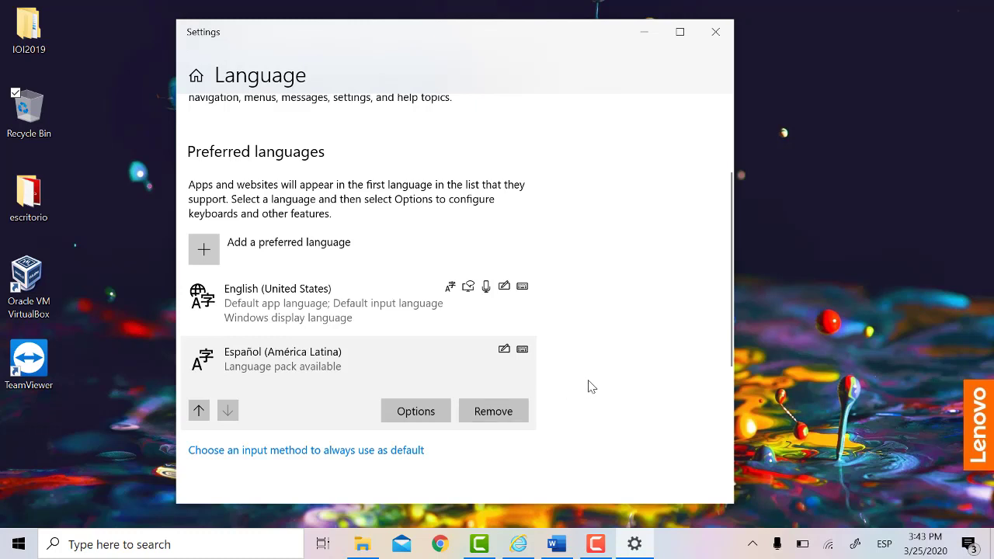
Step: Toggle the input language between English and Spanish, finishing on Spanish
{"action": "left_click", "coordinate": [885, 544]}
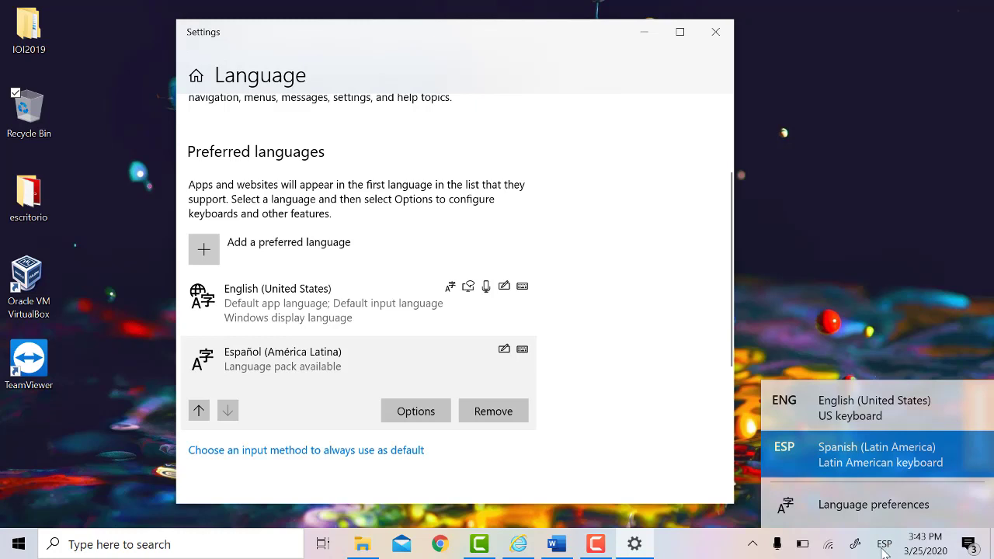
{"action": "left_click", "coordinate": [853, 411]}
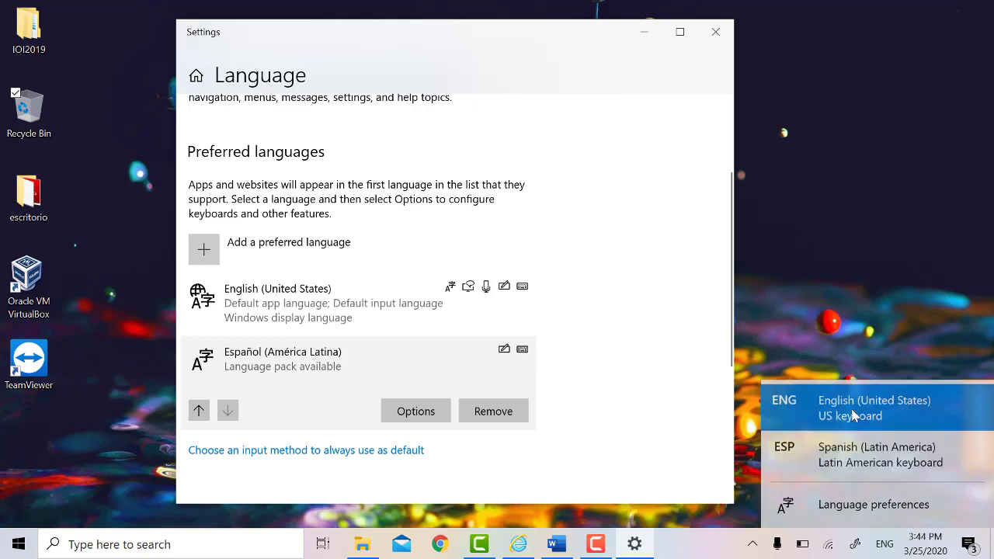
{"action": "left_click", "coordinate": [884, 544]}
{"action": "left_click", "coordinate": [868, 469]}
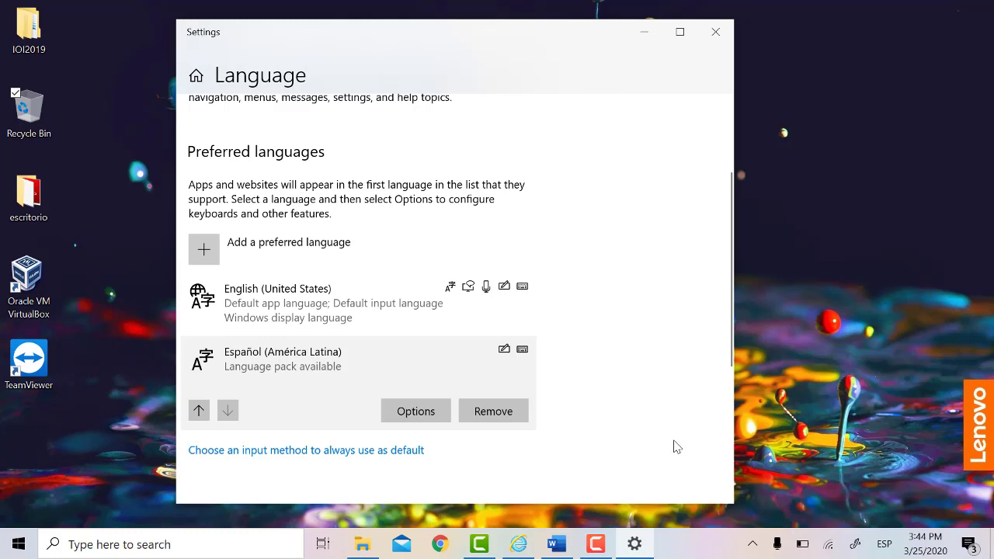
{"action": "key", "text": "super+space"}
{"action": "key", "text": "super+space"}
{"action": "key", "text": "super+space"}
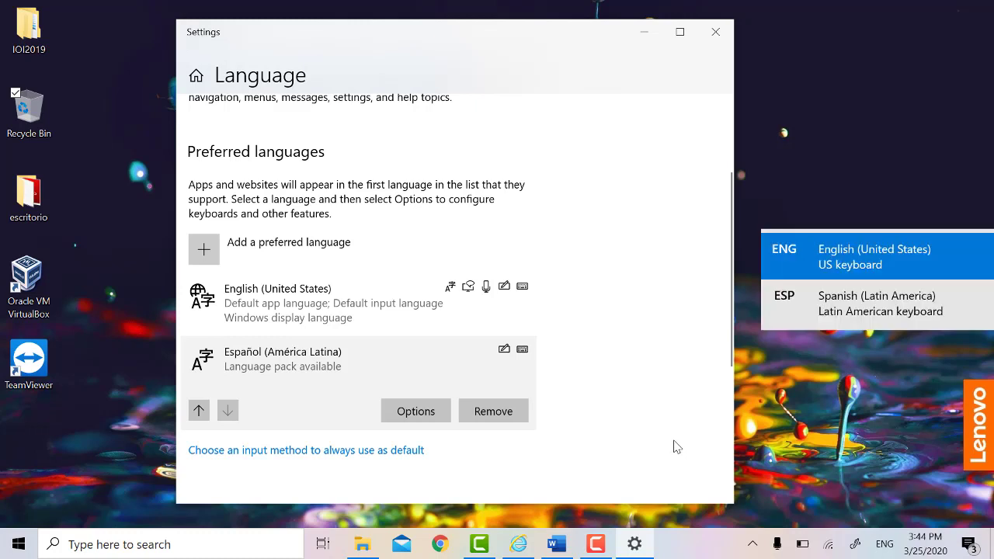
{"action": "key", "text": "super+space"}
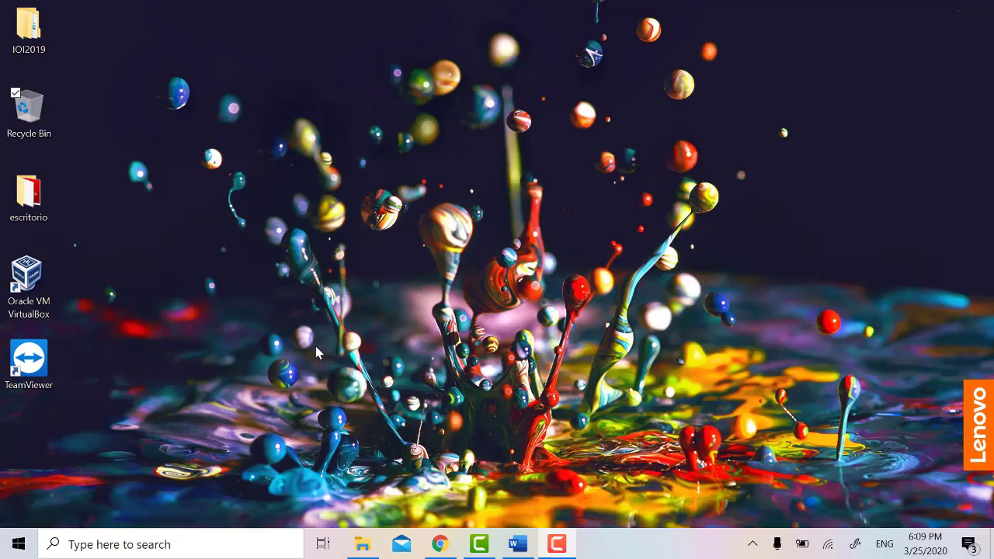
Step: Search 'con' to open Control Panel's All Control Panel Items
{"action": "left_click", "coordinate": [174, 546]}
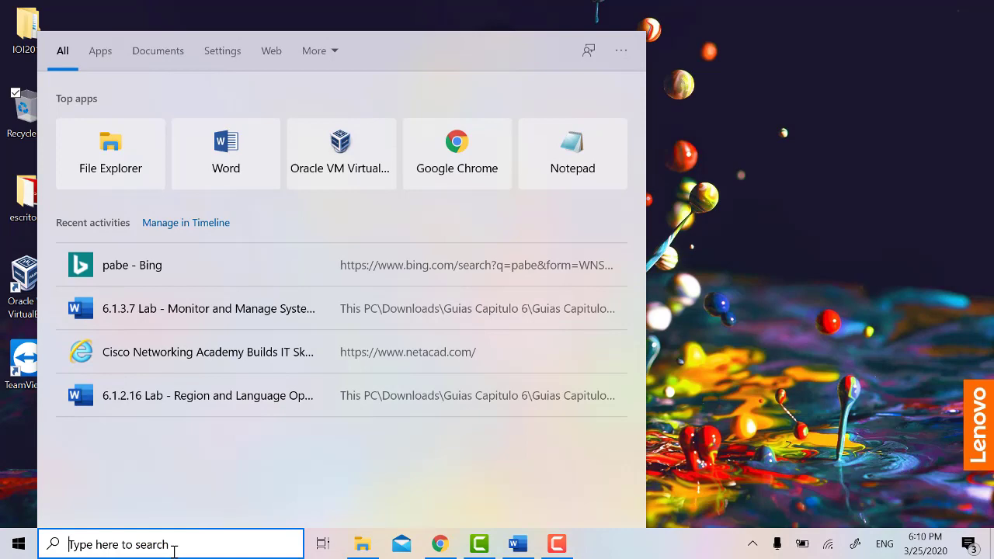
{"action": "type", "text": "con"}
{"action": "key", "text": "Return"}
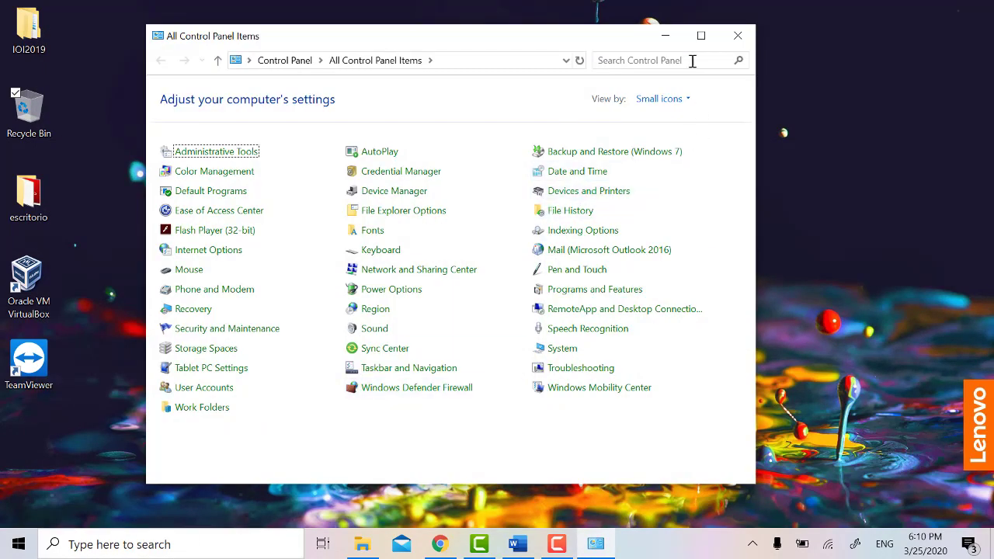
Step: Turn Windows Defender Firewall off for private and public networks, then close the page
{"action": "left_click", "coordinate": [692, 60]}
{"action": "type", "text": "fir"}
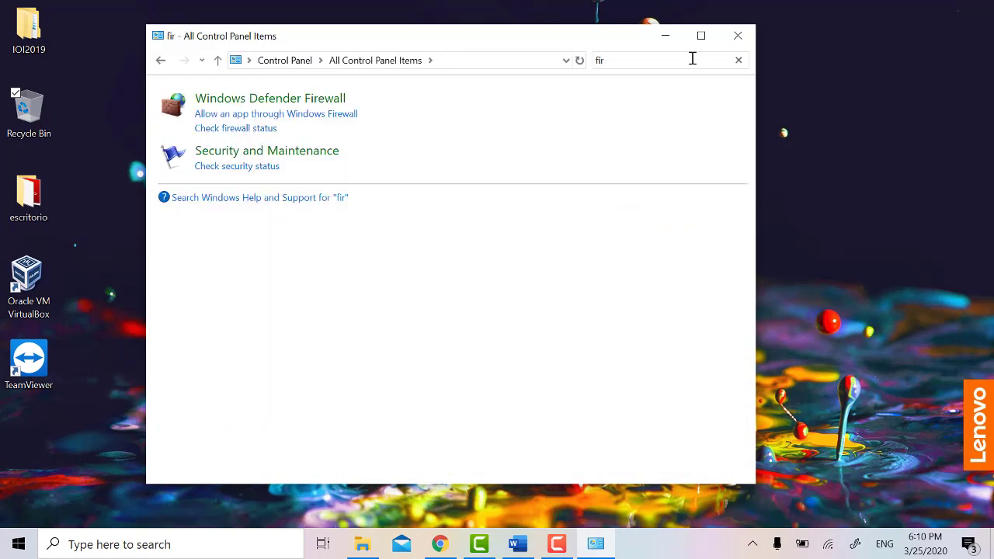
{"action": "left_click", "coordinate": [309, 99]}
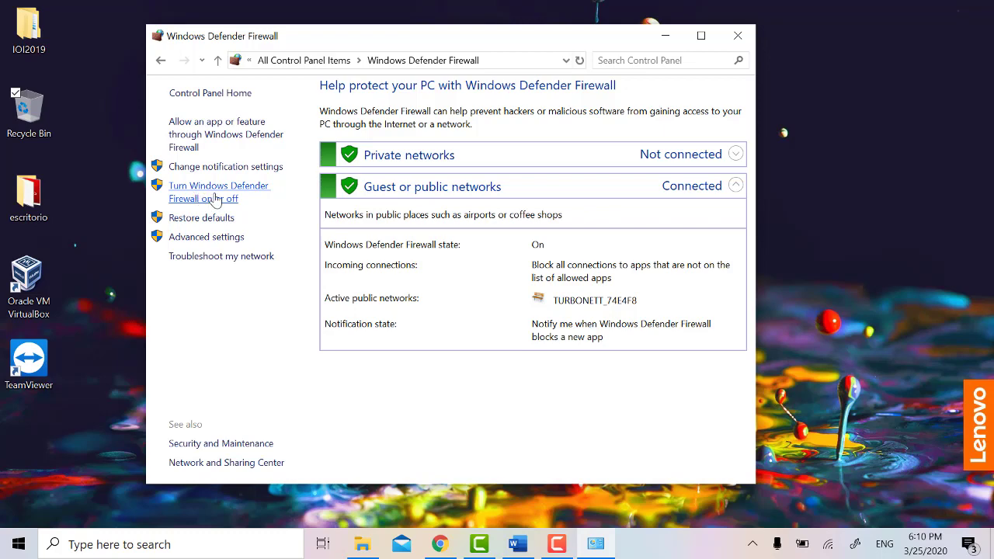
{"action": "left_click", "coordinate": [211, 200]}
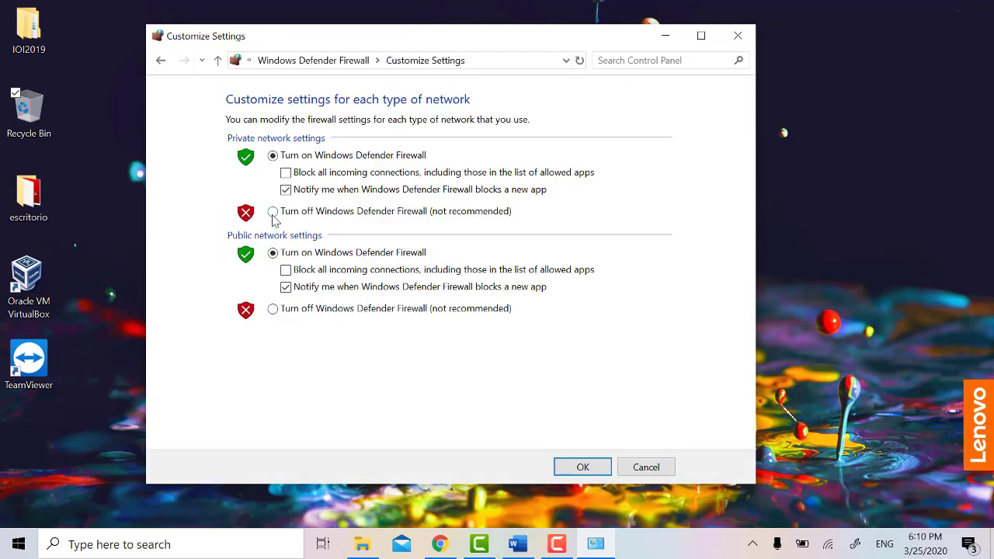
{"action": "left_click", "coordinate": [273, 212]}
{"action": "left_click", "coordinate": [273, 308]}
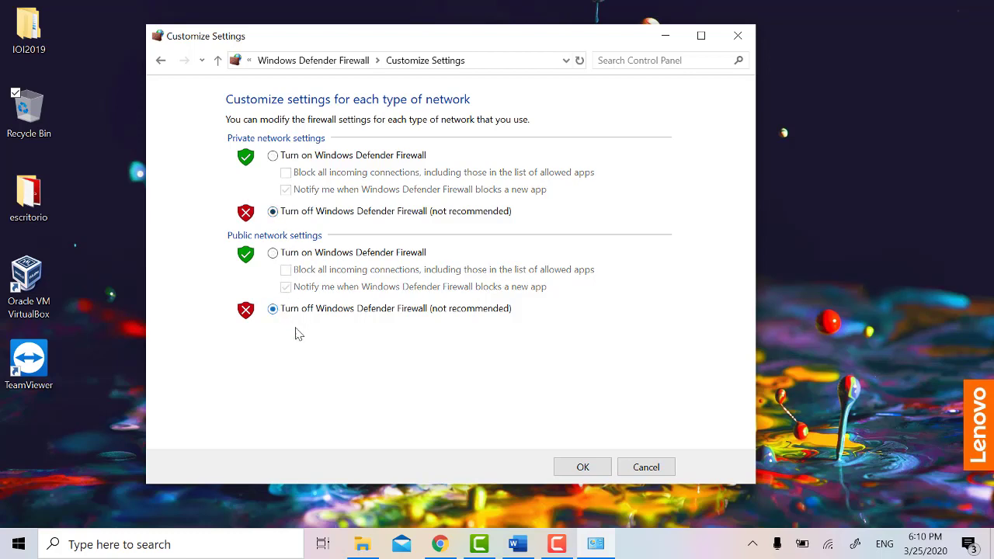
{"action": "left_click", "coordinate": [644, 467]}
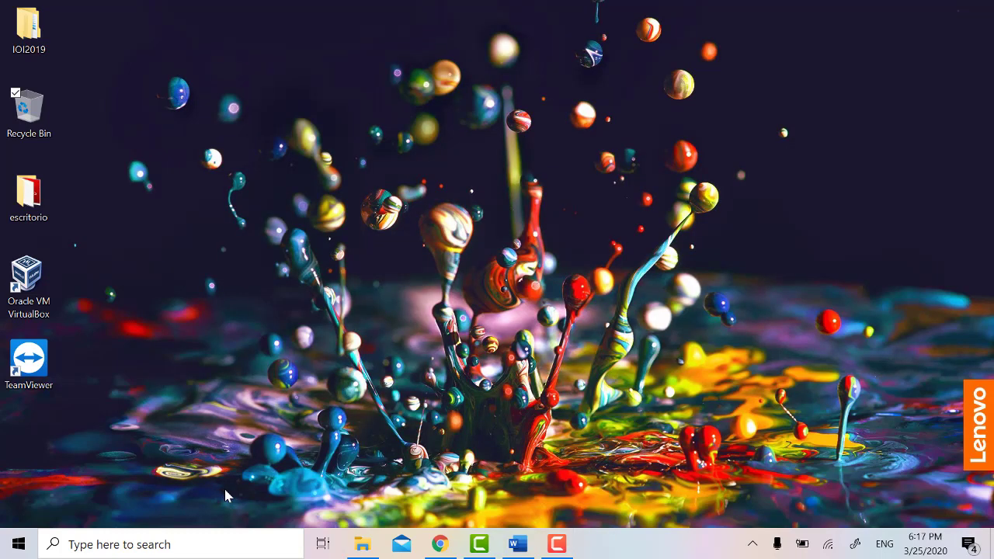
Step: Open Services via a 'serv' search and inspect the Base Filtering Engine service and its actions
{"action": "left_click", "coordinate": [218, 540]}
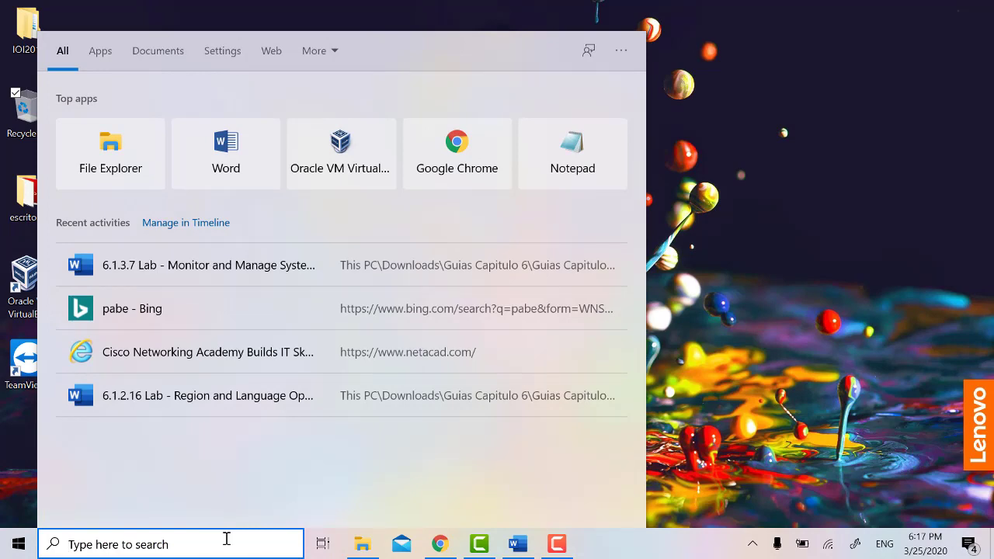
{"action": "type", "text": "serv"}
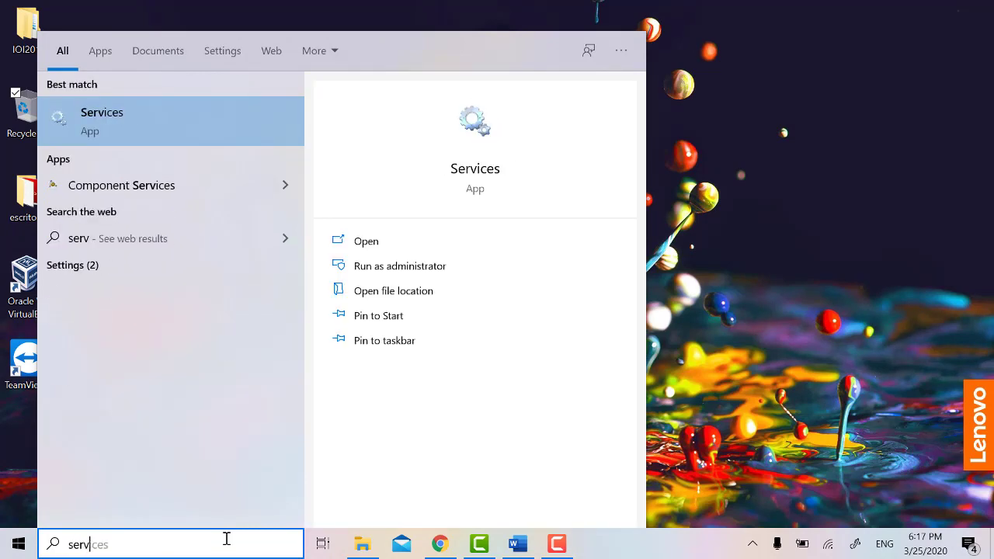
{"action": "key", "text": "Return"}
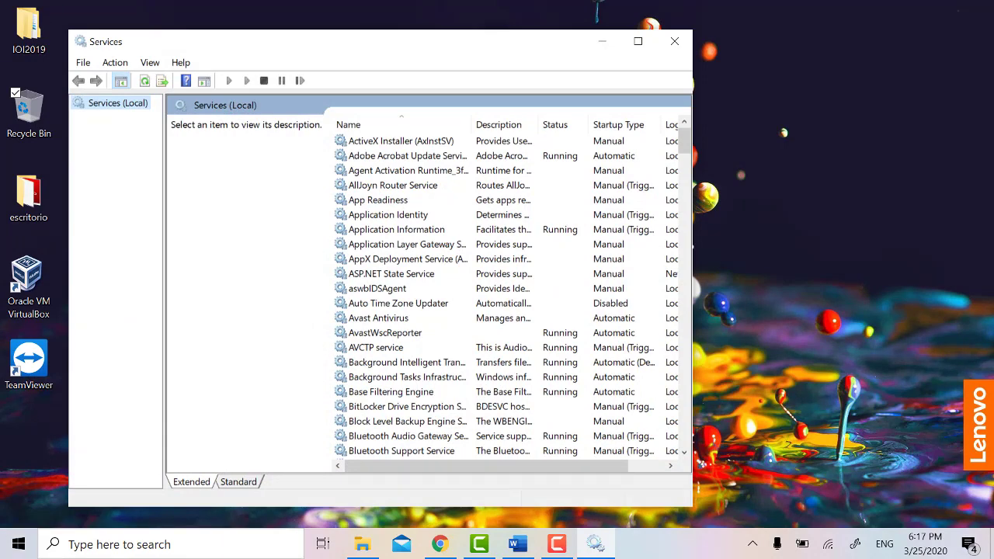
{"action": "left_click", "coordinate": [443, 393]}
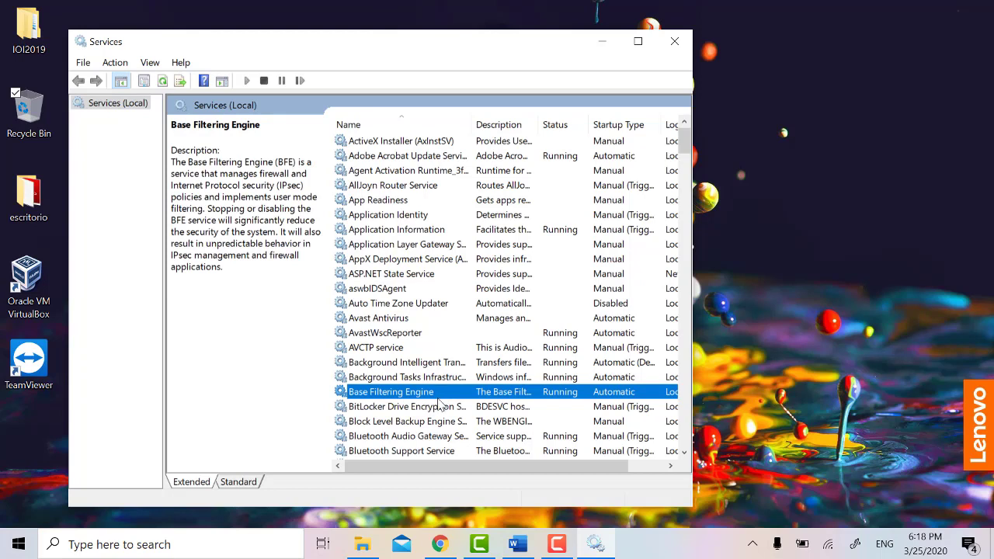
{"action": "right_click", "coordinate": [444, 392]}
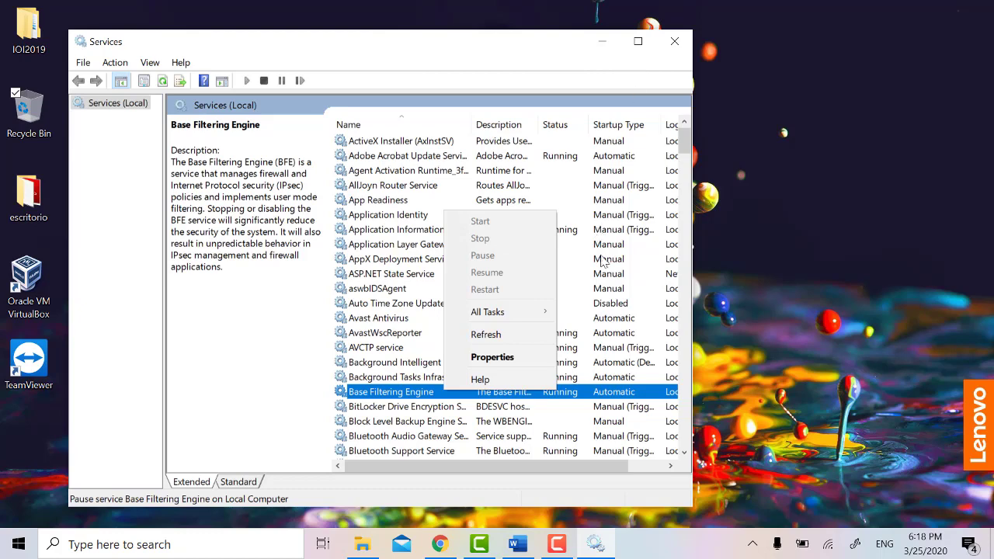
{"action": "left_click", "coordinate": [602, 262]}
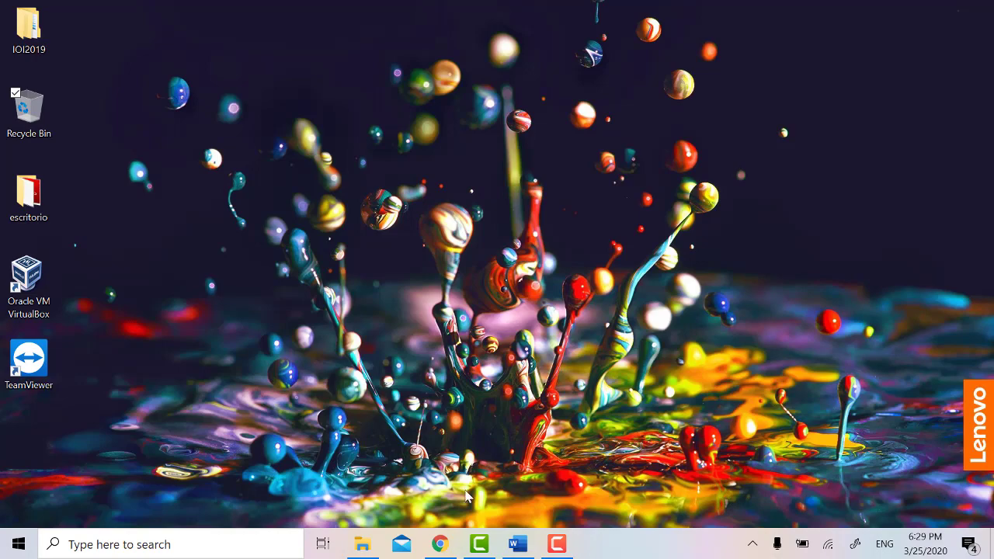
Step: Open Computer Management for This PC from File Explorer
{"action": "left_click", "coordinate": [368, 546]}
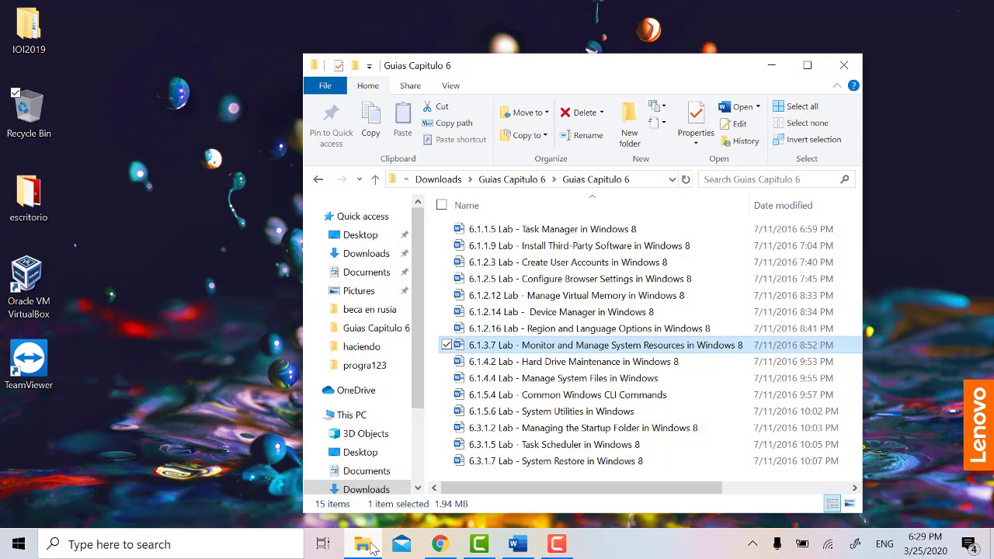
{"action": "right_click", "coordinate": [380, 425]}
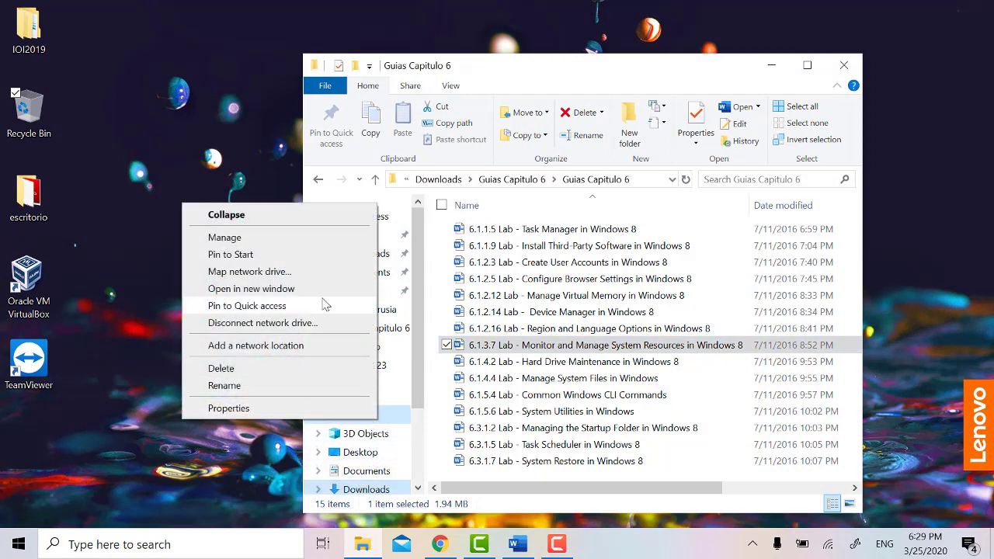
{"action": "left_click", "coordinate": [260, 241]}
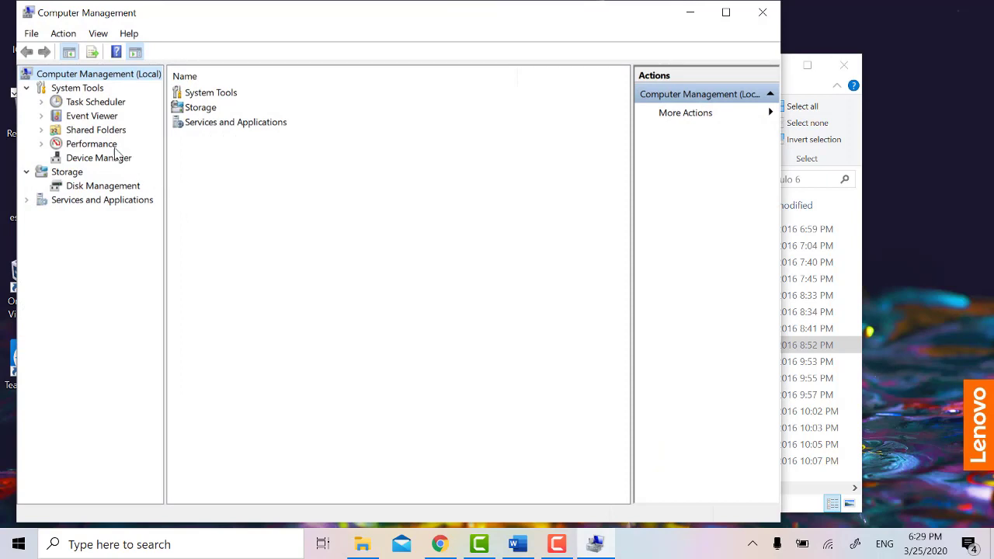
Step: Expand Performance > Data Collector Sets and bring up the User Defined context menu
{"action": "left_click", "coordinate": [41, 145]}
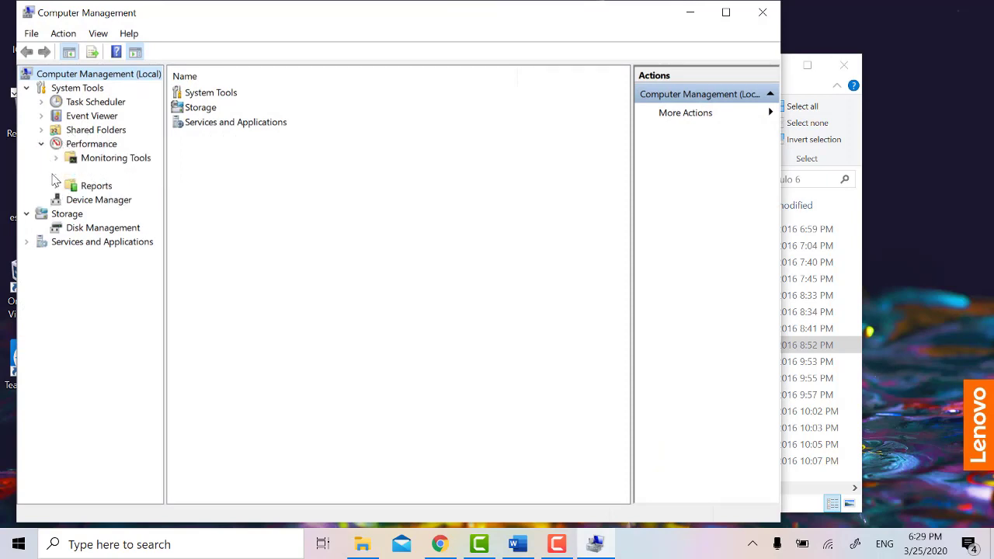
{"action": "left_click", "coordinate": [57, 172]}
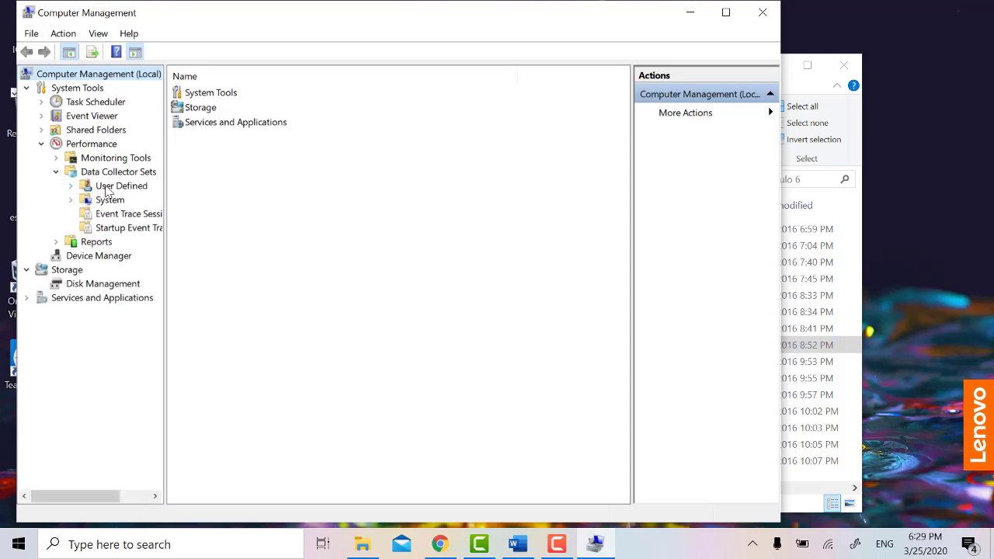
{"action": "right_click", "coordinate": [133, 193]}
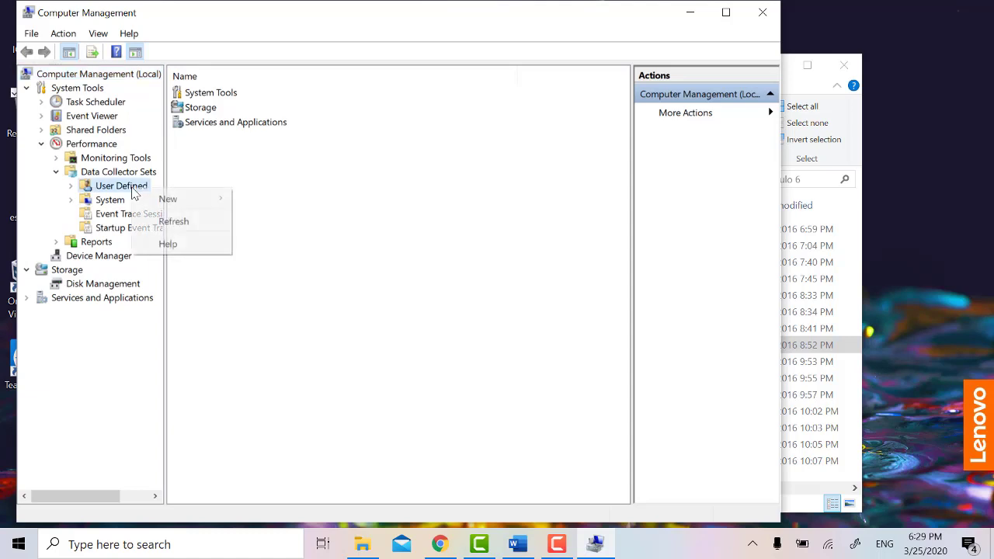
Step: Start a new Data Collector Set created manually that includes performance counter data
{"action": "mouse_move", "coordinate": [189, 203]}
{"action": "left_click", "coordinate": [247, 200]}
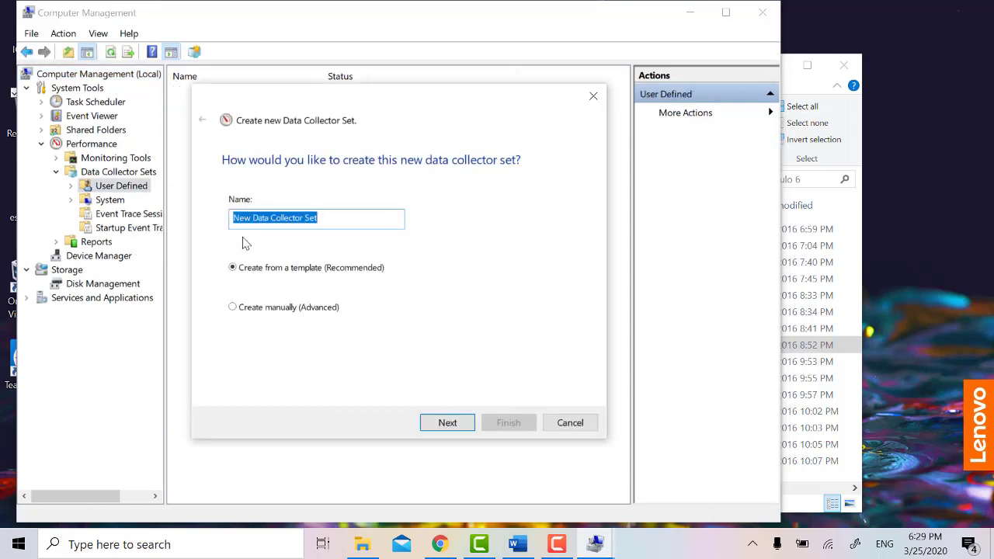
{"action": "left_click", "coordinate": [289, 308]}
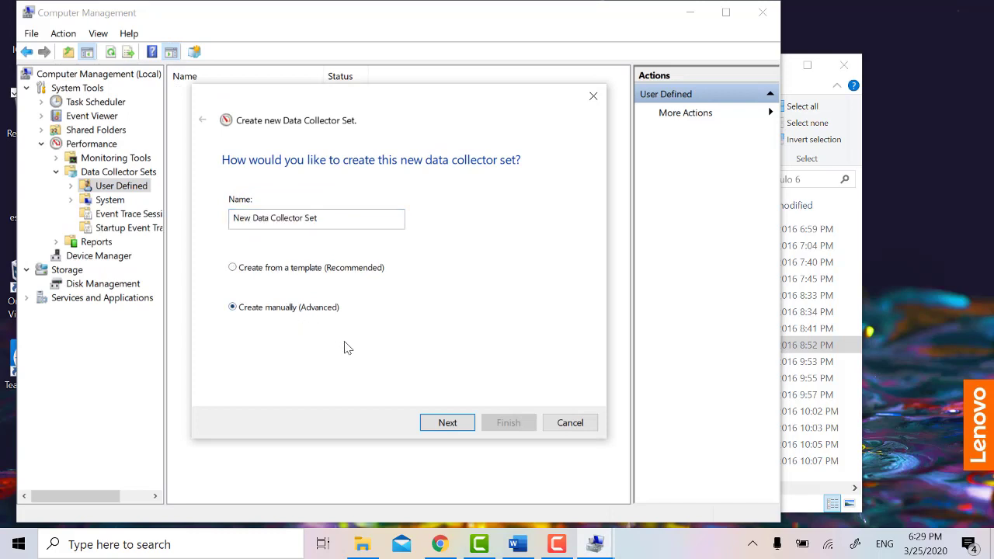
{"action": "left_click", "coordinate": [446, 424]}
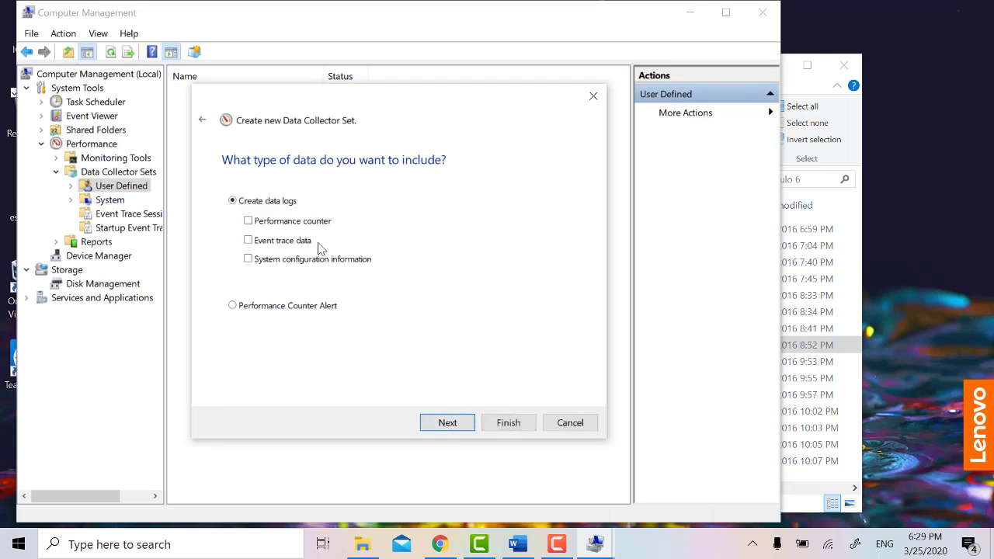
{"action": "left_click", "coordinate": [290, 225]}
{"action": "left_click", "coordinate": [448, 422]}
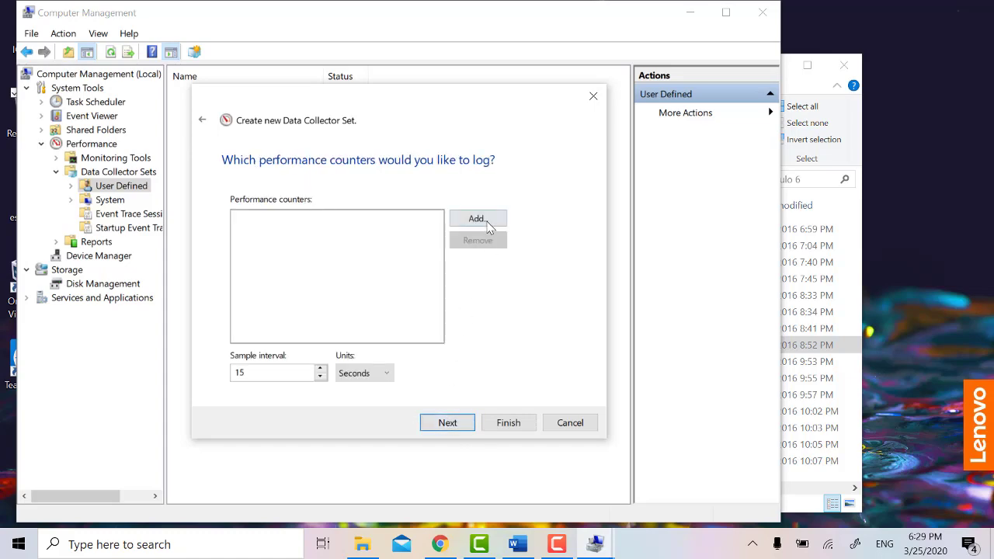
Step: Close the counter picker without adding counters, accept the default save location, then cancel the wizard
{"action": "left_click", "coordinate": [483, 221]}
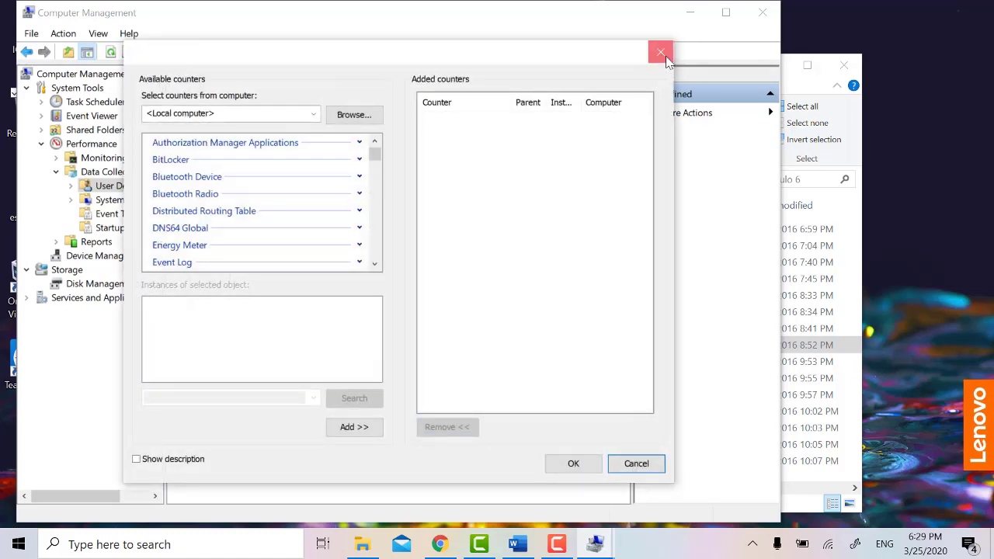
{"action": "left_click", "coordinate": [661, 52]}
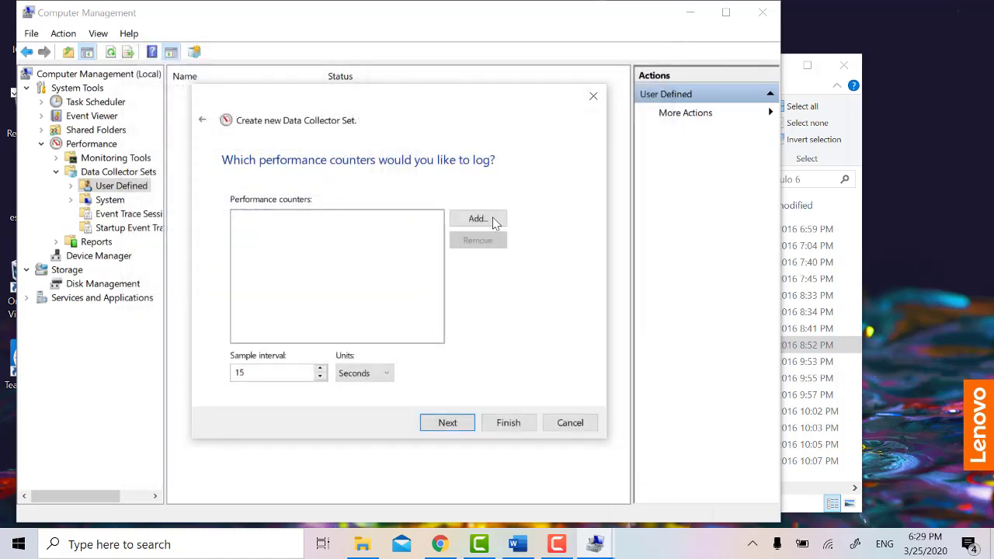
{"action": "left_click", "coordinate": [457, 424]}
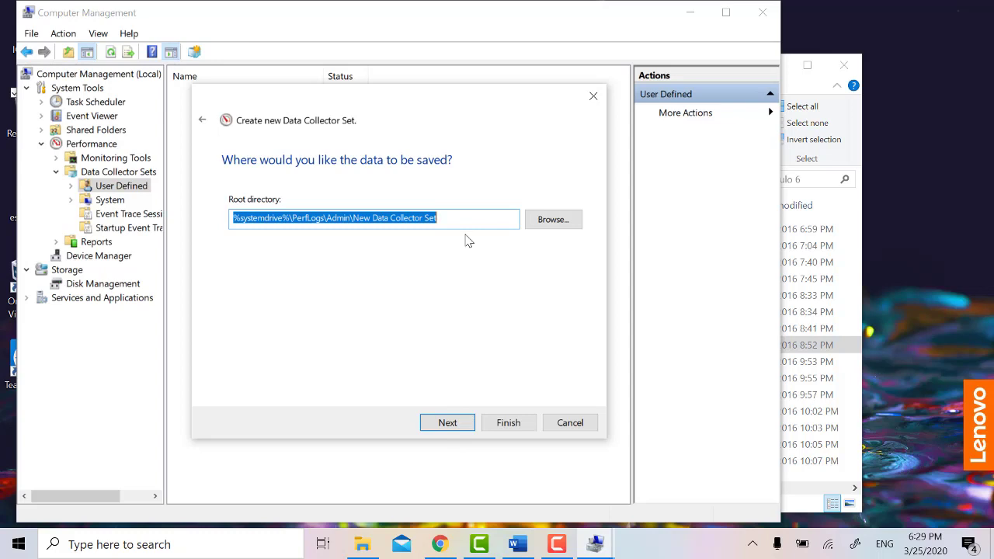
{"action": "left_click", "coordinate": [447, 423]}
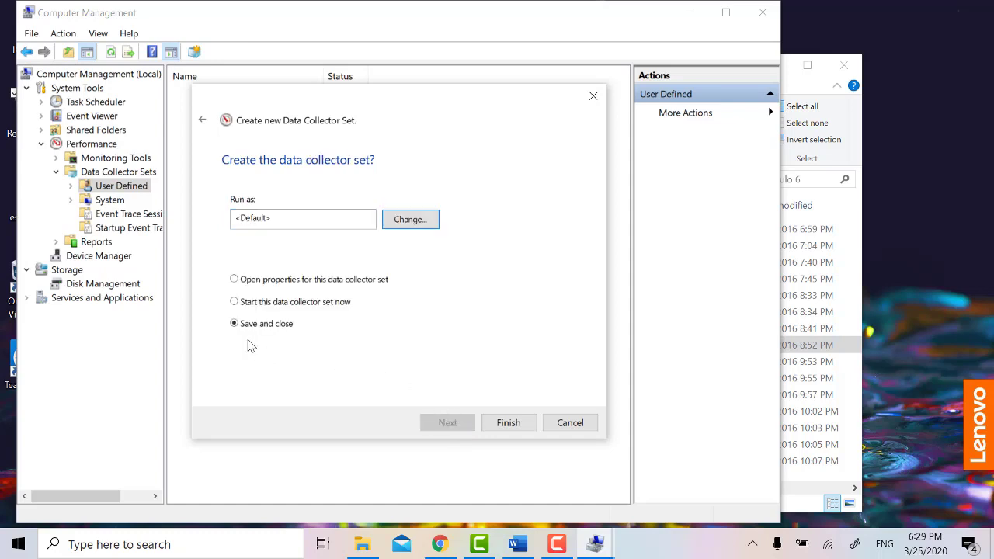
{"action": "left_click", "coordinate": [570, 423]}
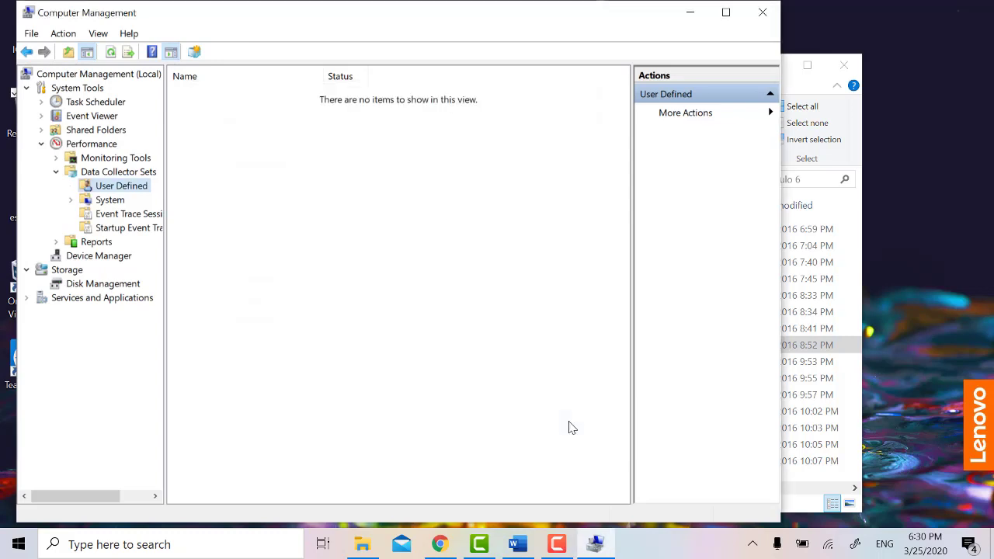
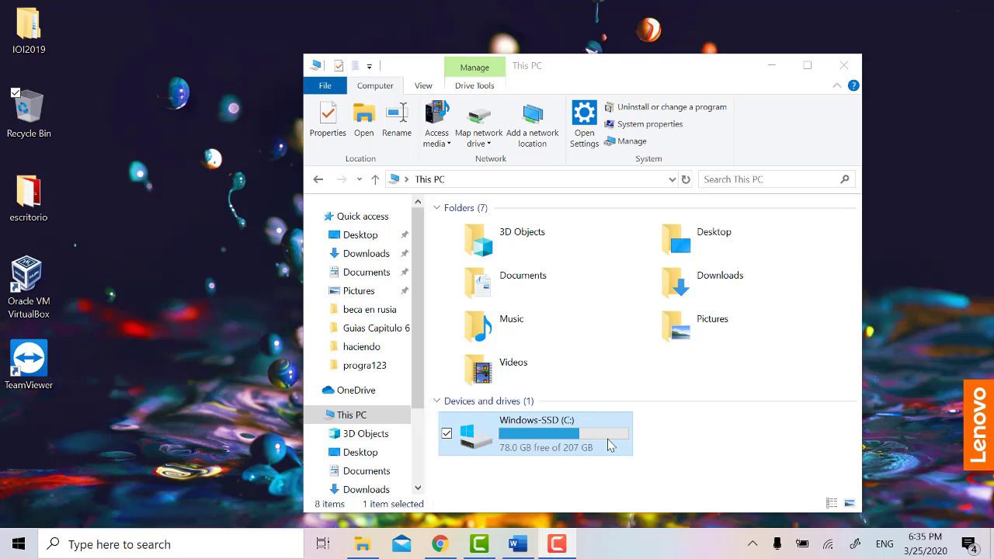
Step: Run an error scan on the C: drive from its Properties Tools tab and open the details in Event Viewer
{"action": "right_click", "coordinate": [490, 442]}
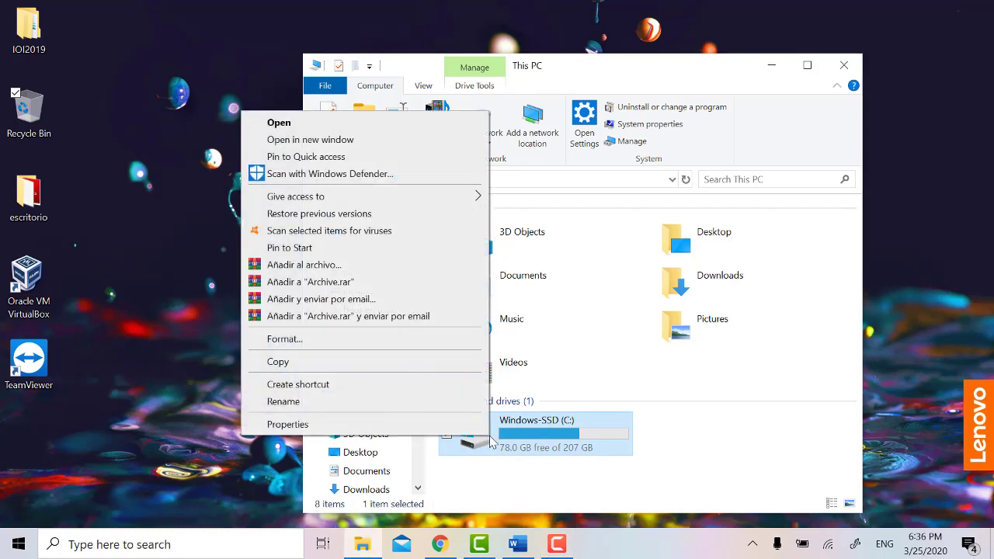
{"action": "left_click", "coordinate": [475, 425]}
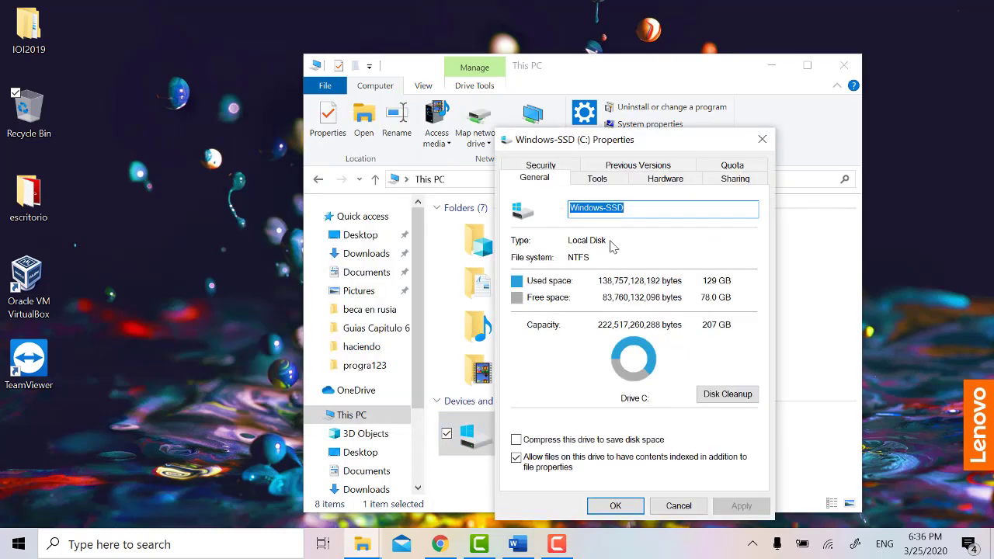
{"action": "left_click", "coordinate": [600, 180]}
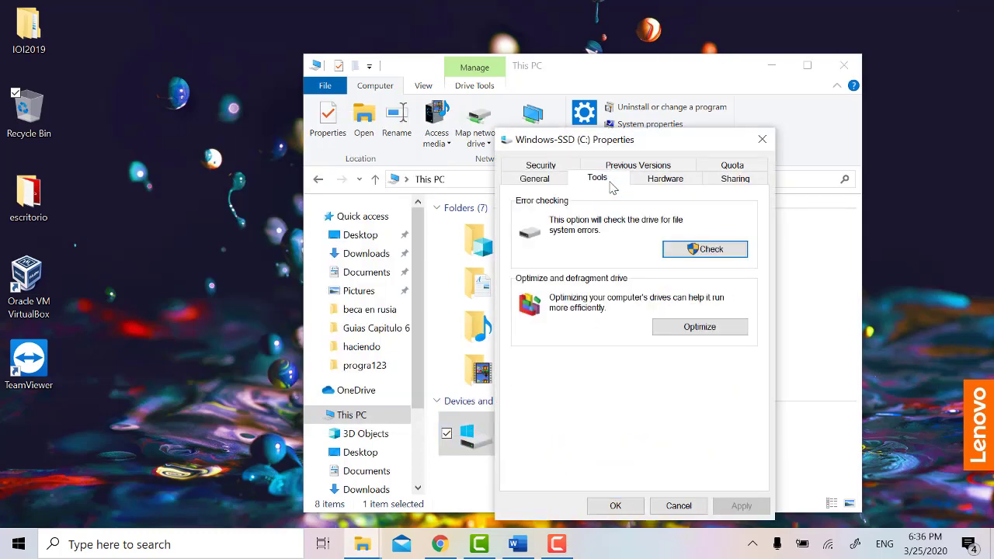
{"action": "left_click", "coordinate": [726, 255]}
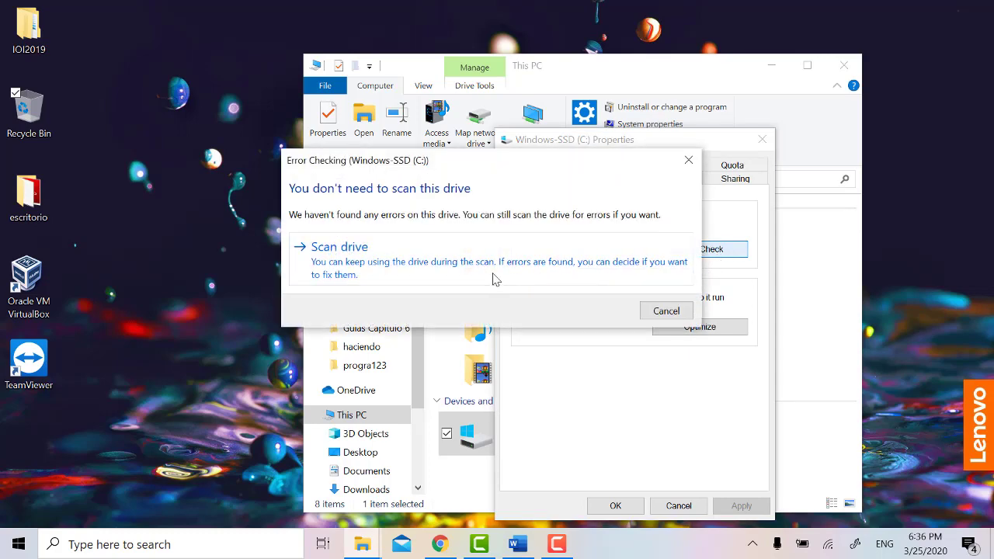
{"action": "left_click", "coordinate": [495, 279]}
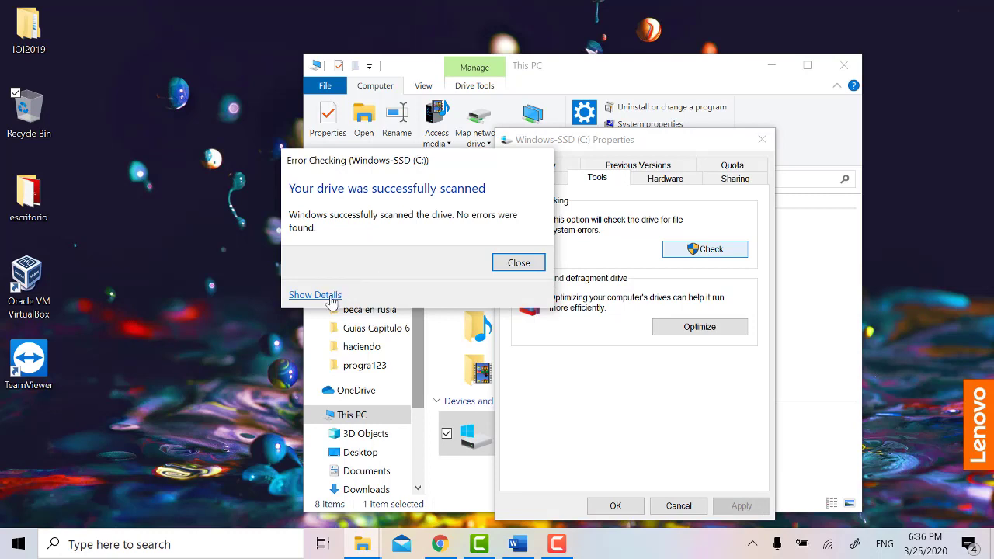
{"action": "left_click", "coordinate": [326, 295]}
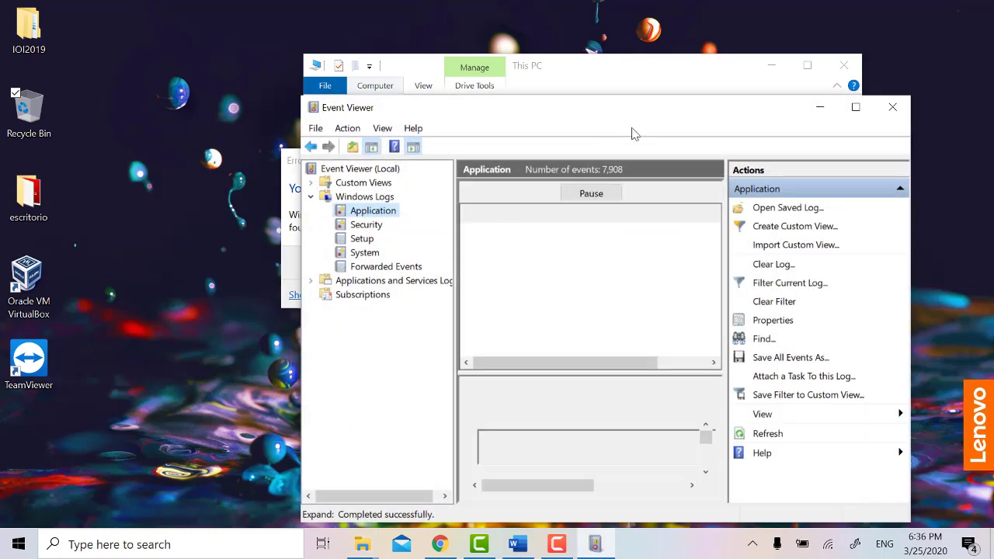
Step: Maximize Event Viewer and read the full report of the 6:36:31 PM Chkdsk event
{"action": "double_click", "coordinate": [549, 117]}
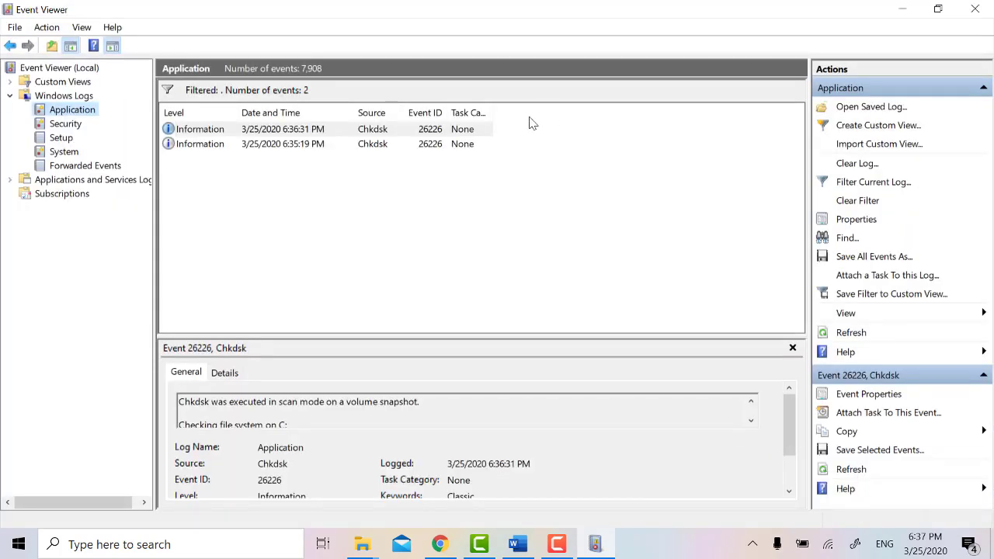
{"action": "double_click", "coordinate": [217, 130]}
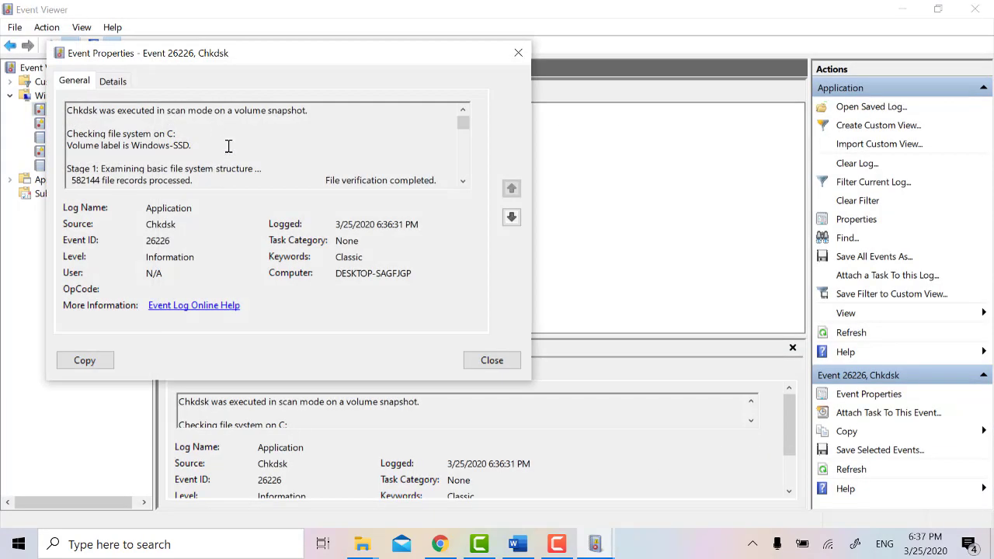
{"action": "scroll", "coordinate": [228, 146], "scroll_direction": "down", "scroll_amount": 2}
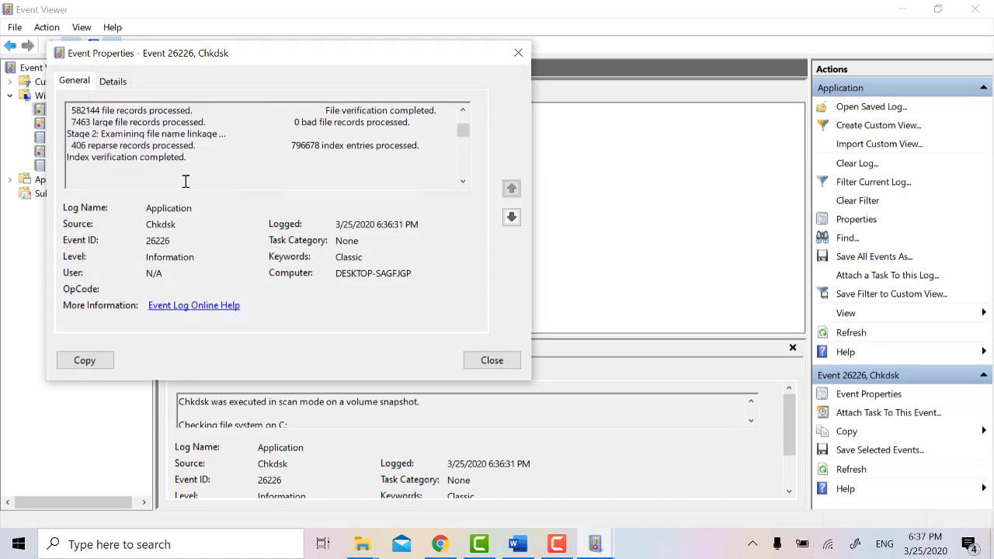
{"action": "scroll", "coordinate": [209, 161], "scroll_direction": "up", "scroll_amount": 1}
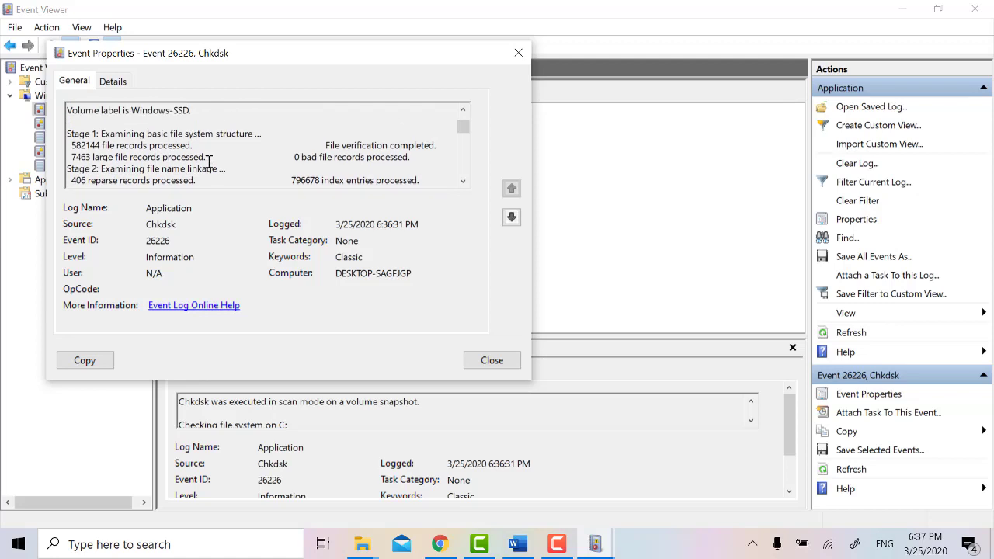
{"action": "scroll", "coordinate": [209, 161], "scroll_direction": "down", "scroll_amount": 3}
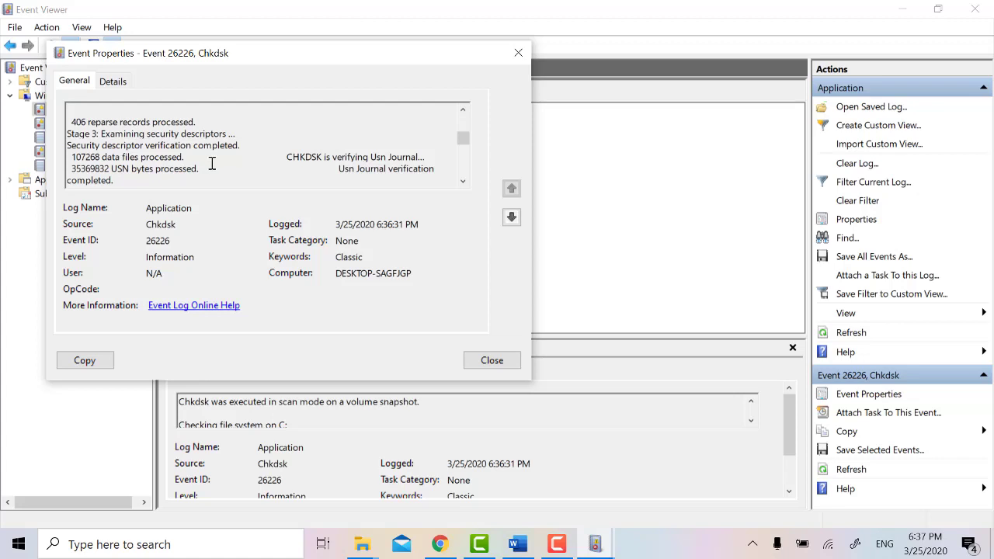
{"action": "scroll", "coordinate": [211, 163], "scroll_direction": "down", "scroll_amount": 1}
{"action": "scroll", "coordinate": [213, 165], "scroll_direction": "down", "scroll_amount": 1}
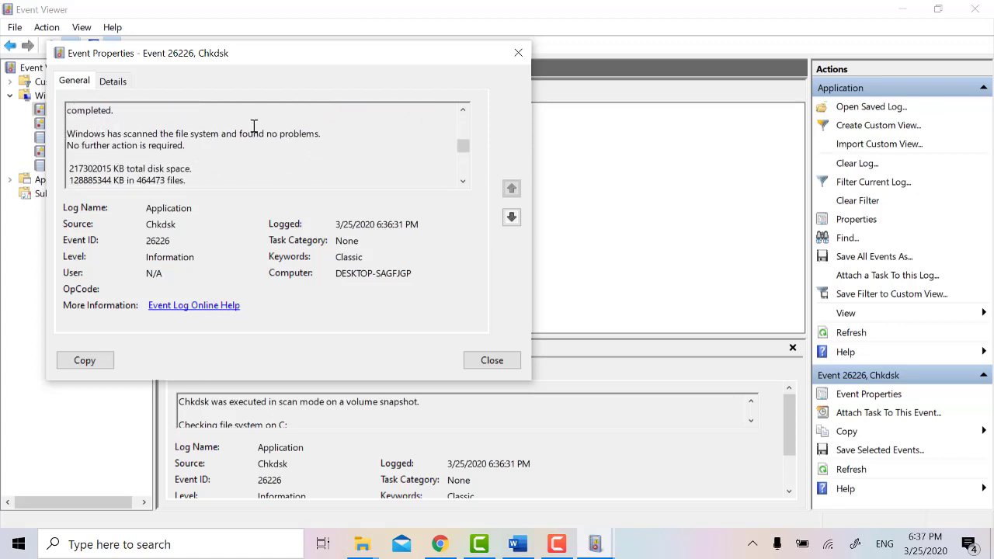
{"action": "scroll", "coordinate": [257, 140], "scroll_direction": "down", "scroll_amount": 4}
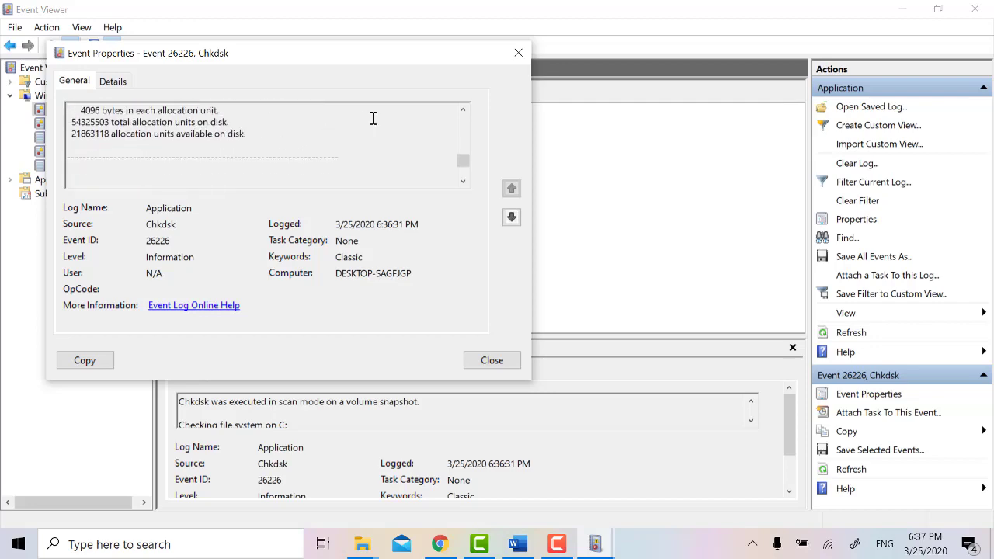
{"action": "left_click", "coordinate": [491, 359]}
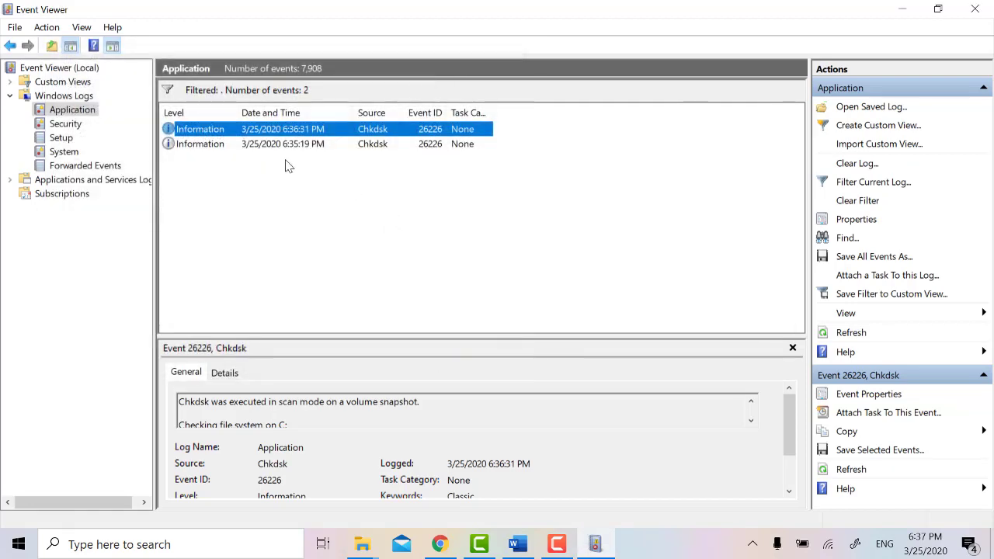
Step: Read the 6:35:19 PM Chkdsk event's report confirming no file system problems
{"action": "double_click", "coordinate": [229, 146]}
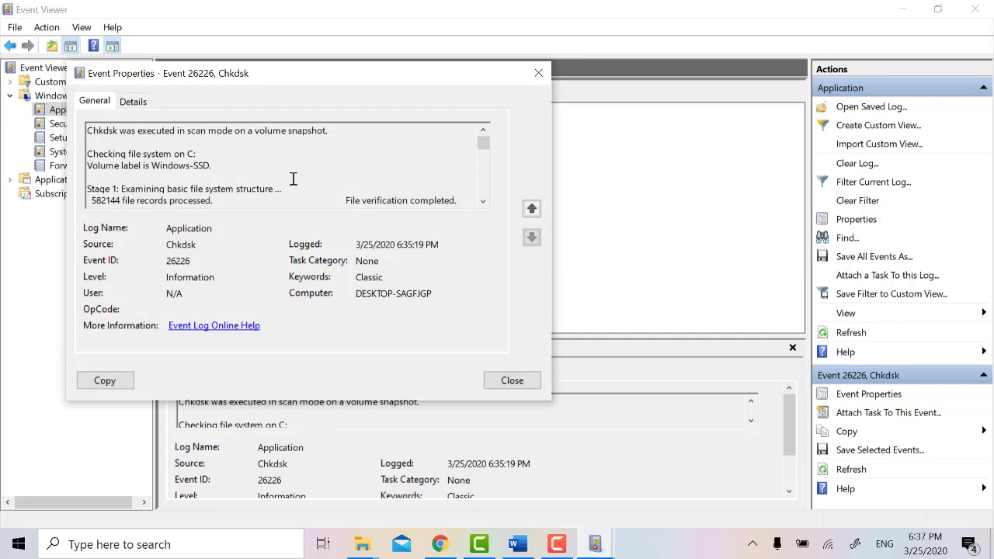
{"action": "scroll", "coordinate": [294, 180], "scroll_direction": "down", "scroll_amount": 8}
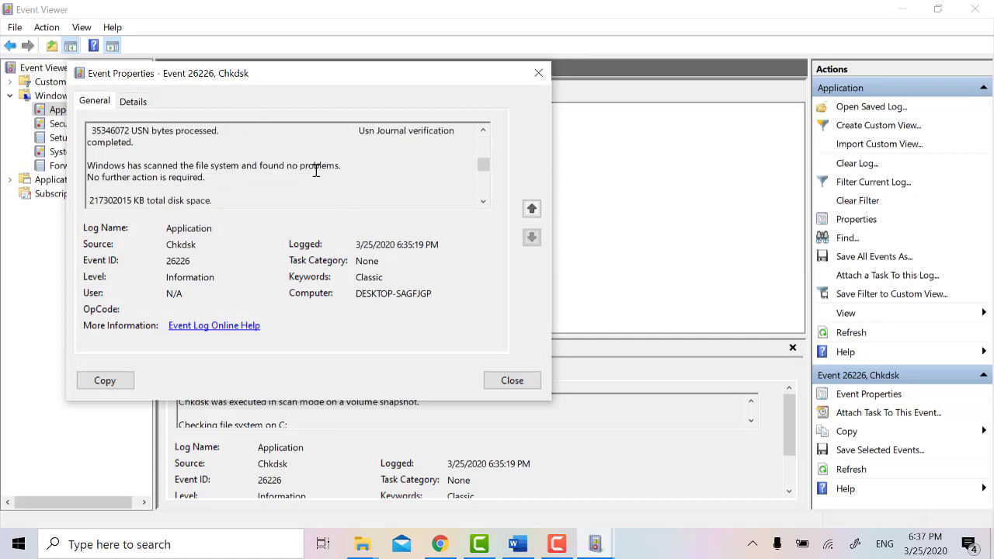
{"action": "scroll", "coordinate": [316, 170], "scroll_direction": "down", "scroll_amount": 10}
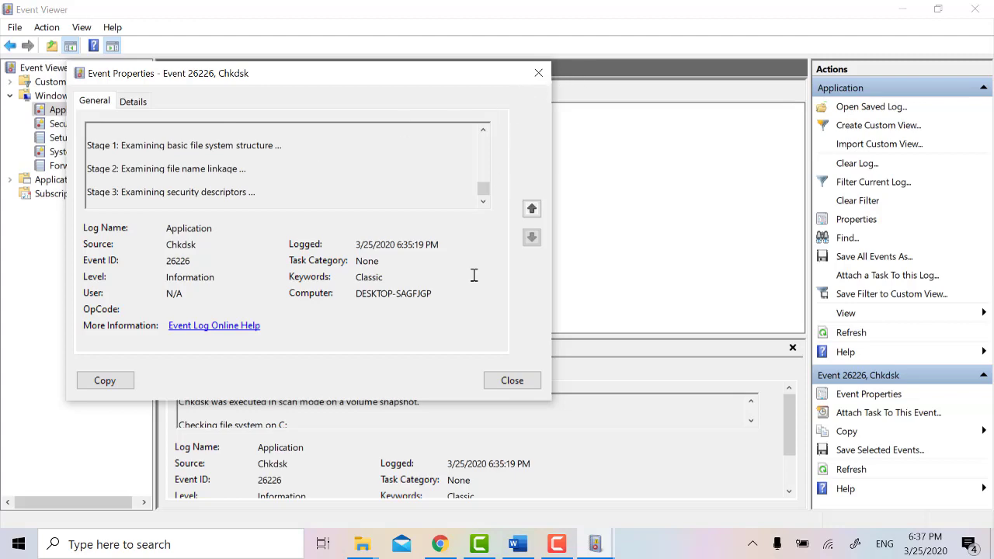
{"action": "left_click", "coordinate": [512, 379]}
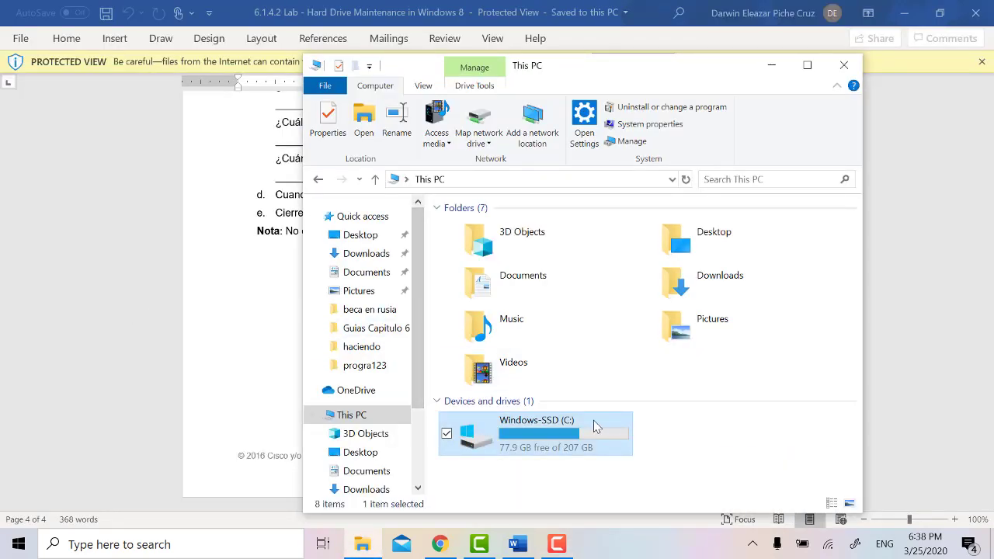
Step: Confirm C: shows OK status in Optimize Drives, then close its dialogs and File Explorer
{"action": "right_click", "coordinate": [593, 425]}
{"action": "left_click", "coordinate": [587, 411]}
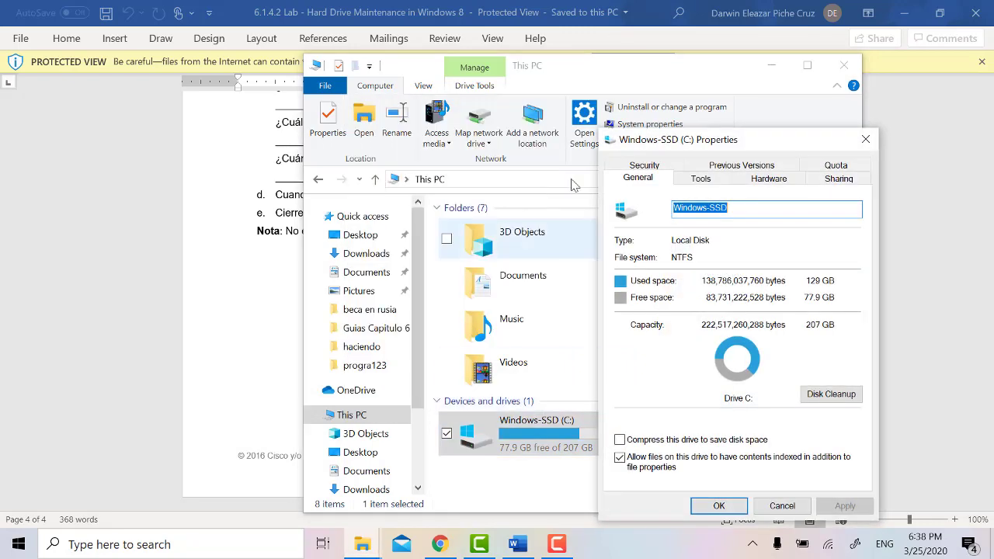
{"action": "left_click", "coordinate": [686, 183]}
{"action": "left_click", "coordinate": [813, 327]}
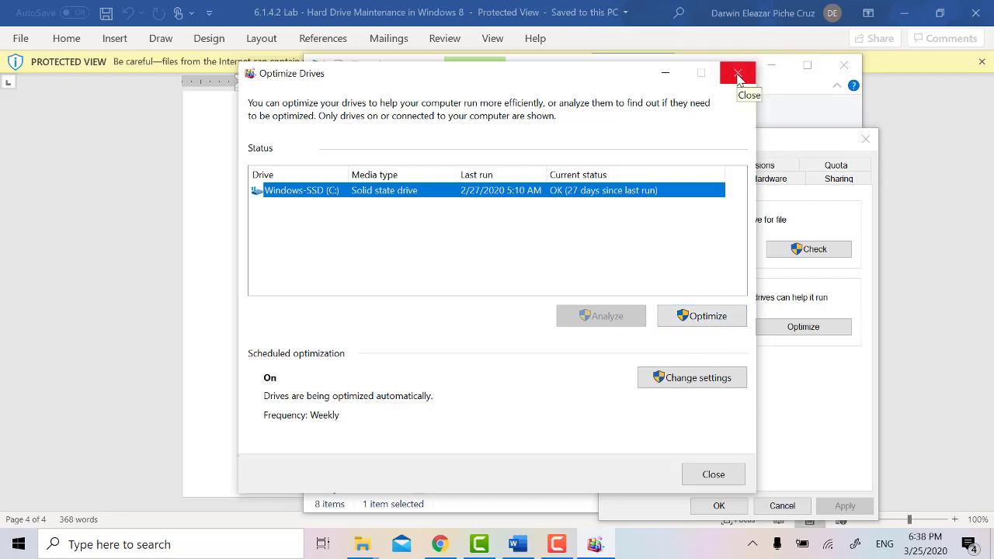
{"action": "left_click", "coordinate": [739, 78]}
{"action": "left_click", "coordinate": [868, 142]}
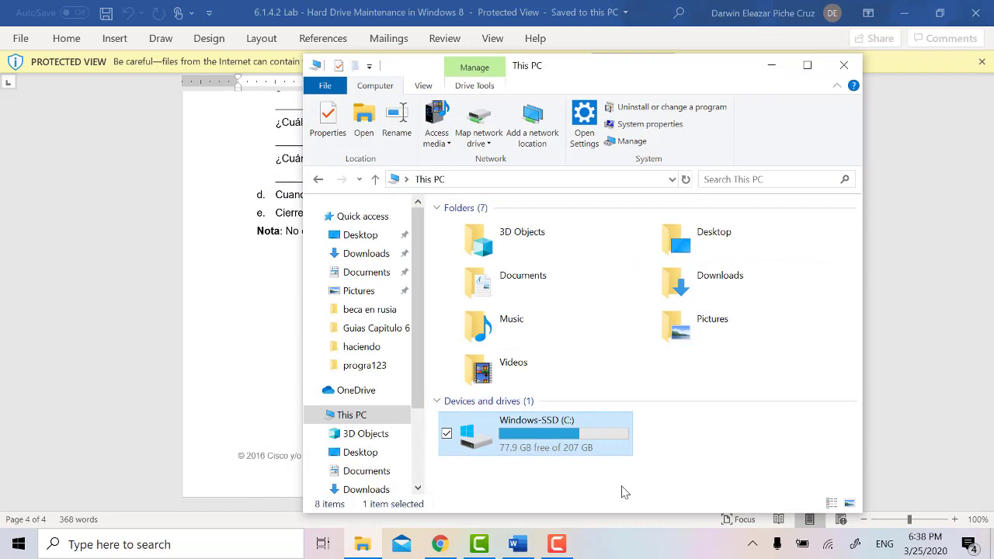
{"action": "left_click", "coordinate": [557, 544]}
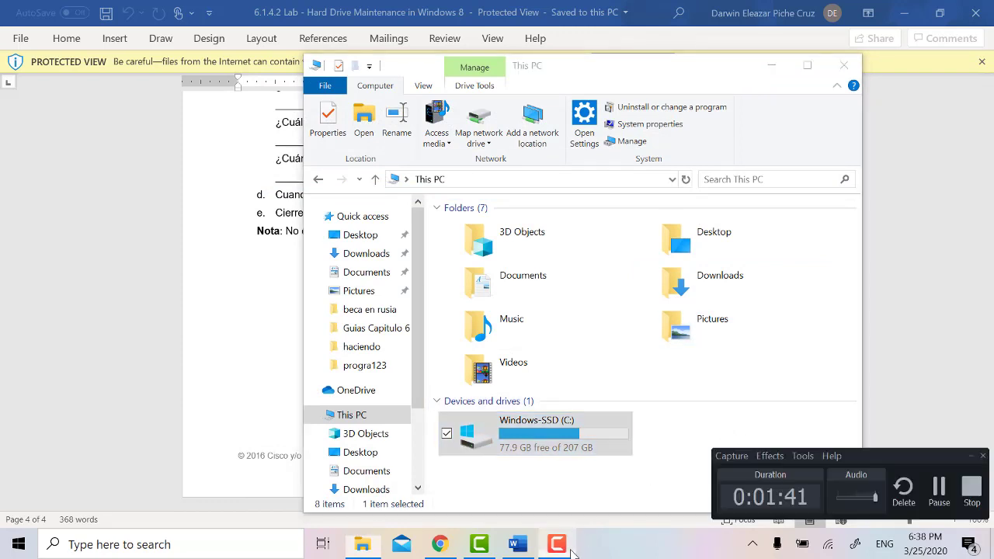
{"action": "left_click", "coordinate": [969, 487]}
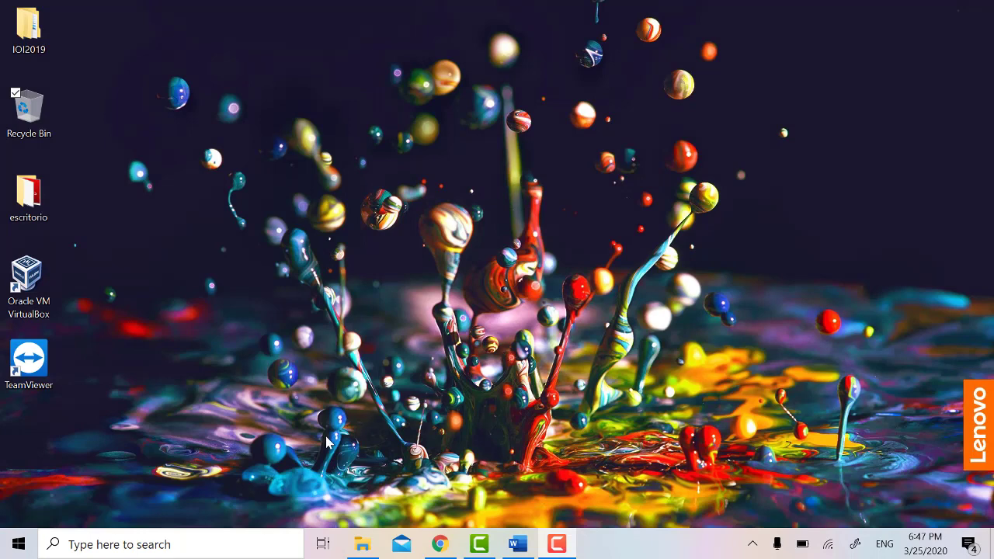
Step: Launch System Information by searching 'inform' in Windows search
{"action": "left_click", "coordinate": [244, 543]}
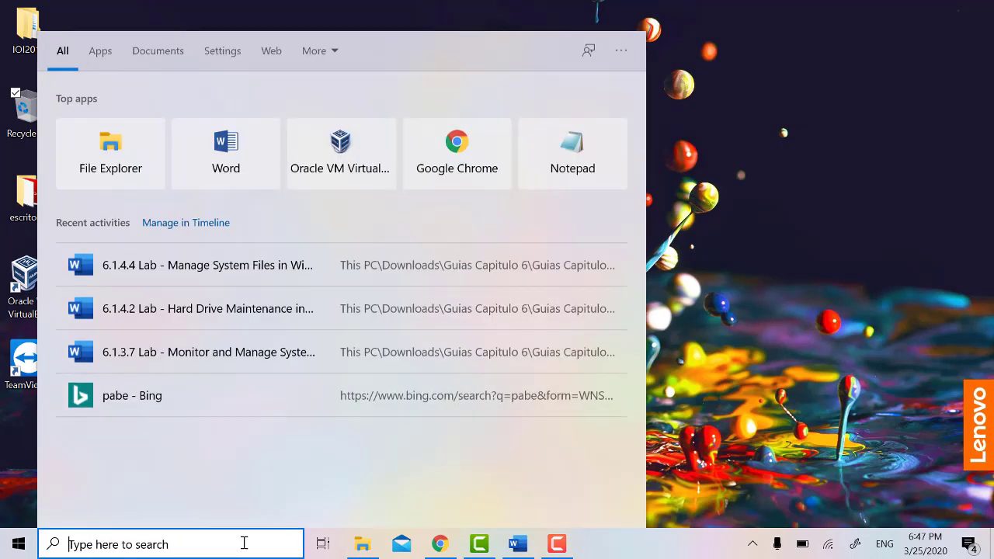
{"action": "type", "text": "msinfo"}
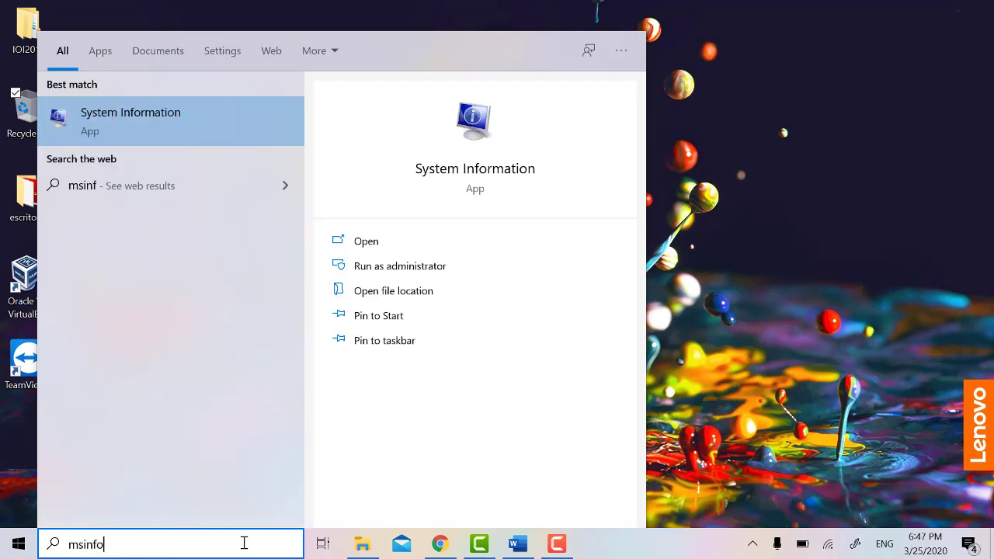
{"action": "key", "text": "BackSpace"}
{"action": "key", "text": "BackSpace"}
{"action": "key", "text": "BackSpace"}
{"action": "key", "text": "BackSpace"}
{"action": "key", "text": "BackSpace"}
{"action": "key", "text": "BackSpace"}
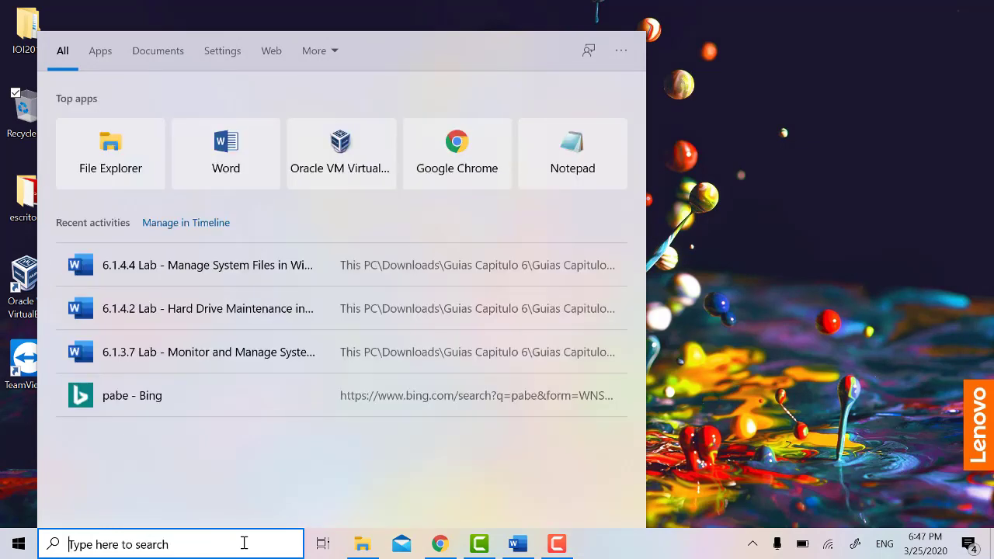
{"action": "type", "text": "inform"}
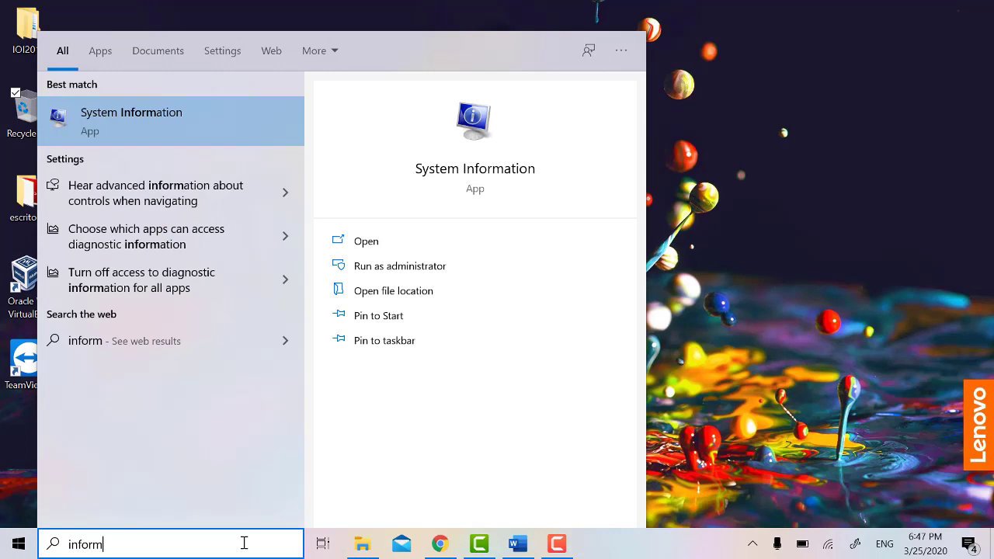
{"action": "key", "text": "Return"}
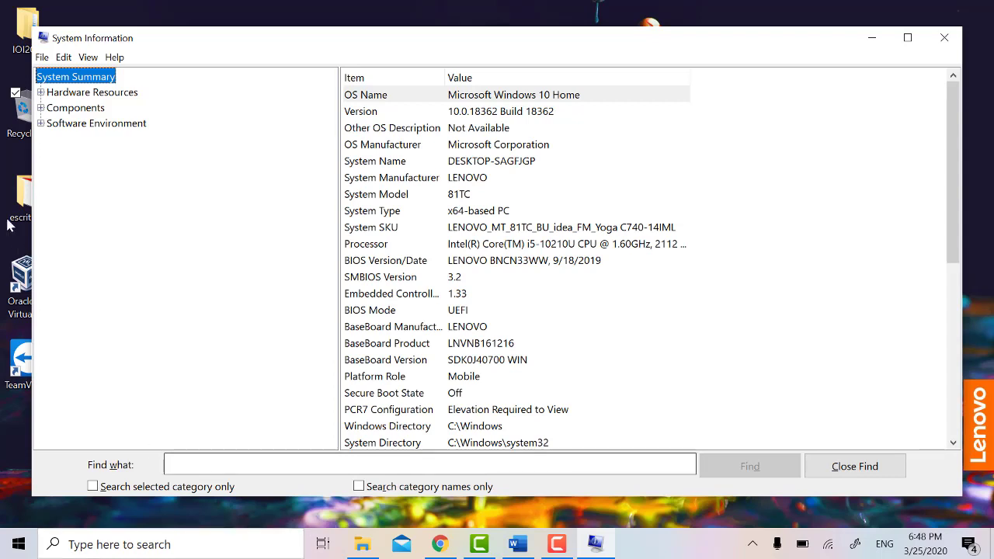
Step: Expand Hardware Resources, Components and Software Environment, review the summary, then close System Information
{"action": "left_click", "coordinate": [41, 92]}
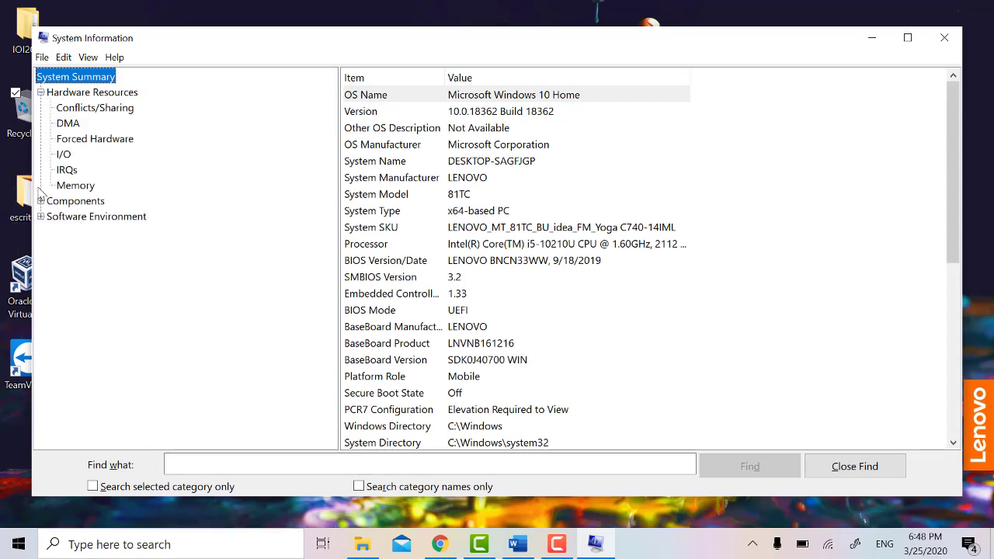
{"action": "left_click", "coordinate": [41, 201]}
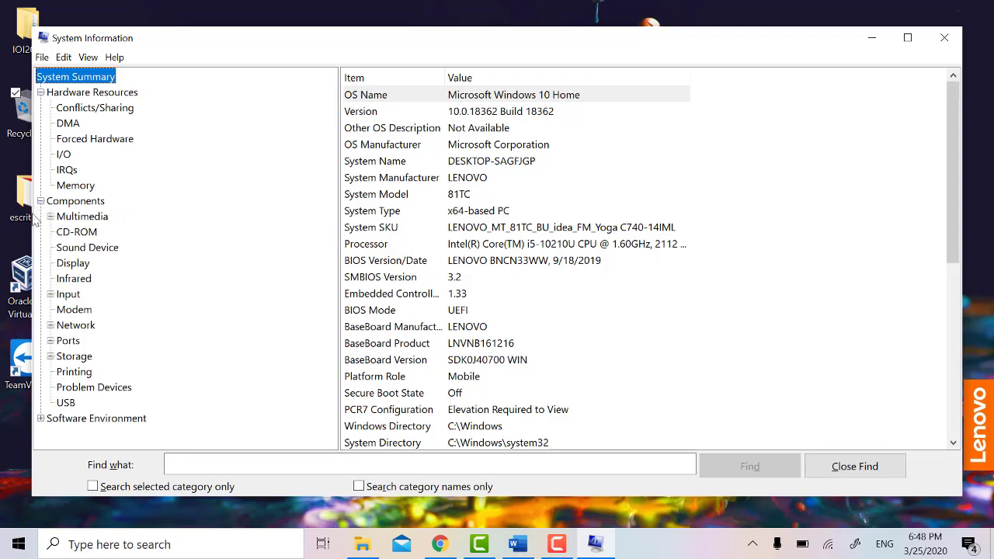
{"action": "left_click", "coordinate": [41, 418]}
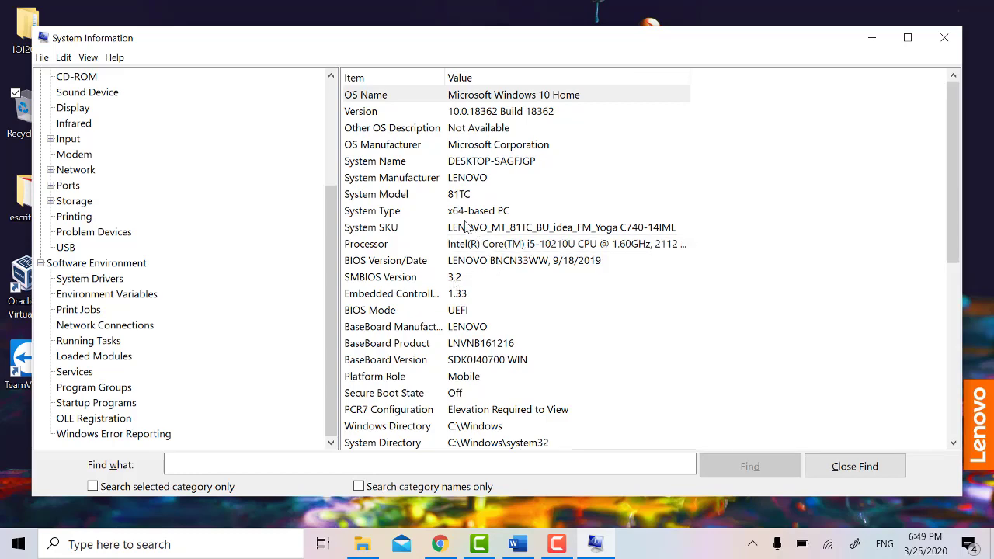
{"action": "scroll", "coordinate": [477, 264], "scroll_direction": "down", "scroll_amount": 3}
{"action": "scroll", "coordinate": [483, 285], "scroll_direction": "down", "scroll_amount": 2}
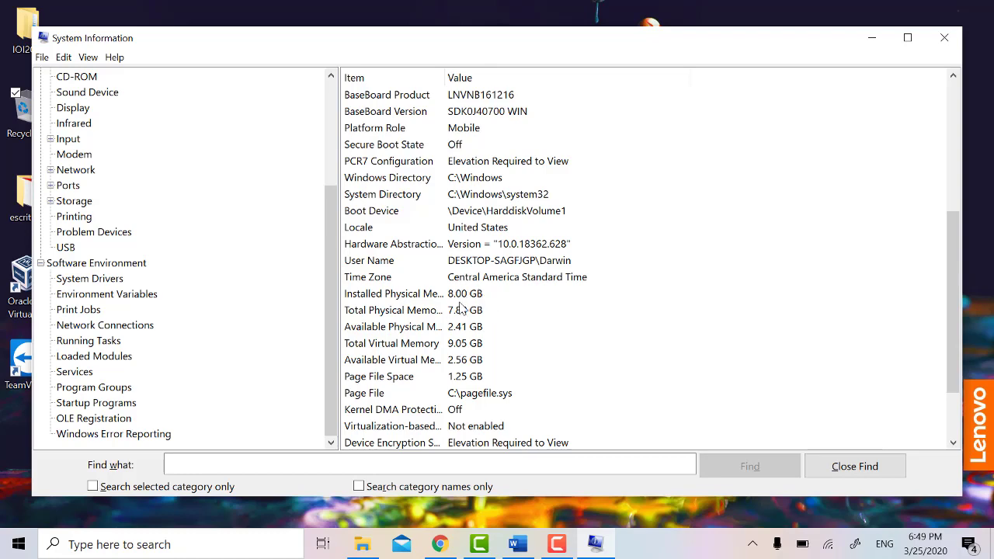
{"action": "scroll", "coordinate": [497, 334], "scroll_direction": "down", "scroll_amount": 2}
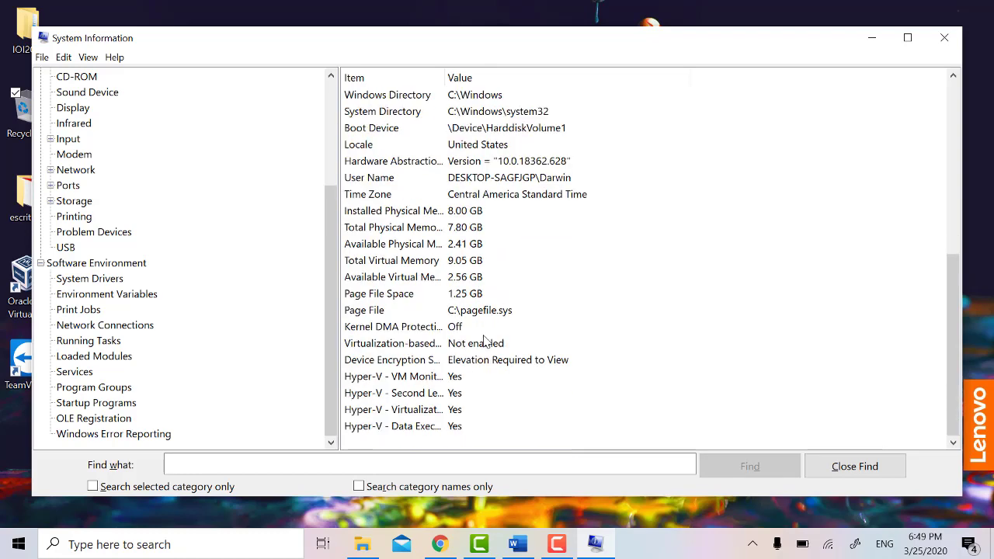
{"action": "scroll", "coordinate": [509, 344], "scroll_direction": "up", "scroll_amount": 6}
{"action": "scroll", "coordinate": [509, 344], "scroll_direction": "up", "scroll_amount": 1}
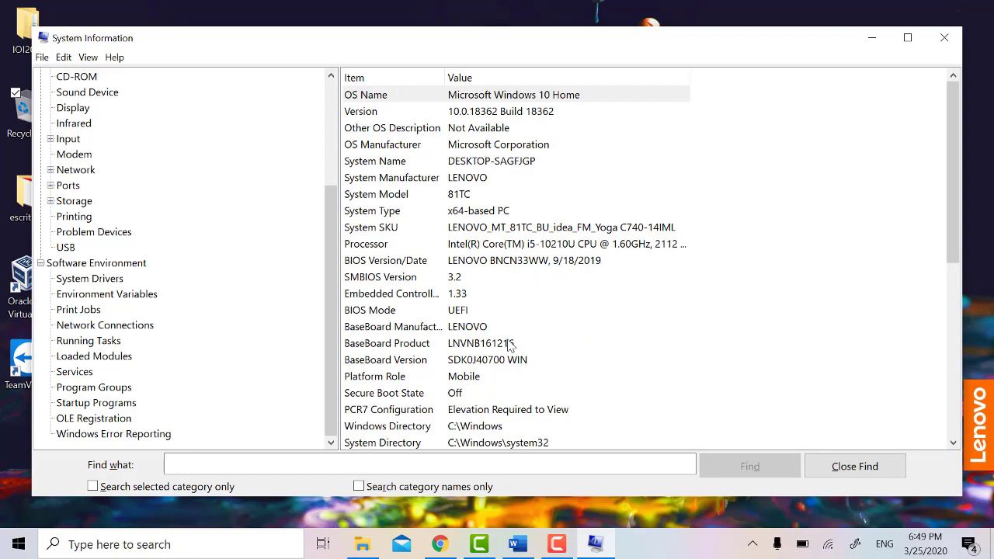
{"action": "key", "text": "alt+F4"}
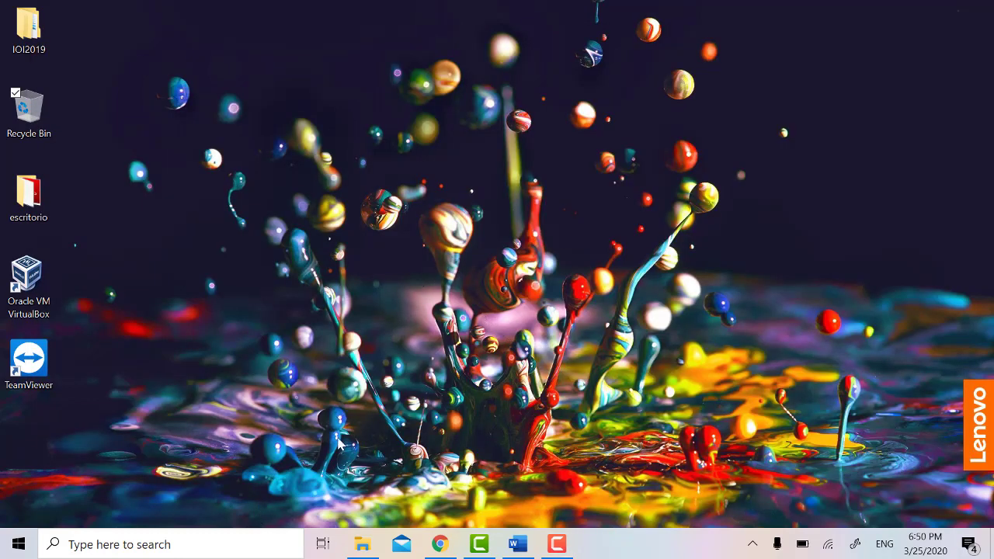
{"action": "left_click", "coordinate": [225, 546]}
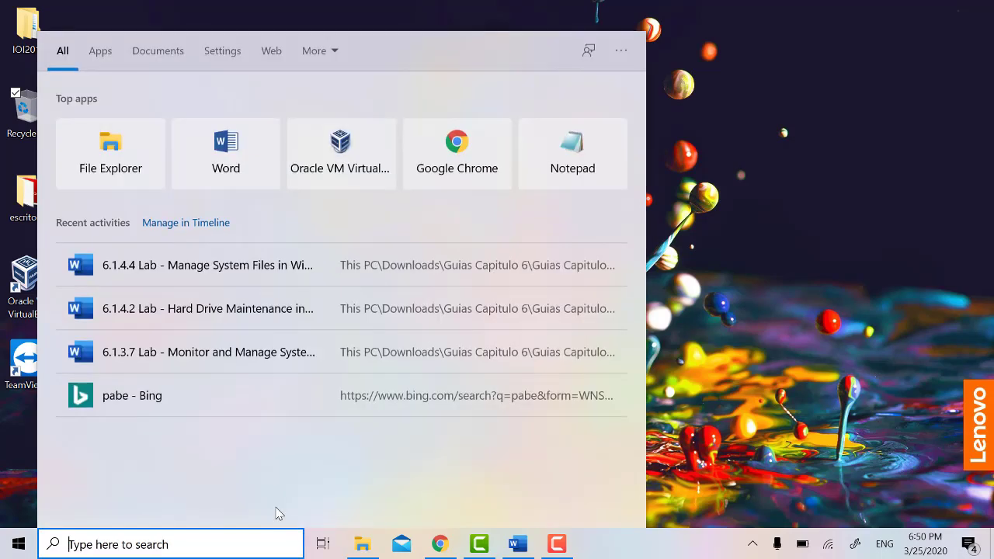
{"action": "type", "text": "msconfi"}
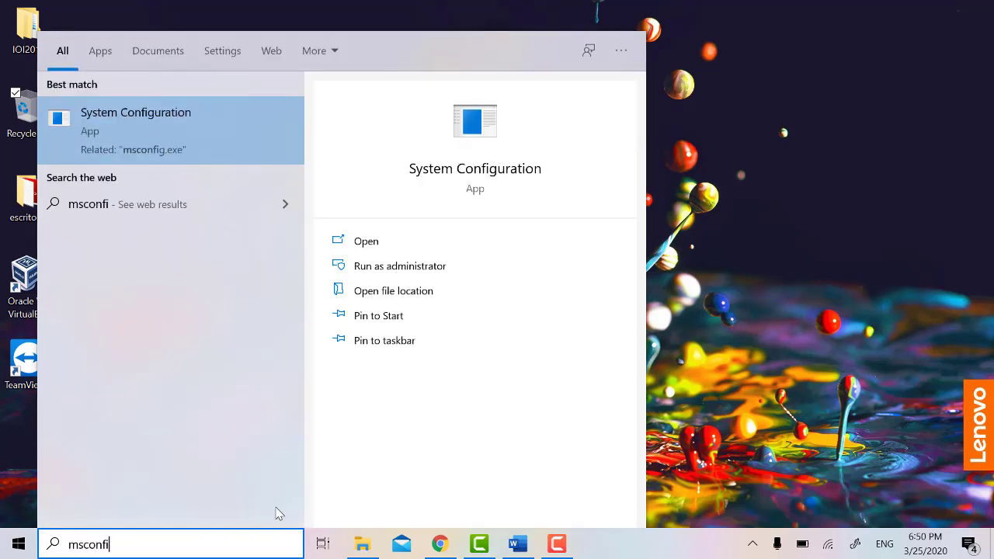
{"action": "key", "text": "Return"}
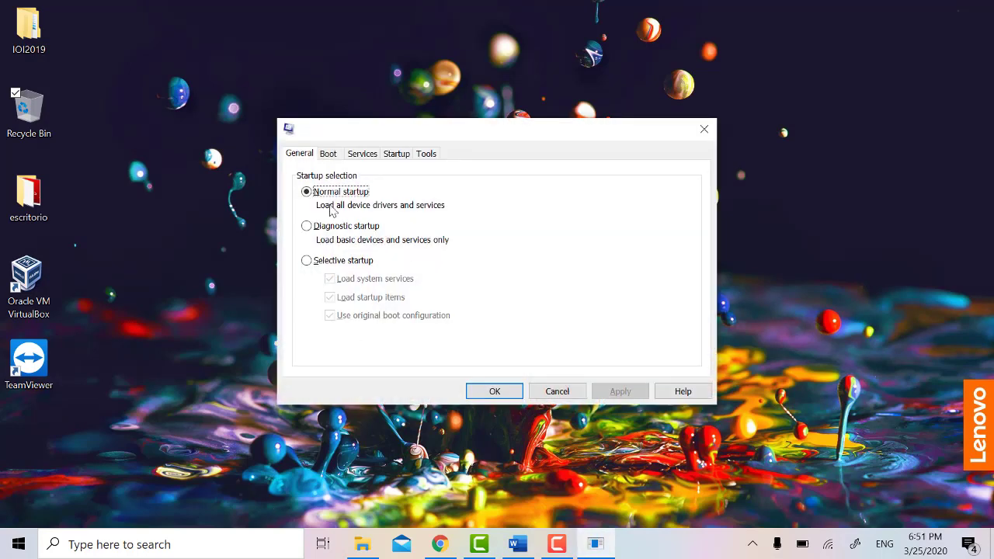
{"action": "left_click", "coordinate": [328, 154]}
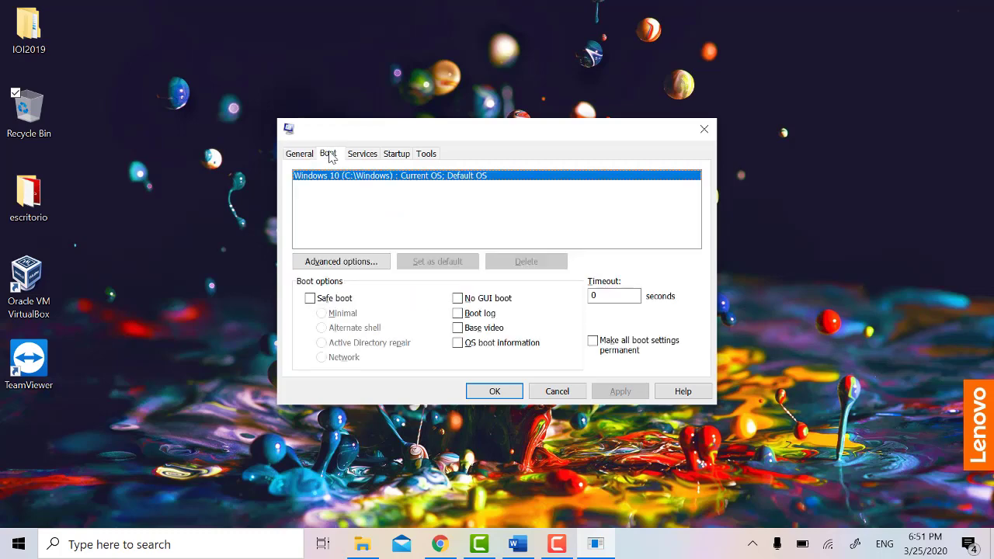
{"action": "left_click", "coordinate": [364, 154]}
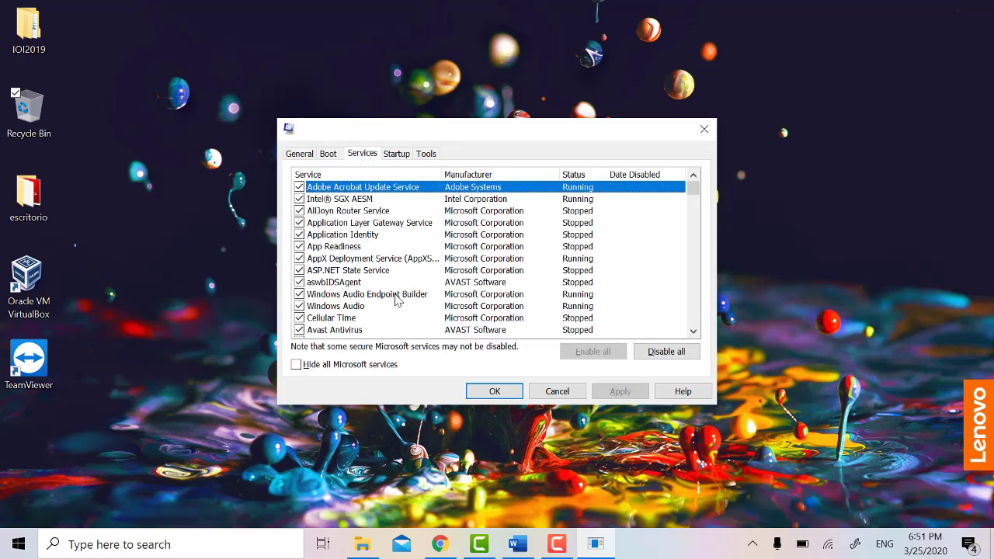
{"action": "scroll", "coordinate": [396, 300], "scroll_direction": "down", "scroll_amount": 9}
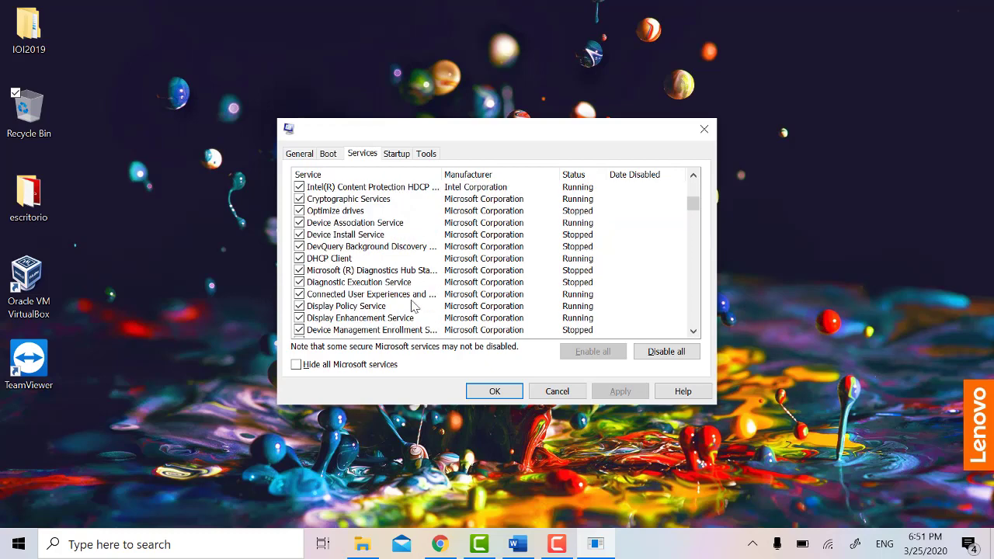
{"action": "scroll", "coordinate": [412, 306], "scroll_direction": "down", "scroll_amount": 6}
{"action": "left_click", "coordinate": [690, 273]}
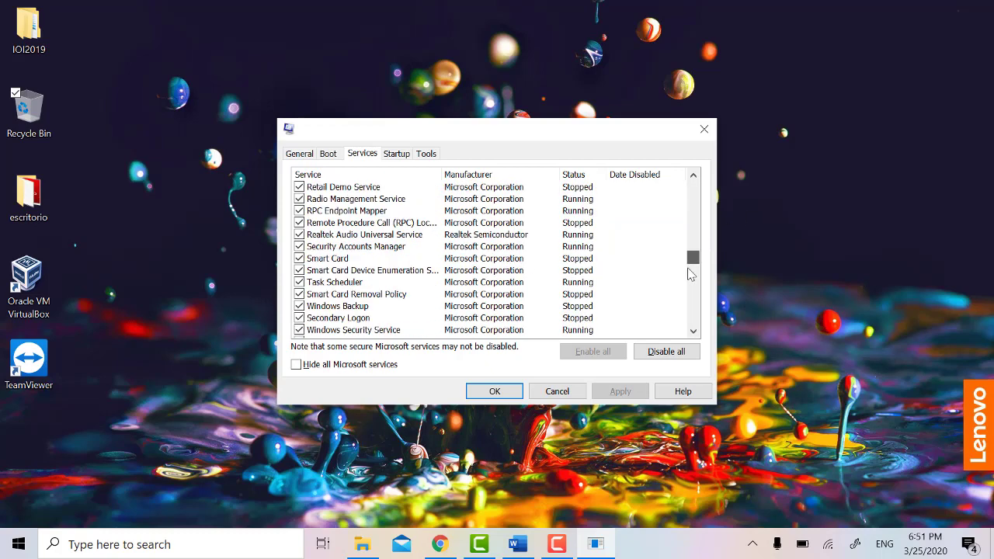
{"action": "left_click_drag", "start_coordinate": [690, 274], "coordinate": [692, 313]}
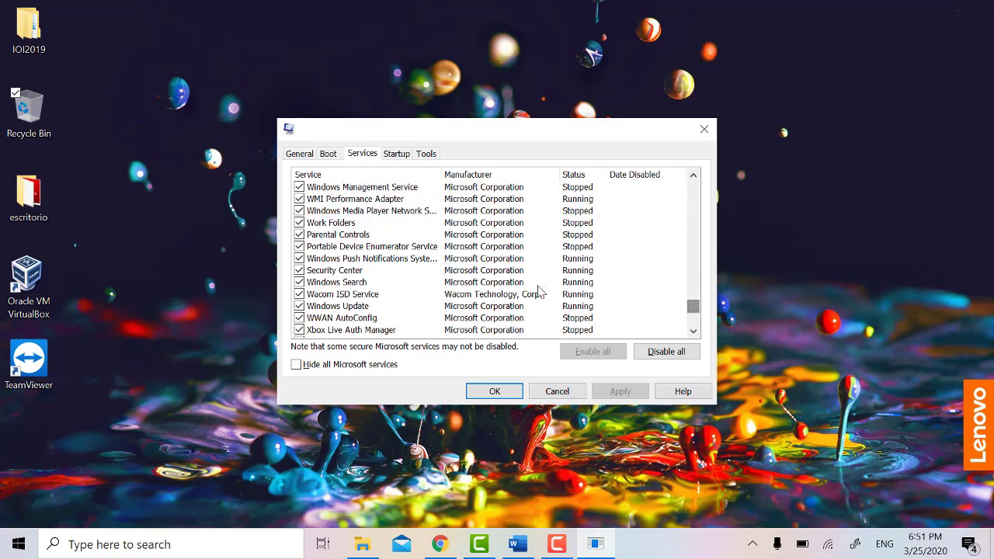
{"action": "scroll", "coordinate": [408, 287], "scroll_direction": "down", "scroll_amount": 1}
{"action": "scroll", "coordinate": [394, 306], "scroll_direction": "up", "scroll_amount": 4}
{"action": "scroll", "coordinate": [395, 305], "scroll_direction": "up", "scroll_amount": 1}
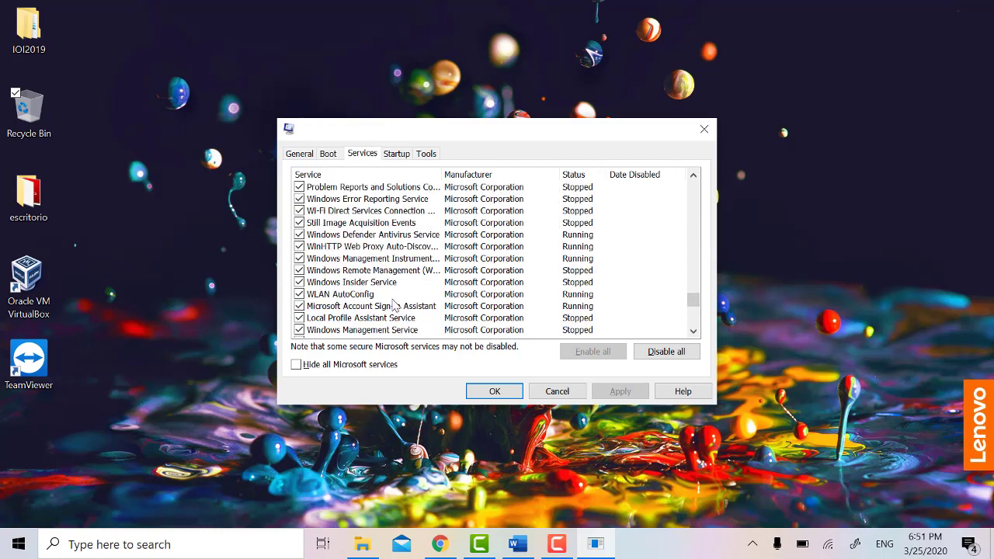
{"action": "scroll", "coordinate": [394, 305], "scroll_direction": "up", "scroll_amount": 1}
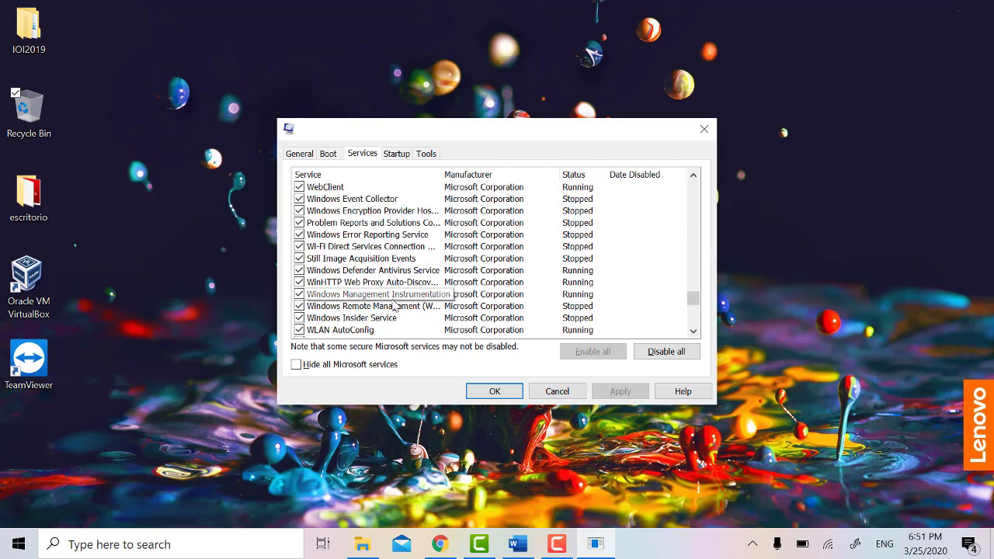
{"action": "scroll", "coordinate": [394, 305], "scroll_direction": "up", "scroll_amount": 1}
{"action": "left_click", "coordinate": [400, 156]}
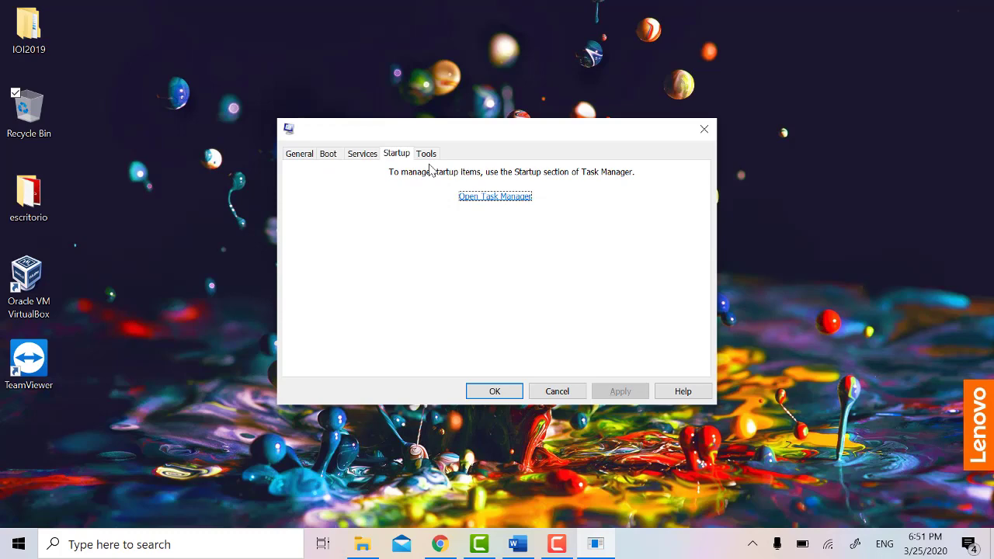
{"action": "left_click", "coordinate": [427, 154]}
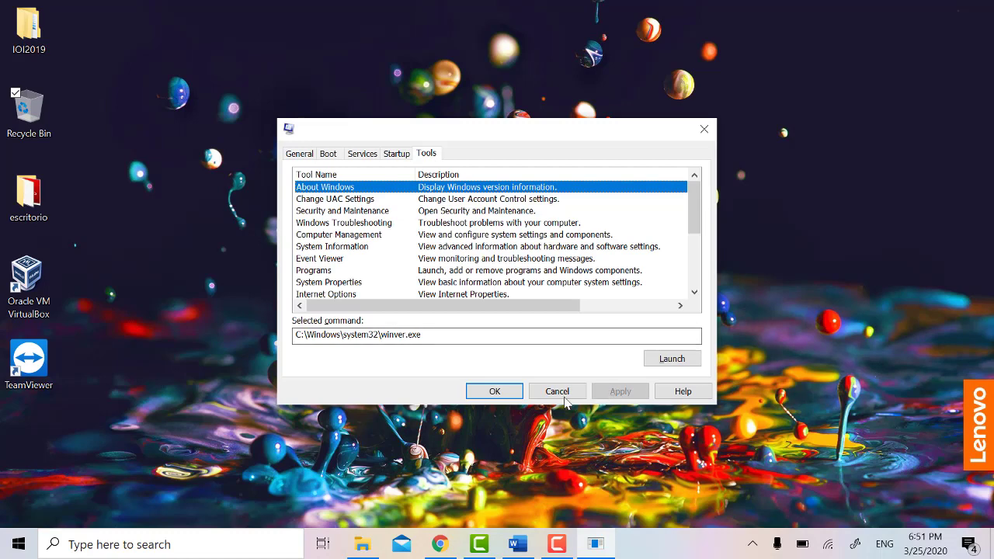
{"action": "left_click", "coordinate": [566, 395]}
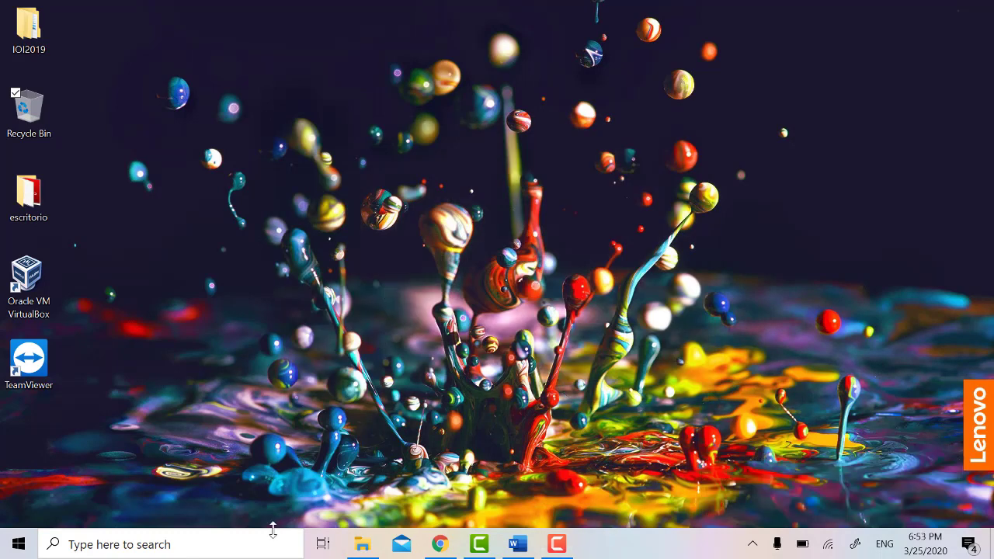
Step: Search for dxdiag in the taskbar search and launch the DirectX Diagnostic Tool
{"action": "left_click", "coordinate": [272, 544]}
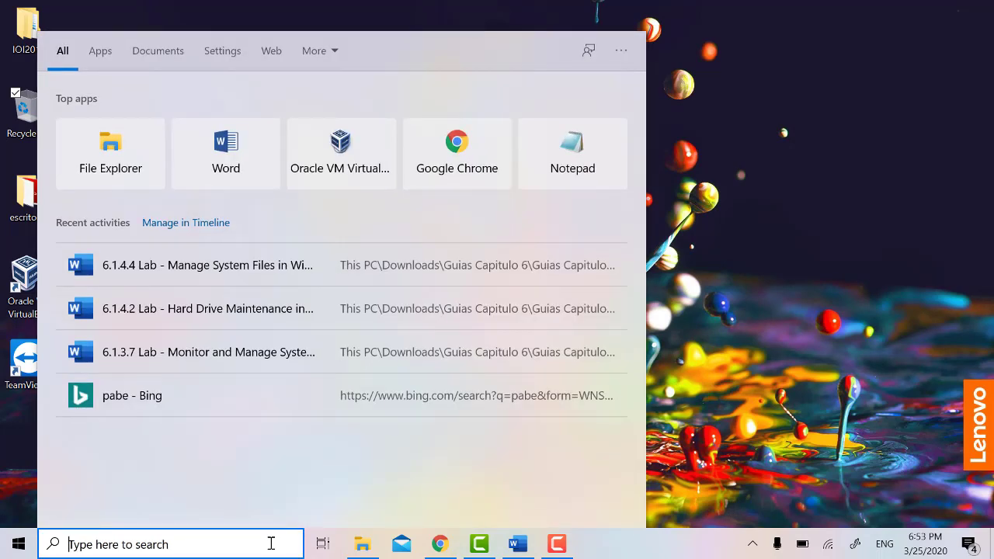
{"action": "type", "text": "dxd"}
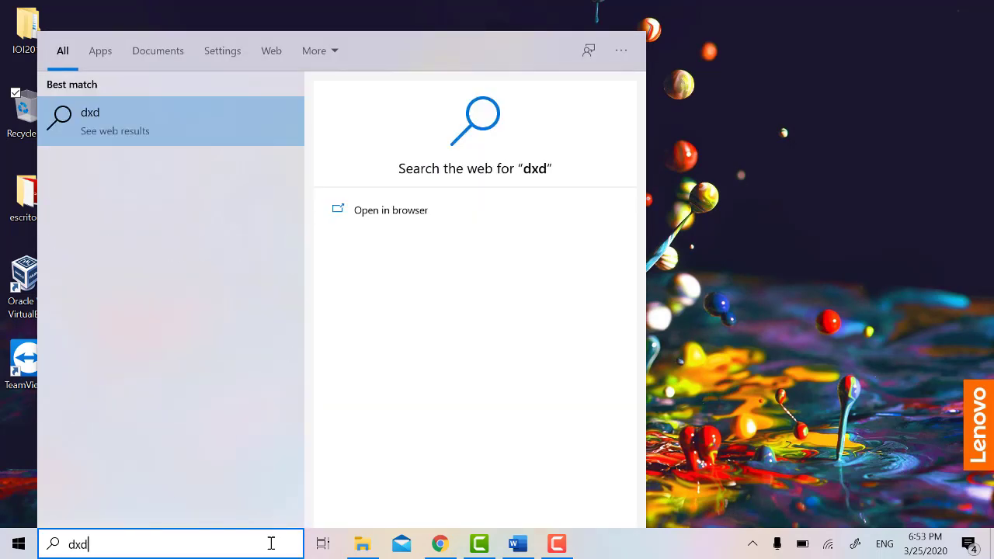
{"action": "type", "text": "iag"}
{"action": "key", "text": "BackSpace"}
{"action": "key", "text": "BackSpace"}
{"action": "key", "text": "BackSpace"}
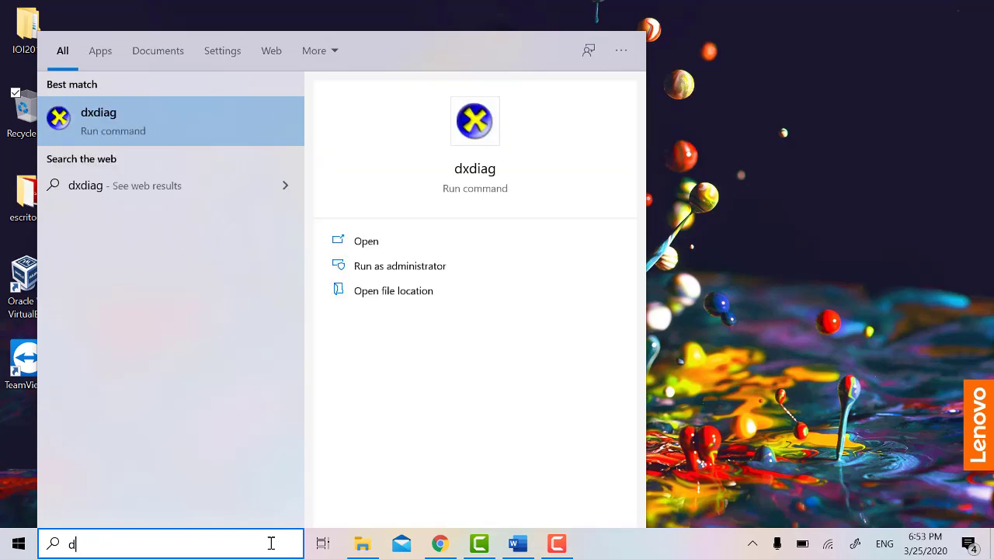
{"action": "key", "text": "BackSpace"}
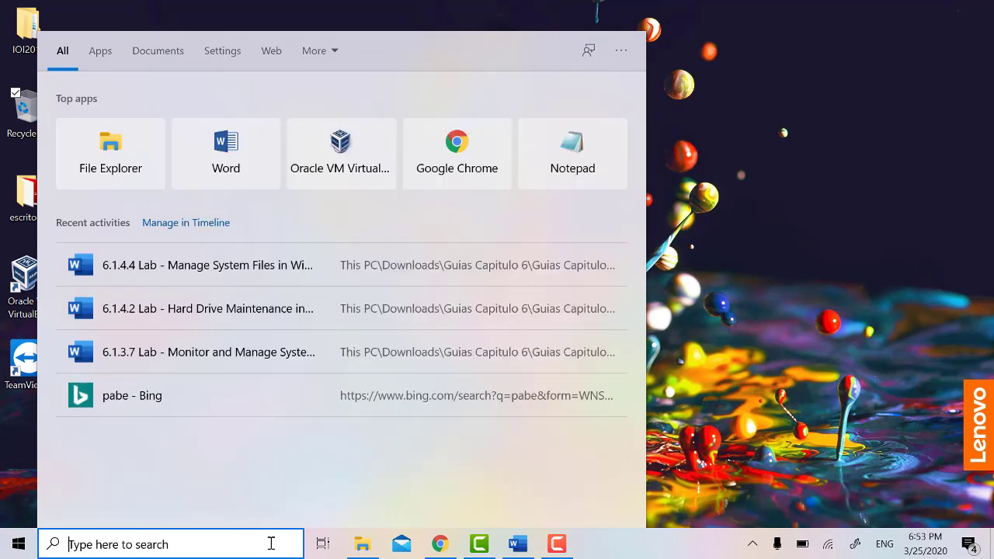
{"action": "type", "text": "dxdiag"}
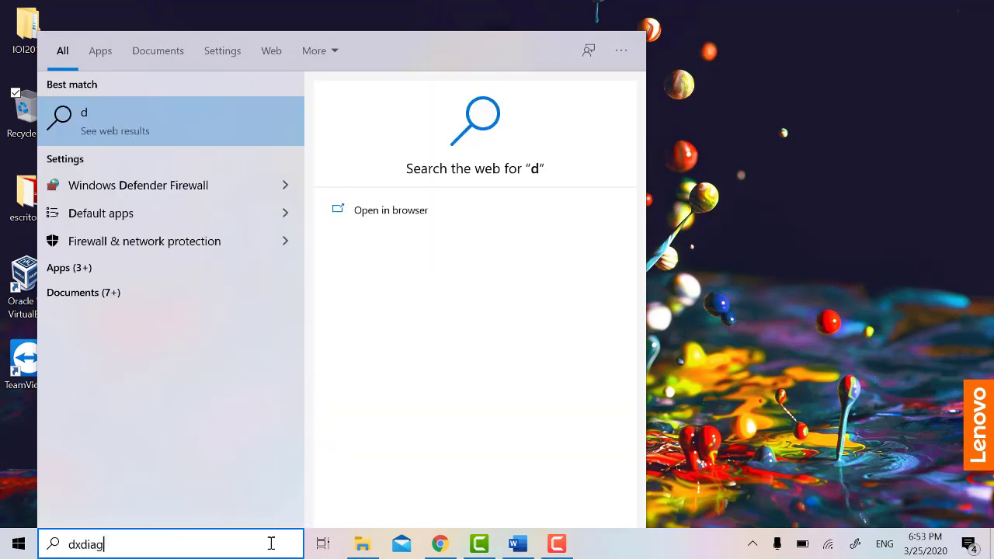
{"action": "key", "text": "Return"}
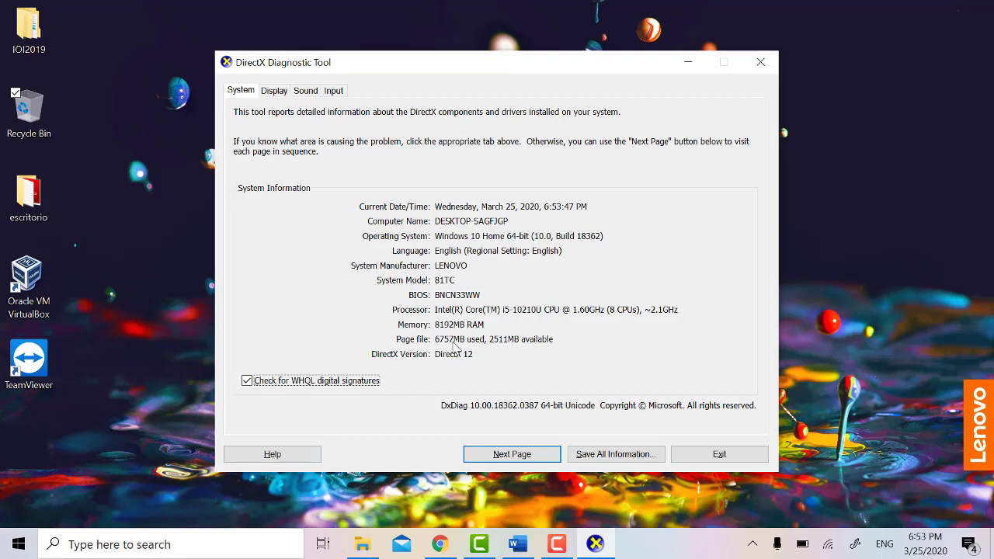
Step: Page through the Display, Sound and Input tabs, then exit the DirectX Diagnostic Tool
{"action": "left_click", "coordinate": [528, 457]}
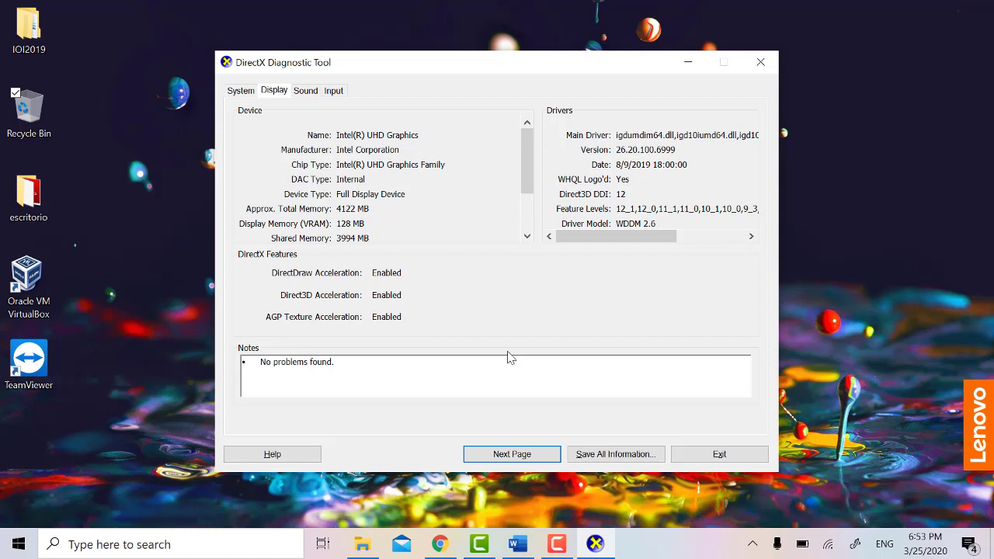
{"action": "left_click", "coordinate": [508, 454]}
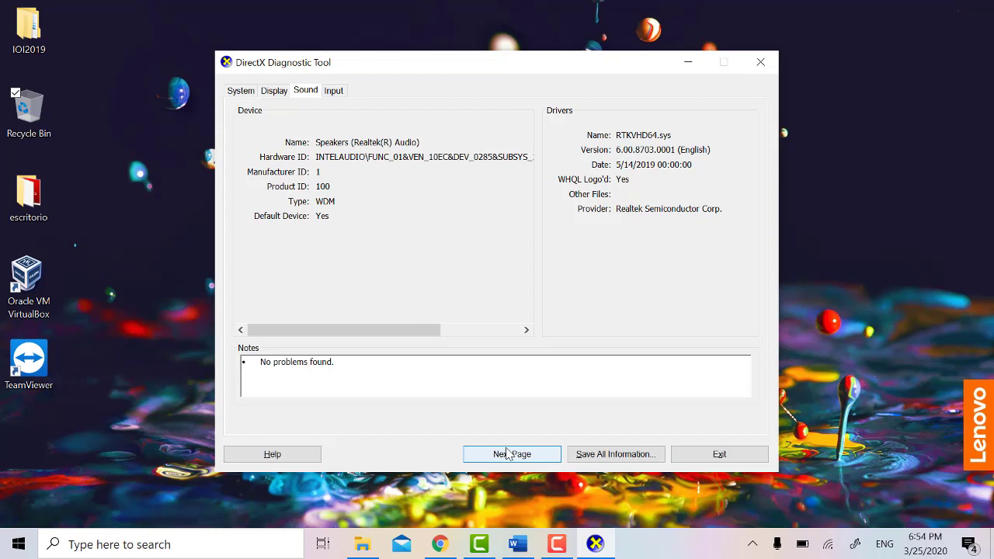
{"action": "left_click", "coordinate": [506, 451]}
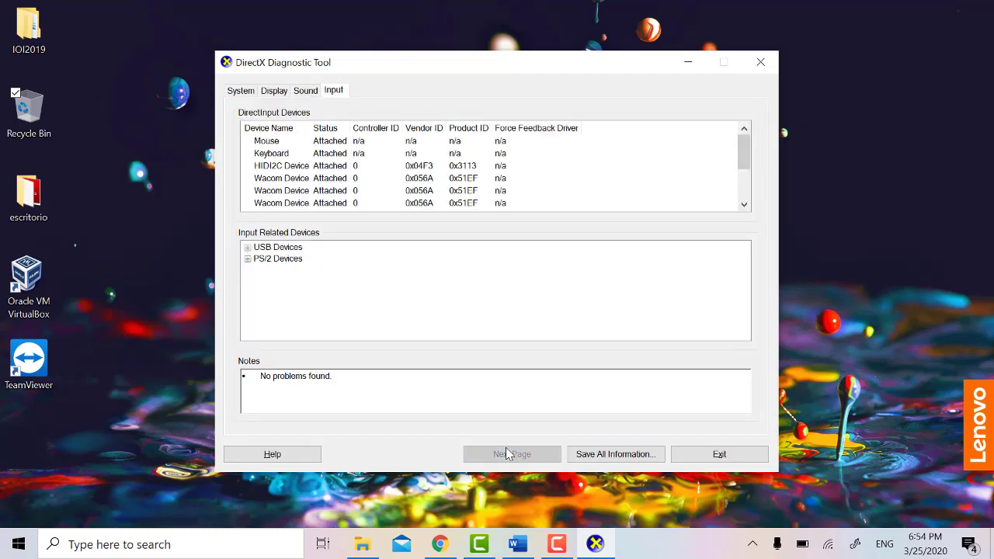
{"action": "left_click", "coordinate": [718, 458]}
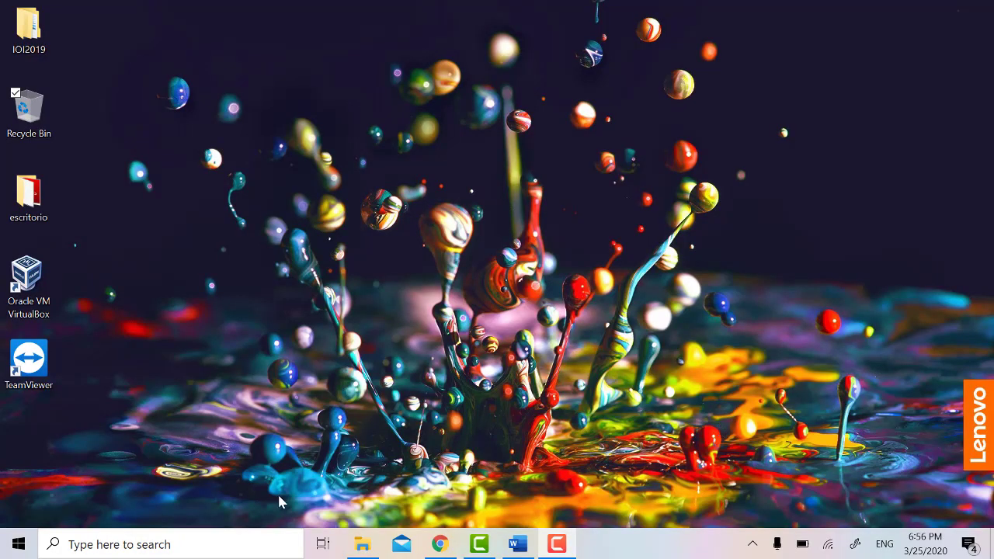
Step: Open Command Prompt from search and run help to list all commands
{"action": "left_click", "coordinate": [264, 543]}
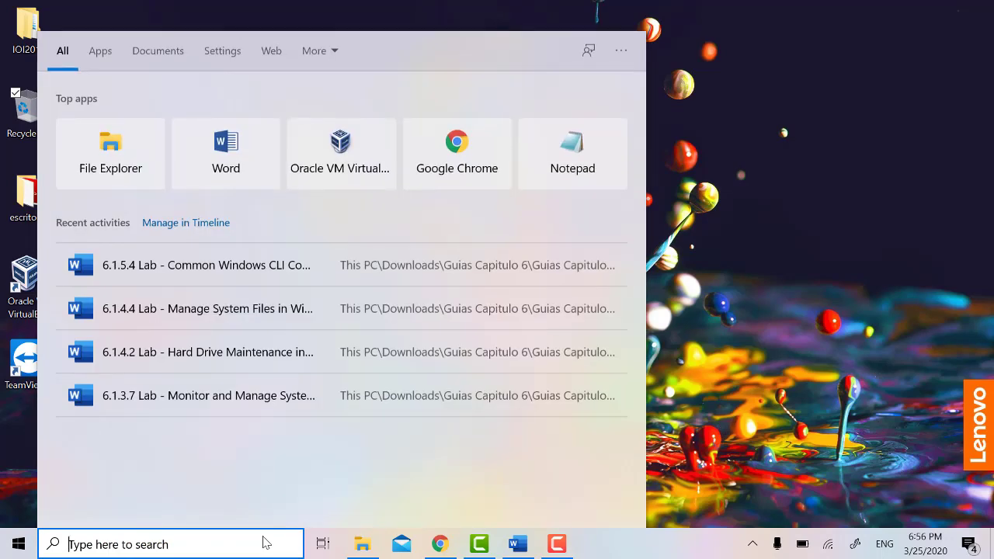
{"action": "type", "text": "comma"}
{"action": "key", "text": "Return"}
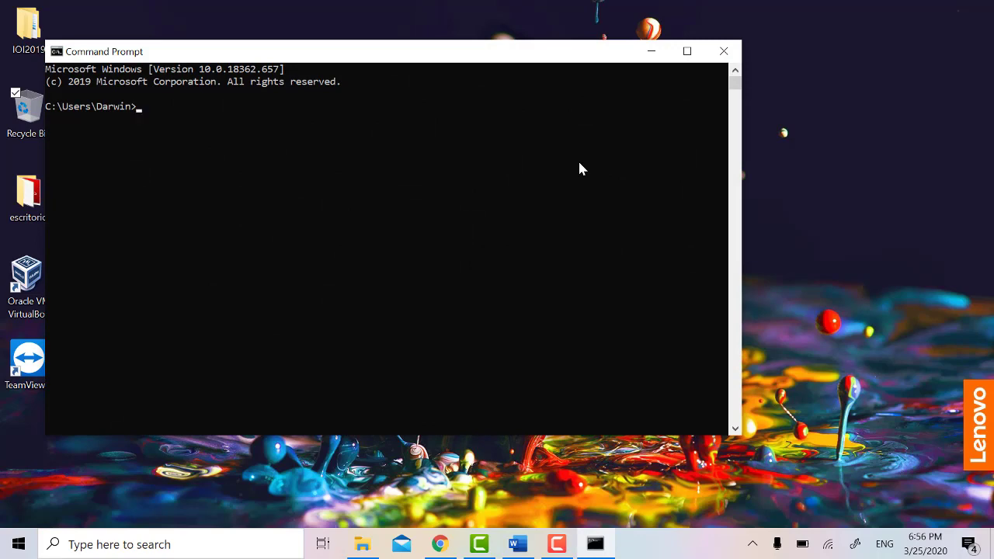
{"action": "type", "text": "help"}
{"action": "key", "text": "Return"}
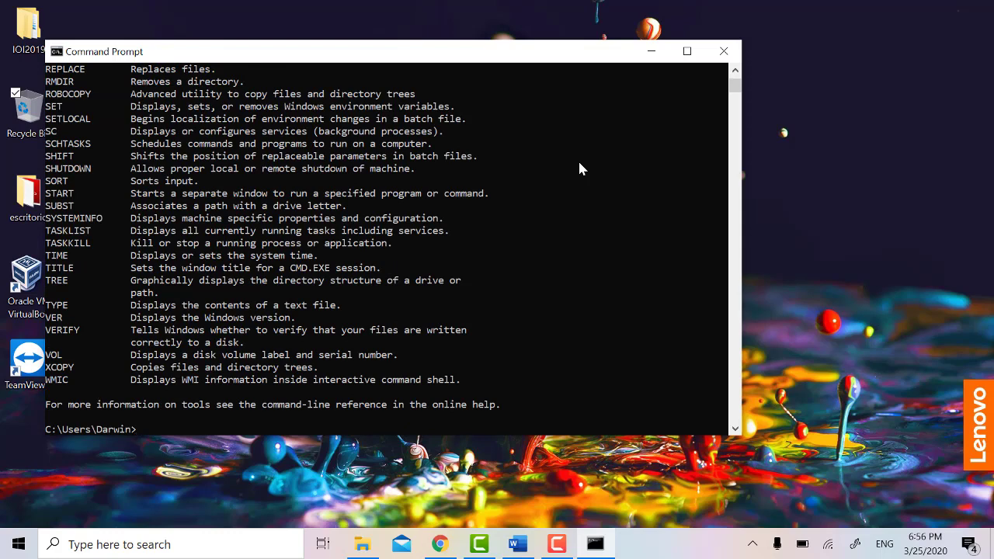
{"action": "scroll", "coordinate": [580, 163], "scroll_direction": "up", "scroll_amount": 20}
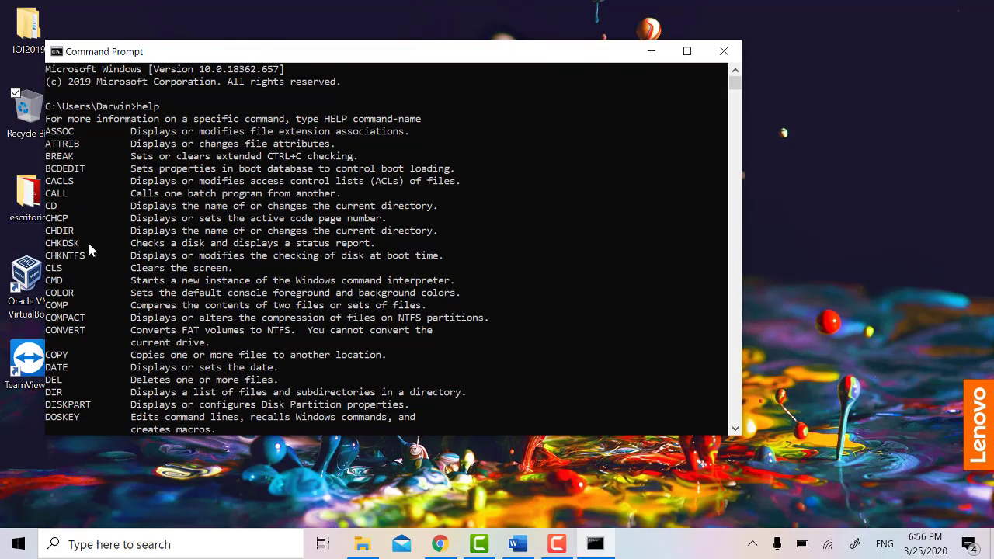
{"action": "scroll", "coordinate": [116, 233], "scroll_direction": "down", "scroll_amount": 20}
Step: Clear the console with cls, rerun help, then display the md /? help text
{"action": "type", "text": "cls"}
{"action": "key", "text": "Return"}
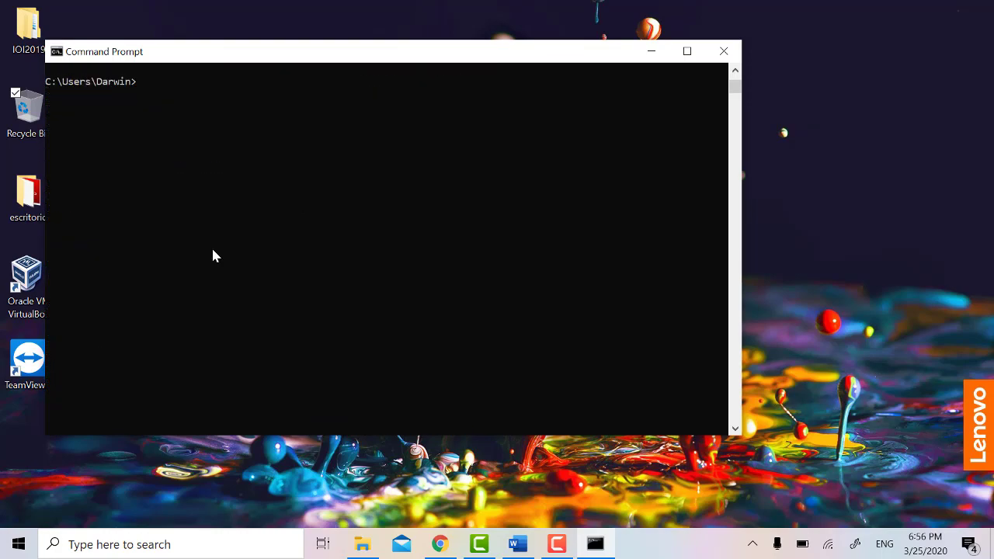
{"action": "type", "text": "help"}
{"action": "key", "text": "Return"}
{"action": "scroll", "coordinate": [245, 262], "scroll_direction": "up", "scroll_amount": 5}
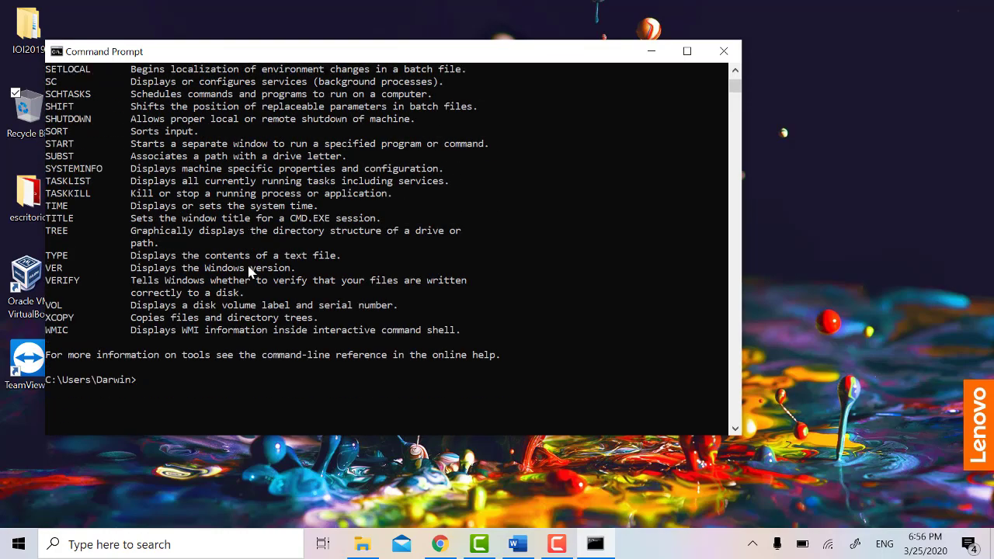
{"action": "type", "text": "md /?"}
{"action": "key", "text": "Return"}
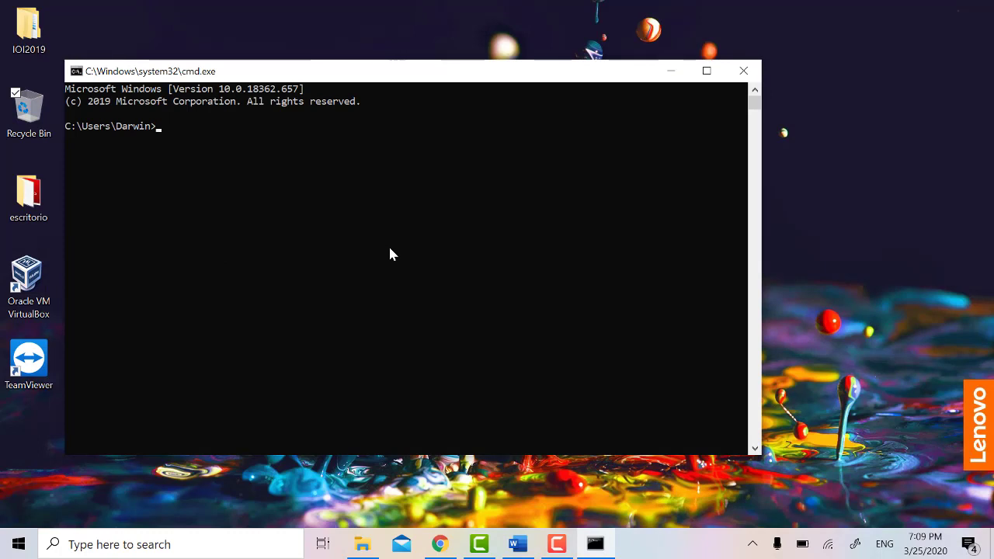
Step: Show the current folder with cd and list the home folder with dir
{"action": "type", "text": "cd"}
{"action": "key", "text": "Return"}
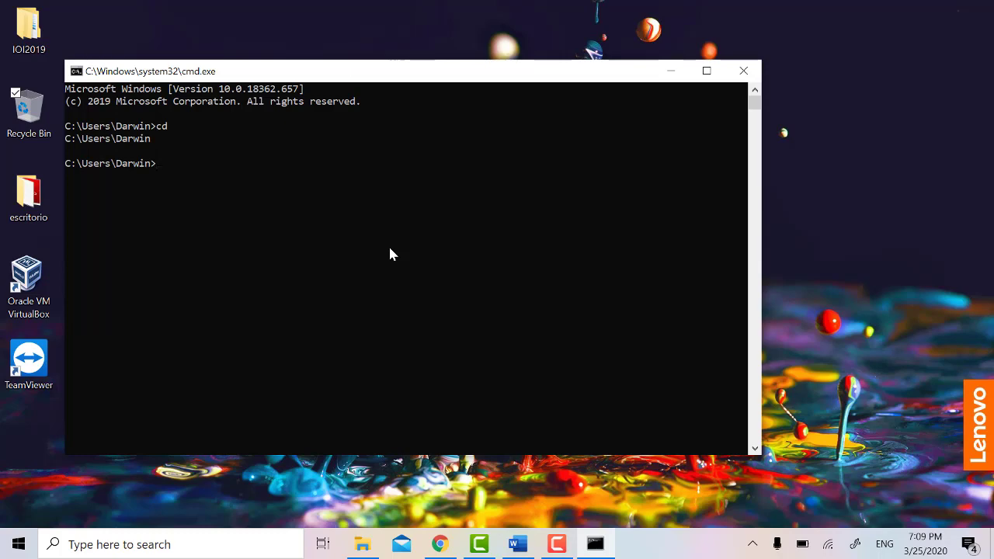
{"action": "type", "text": "dir"}
{"action": "key", "text": "Return"}
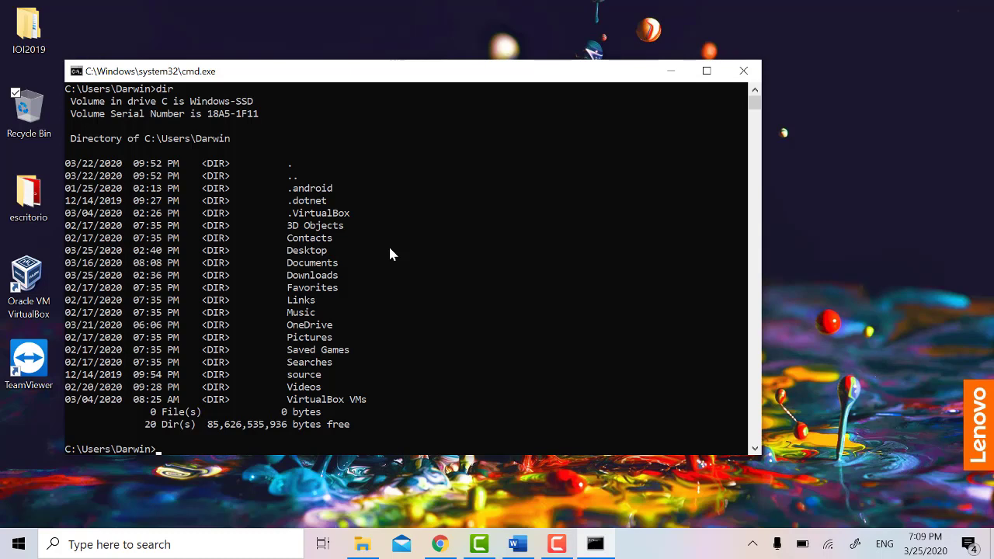
Step: Create ITEfolder1, ITEfolder2 and ITEfolder3 with mkdir and confirm them with dir
{"action": "type", "text": "mkdir"}
{"action": "type", "text": " I"}
{"action": "type", "text": "TE"}
{"action": "type", "text": "for"}
{"action": "type", "text": "lder1"}
{"action": "type", "text": ","}
{"action": "key", "text": "BackSpace"}
{"action": "type", "text": "ITEfold"}
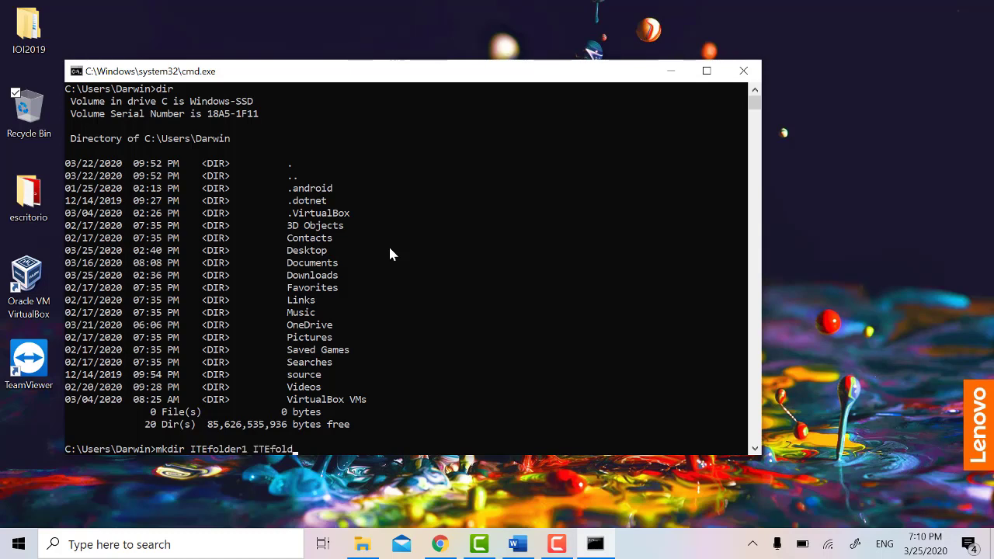
{"action": "type", "text": "er2 ITEfolder3"}
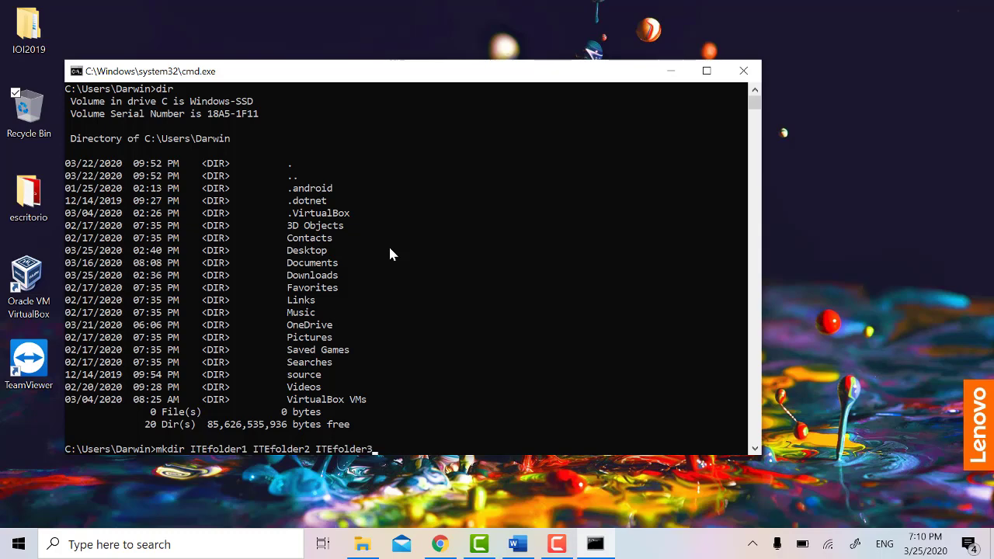
{"action": "key", "text": "Return"}
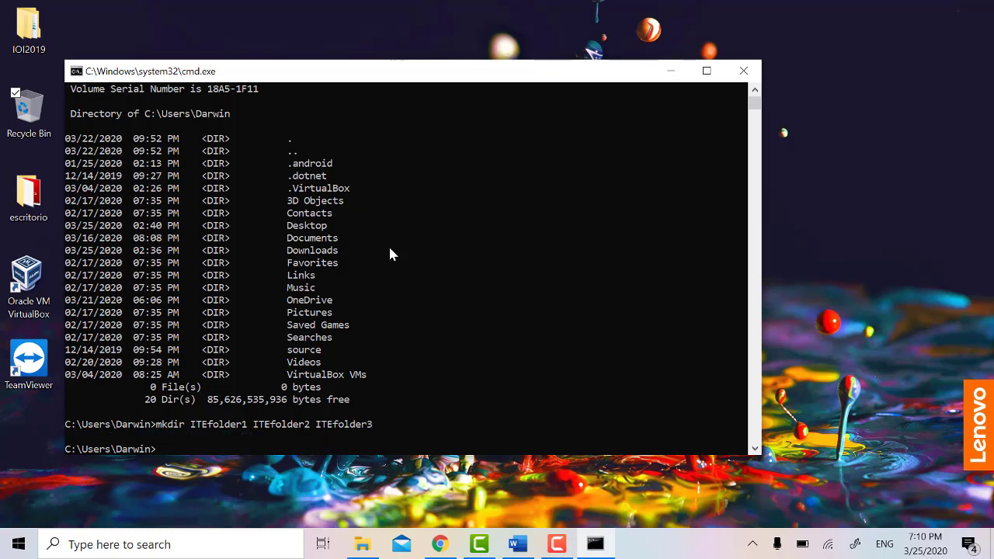
{"action": "type", "text": "dir"}
{"action": "key", "text": "Return"}
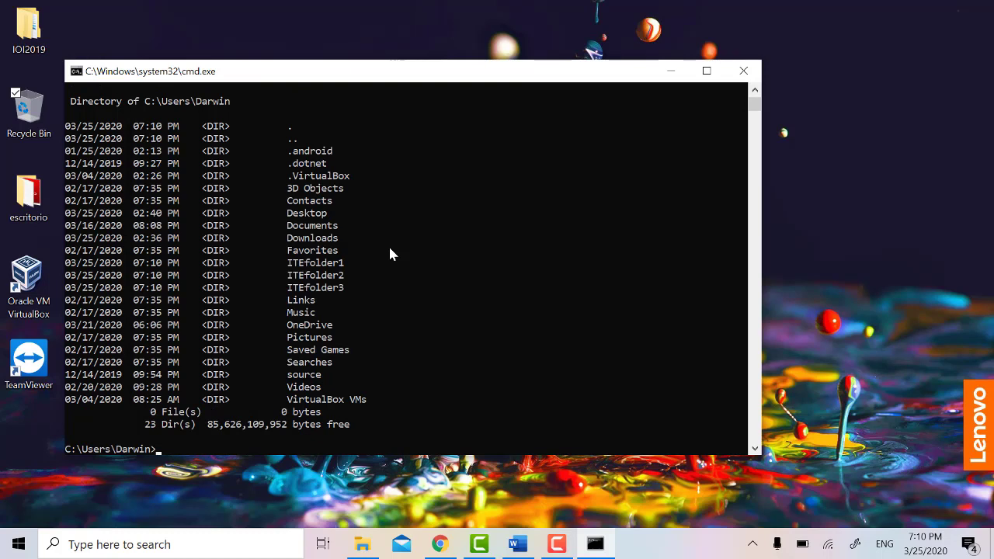
Step: Go up to the Users folder with cd .., then return to the user's home folder
{"action": "left_click_drag", "start_coordinate": [284, 262], "coordinate": [355, 288]}
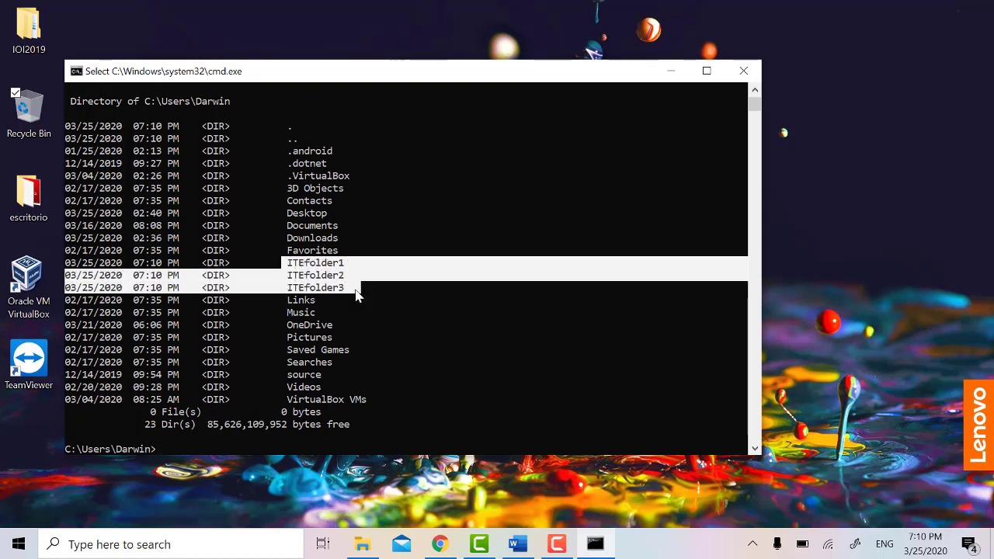
{"action": "left_click", "coordinate": [288, 437]}
{"action": "left_click", "coordinate": [249, 437]}
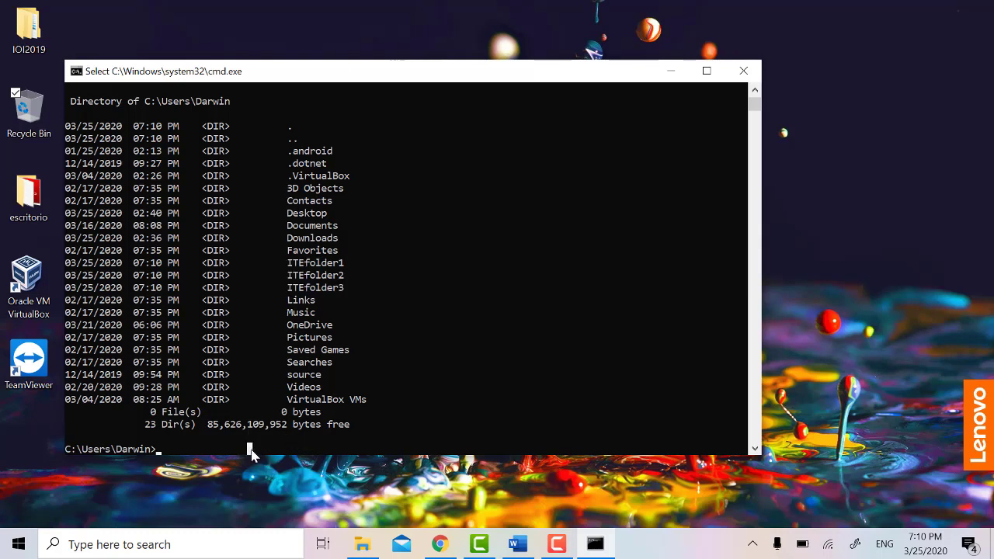
{"action": "type", "text": "cd ."}
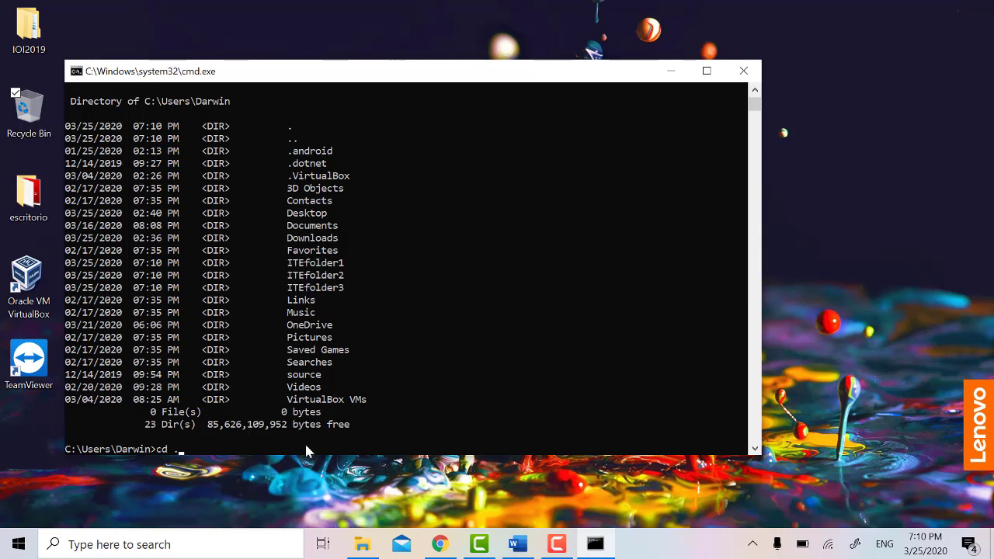
{"action": "type", "text": "."}
{"action": "key", "text": "Return"}
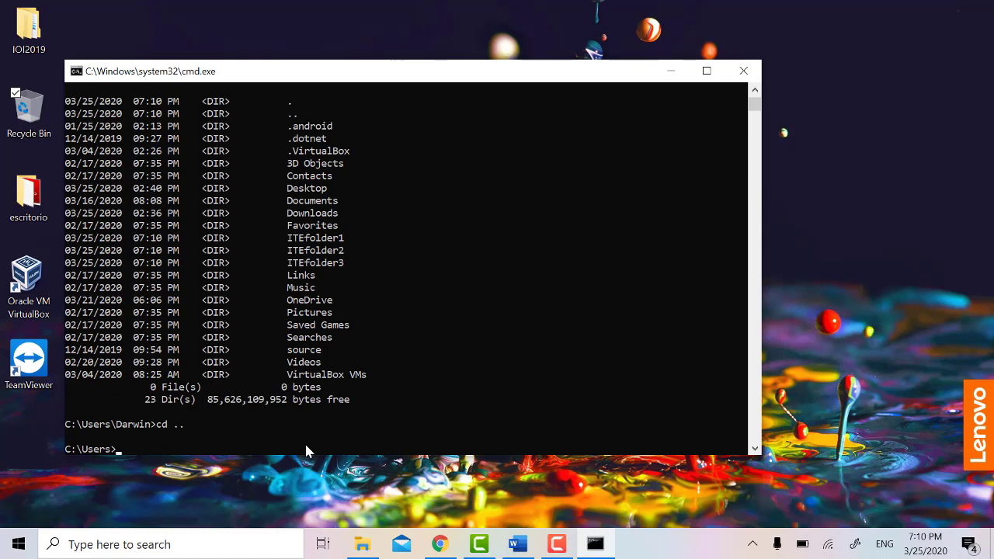
{"action": "type", "text": "cd"}
{"action": "key", "text": "Return"}
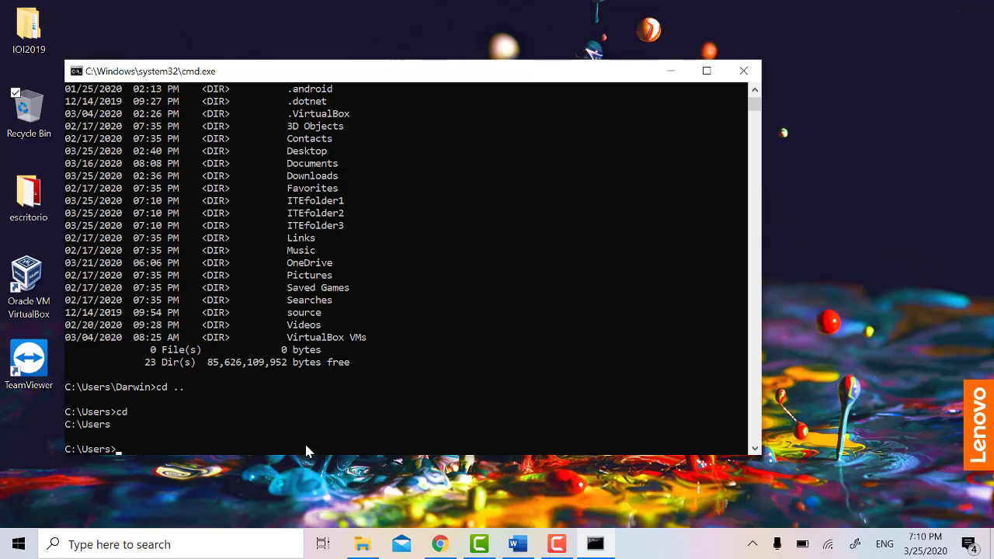
{"action": "type", "text": "cd Darwin"}
{"action": "key", "text": "Return"}
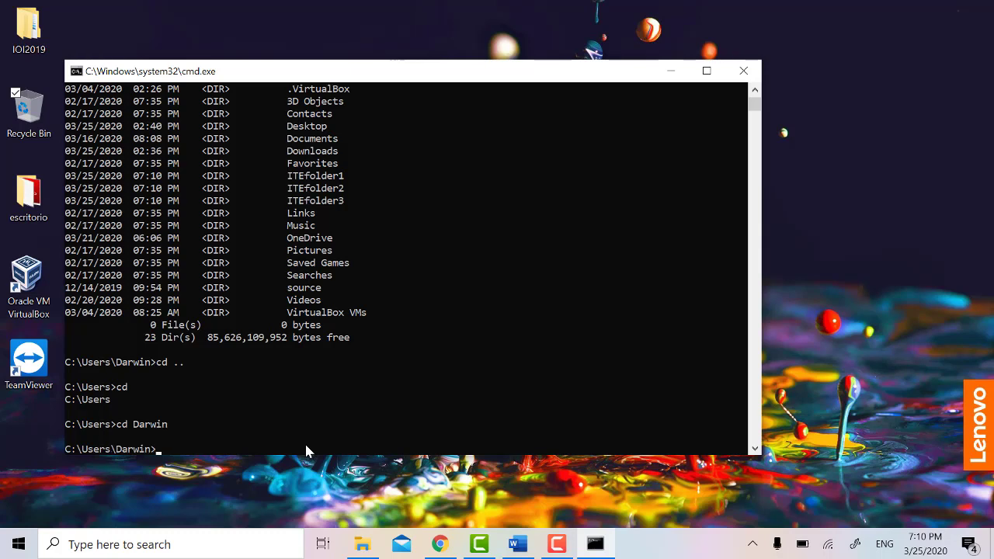
Step: Change into ITEfolder1 using cd IT with Tab completion
{"action": "type", "text": "cd IT"}
{"action": "key", "text": "Tab"}
{"action": "key", "text": "Return"}
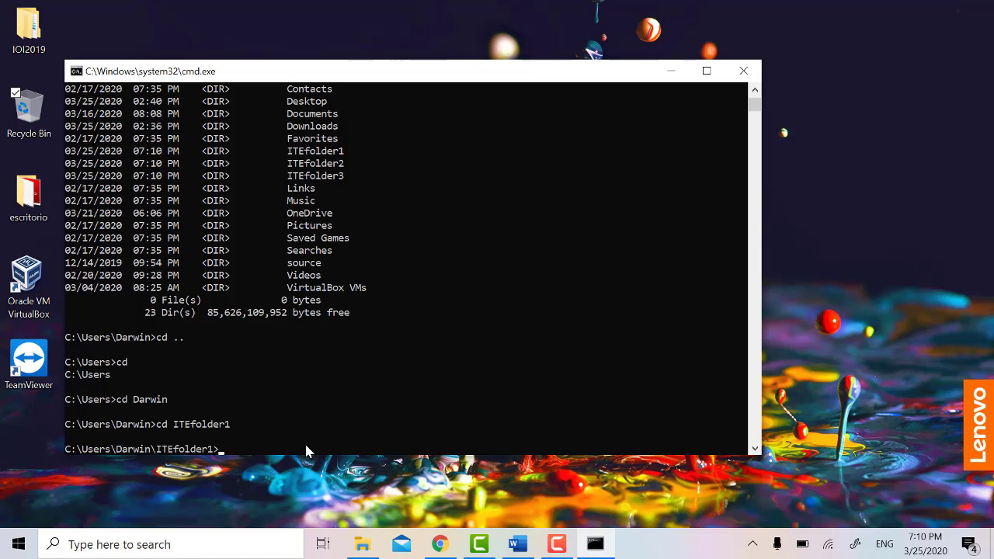
{"action": "key", "text": "F9"}
{"action": "key", "text": "F9"}
Step: Create doc1.txt containing 'This is folder1' via echo redirection
{"action": "type", "text": "echo This is folder1 >"}
{"action": "type", "text": "do"}
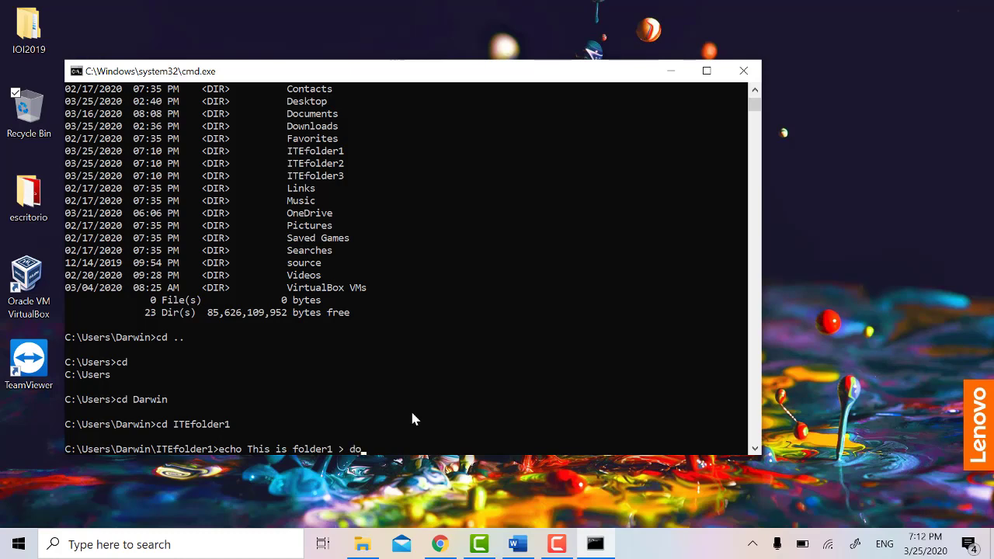
{"action": "type", "text": "c1.txt"}
{"action": "key", "text": "Return"}
Step: List ITEfolder1 with dir to confirm the 18-byte doc1.txt, and nudge the console window right
{"action": "type", "text": "dir"}
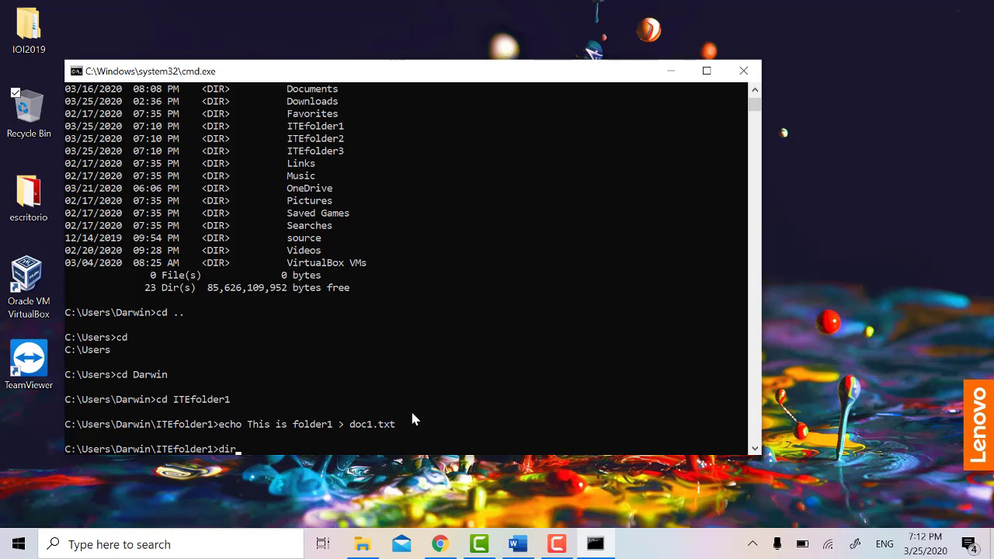
{"action": "key", "text": "Return"}
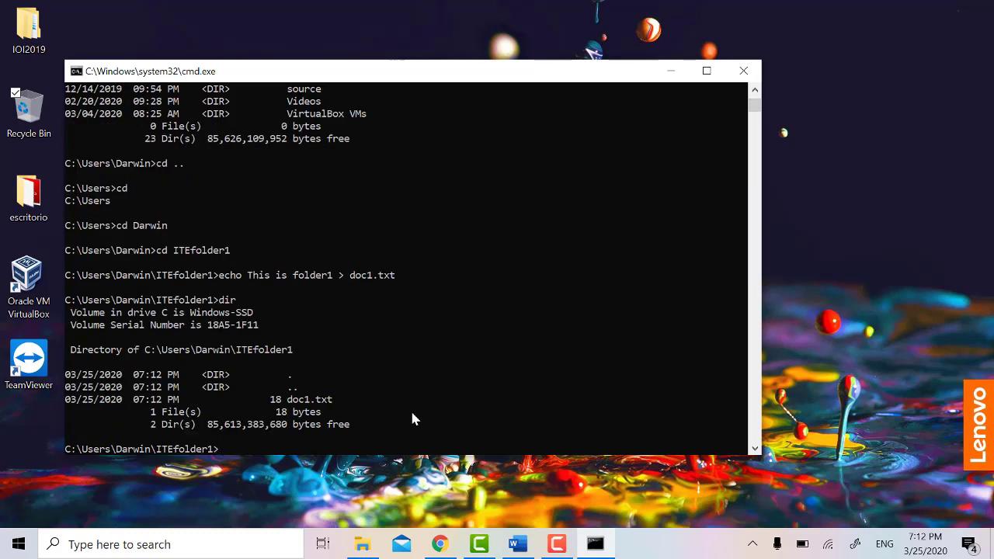
{"action": "left_click_drag", "start_coordinate": [282, 401], "coordinate": [339, 410]}
{"action": "left_click", "coordinate": [339, 399]}
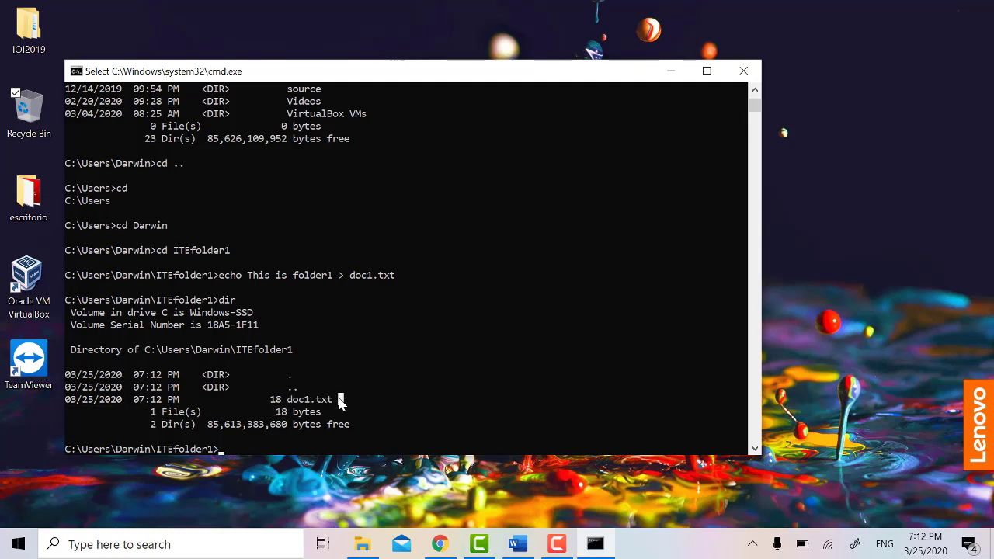
{"action": "left_click", "coordinate": [296, 438]}
{"action": "left_click", "coordinate": [278, 450]}
{"action": "left_click_drag", "start_coordinate": [326, 71], "coordinate": [408, 59]}
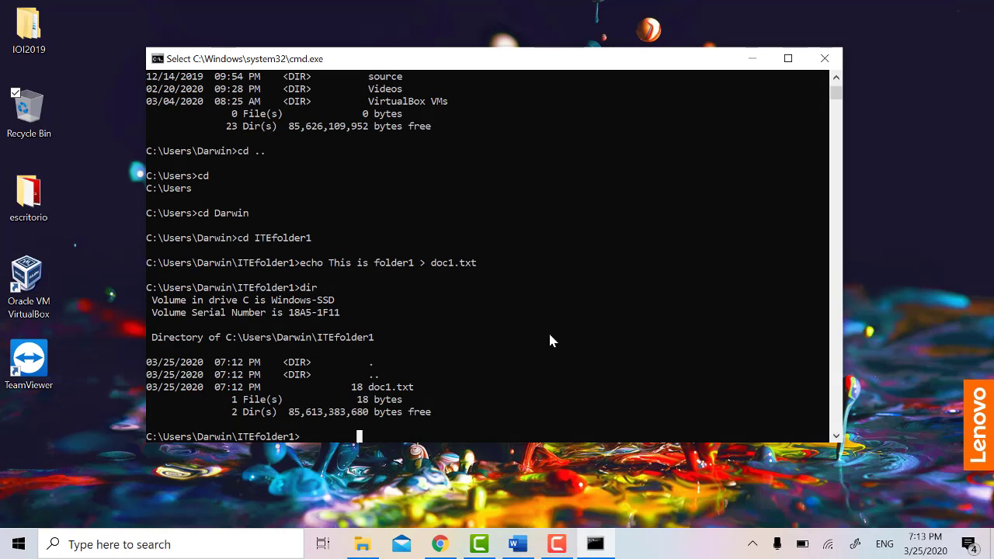
Step: Move doc1.txt into C:\Users\Darwin\ITEfolder2 and confirm ITEfolder1 is now empty
{"action": "type", "text": "mo"}
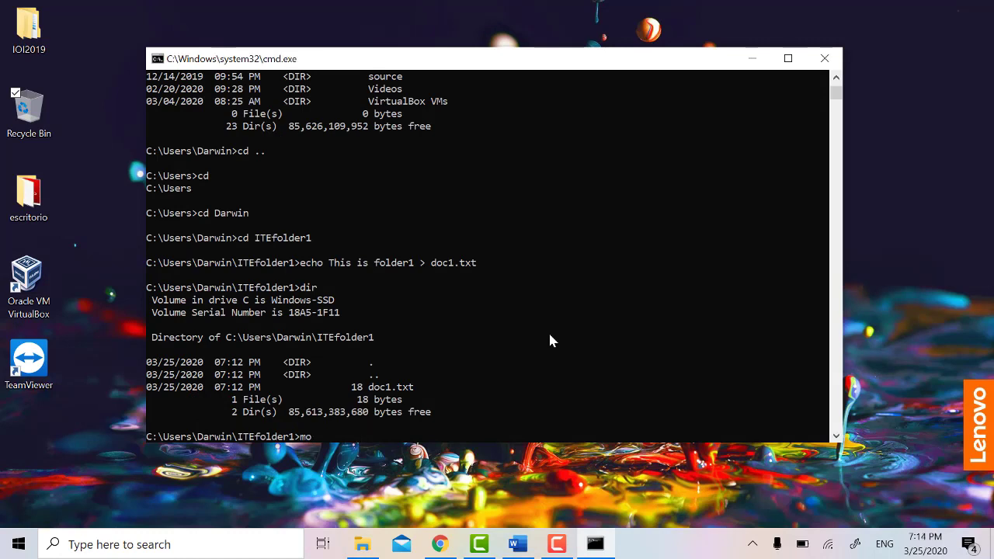
{"action": "type", "text": "ve d"}
{"action": "key", "text": "Tab"}
{"action": "type", "text": "C:\\Users"}
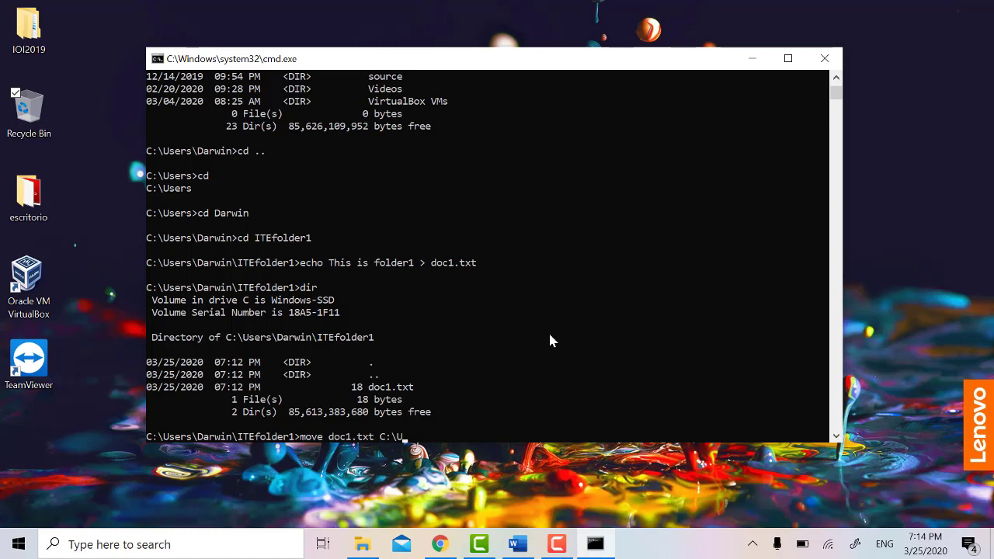
{"action": "type", "text": "\\Darwin"}
{"action": "type", "text": "\\IT"}
{"action": "type", "text": "Efolder"}
{"action": "type", "text": "2"}
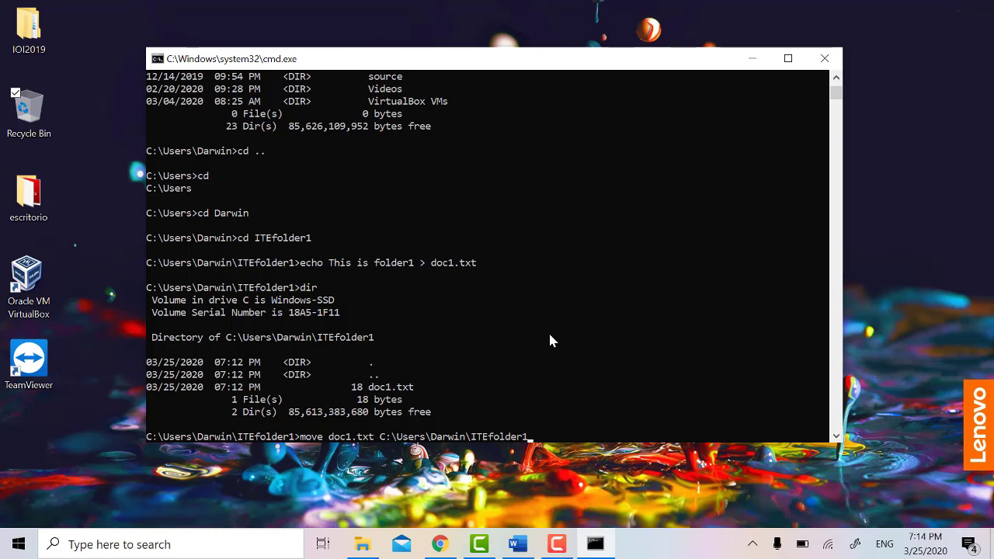
{"action": "key", "text": "Return"}
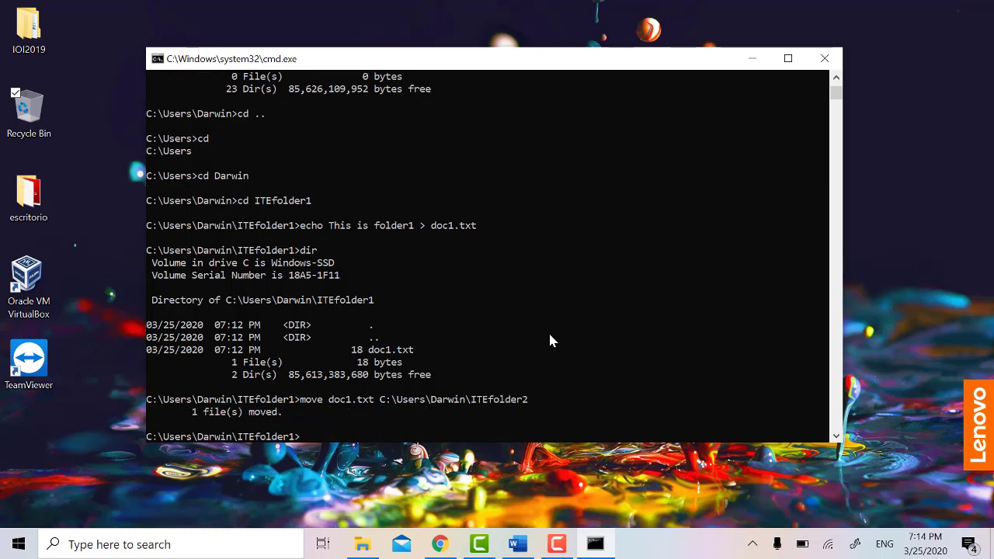
{"action": "type", "text": "dir"}
{"action": "key", "text": "Return"}
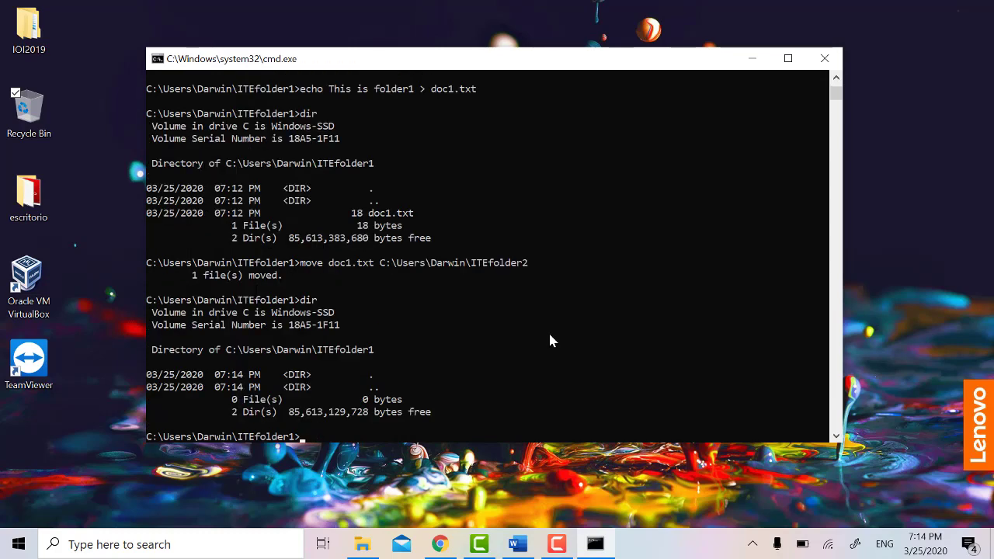
Step: Switch to ITEfolder2 with cd .. and cd ITEfolder2, then list it to show doc1.txt
{"action": "type", "text": "cd .."}
{"action": "key", "text": "Return"}
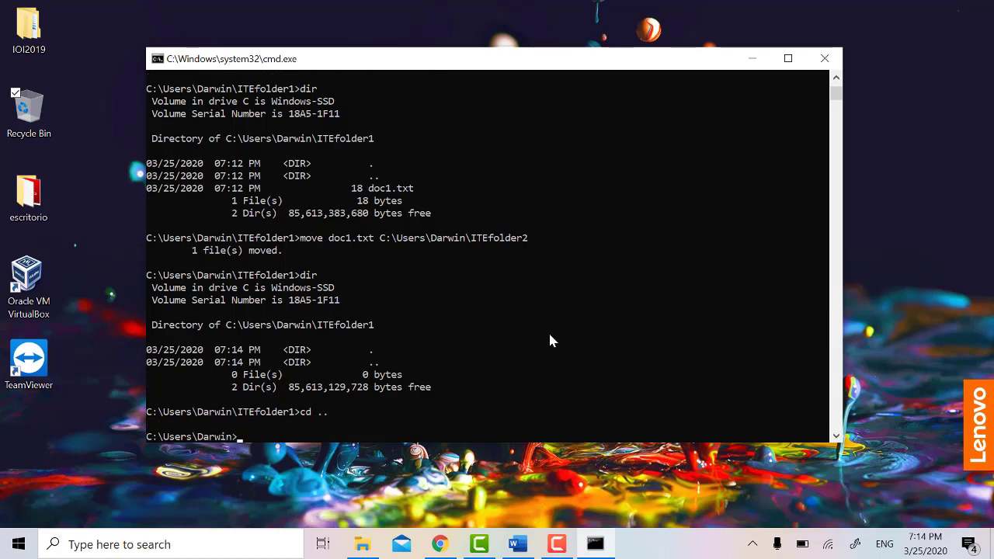
{"action": "type", "text": "cd ITEfolder1"}
{"action": "key", "text": "BackSpace"}
{"action": "type", "text": "2"}
{"action": "key", "text": "Return"}
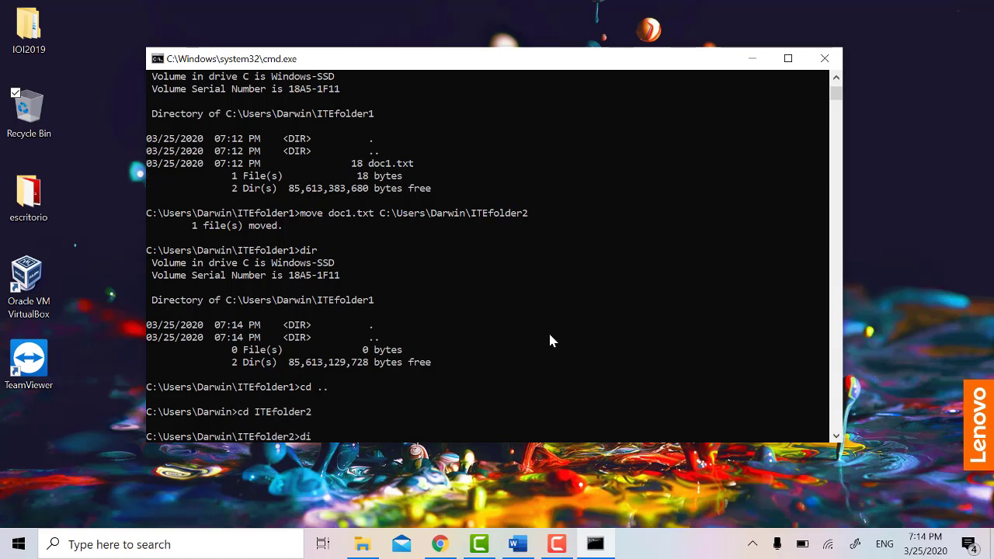
{"action": "type", "text": "dir"}
{"action": "key", "text": "Return"}
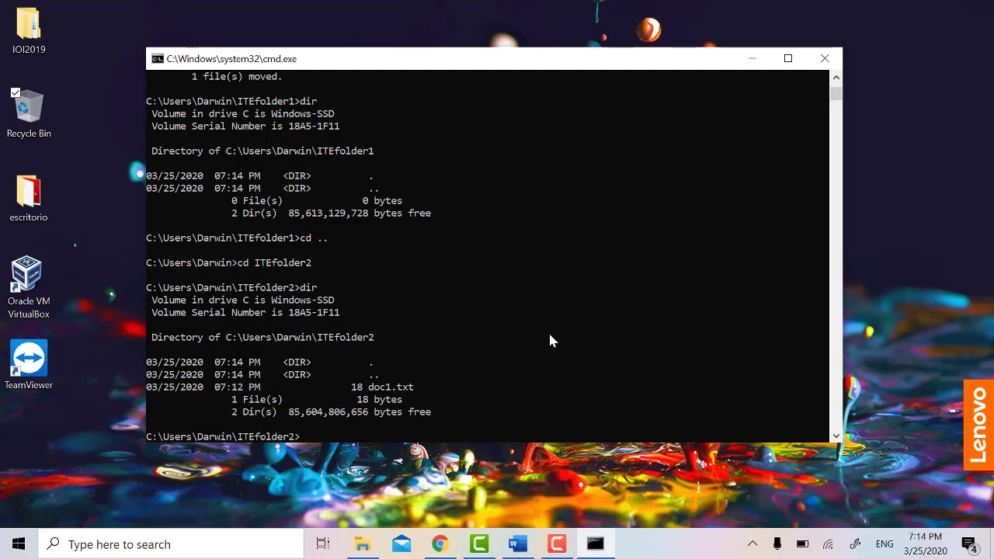
{"action": "type", "text": "copy doc1.txt"}
Step: Run the copy of doc1.txt, then list ITEfolder2 again
{"action": "key", "text": "Return"}
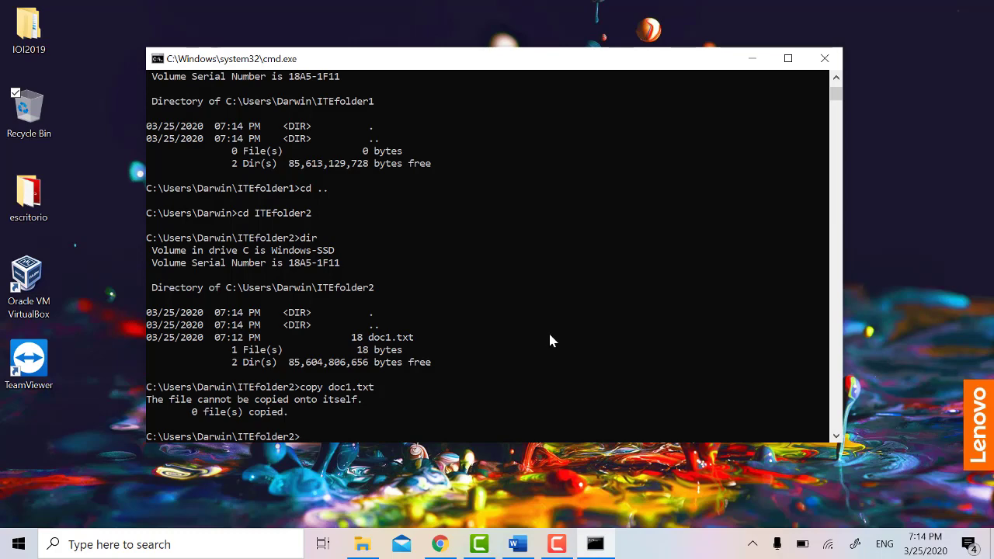
{"action": "type", "text": "dir"}
{"action": "key", "text": "Return"}
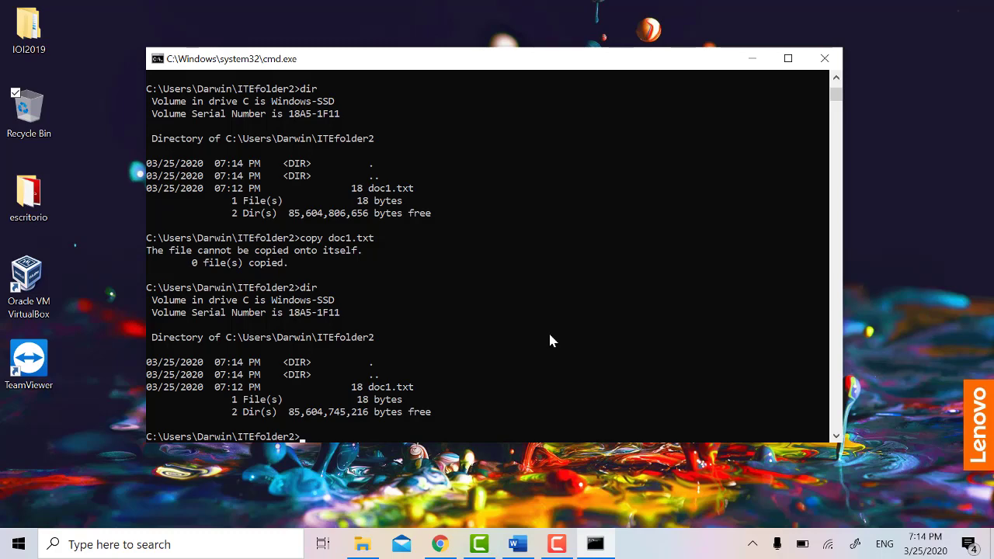
{"action": "scroll", "coordinate": [550, 340], "scroll_direction": "down", "scroll_amount": 2}
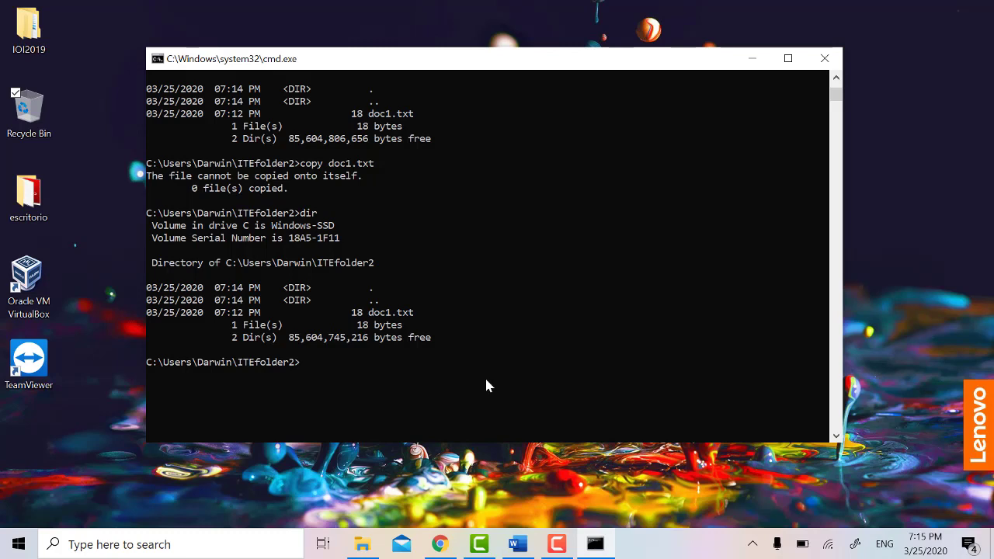
Step: Copy doc1.txt to doc1_copia.txt and list ITEfolder2 to confirm both files
{"action": "type", "text": "copy do"}
{"action": "key", "text": "Tab"}
{"action": "type", "text": "doc1_copia.txt"}
{"action": "key", "text": "Return"}
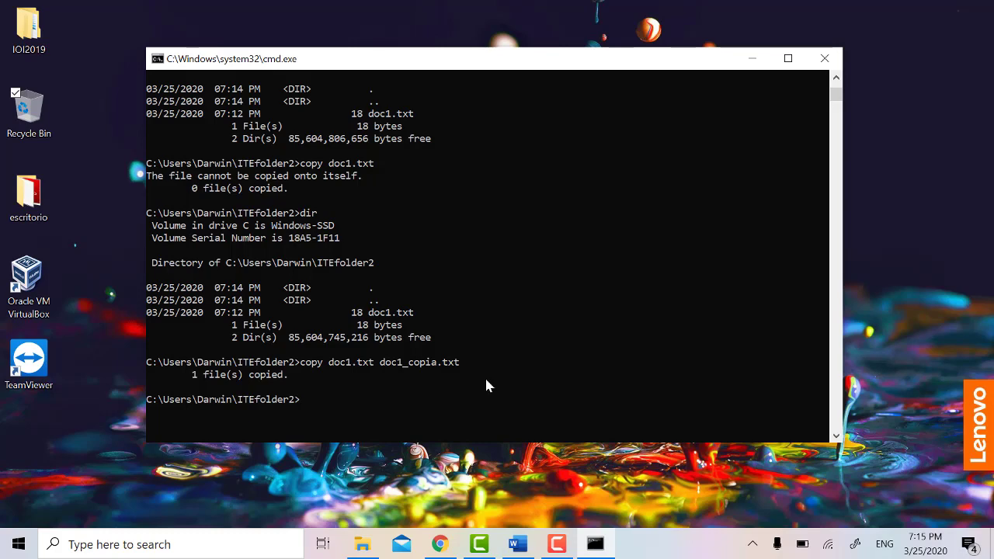
{"action": "type", "text": "dir"}
{"action": "key", "text": "Return"}
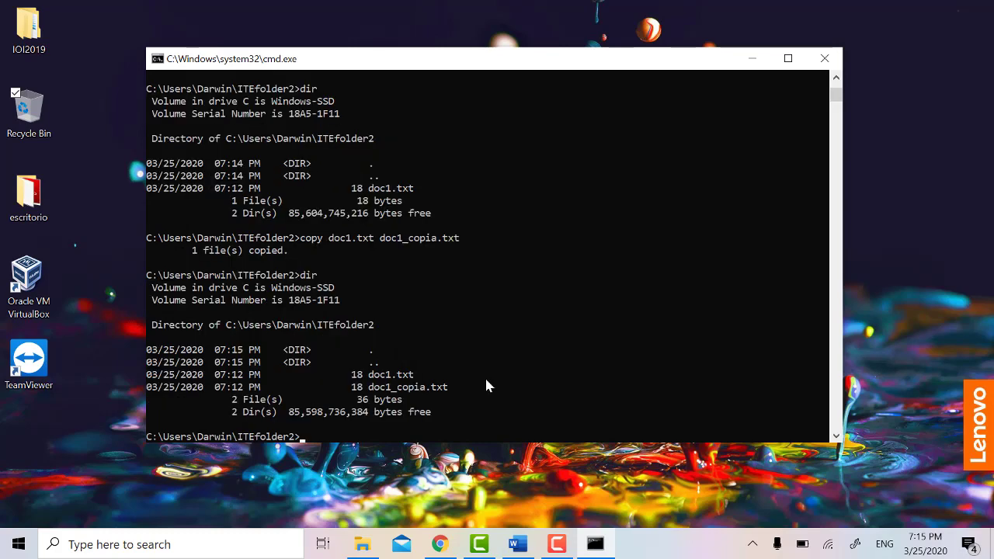
Step: Begin a move command for doc1_copia.txt with a C:\ destination
{"action": "type", "text": "move"}
{"action": "type", "text": " doc`doc1.txt"}
{"action": "key", "text": "BackSpace"}
{"action": "key", "text": "BackSpace"}
{"action": "key", "text": "BackSpace"}
{"action": "key", "text": "BackSpace"}
{"action": "key", "text": "BackSpace"}
{"action": "key", "text": "BackSpace"}
{"action": "key", "text": "BackSpace"}
{"action": "key", "text": "BackSpace"}
{"action": "key", "text": "BackSpace"}
{"action": "type", "text": "1.txt"}
{"action": "key", "text": "BackSpace"}
{"action": "key", "text": "BackSpace"}
{"action": "key", "text": "BackSpace"}
{"action": "key", "text": "BackSpace"}
{"action": "key", "text": "BackSpace"}
{"action": "type", "text": "1_cop"}
{"action": "key", "text": "Tab"}
{"action": "type", "text": "C:\\"}
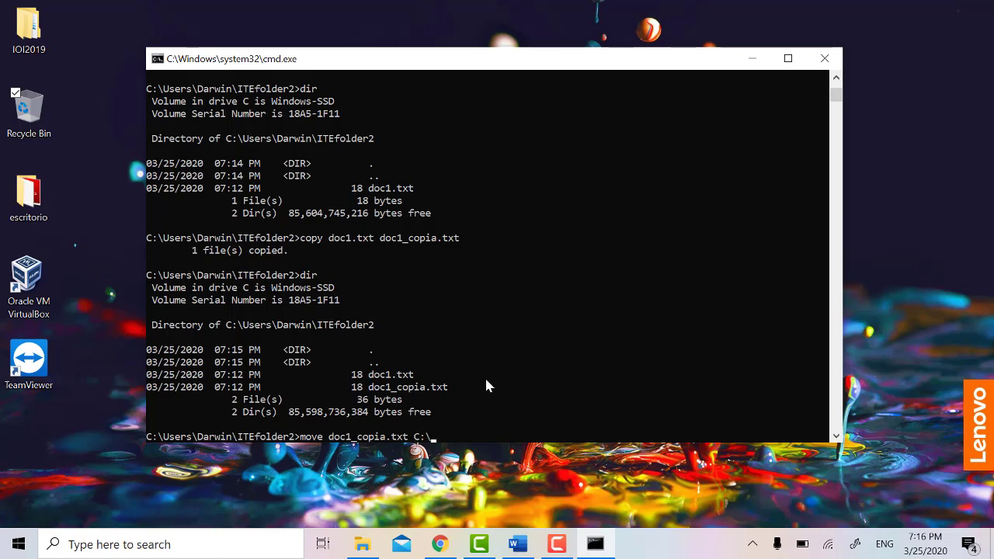
Step: Move doc1_copia.txt into C:\Users\Darwin\ITEfolder1
{"action": "key", "text": "Tab"}
{"action": "key", "text": "BackSpace"}
{"action": "key", "text": "BackSpace"}
{"action": "key", "text": "BackSpace"}
{"action": "key", "text": "BackSpace"}
{"action": "key", "text": "BackSpace"}
{"action": "key", "text": "BackSpace"}
{"action": "key", "text": "BackSpace"}
{"action": "key", "text": "BackSpace"}
{"action": "key", "text": "BackSpace"}
{"action": "key", "text": "BackSpace"}
{"action": "key", "text": "BackSpace"}
{"action": "key", "text": "BackSpace"}
{"action": "type", "text": "Users\\Darwin\\ITEfolder1"}
{"action": "key", "text": "Return"}
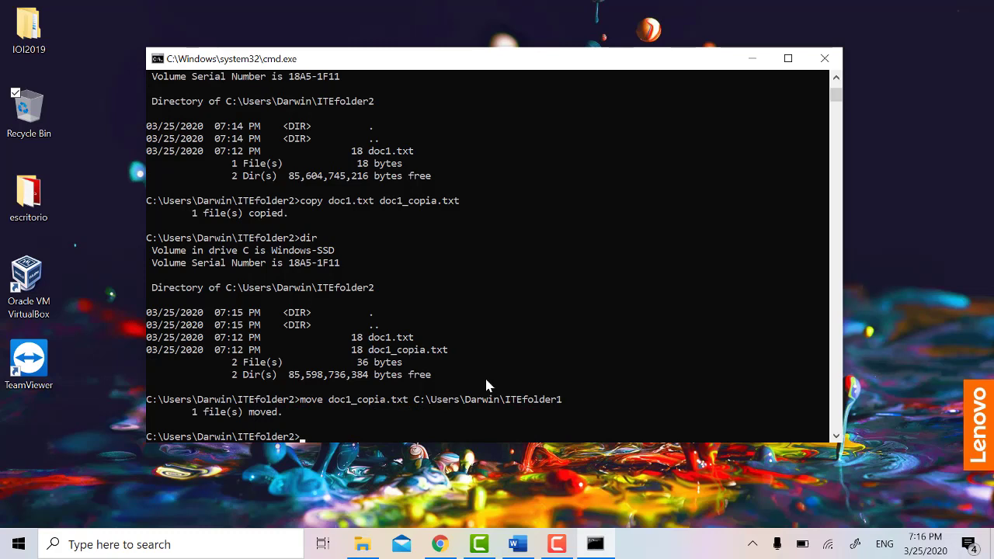
Step: Go to ITEfolder1 and list it, showing doc1_copia.txt as its only file
{"action": "type", "text": "cd .."}
{"action": "key", "text": "Return"}
{"action": "type", "text": "cd"}
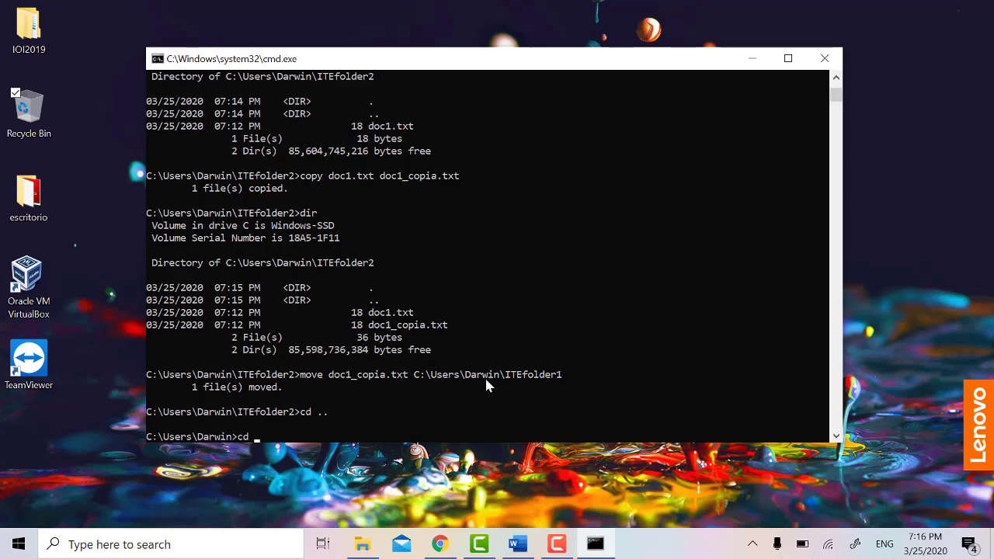
{"action": "type", "text": " ITEfolder1"}
{"action": "key", "text": "Return"}
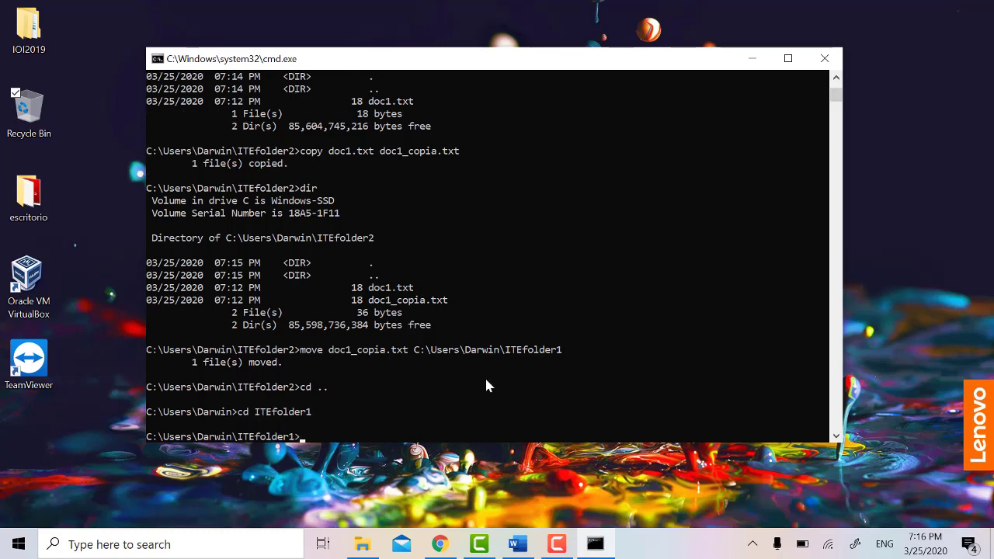
{"action": "type", "text": "dir"}
{"action": "key", "text": "Return"}
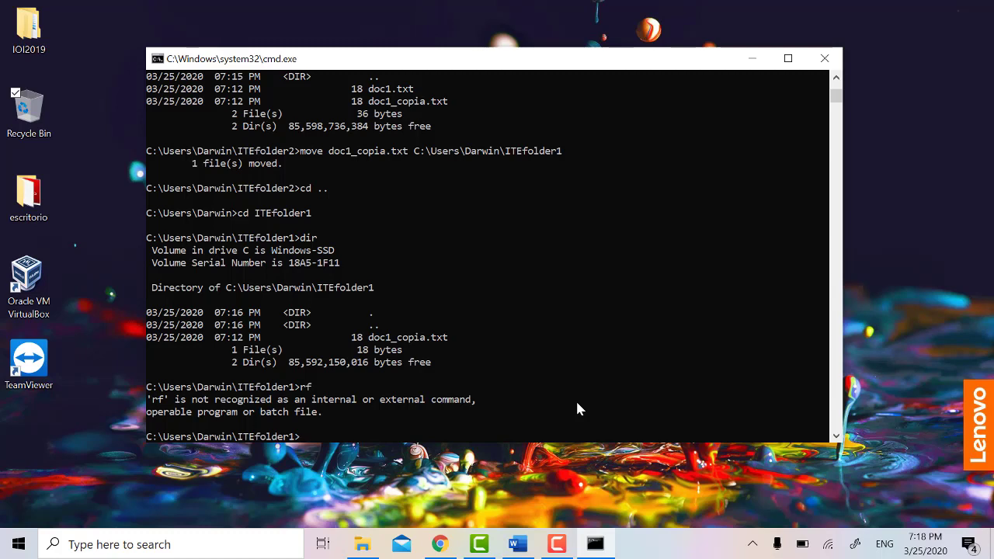
{"action": "type", "text": "xcopy . ../ITEfoler2"}
Step: Run xcopy of the current folder into ../ITEfolder3, then return to the user folder
{"action": "key", "text": "BackSpace"}
{"action": "type", "text": "3"}
{"action": "key", "text": "Return"}
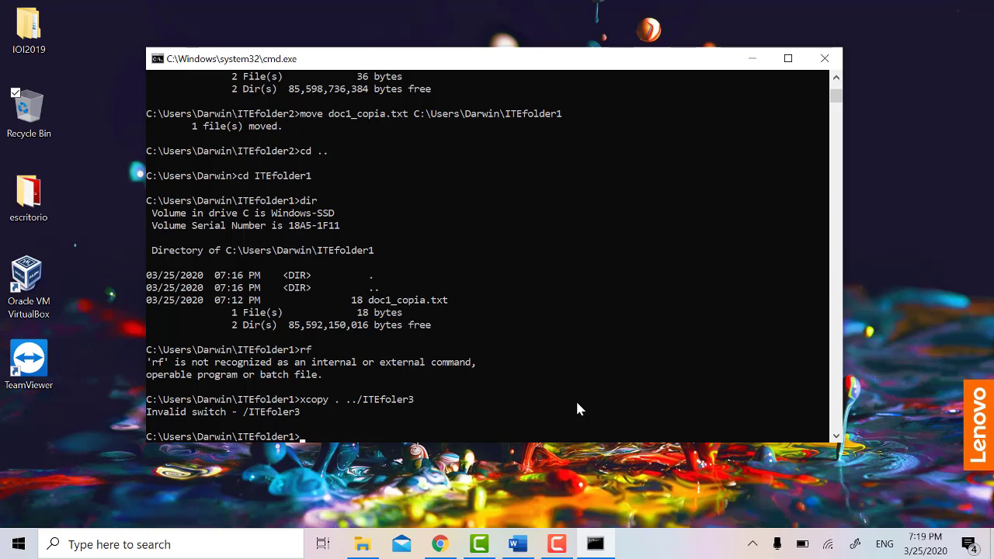
{"action": "type", "text": "cd ../"}
{"action": "key", "text": "Return"}
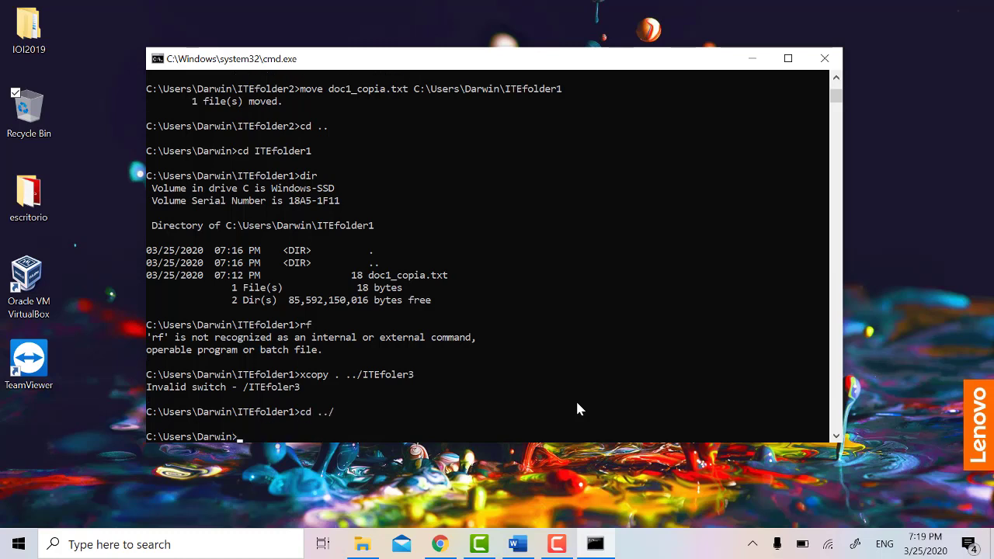
Step: Copy ITEfolder1 into ITEfolder3 with xcopy and list the user folder
{"action": "type", "text": "xcopy IT"}
{"action": "key", "text": "Tab"}
{"action": "type", "text": "IT"}
{"action": "key", "text": "Tab"}
{"action": "key", "text": "BackSpace"}
{"action": "type", "text": "3"}
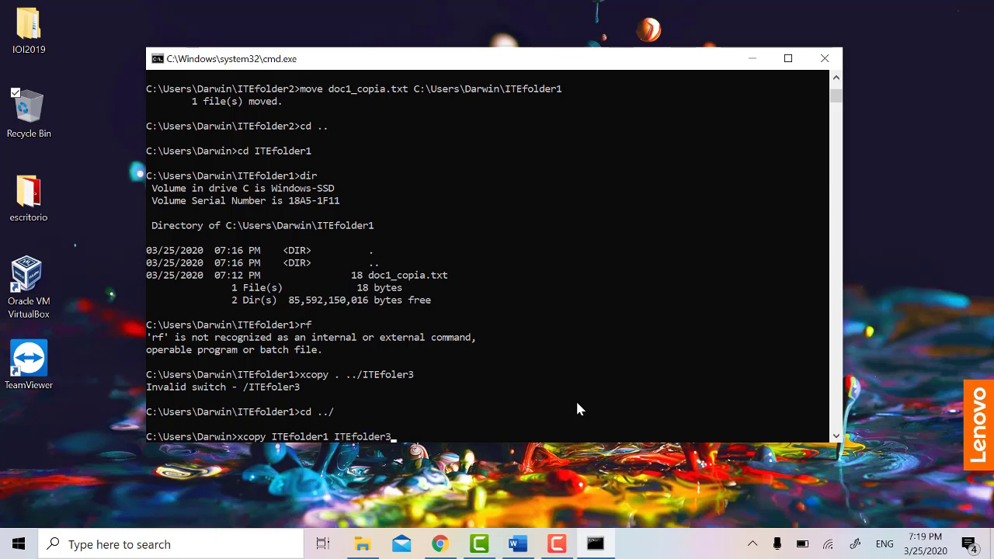
{"action": "key", "text": "Return"}
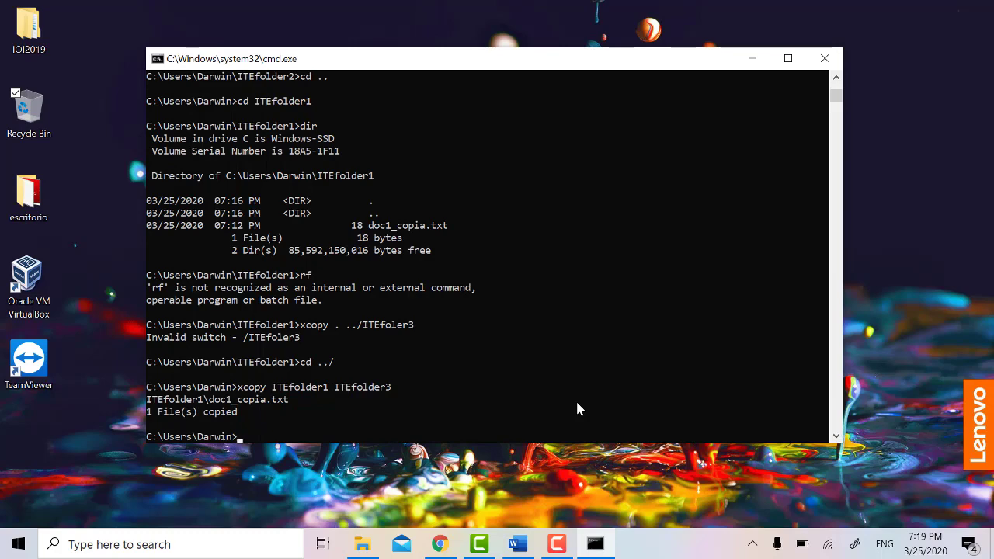
{"action": "type", "text": "dir"}
{"action": "key", "text": "Return"}
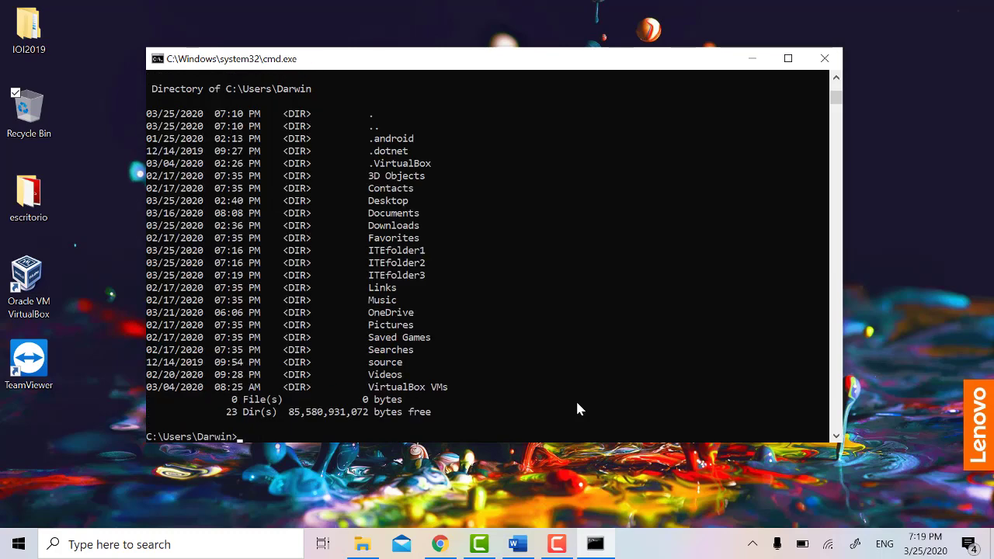
Step: Enter ITEfolder3, list it to see doc1_copia.txt, then return to the user folder
{"action": "type", "text": "cd ITEfolder3"}
{"action": "key", "text": "Return"}
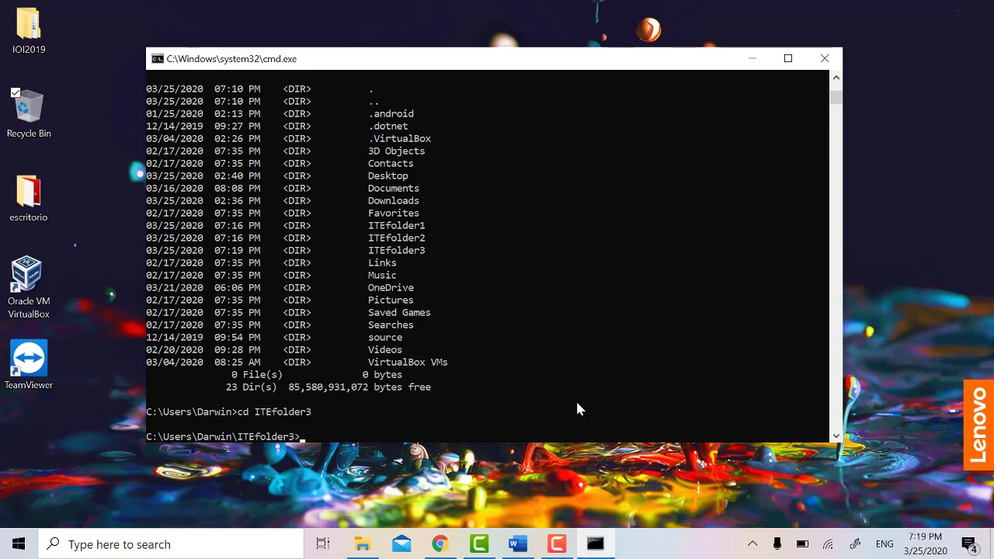
{"action": "type", "text": "dif"}
{"action": "key", "text": "Return"}
{"action": "type", "text": "dir"}
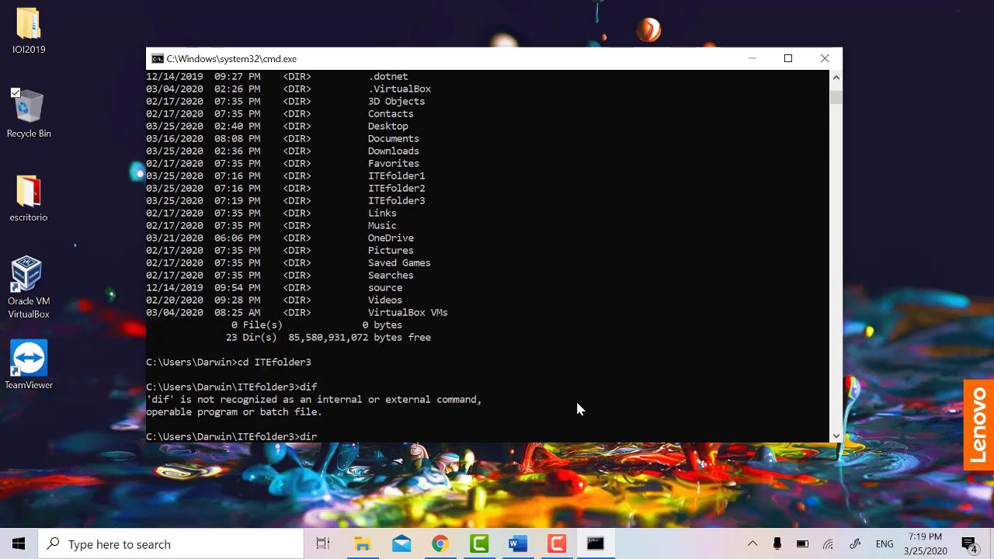
{"action": "key", "text": "Return"}
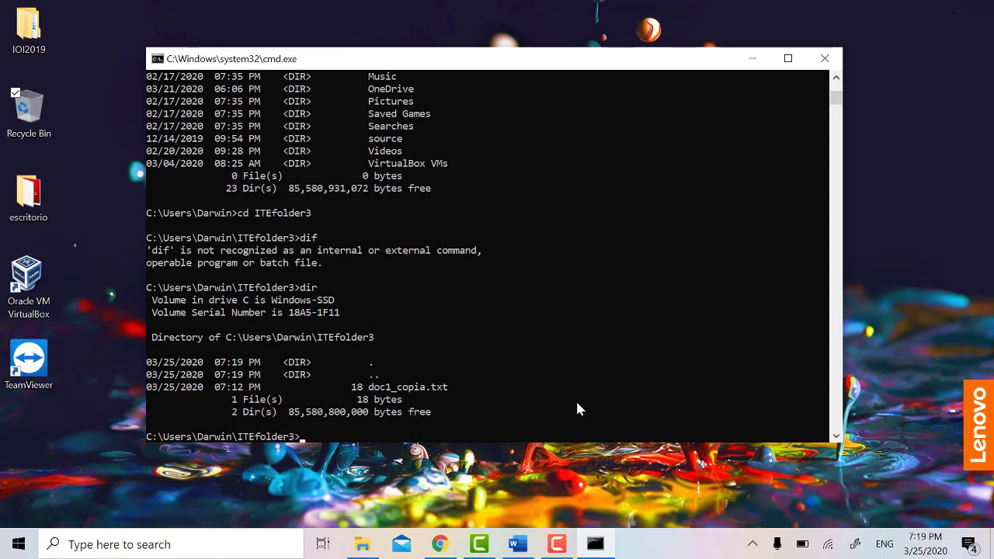
{"action": "type", "text": "cd .."}
{"action": "key", "text": "Return"}
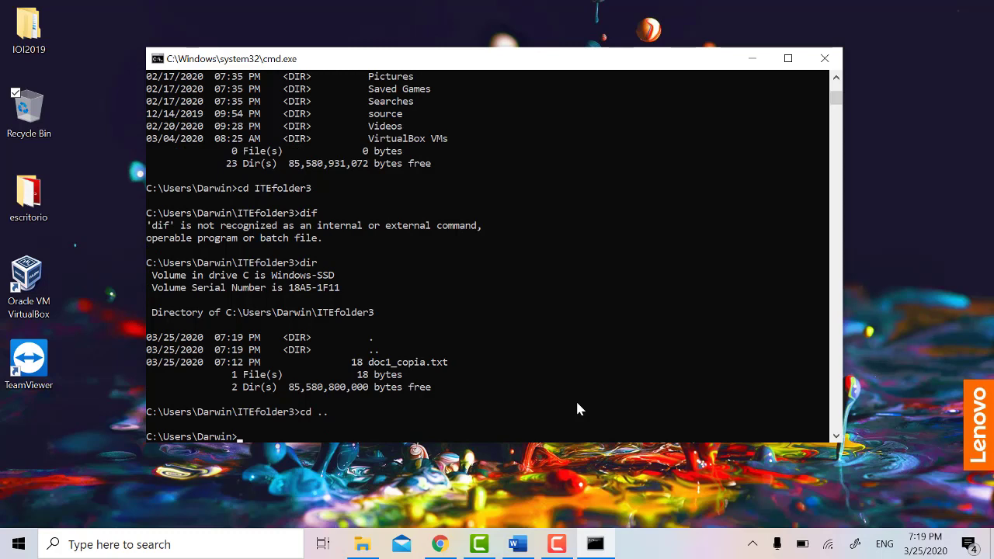
Step: Try removing ITEfolder1 with plain rd, which reports the directory is not empty
{"action": "type", "text": "rd"}
{"action": "type", "text": " fold"}
{"action": "key", "text": "BackSpace"}
{"action": "key", "text": "BackSpace"}
{"action": "key", "text": "BackSpace"}
{"action": "key", "text": "BackSpace"}
{"action": "key", "text": "BackSpace"}
{"action": "type", "text": "ITE"}
{"action": "key", "text": "Tab"}
{"action": "key", "text": "Return"}
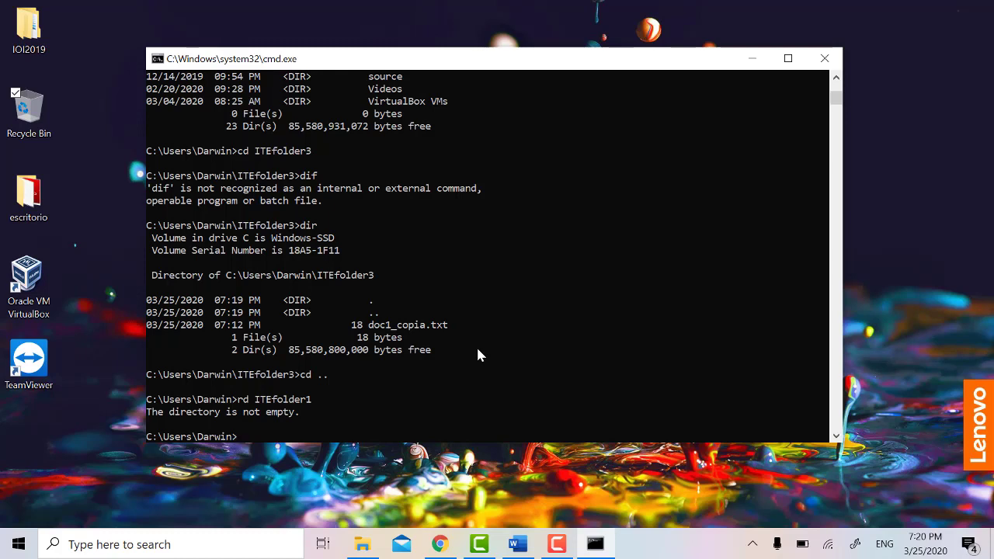
Step: Delete ITEfolder1 and its contents with rd /S, confirm with y, and verify with dir
{"action": "type", "text": "rd /S IT"}
{"action": "key", "text": "Tab"}
{"action": "key", "text": "Return"}
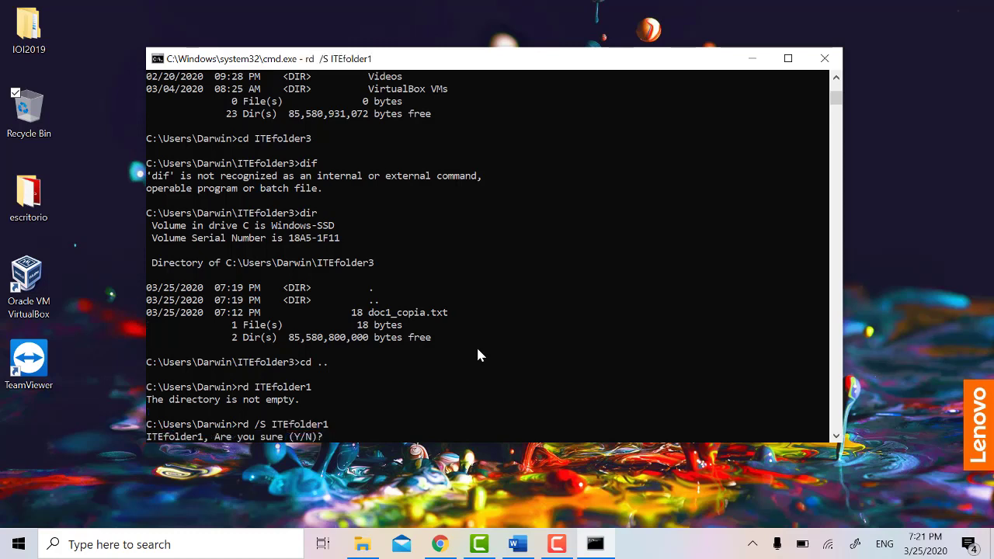
{"action": "type", "text": "y"}
{"action": "key", "text": "Return"}
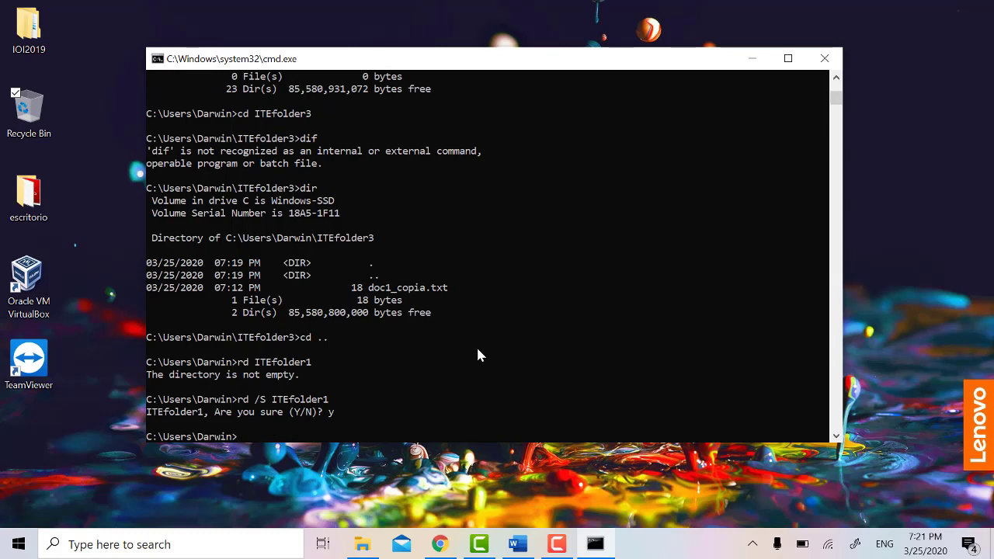
{"action": "type", "text": "dir"}
{"action": "key", "text": "Return"}
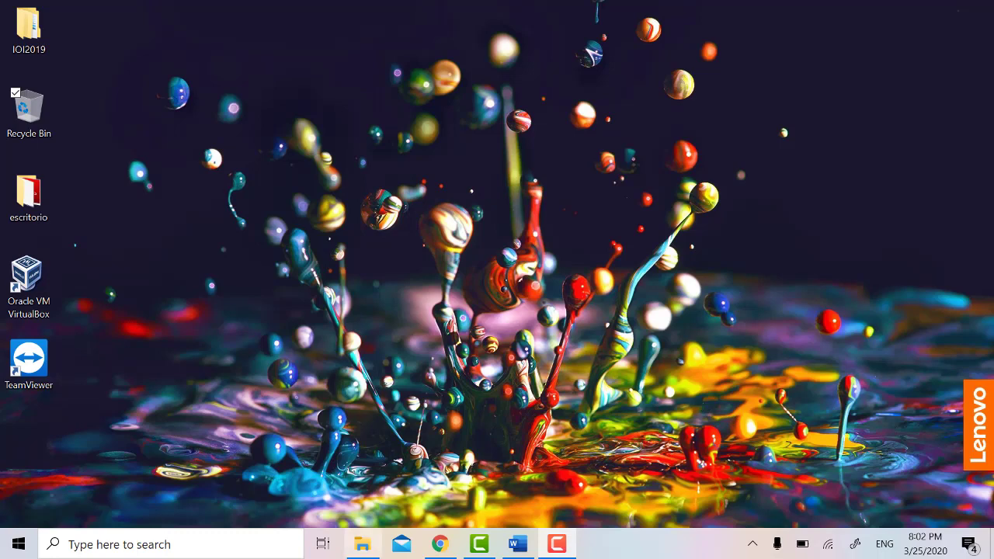
Step: Launch mmc from Windows search and open the Add or Remove Snap-ins window
{"action": "left_click", "coordinate": [262, 549]}
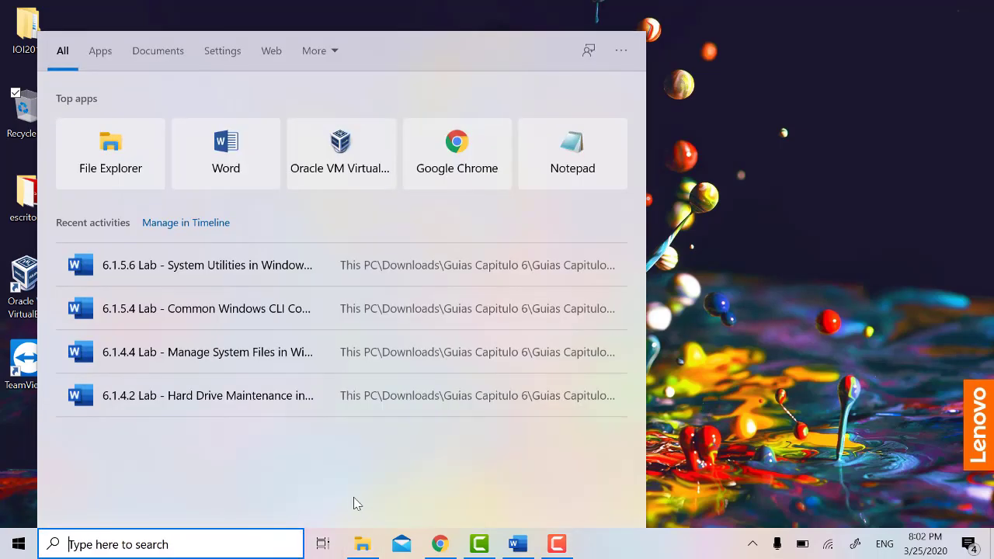
{"action": "type", "text": "mmc"}
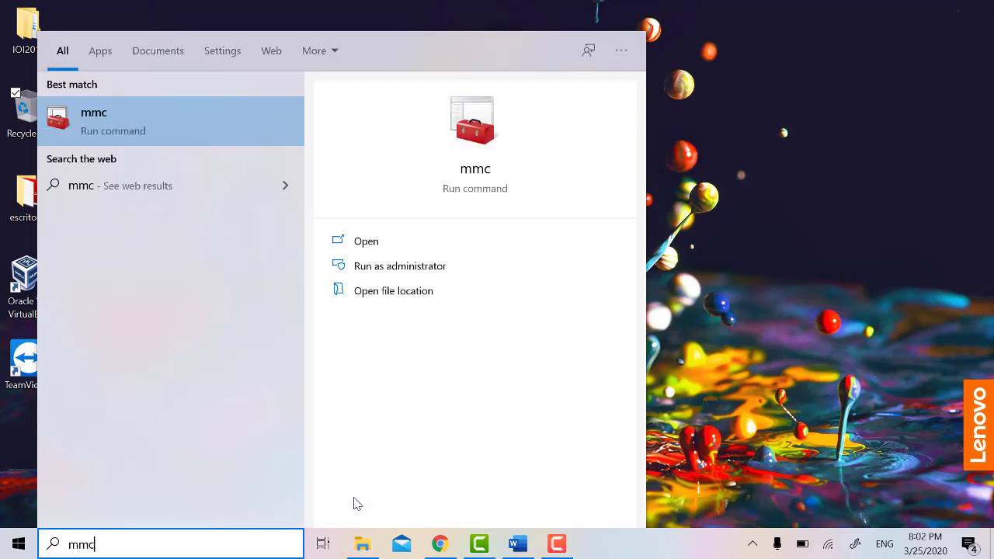
{"action": "key", "text": "Return"}
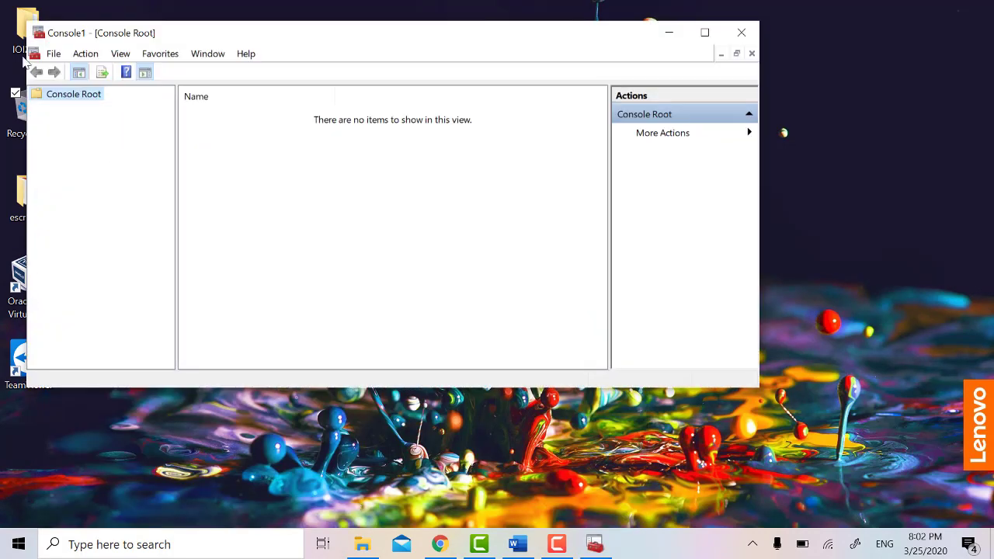
{"action": "left_click", "coordinate": [55, 54]}
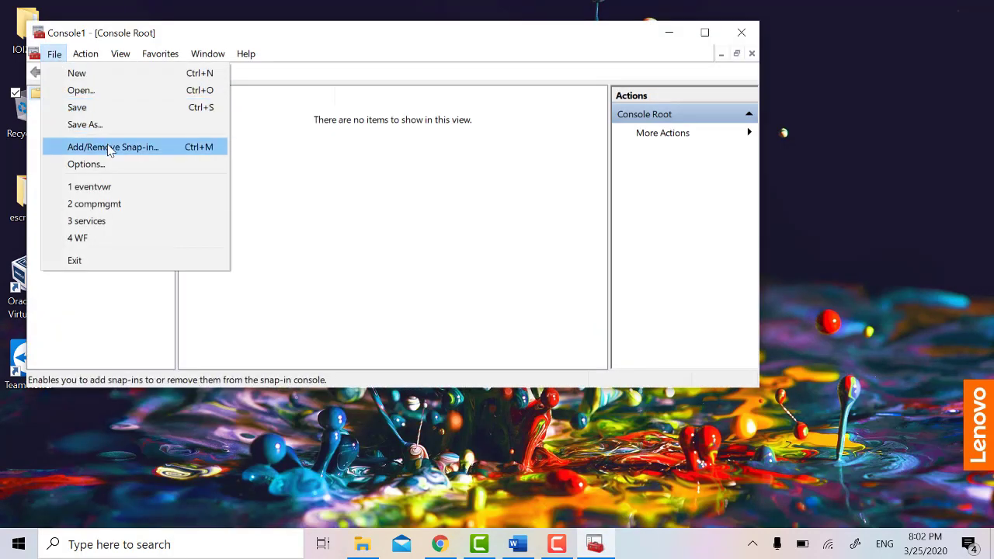
{"action": "left_click", "coordinate": [111, 147]}
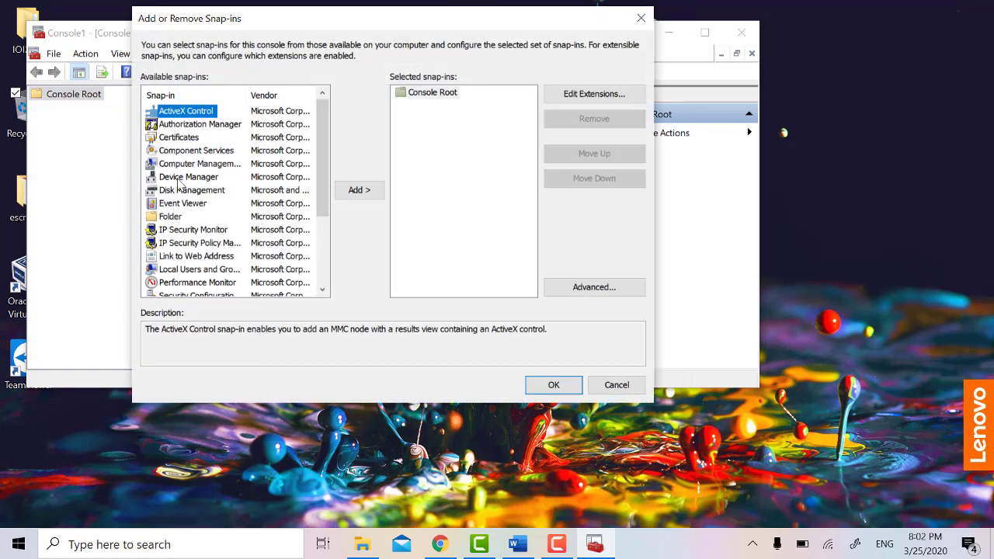
Step: Add the Folder snap-in under Console Root
{"action": "left_click", "coordinate": [187, 217]}
{"action": "left_click", "coordinate": [172, 217]}
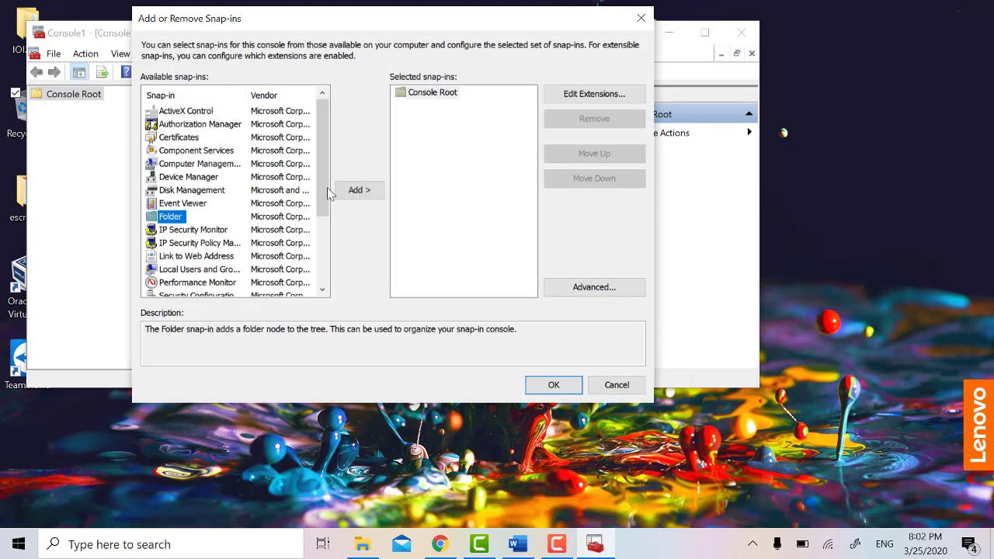
{"action": "left_click", "coordinate": [358, 190]}
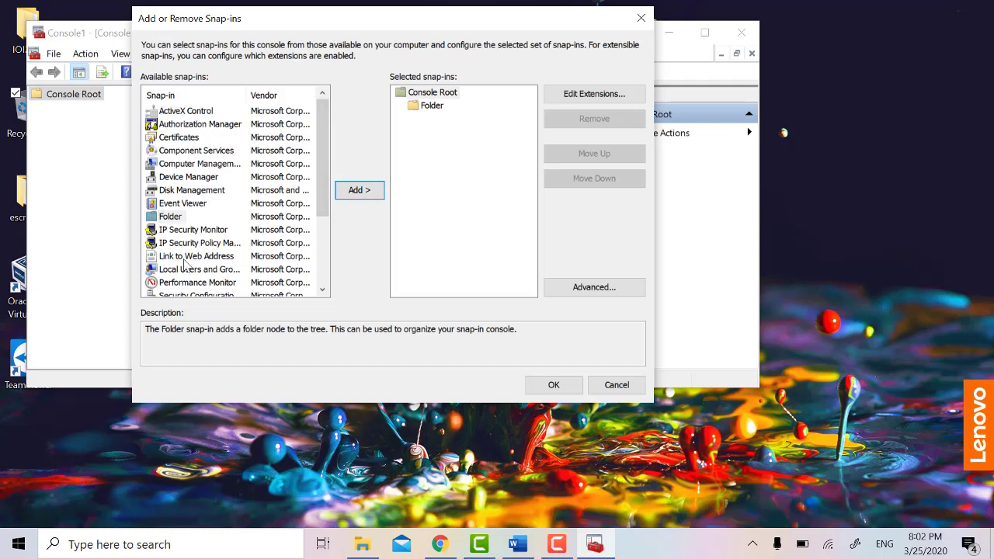
{"action": "left_click", "coordinate": [192, 257]}
Step: Add a Link to Web Address snap-in named Cisco
{"action": "left_click", "coordinate": [351, 192]}
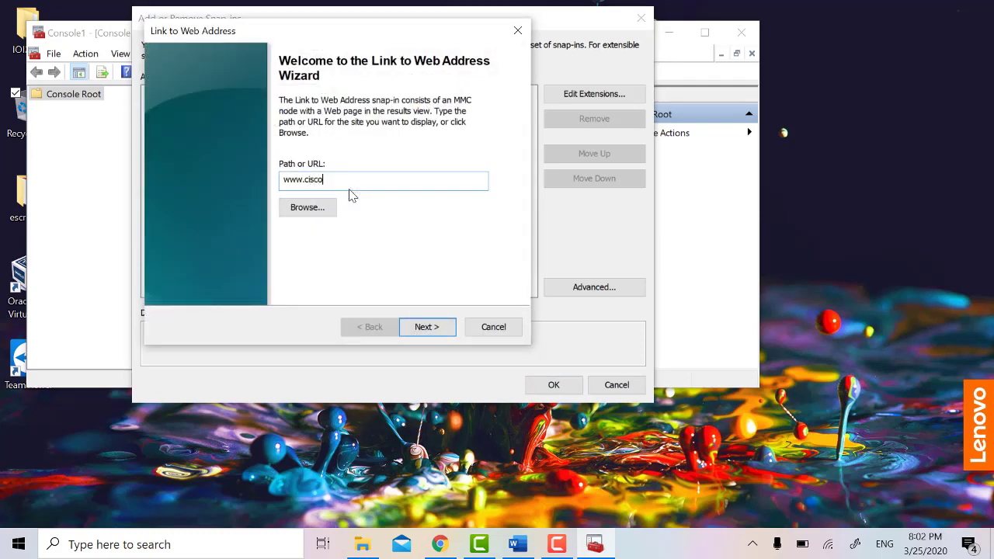
{"action": "key", "text": "Return"}
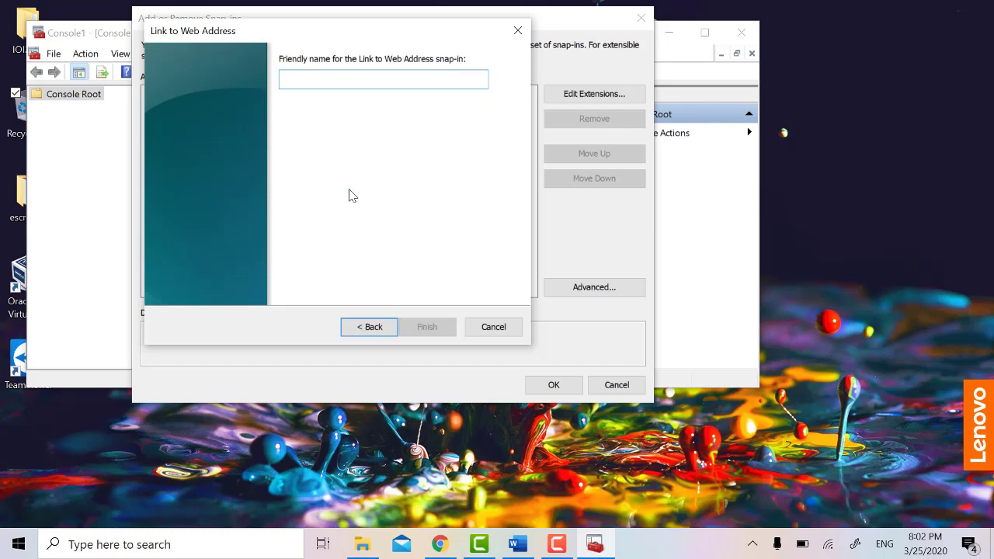
{"action": "type", "text": "Cisco"}
{"action": "key", "text": "Return"}
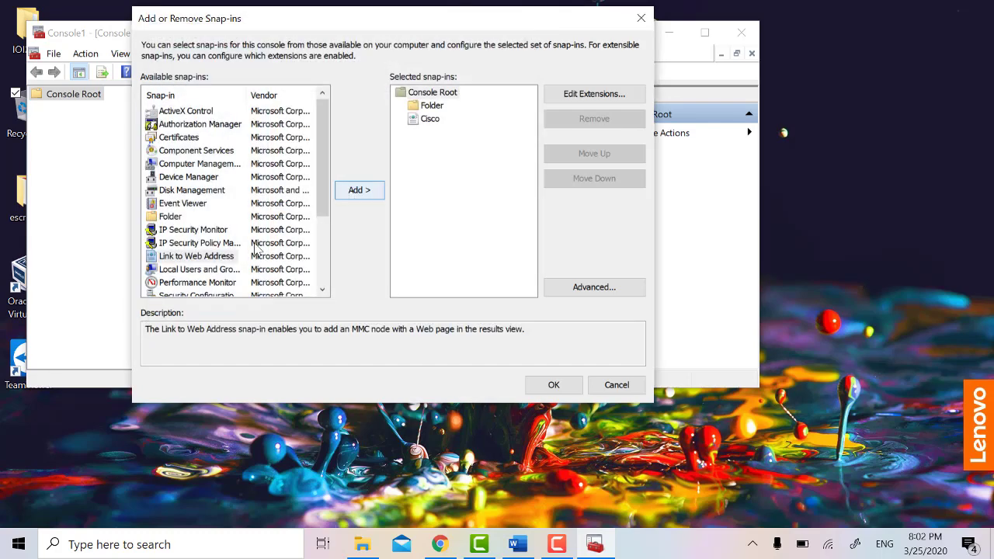
Step: In Advanced options, allow changing the parent snap-in and set the parent to Folder
{"action": "left_click", "coordinate": [425, 108]}
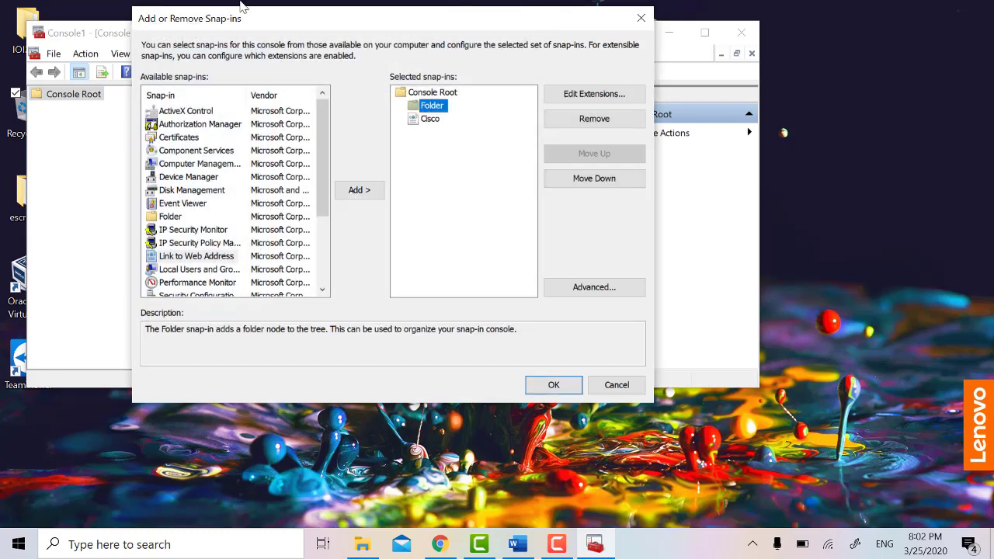
{"action": "left_click", "coordinate": [613, 294]}
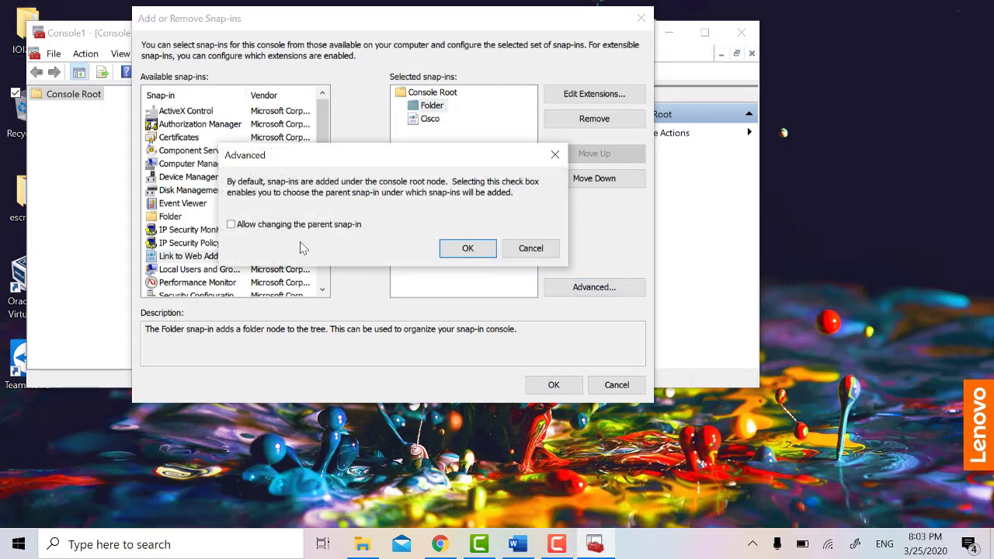
{"action": "left_click", "coordinate": [474, 249]}
{"action": "left_click", "coordinate": [471, 97]}
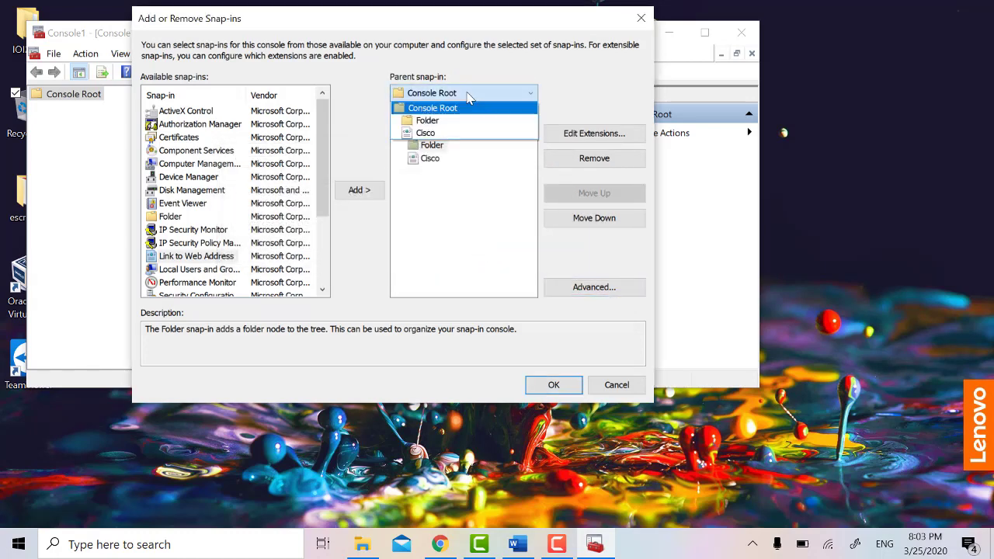
{"action": "left_click", "coordinate": [438, 121]}
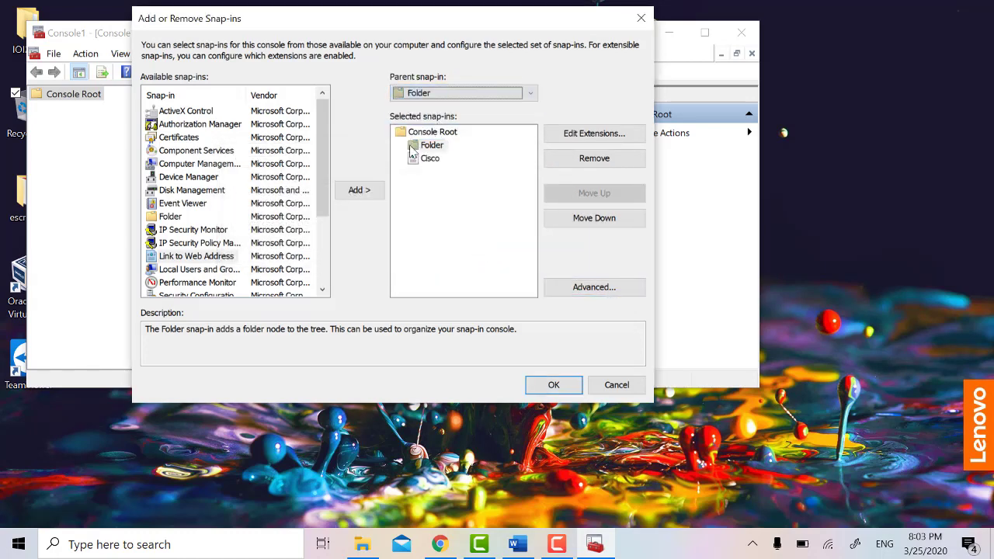
Step: Add Computer Management, Device Manager and Disk Management for the local computer under Folder, then OK
{"action": "left_click", "coordinate": [194, 164]}
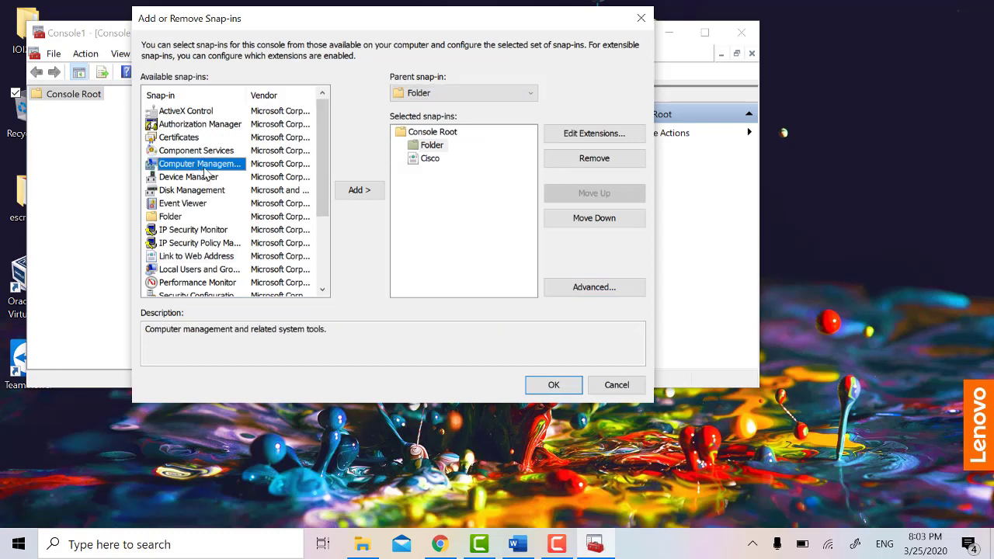
{"action": "left_click", "coordinate": [351, 191]}
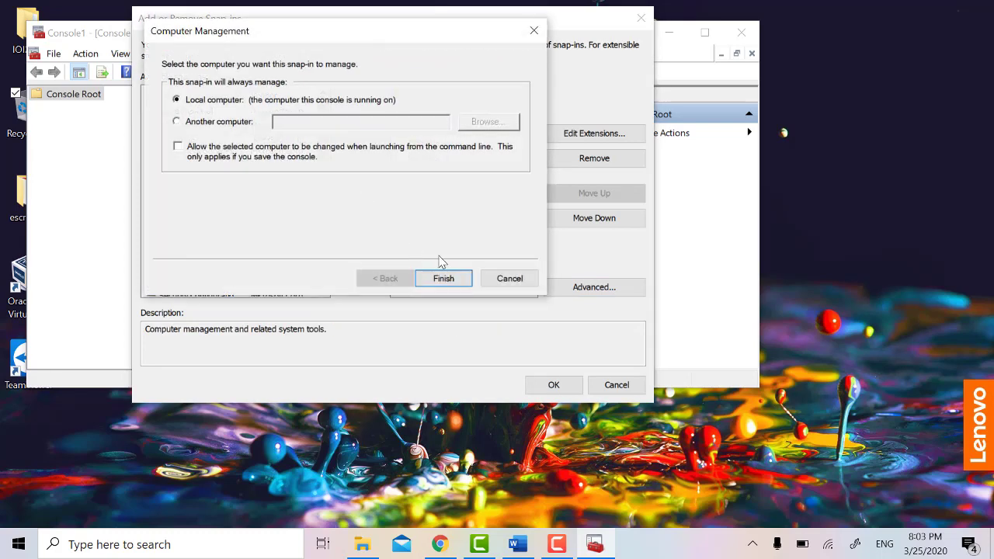
{"action": "left_click", "coordinate": [443, 278]}
{"action": "left_click", "coordinate": [167, 178]}
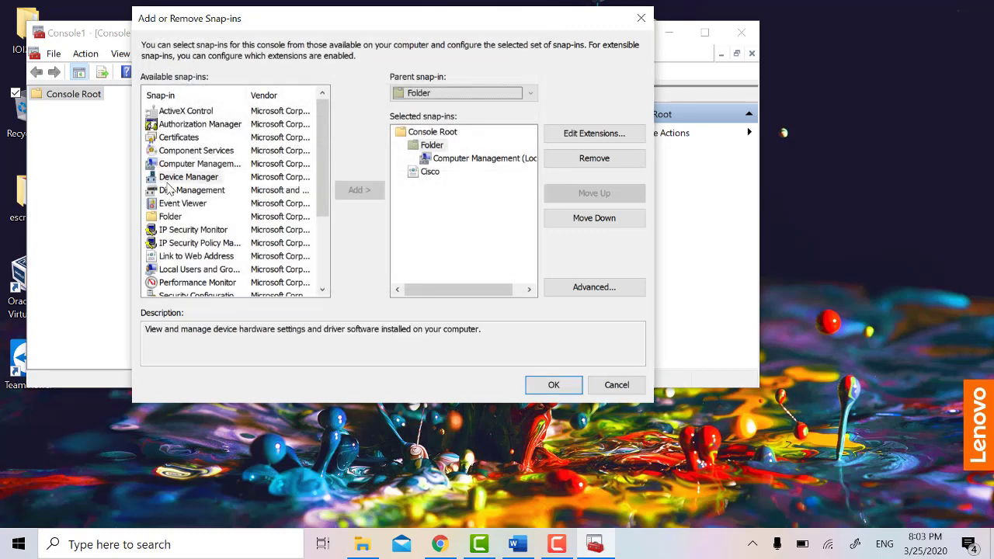
{"action": "left_click", "coordinate": [358, 190]}
{"action": "left_click", "coordinate": [178, 193]}
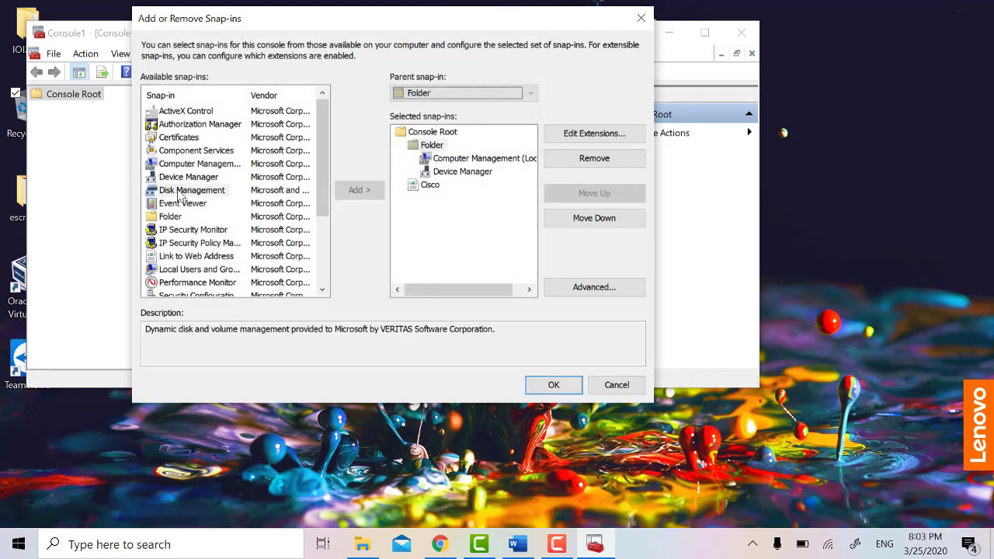
{"action": "left_click", "coordinate": [353, 192]}
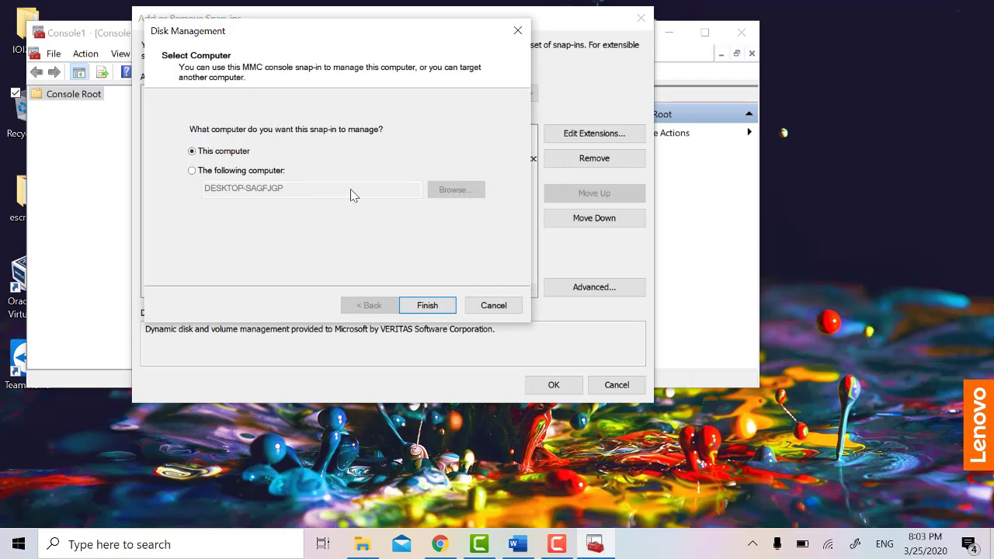
{"action": "key", "text": "Return"}
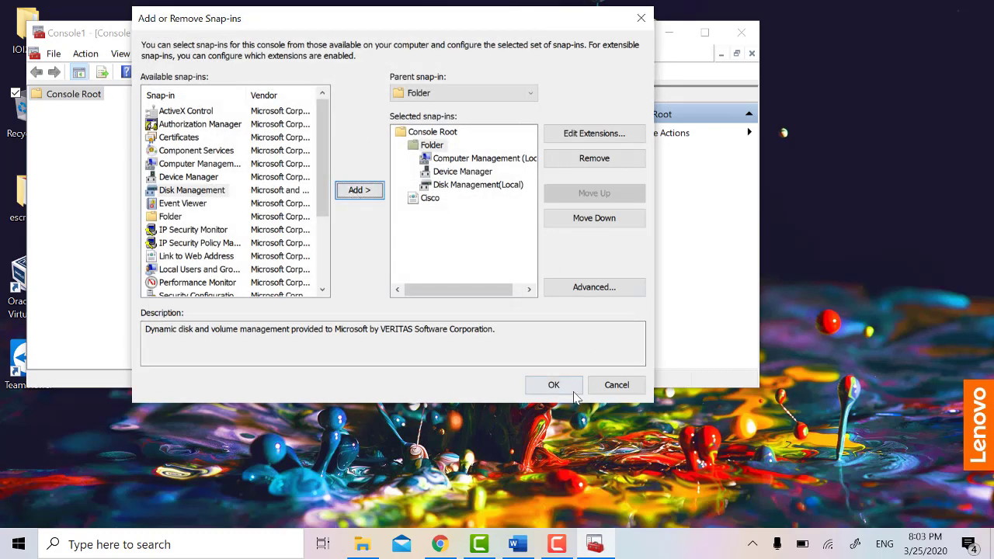
{"action": "left_click", "coordinate": [568, 392]}
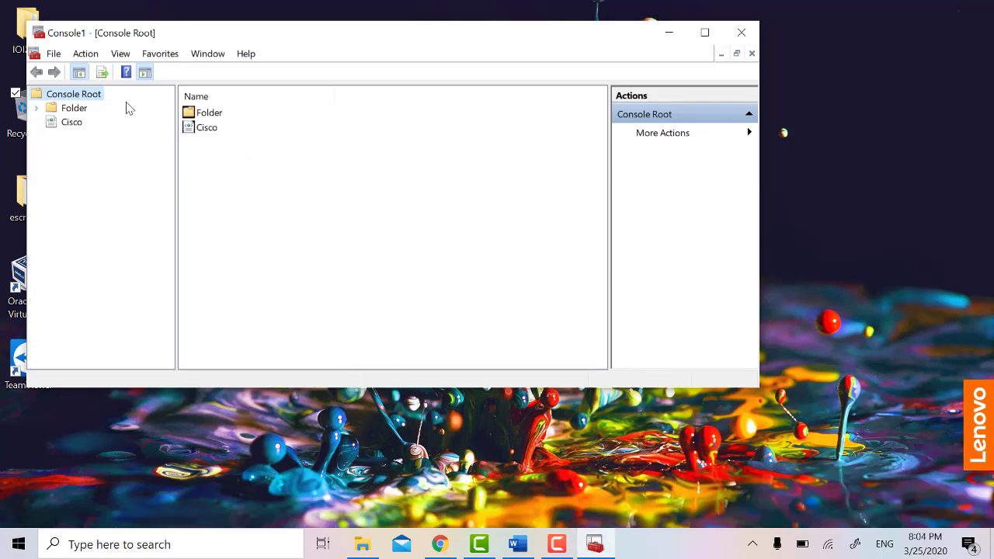
Step: Close the Microsoft Management Console window
{"action": "left_click", "coordinate": [54, 53]}
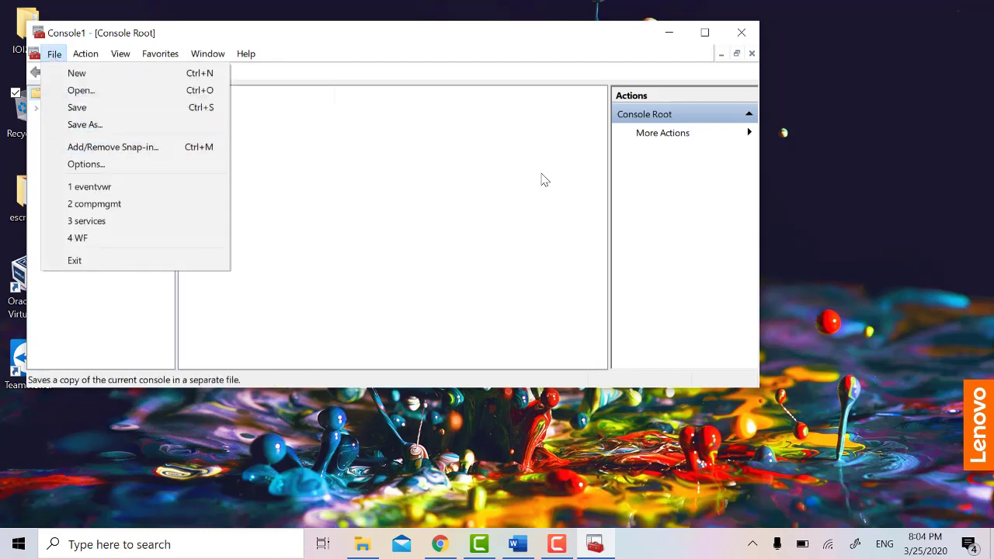
{"action": "left_click", "coordinate": [671, 90]}
{"action": "left_click", "coordinate": [741, 33]}
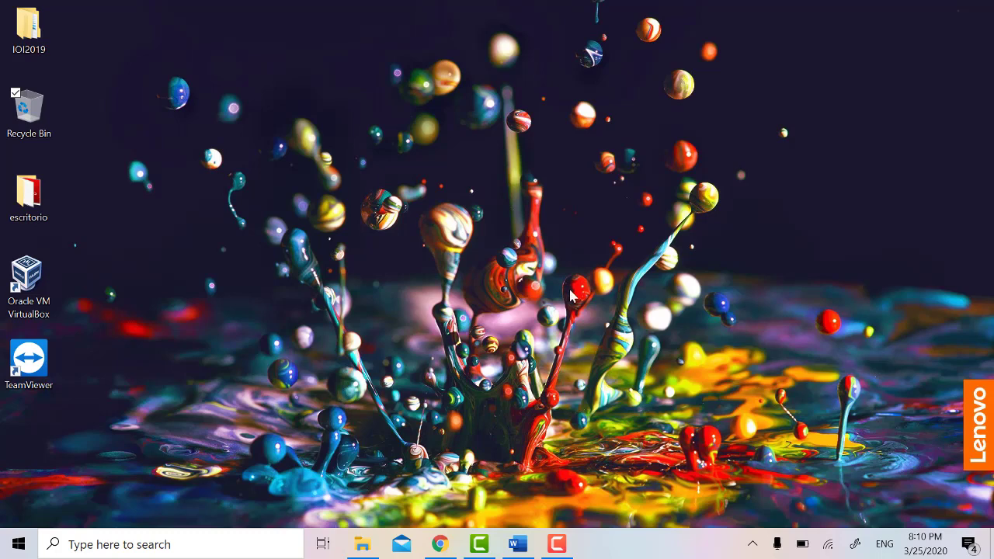
Step: Through Personalize, set the desktop Background to Solid color with the teal swatch
{"action": "right_click", "coordinate": [570, 292]}
{"action": "left_click", "coordinate": [484, 455]}
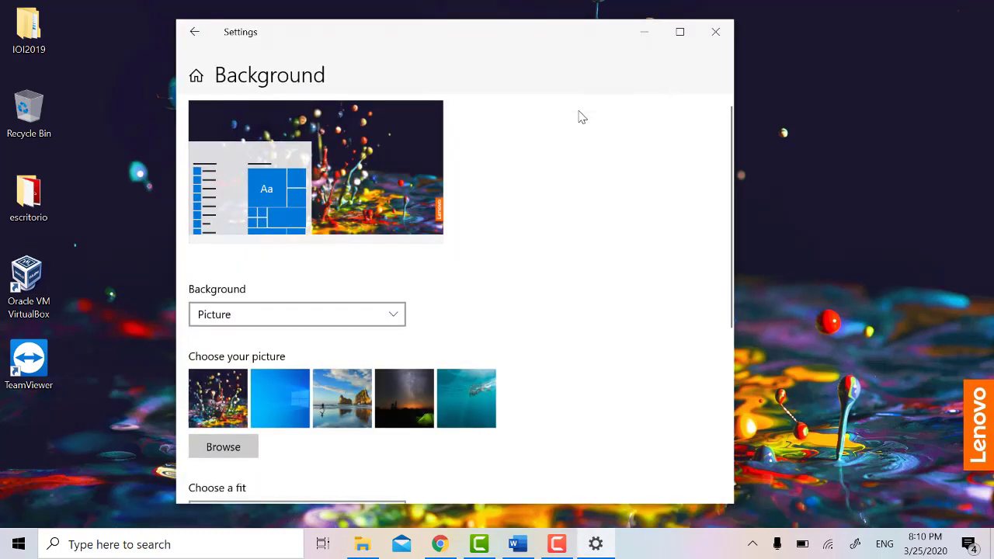
{"action": "scroll", "coordinate": [526, 271], "scroll_direction": "down", "scroll_amount": 3}
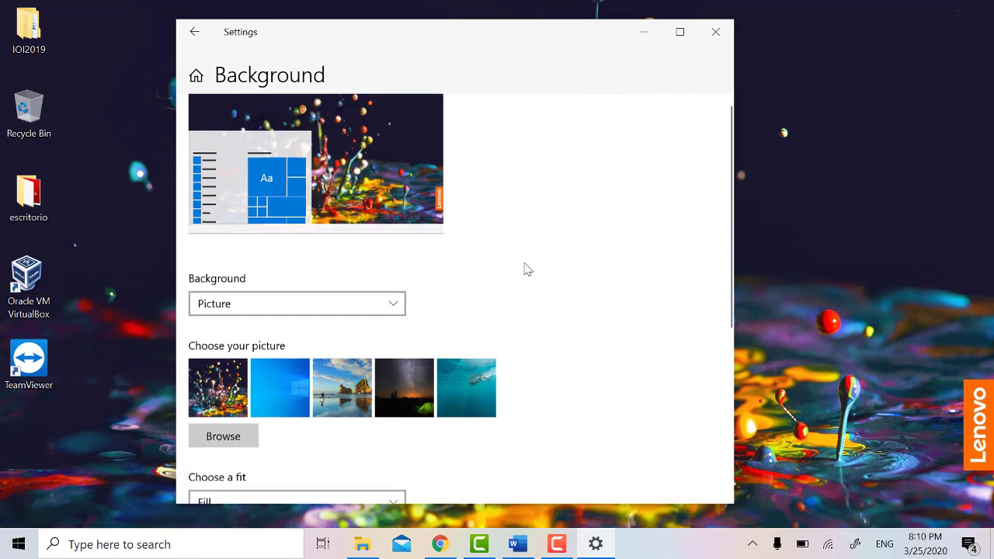
{"action": "scroll", "coordinate": [404, 314], "scroll_direction": "up", "scroll_amount": 3}
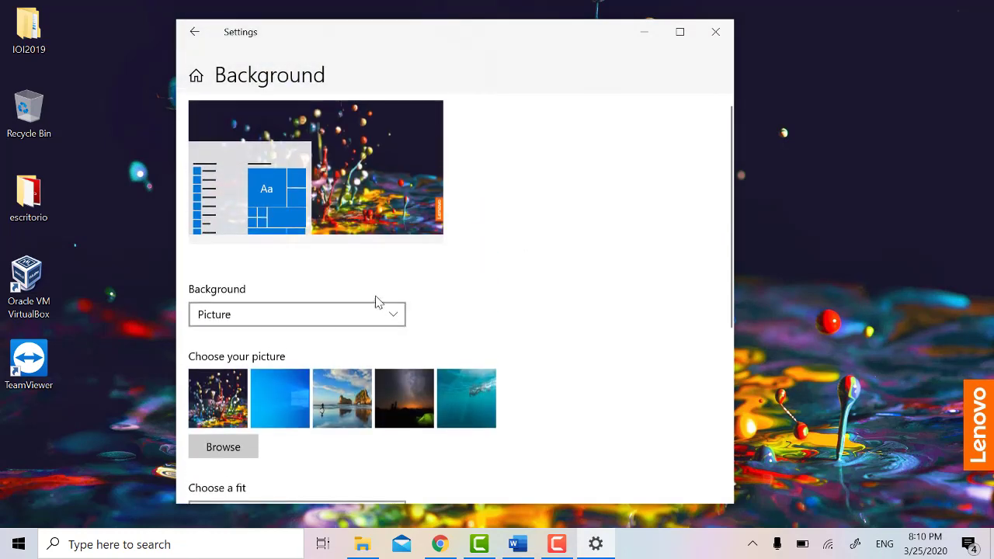
{"action": "left_click", "coordinate": [355, 313]}
{"action": "left_click", "coordinate": [295, 340]}
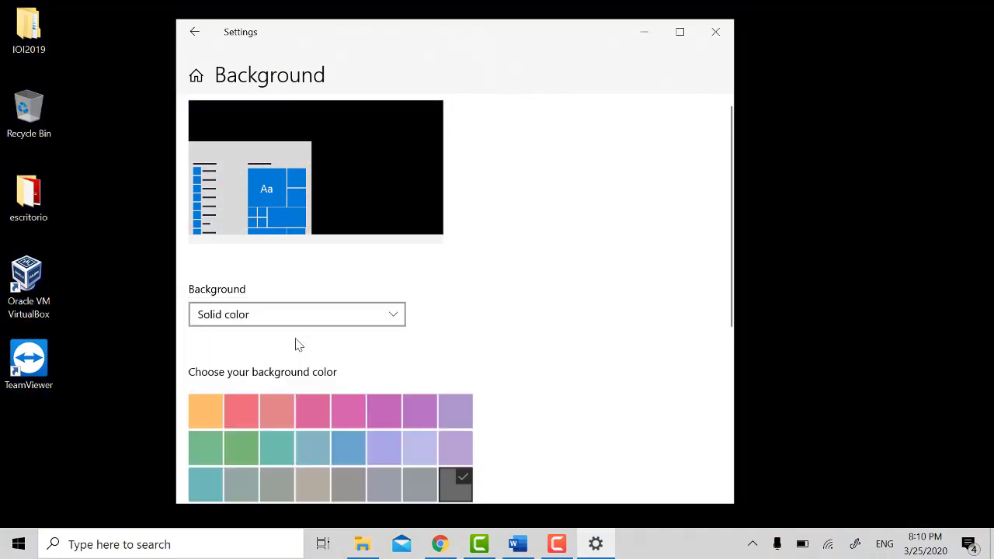
{"action": "left_click", "coordinate": [216, 474]}
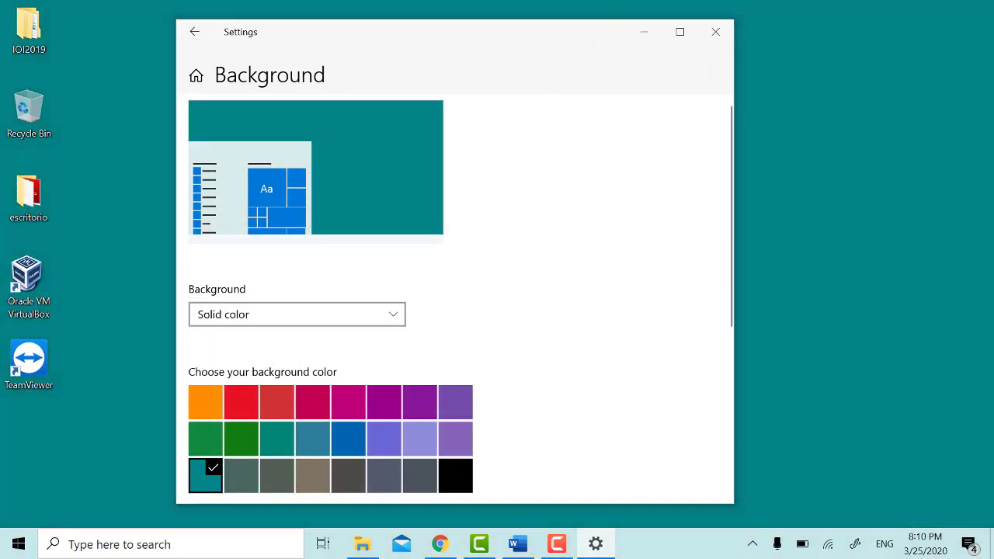
{"action": "scroll", "coordinate": [581, 289], "scroll_direction": "down", "scroll_amount": 4}
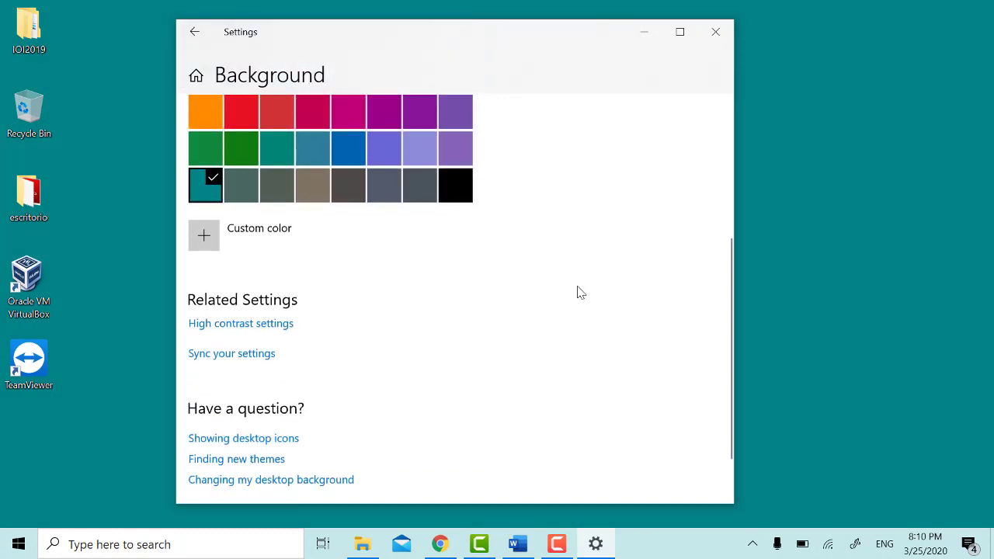
{"action": "scroll", "coordinate": [579, 291], "scroll_direction": "up", "scroll_amount": 4}
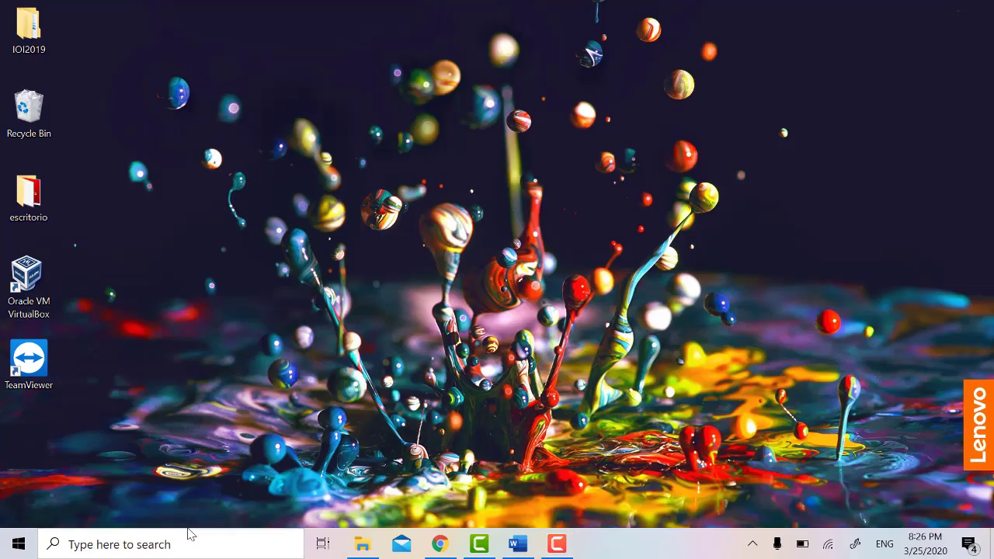
Step: Launch Registry Editor and navigate to HKEY_CURRENT_USER\Control Panel\Colors
{"action": "left_click", "coordinate": [196, 541]}
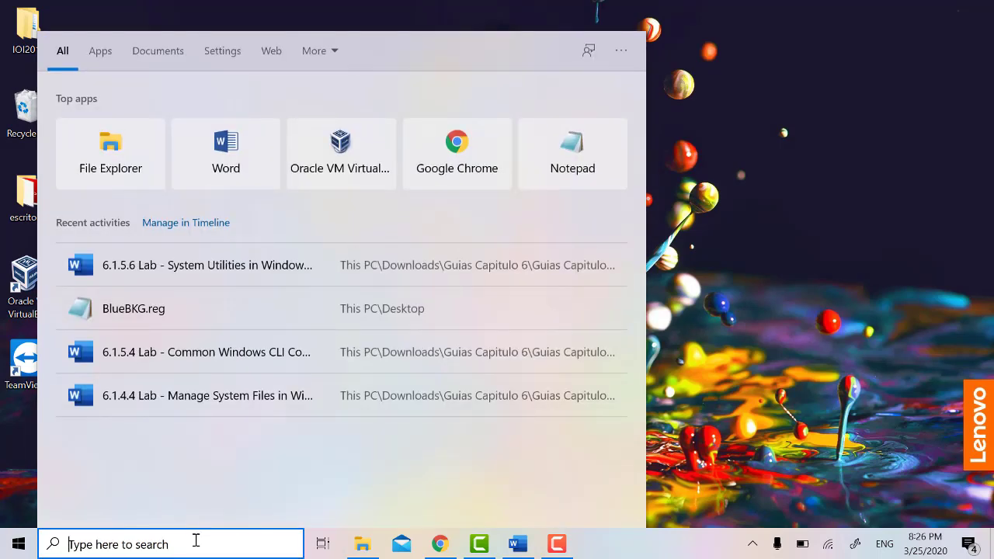
{"action": "type", "text": "rege"}
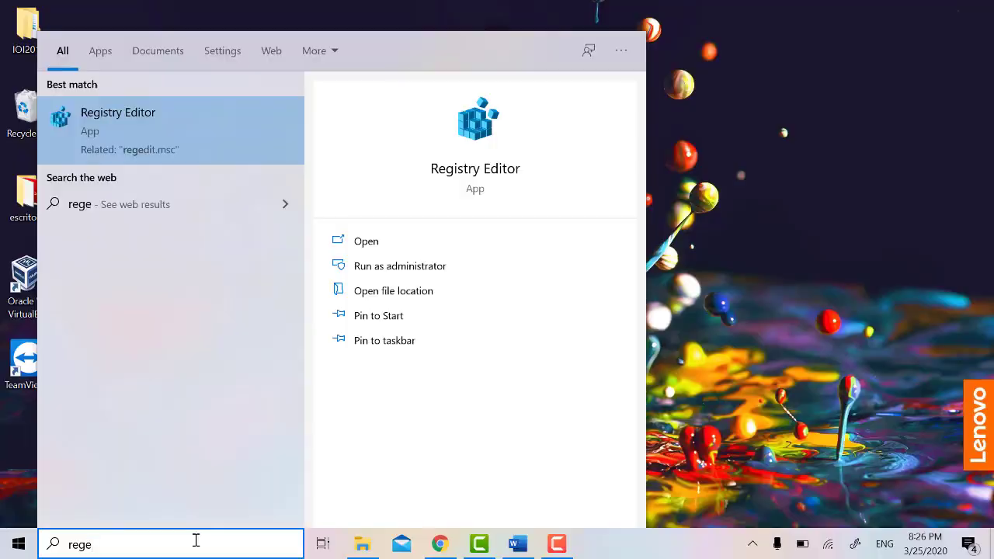
{"action": "key", "text": "Return"}
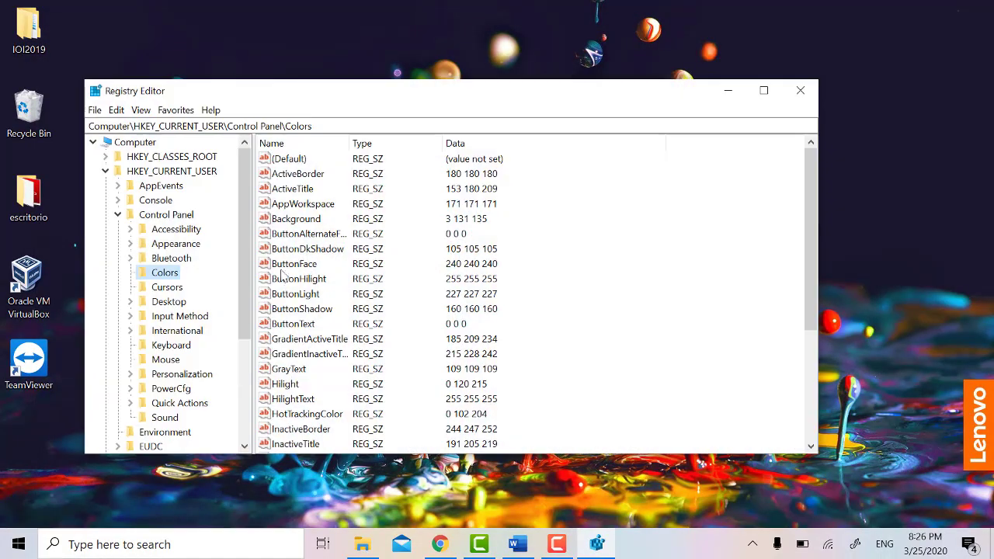
{"action": "left_click", "coordinate": [106, 172]}
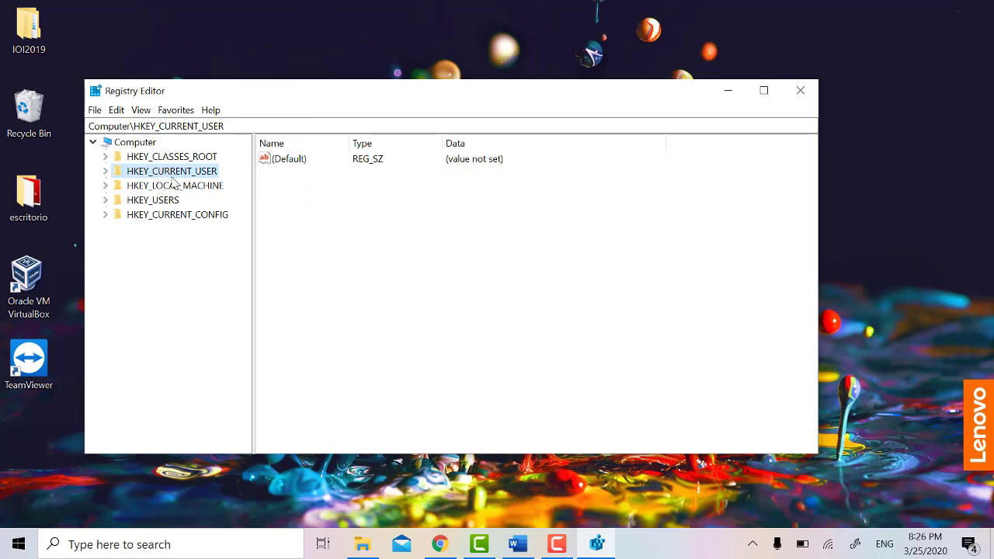
{"action": "left_click", "coordinate": [106, 171]}
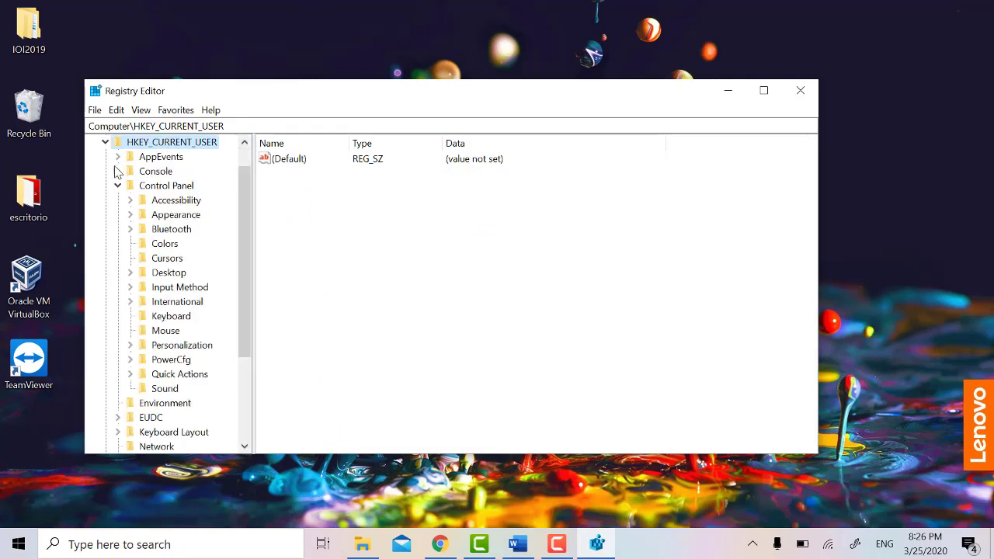
{"action": "left_click", "coordinate": [116, 187]}
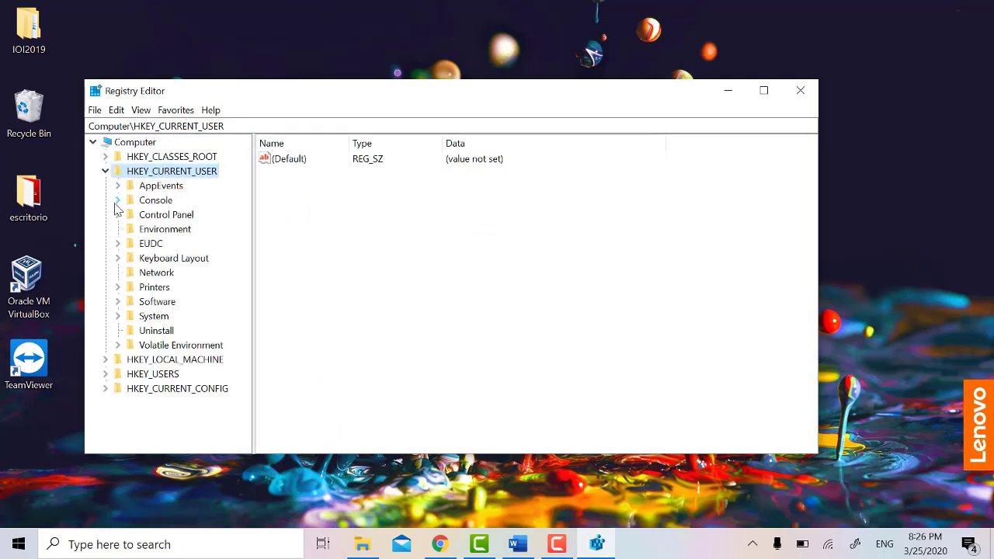
{"action": "left_click", "coordinate": [118, 216]}
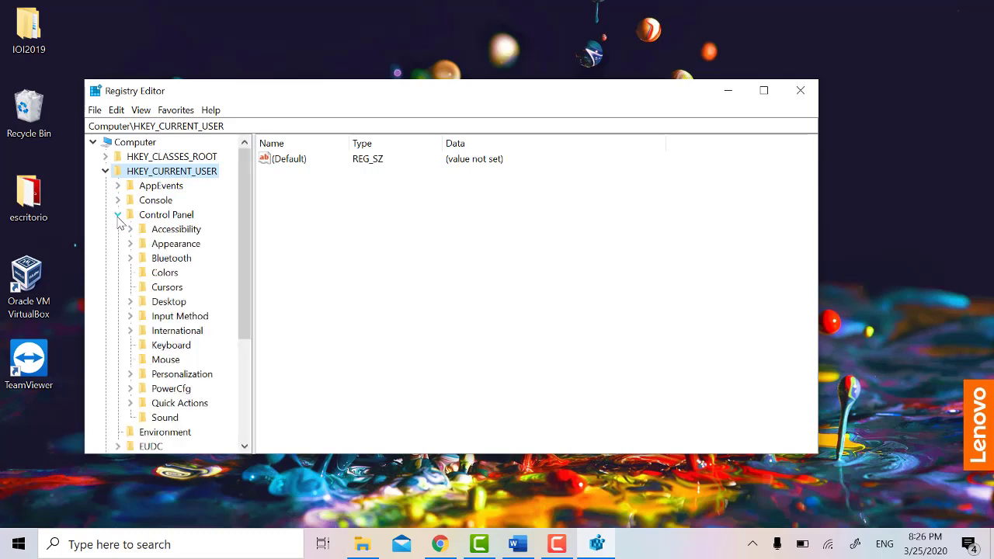
{"action": "left_click", "coordinate": [163, 273]}
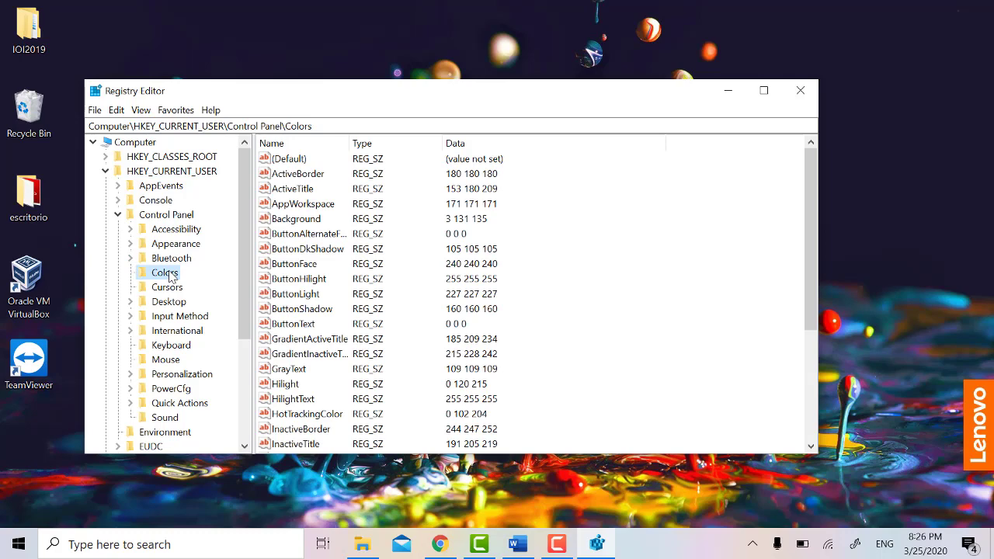
Step: Export the Colors key to the desktop as BlueBKG
{"action": "right_click", "coordinate": [170, 277]}
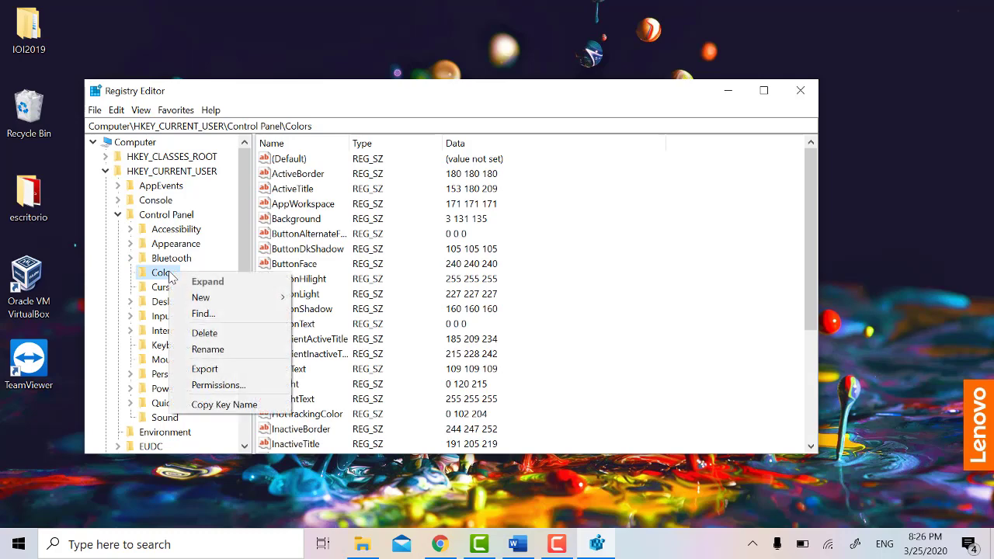
{"action": "left_click", "coordinate": [216, 371]}
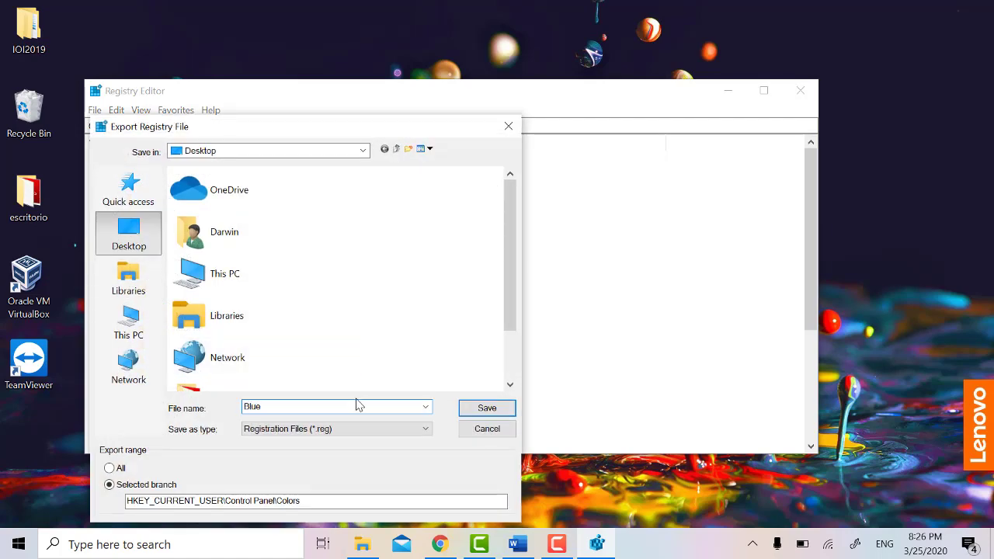
{"action": "type", "text": "BlueBKG"}
{"action": "key", "text": "Return"}
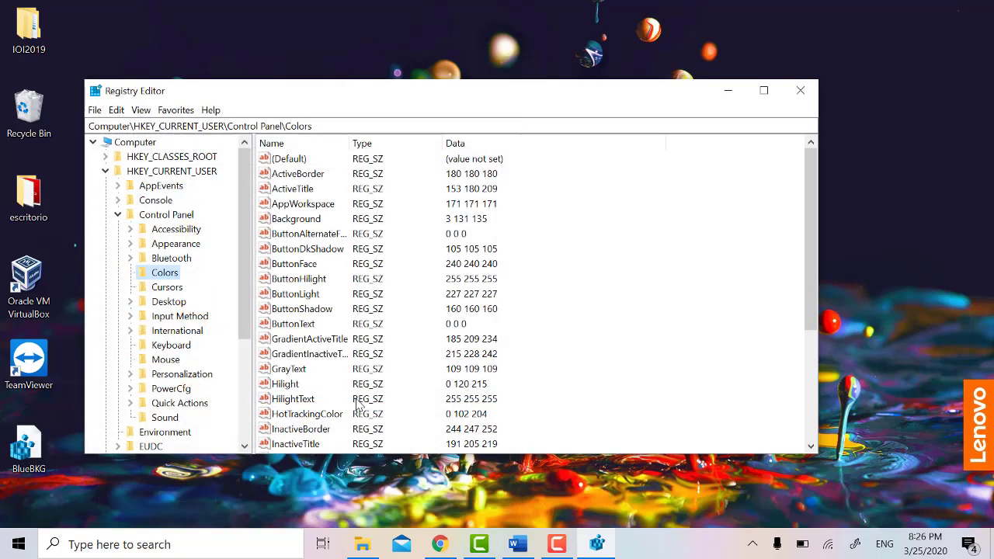
Step: Minimize Registry Editor and open BlueBKG.reg in Notepad via Edit
{"action": "left_click", "coordinate": [728, 90]}
{"action": "right_click", "coordinate": [28, 447]}
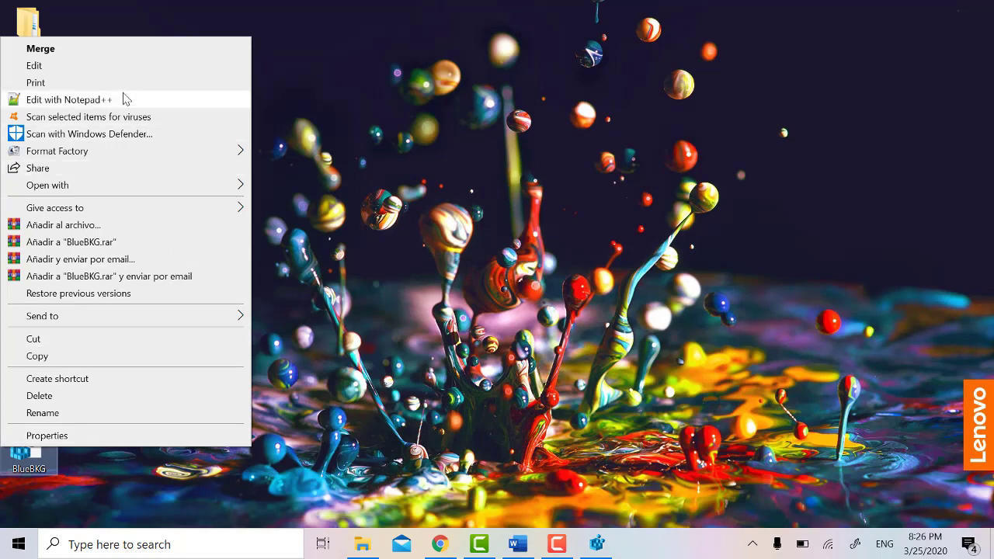
{"action": "left_click", "coordinate": [47, 66]}
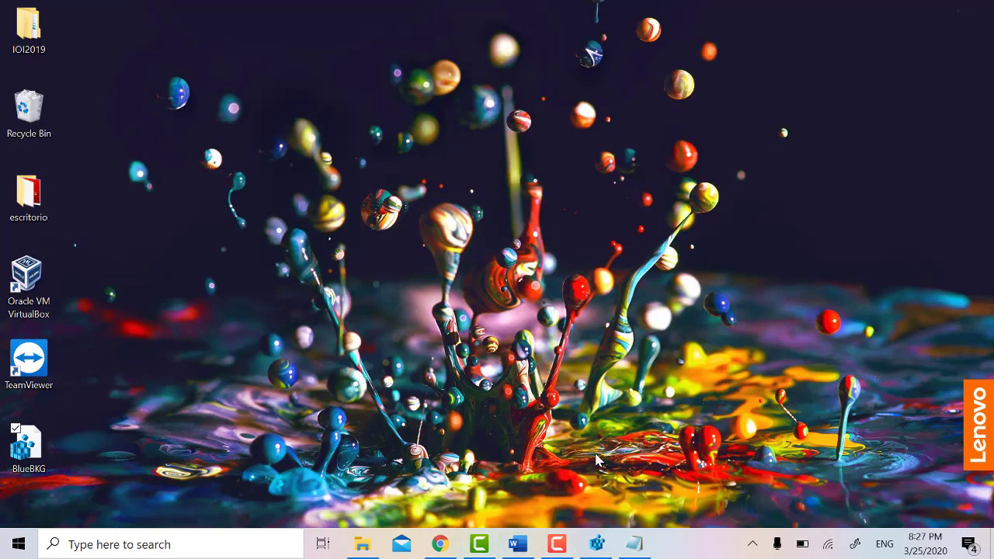
Step: Restore Registry Editor, import BlueBKG.reg from the desktop, and acknowledge the success message
{"action": "left_click", "coordinate": [598, 545]}
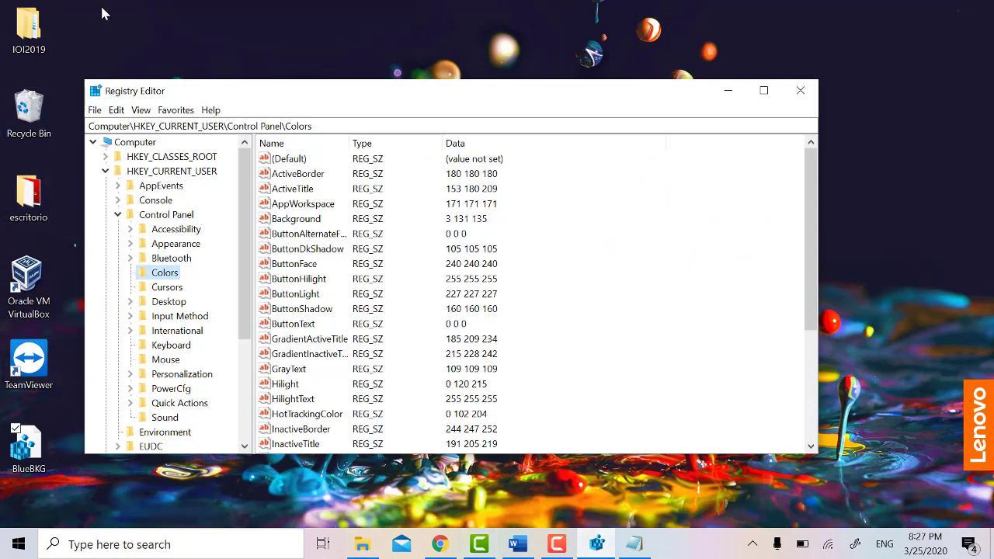
{"action": "left_click", "coordinate": [94, 111]}
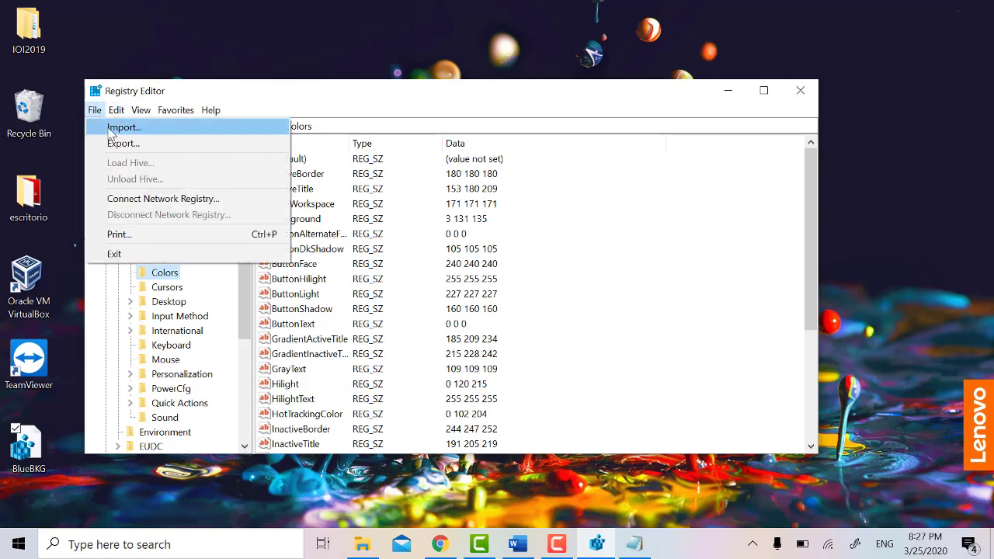
{"action": "left_click", "coordinate": [121, 129]}
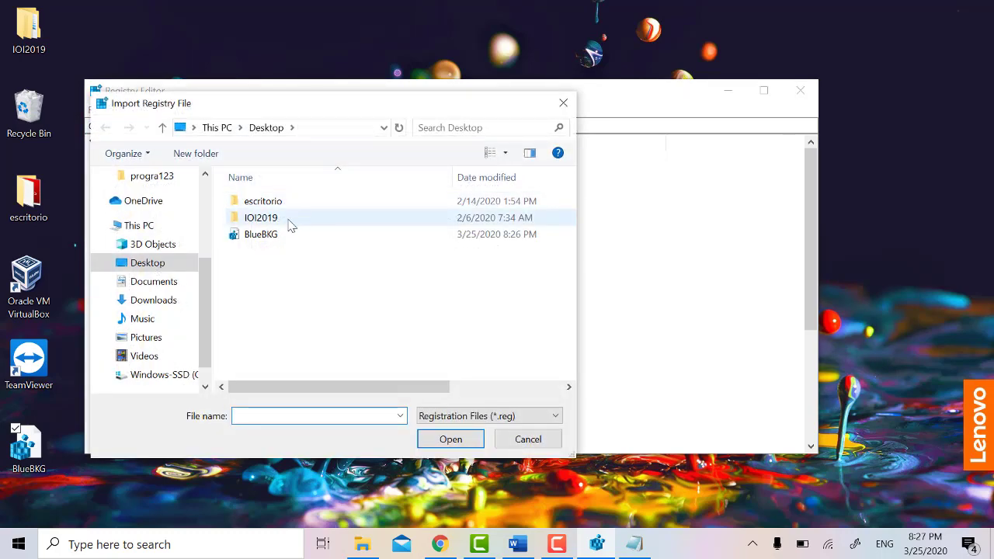
{"action": "left_click", "coordinate": [267, 237]}
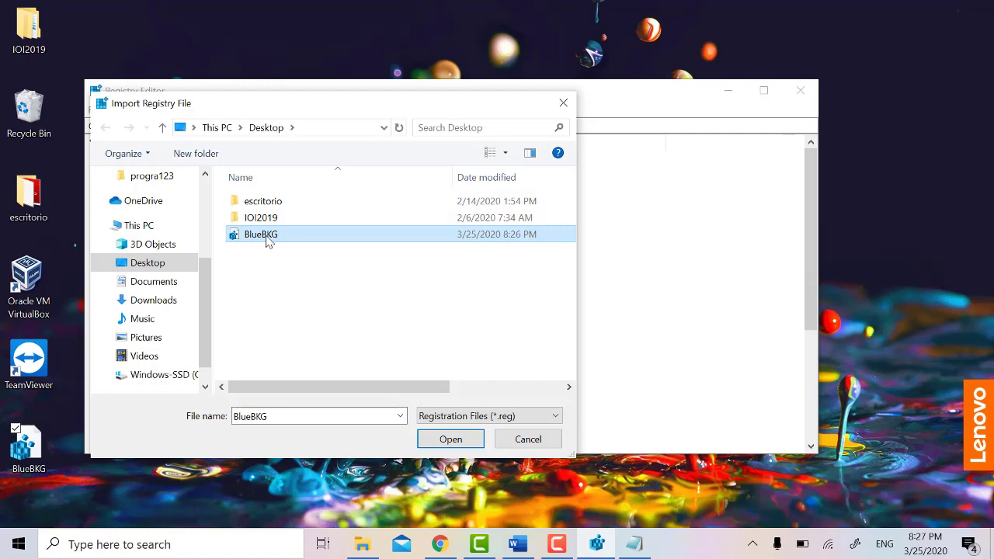
{"action": "left_click", "coordinate": [449, 440]}
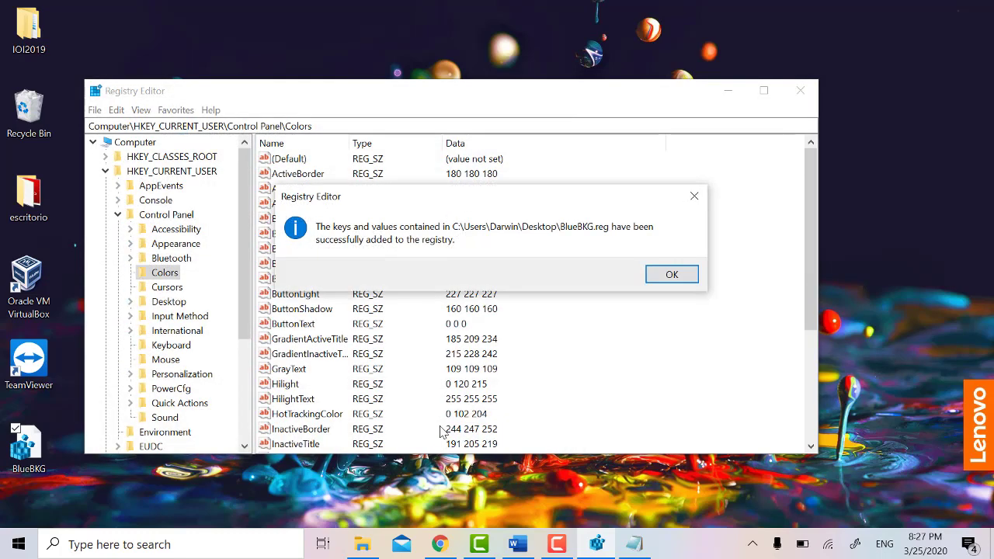
{"action": "left_click", "coordinate": [672, 276]}
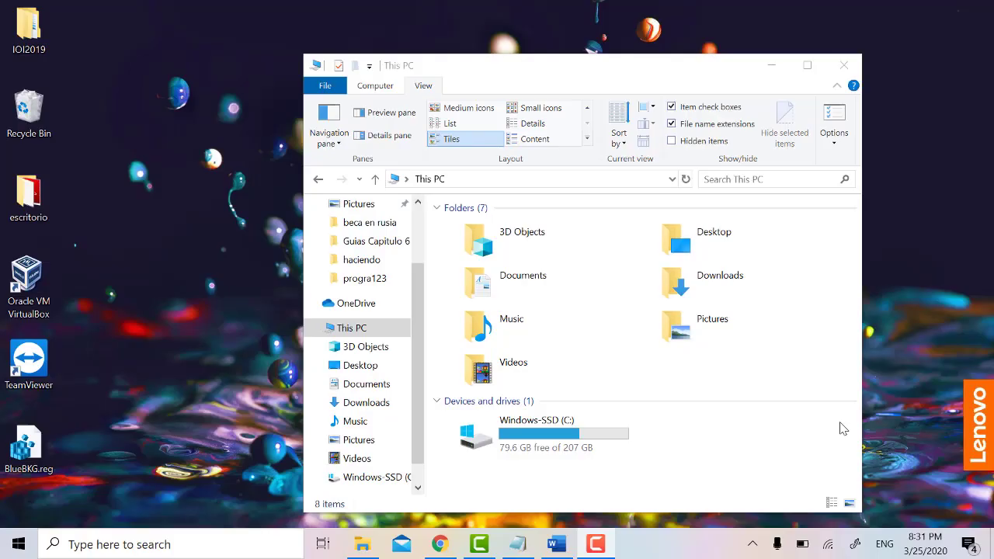
Step: Create a desktop shortcut to iexplore.exe from C:\Program Files\Internet Explorer
{"action": "double_click", "coordinate": [451, 433]}
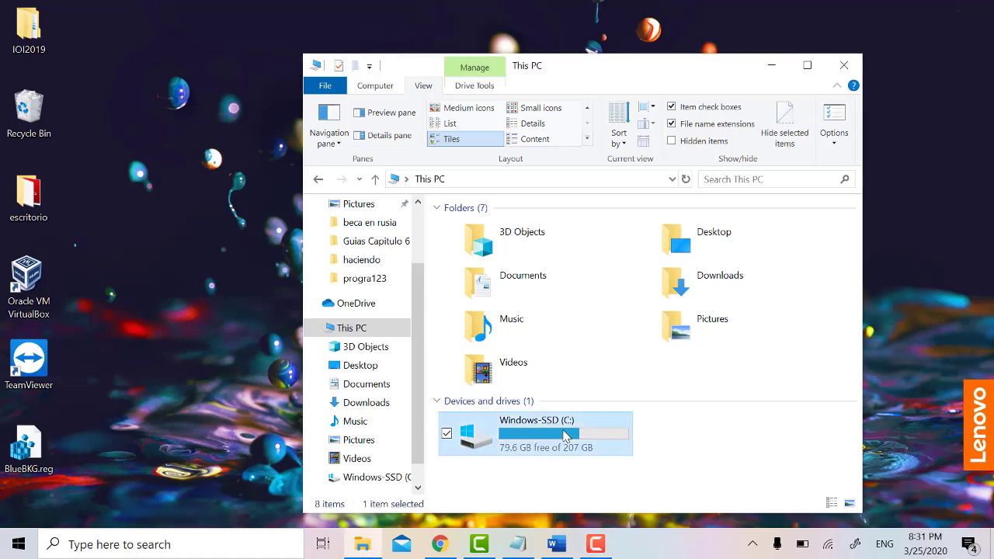
{"action": "double_click", "coordinate": [514, 264]}
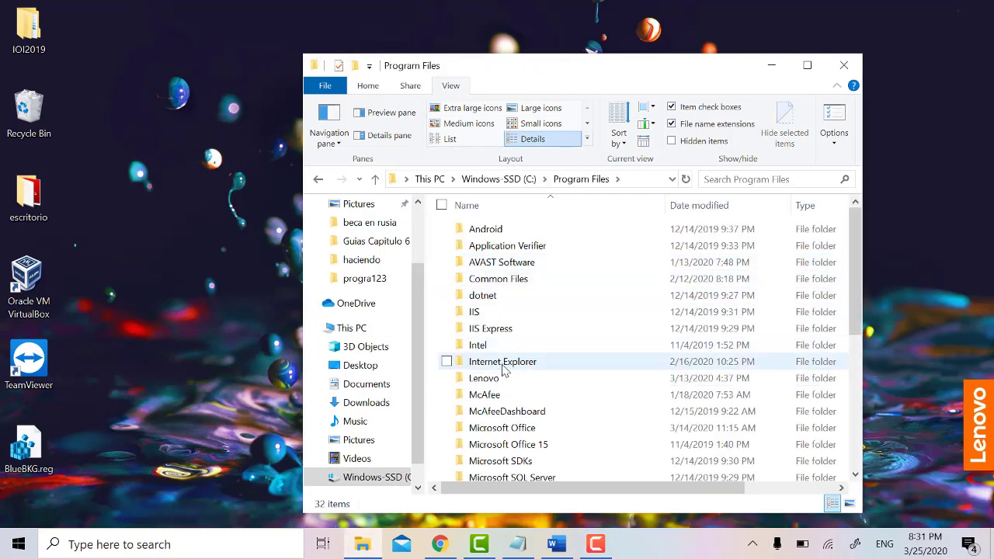
{"action": "double_click", "coordinate": [503, 365]}
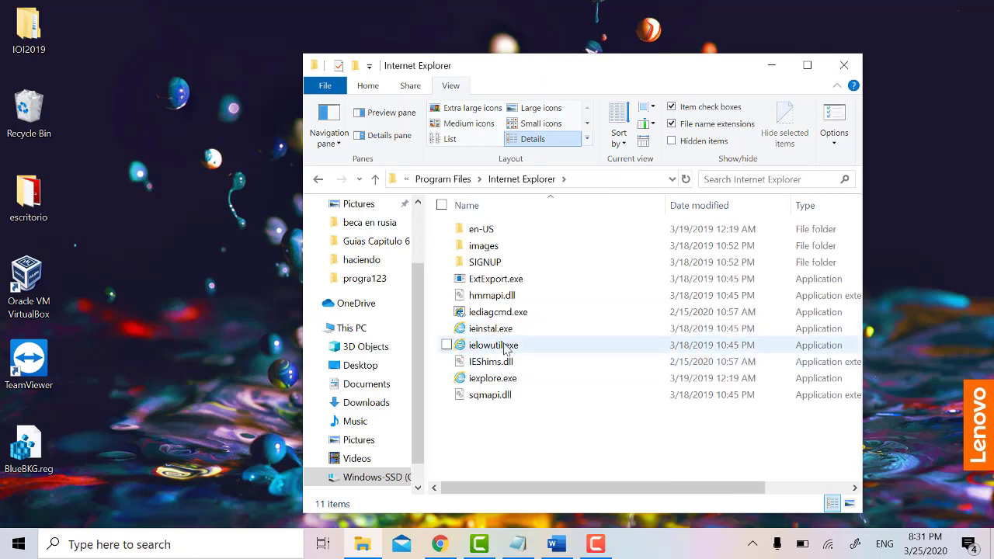
{"action": "right_click", "coordinate": [497, 380]}
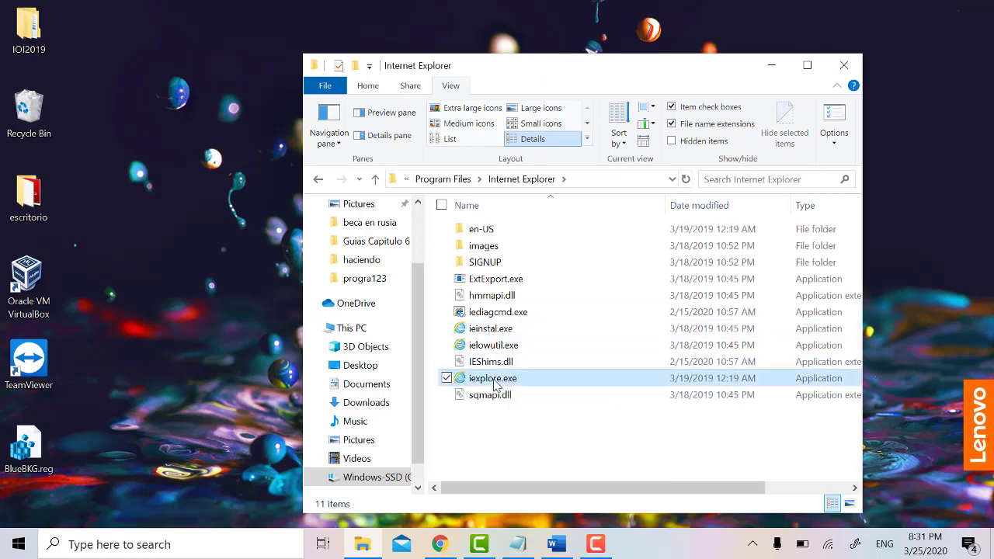
{"action": "mouse_move", "coordinate": [479, 398]}
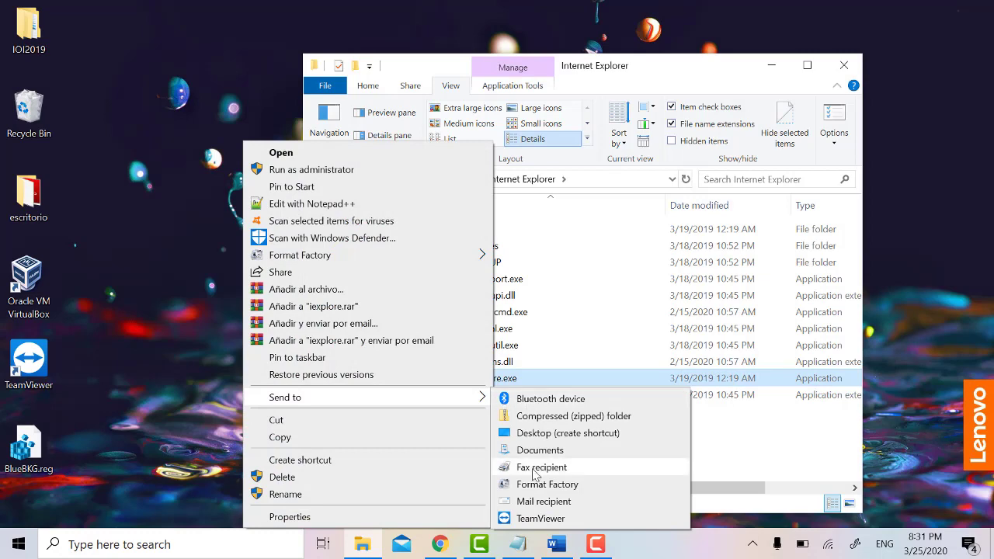
{"action": "left_click", "coordinate": [548, 434]}
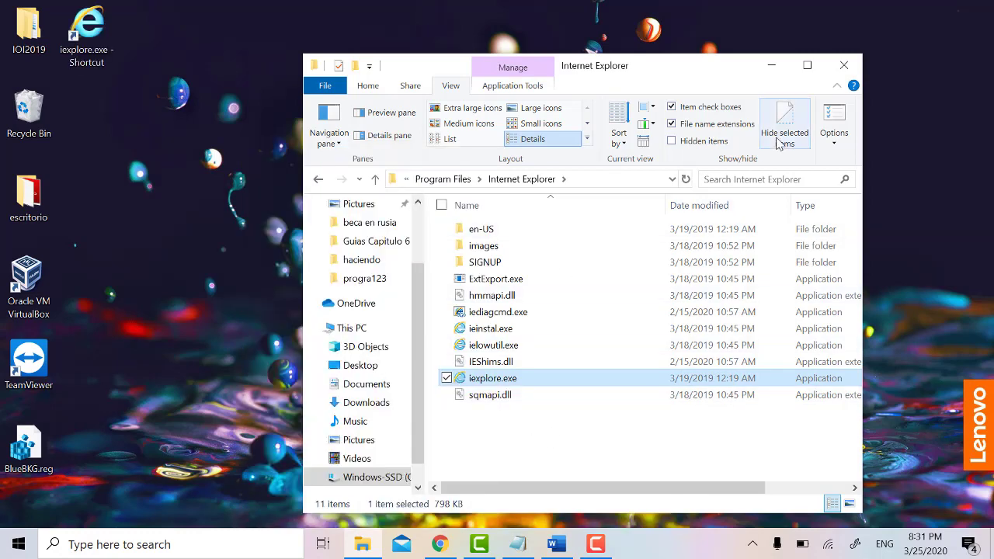
Step: Move the iexplore.exe shortcut into the user's Startup folder, opened via shell:startup
{"action": "key", "text": "alt+F4"}
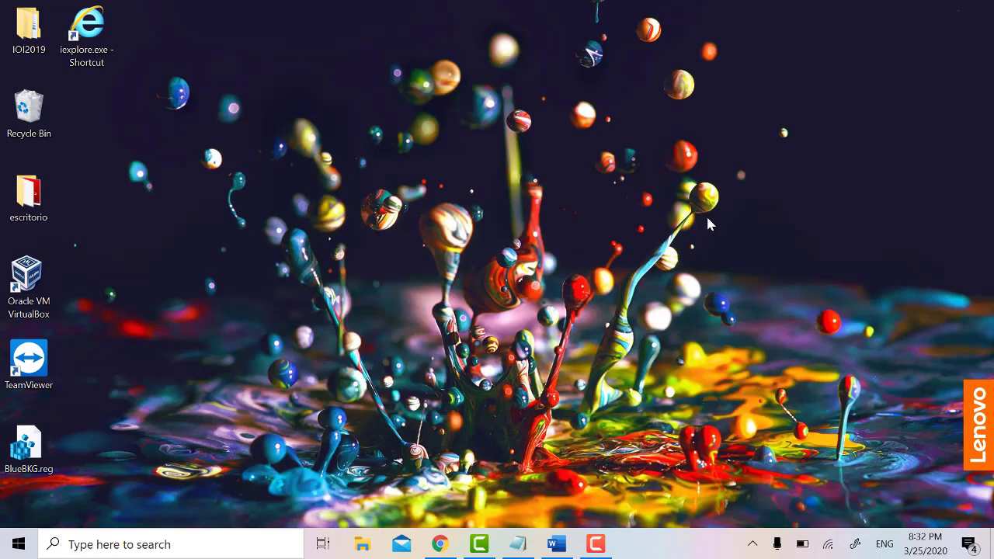
{"action": "key", "text": "super+r"}
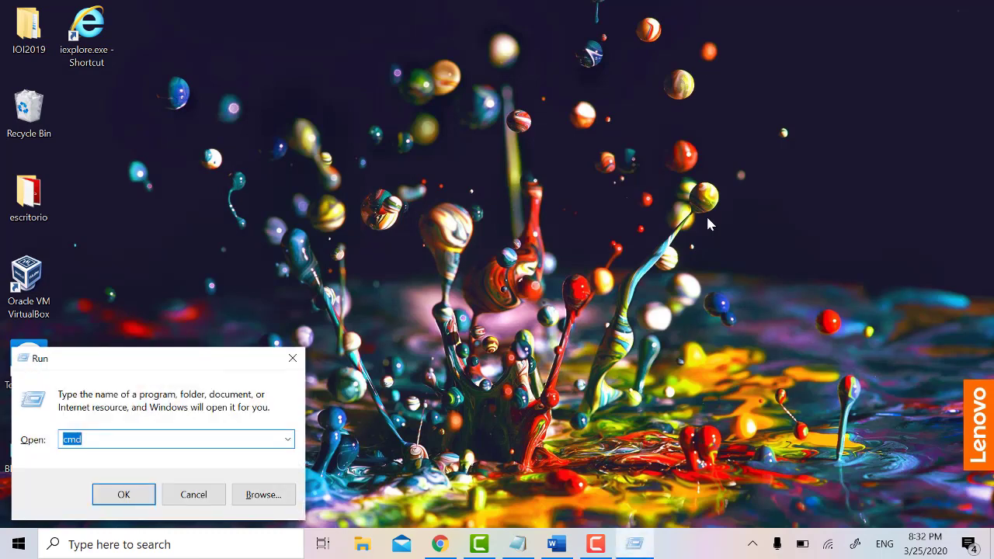
{"action": "type", "text": "shell:startup"}
{"action": "key", "text": "Return"}
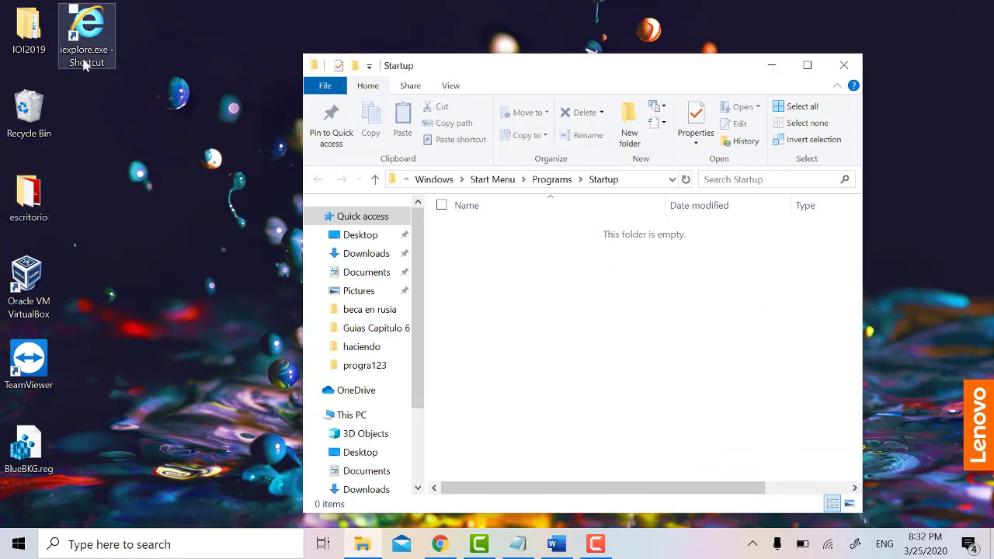
{"action": "left_click_drag", "start_coordinate": [90, 49], "coordinate": [505, 278]}
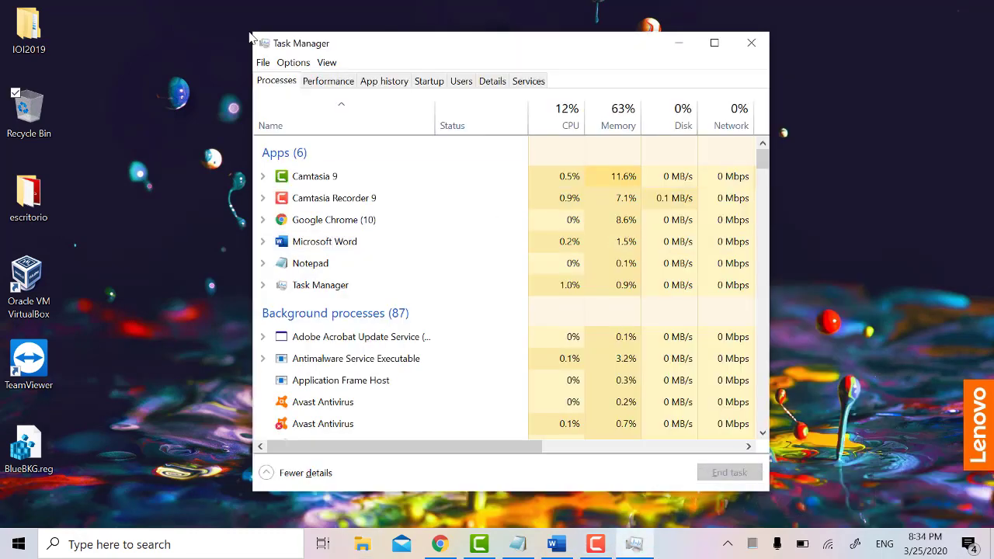
Step: Switch Task Manager to the Startup tab to list programs that launch with Windows
{"action": "left_click", "coordinate": [435, 84]}
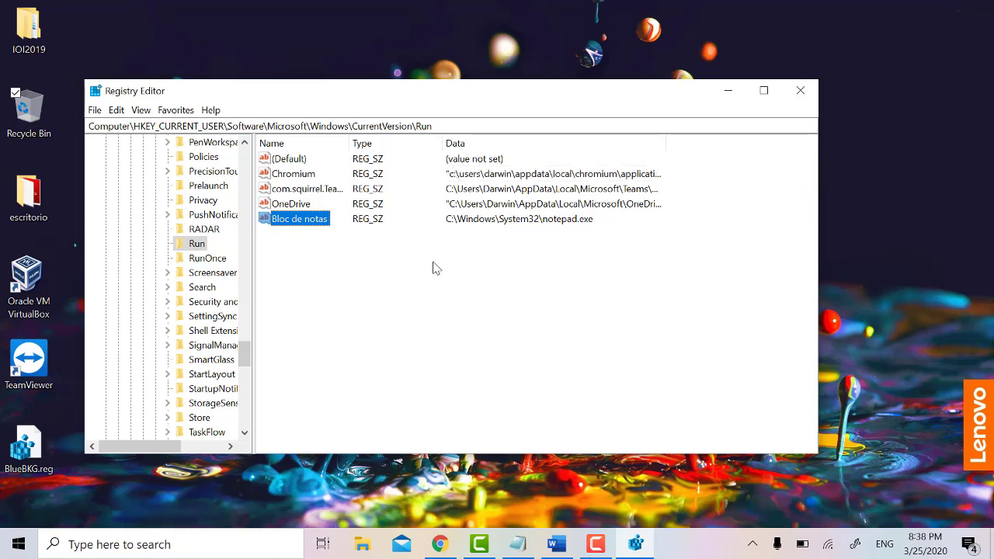
Step: Add a new string value, New Value #1, to the HKCU Run key
{"action": "left_click", "coordinate": [480, 126]}
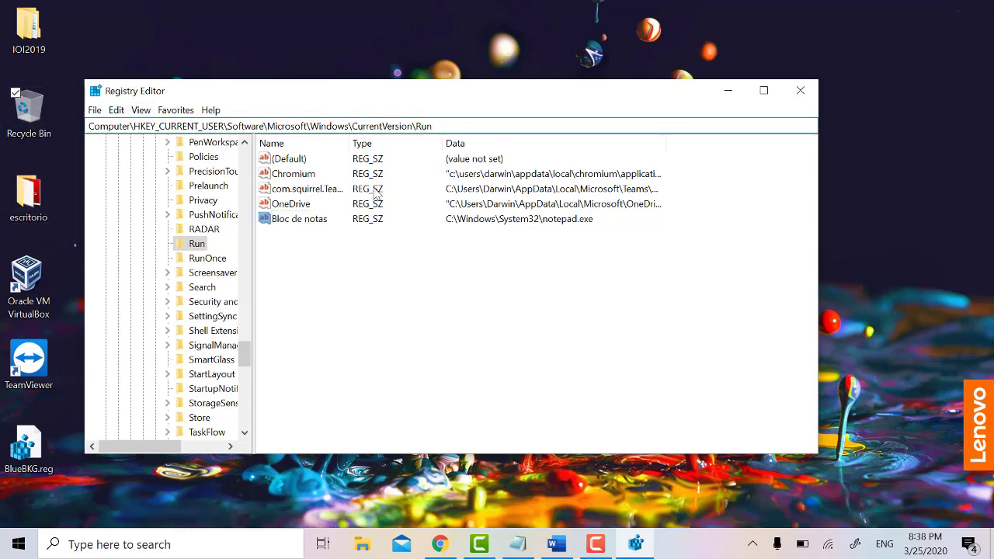
{"action": "right_click", "coordinate": [403, 284]}
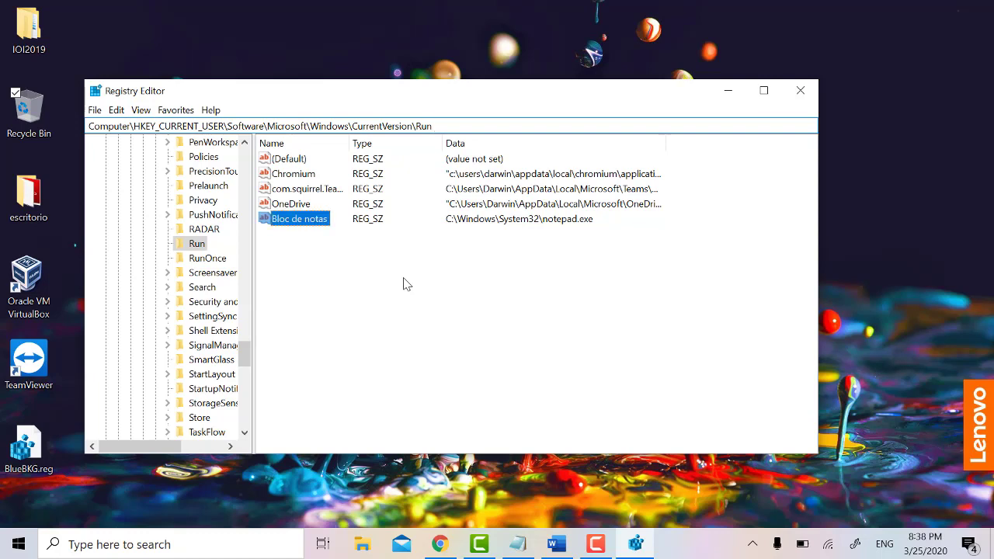
{"action": "mouse_move", "coordinate": [453, 289]}
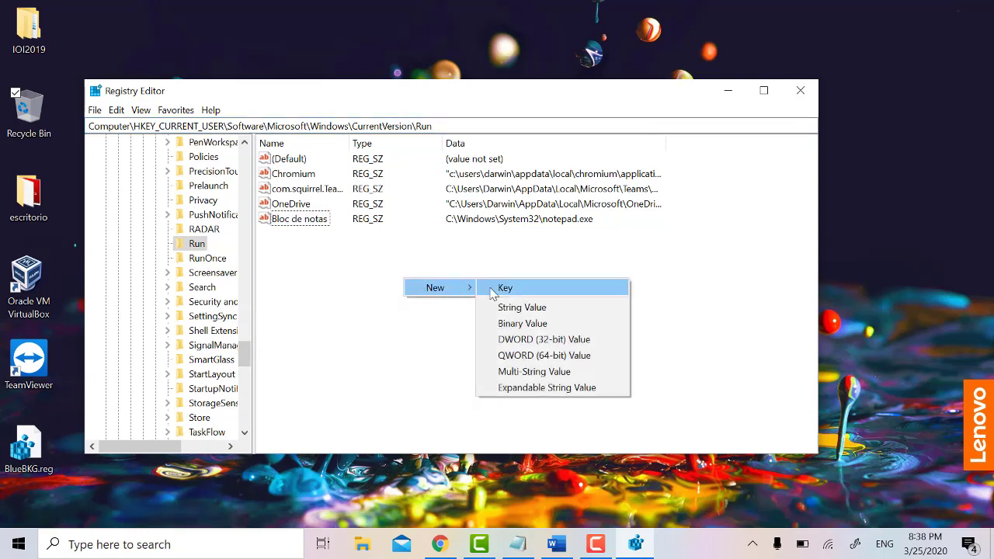
{"action": "left_click", "coordinate": [534, 311]}
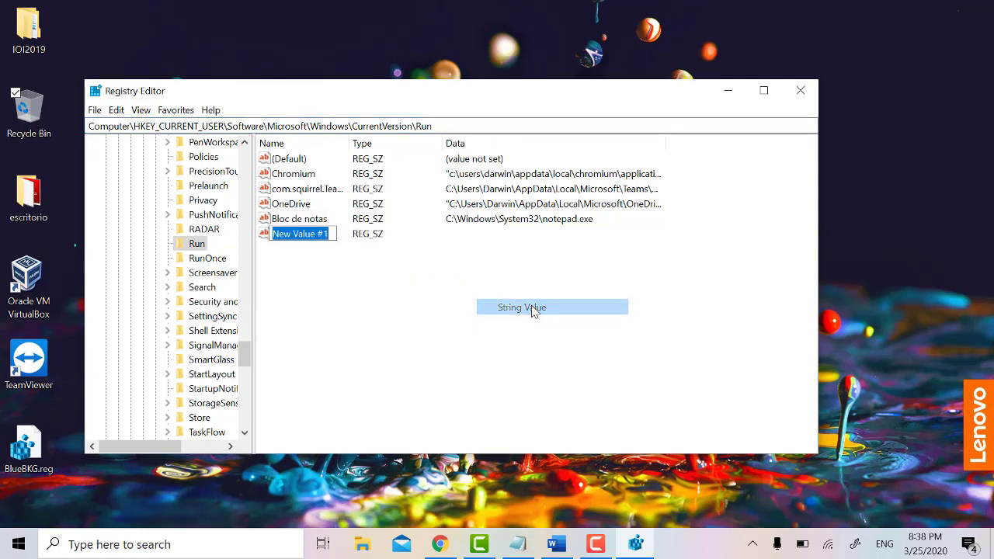
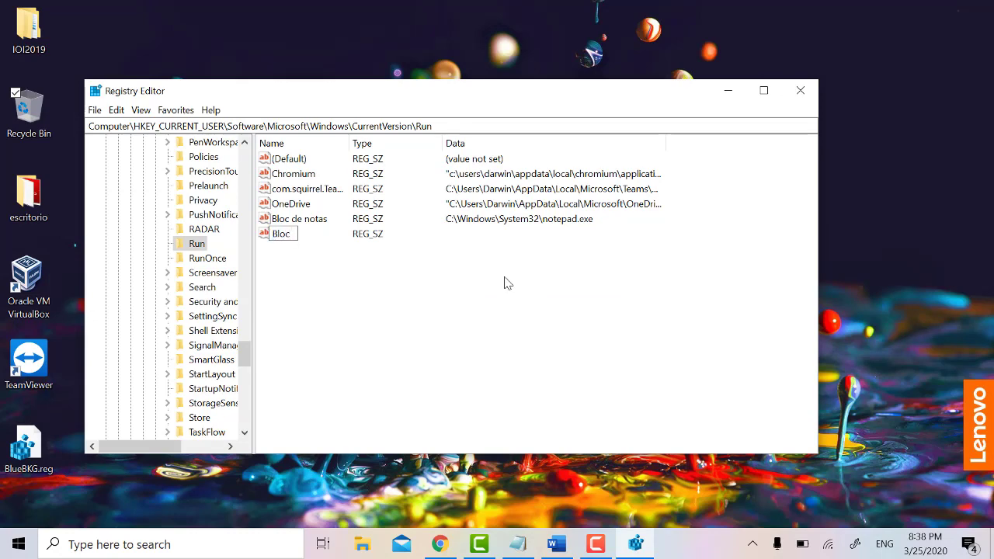
Step: Name the new string value 'Bloc' after 'Bloc de notas' is rejected as already existing
{"action": "type", "text": "Bloc de notas"}
{"action": "key", "text": "Return"}
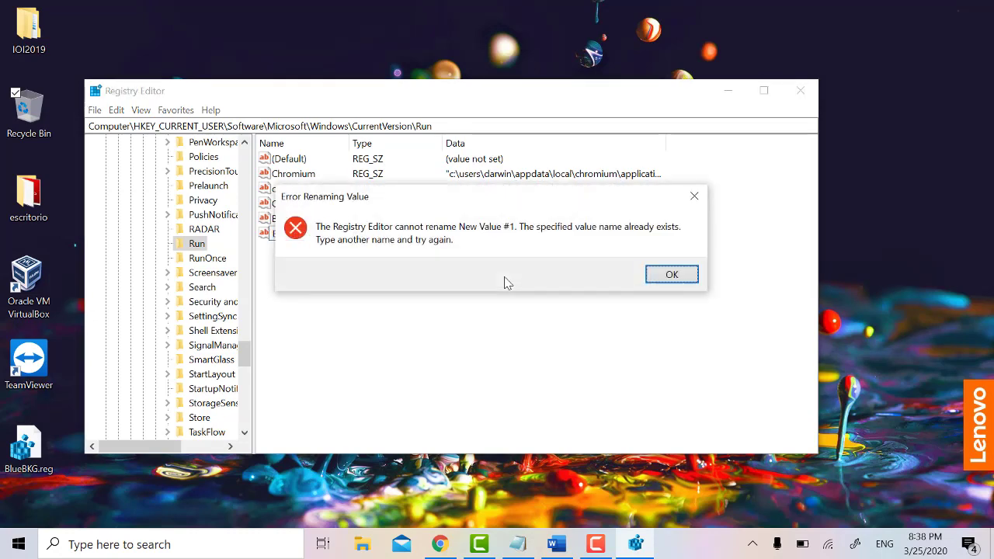
{"action": "key", "text": "Return"}
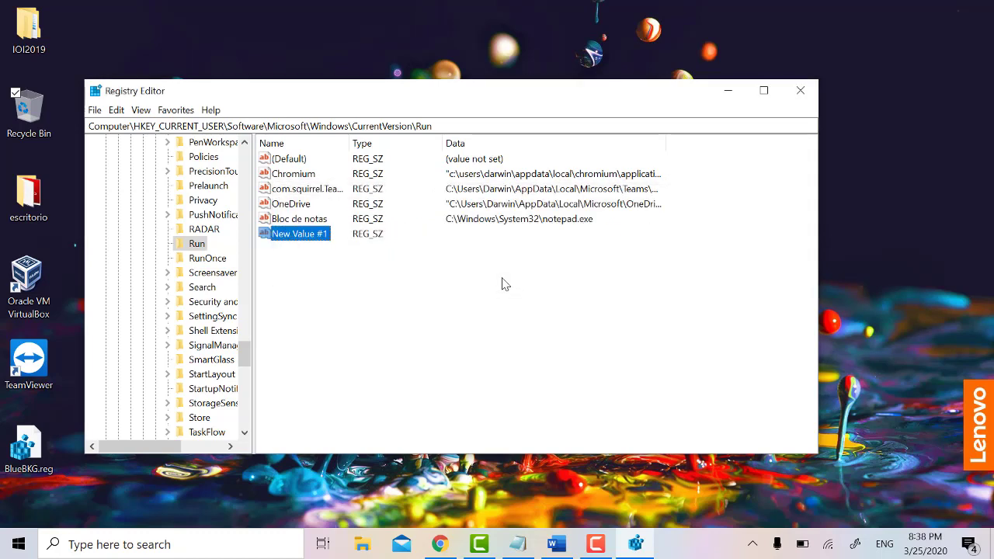
{"action": "right_click", "coordinate": [313, 245]}
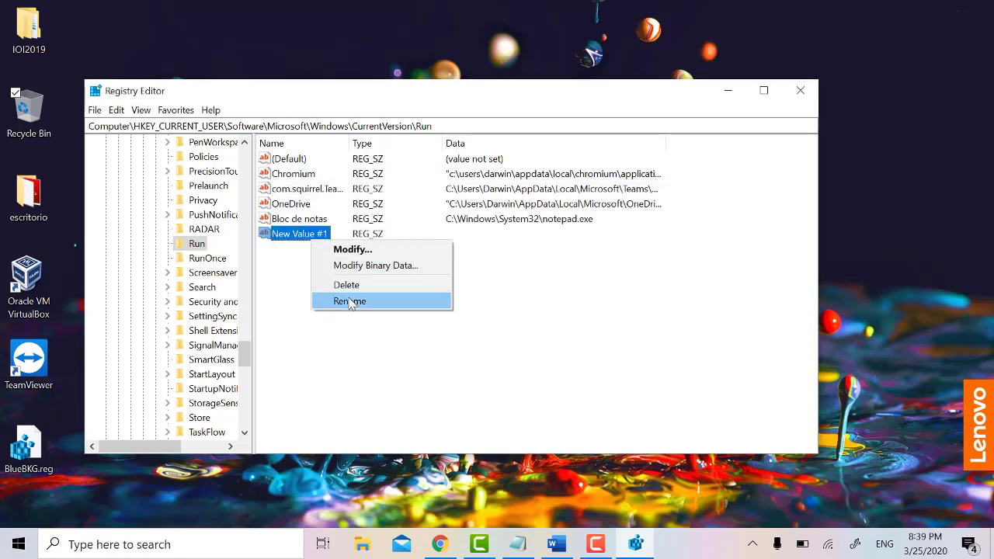
{"action": "left_click", "coordinate": [350, 304]}
{"action": "type", "text": "V"}
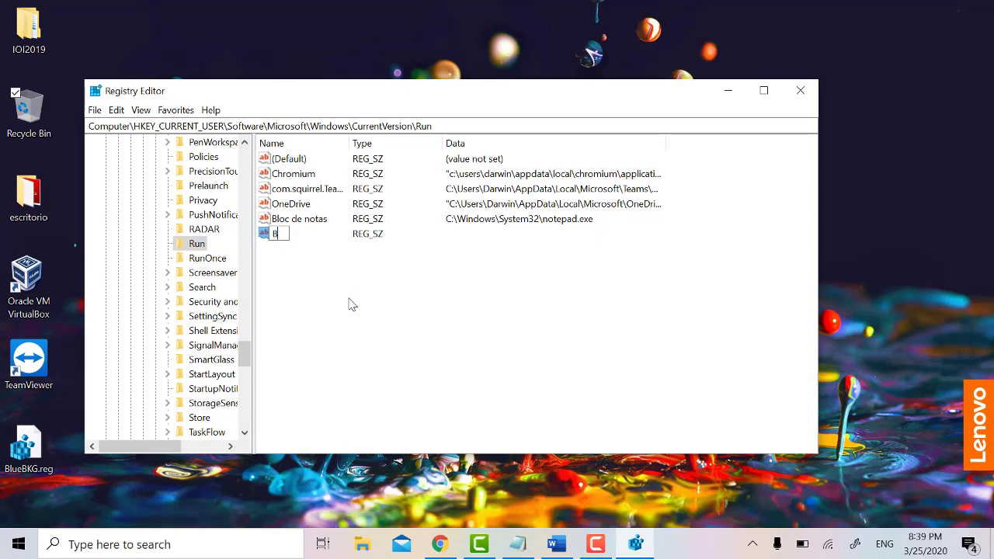
{"action": "key", "text": "Return"}
Step: Bring up the Modify dialog for the Bloc value to edit its data
{"action": "right_click", "coordinate": [280, 243]}
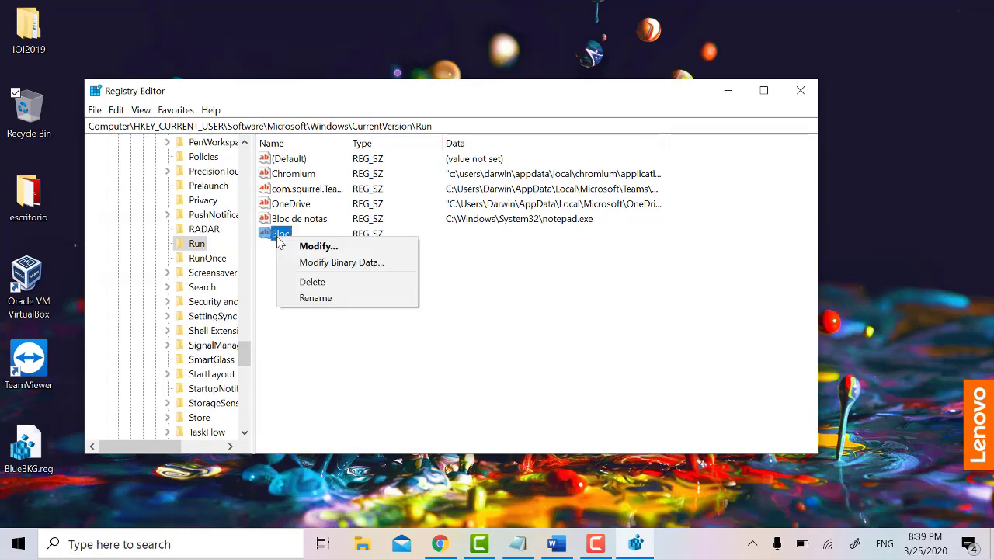
{"action": "left_click", "coordinate": [318, 246]}
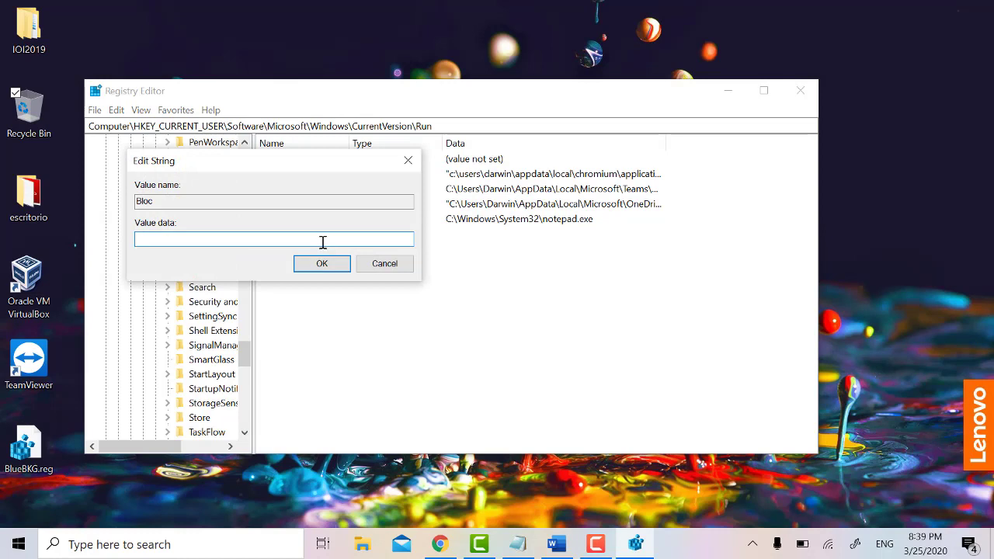
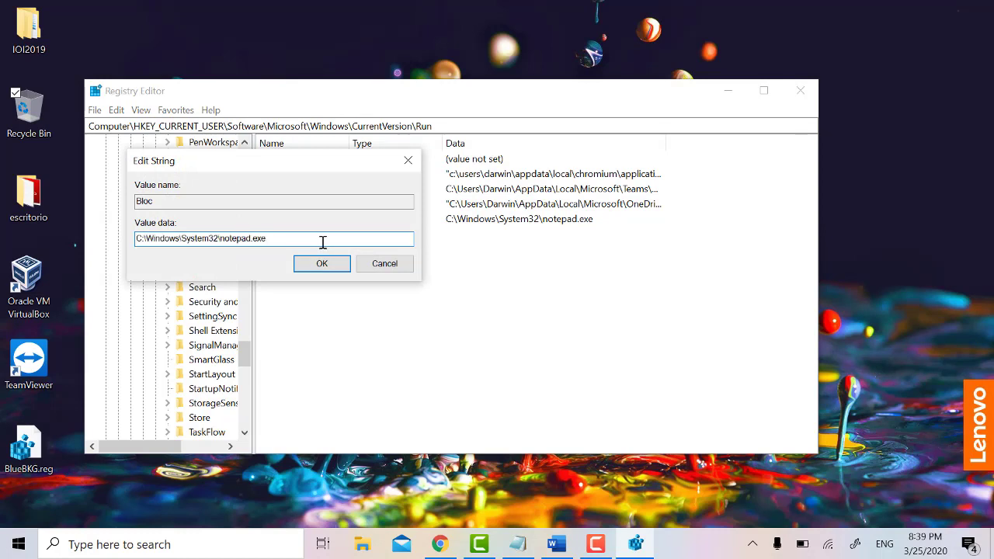
Step: Save C:\Windows\System32\notepad.exe as the data of the Bloc string value
{"action": "left_click", "coordinate": [321, 264]}
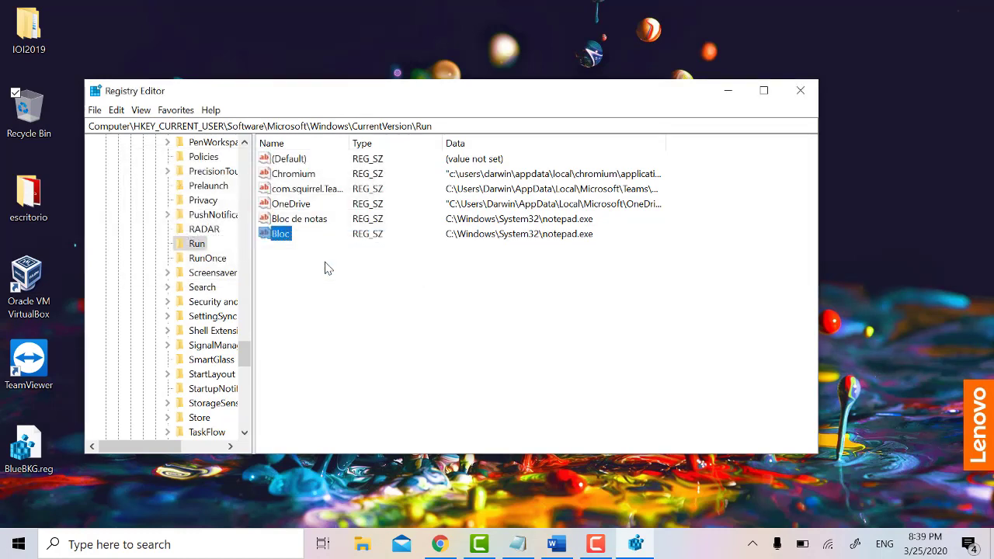
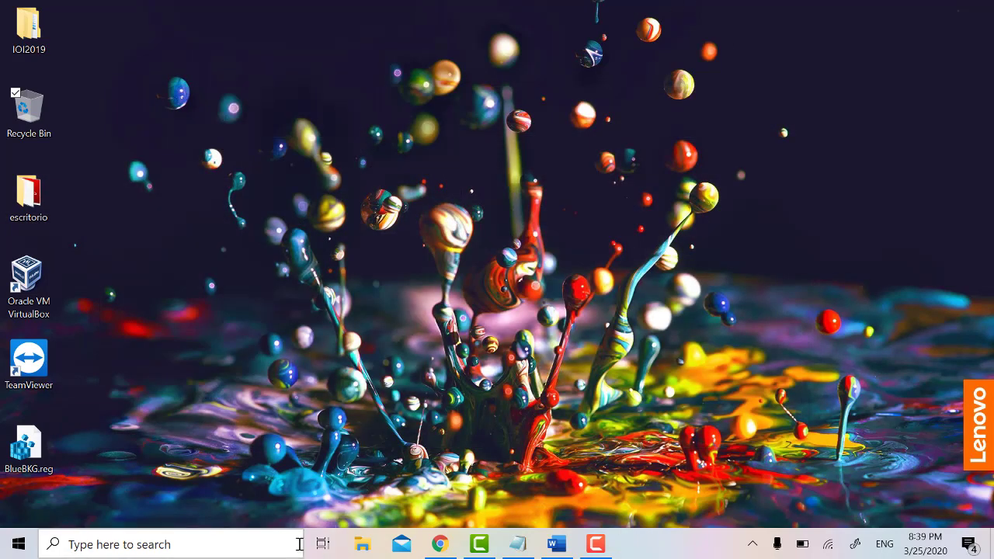
Step: Open Task Manager and show its Startup tab
{"action": "left_click", "coordinate": [300, 544]}
{"action": "type", "text": "task"}
{"action": "key", "text": "Return"}
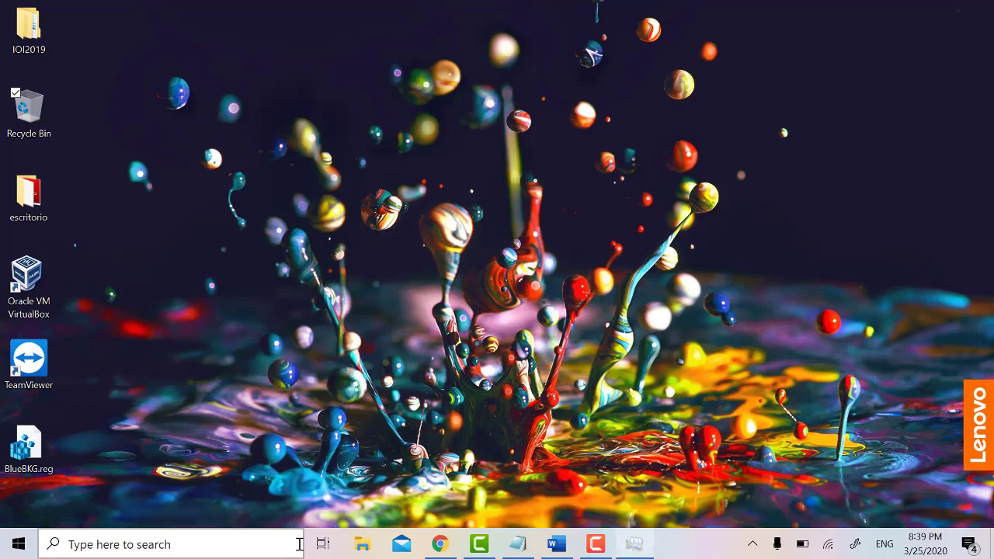
{"action": "left_click", "coordinate": [440, 83]}
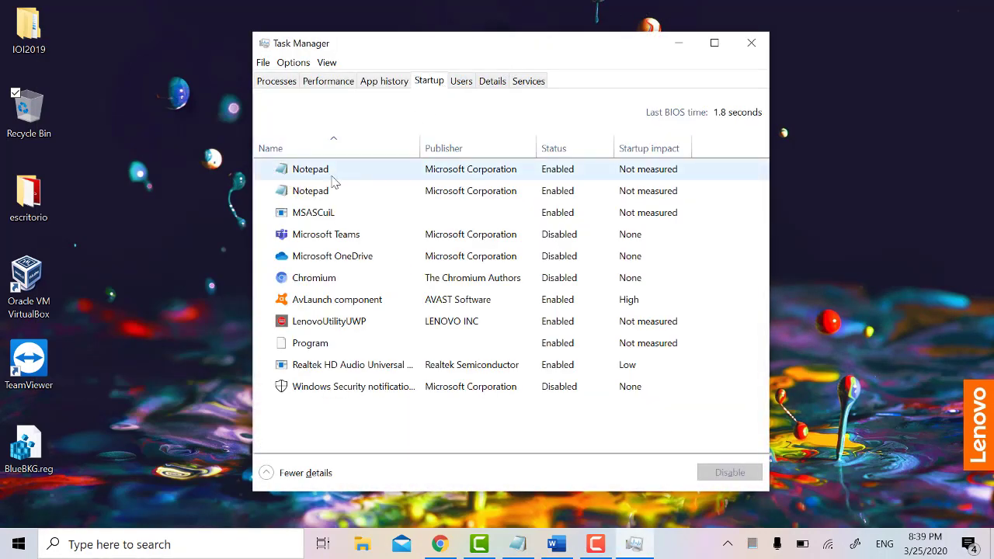
Step: Disable both Notepad startup entries, leaving Chromium's entry disabled
{"action": "left_click", "coordinate": [711, 202]}
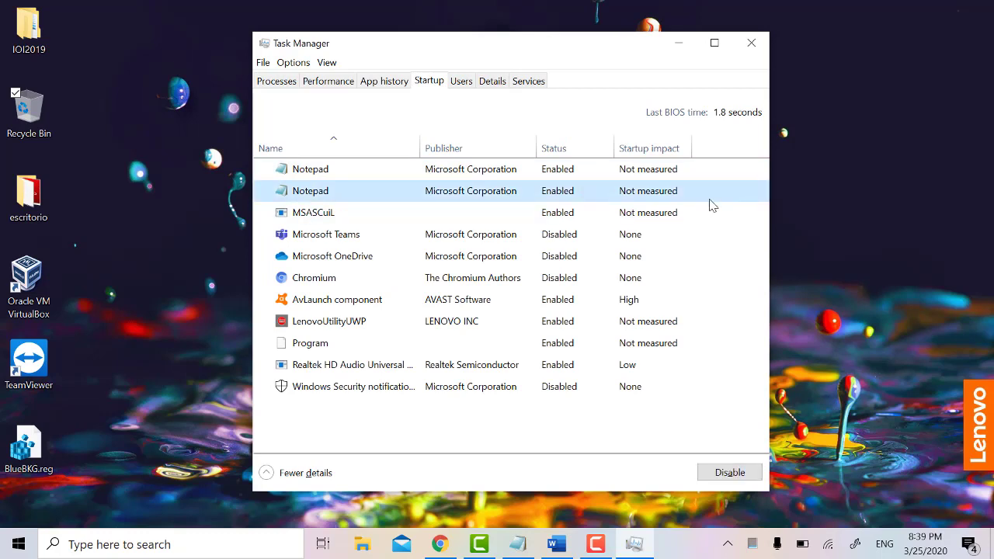
{"action": "left_click", "coordinate": [714, 473]}
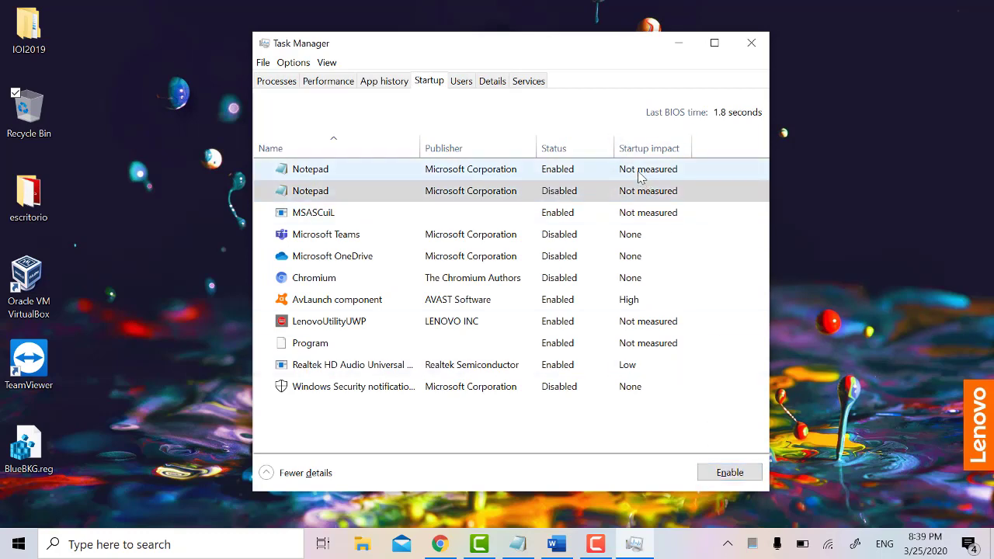
{"action": "left_click", "coordinate": [501, 176]}
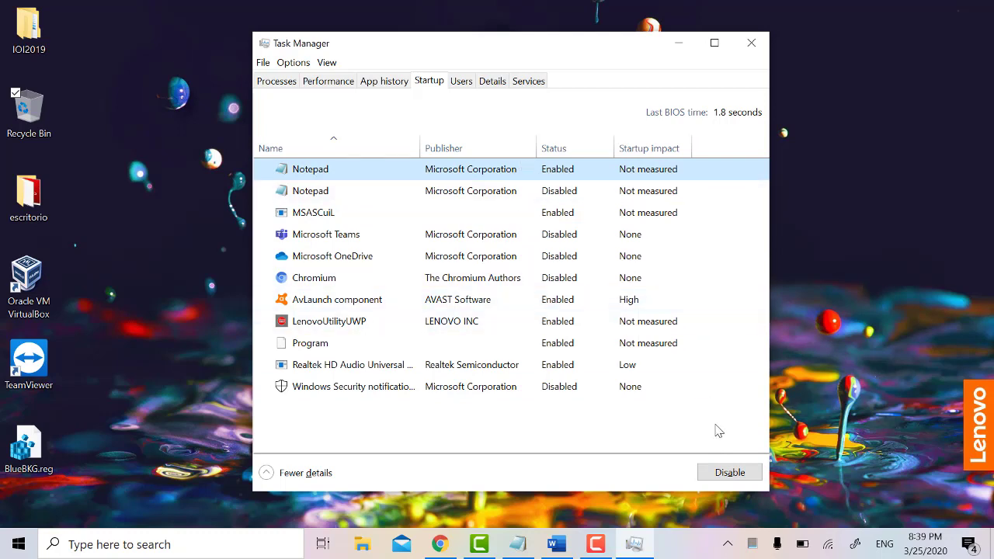
{"action": "left_click", "coordinate": [727, 471]}
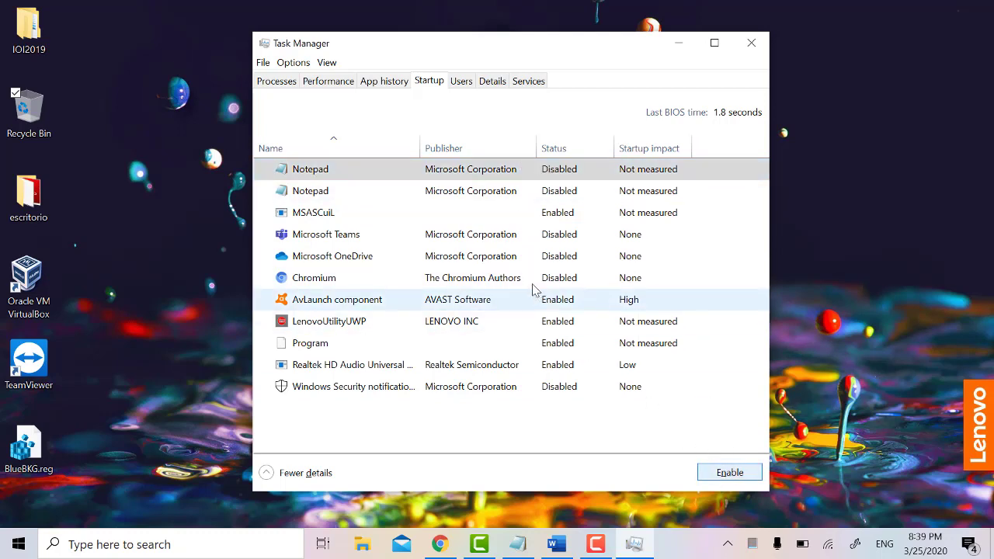
{"action": "left_click", "coordinate": [364, 281]}
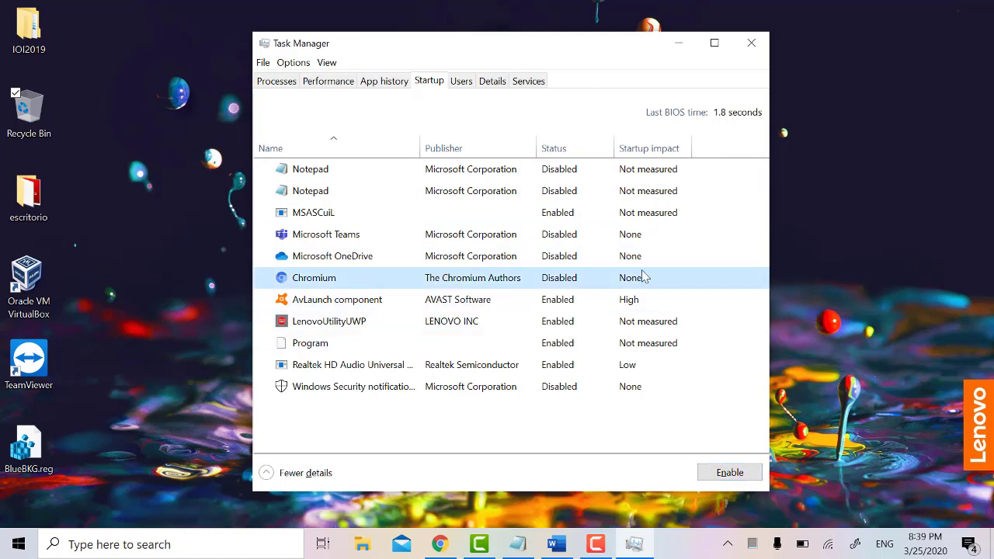
{"action": "mouse_move", "coordinate": [600, 544]}
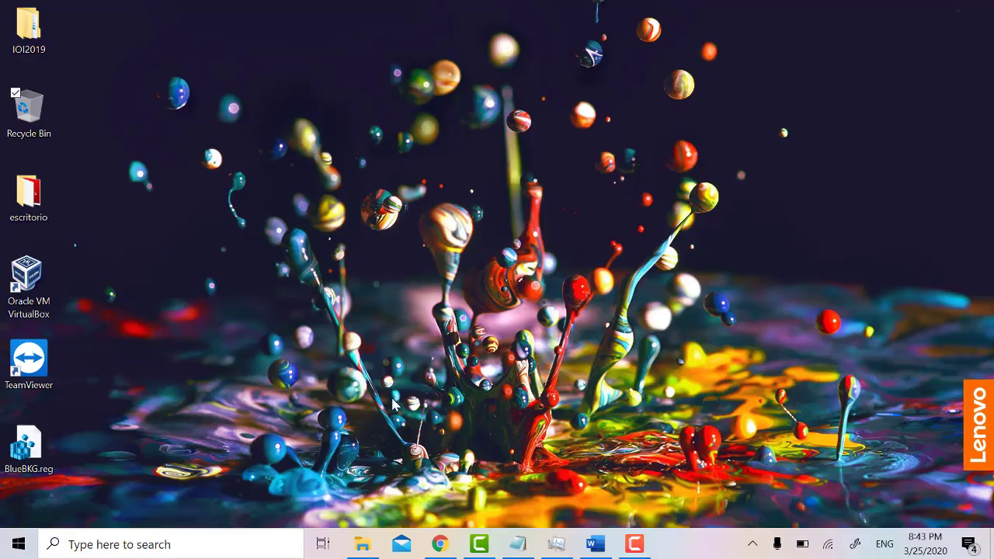
Step: Search for 'task sche' to launch Task Scheduler
{"action": "left_click", "coordinate": [257, 538]}
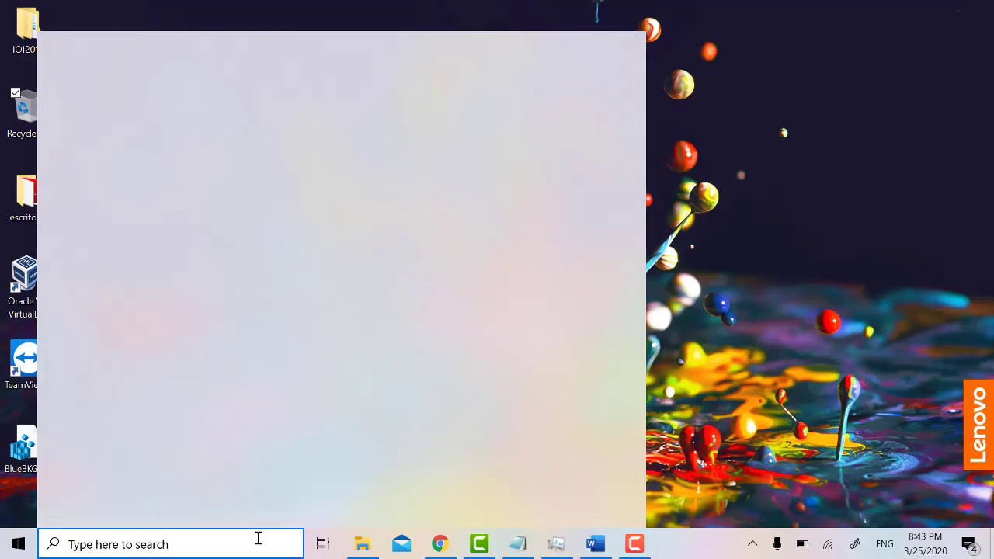
{"action": "type", "text": "task"}
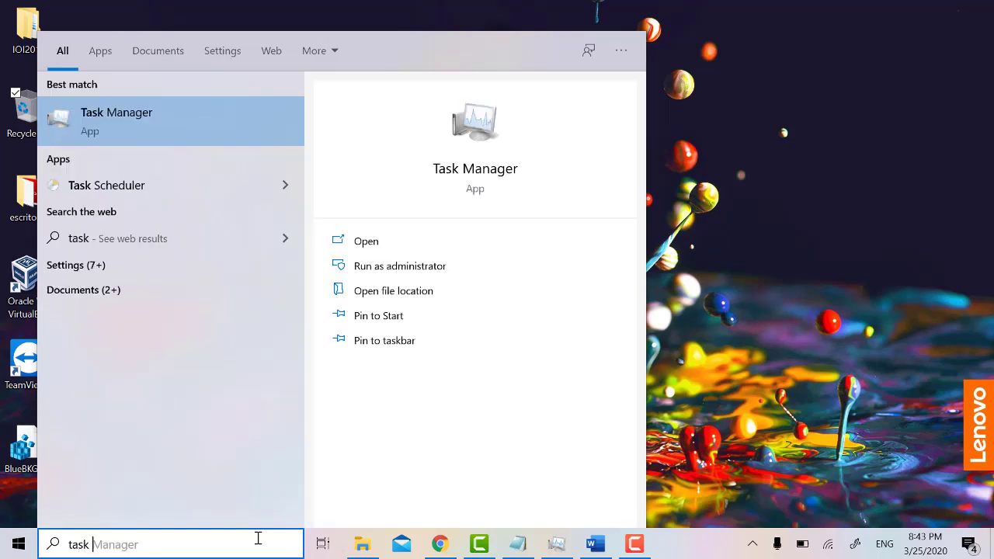
{"action": "type", "text": " sche"}
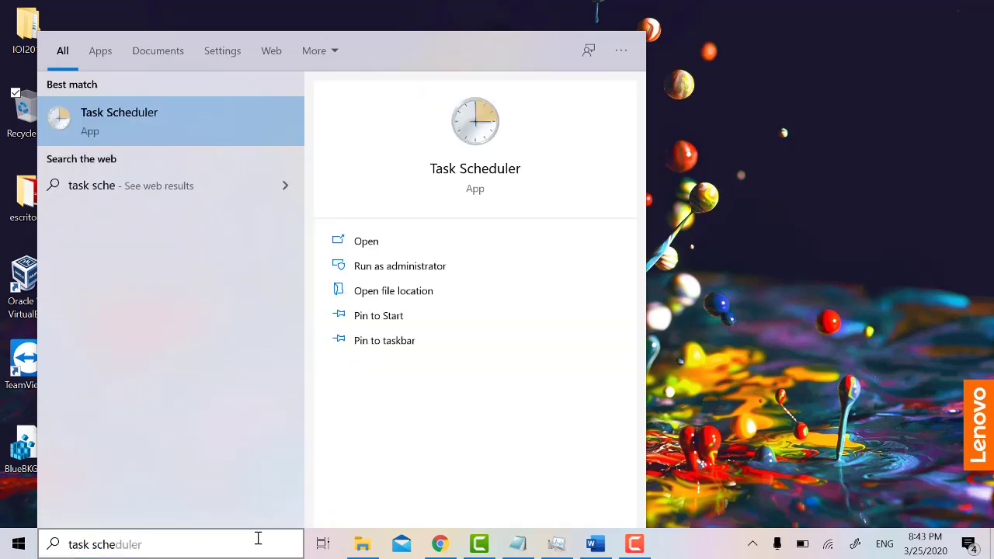
{"action": "key", "text": "Escape"}
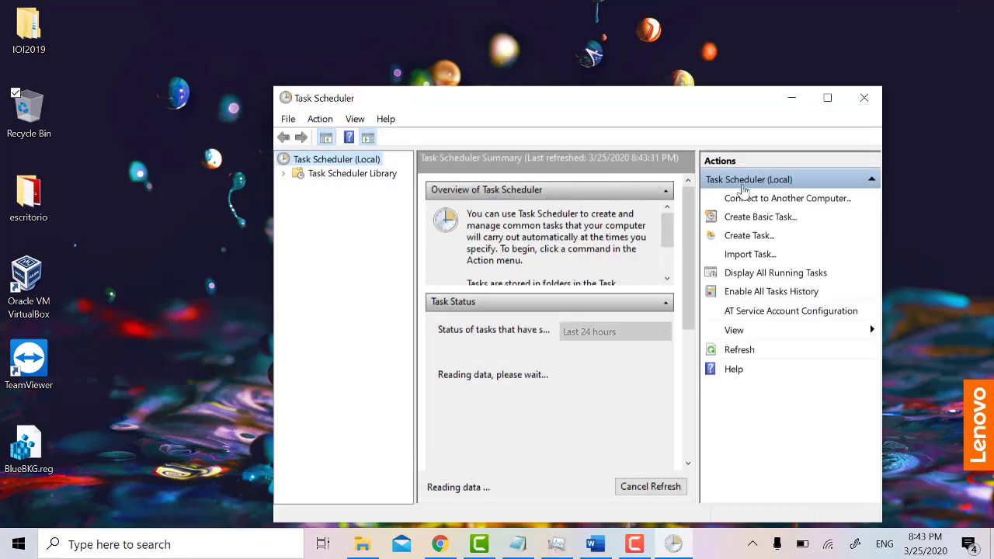
Step: Start a basic task named Liberador de espacio with a Weekly trigger
{"action": "left_click", "coordinate": [756, 219]}
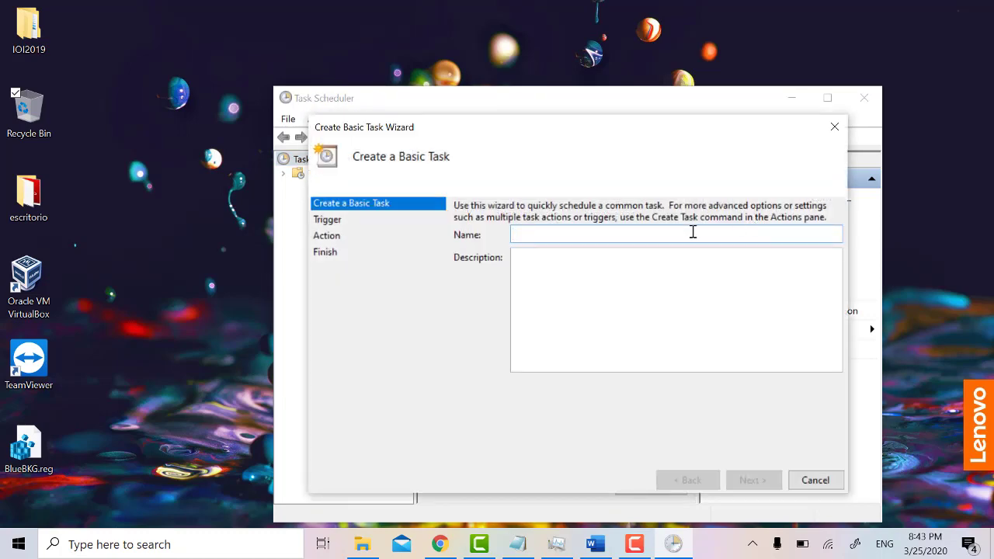
{"action": "type", "text": "Liberador de espacio"}
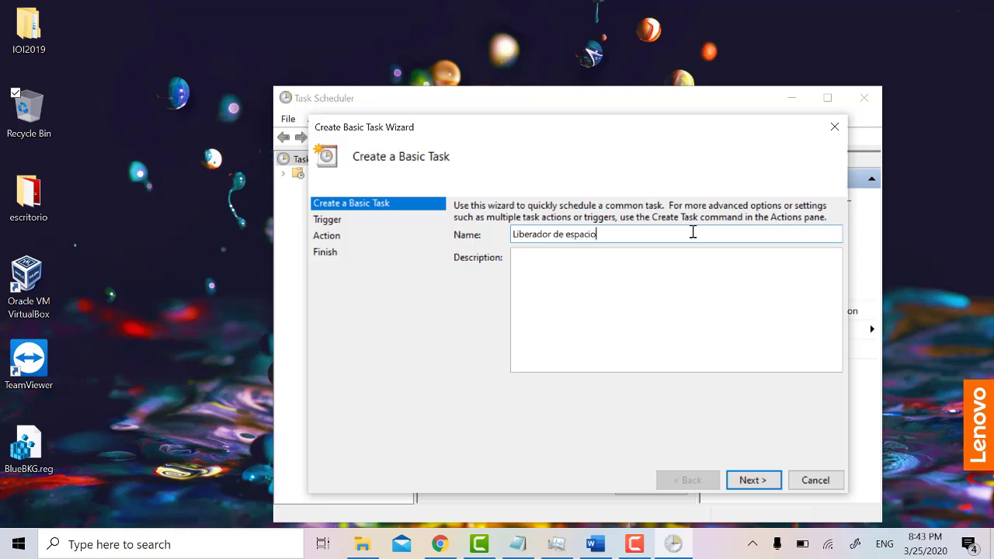
{"action": "left_click", "coordinate": [754, 475]}
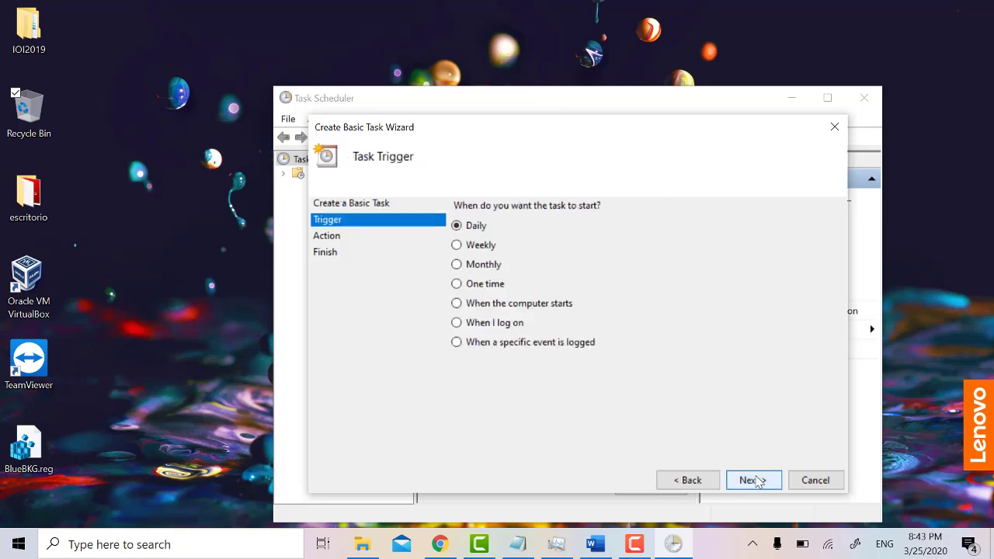
{"action": "left_click", "coordinate": [487, 246]}
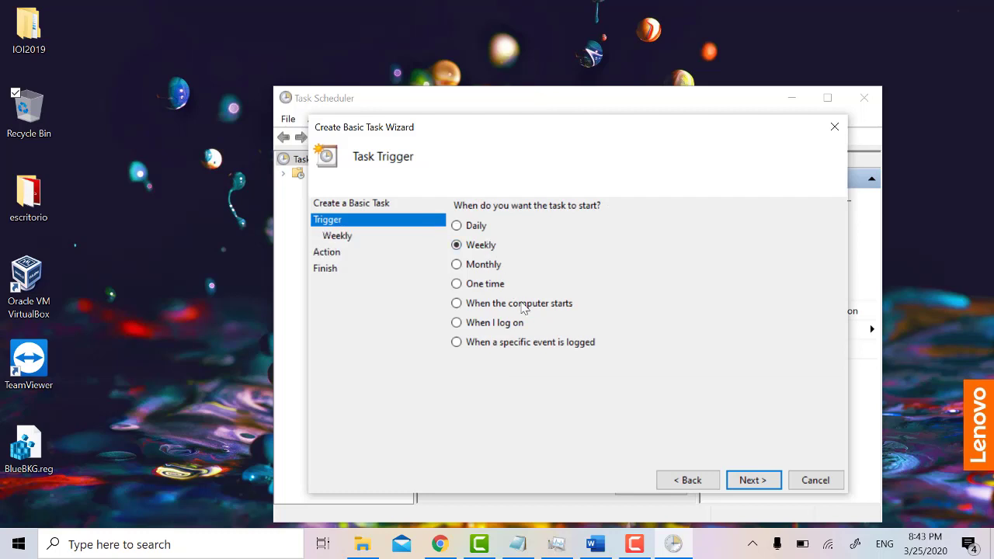
{"action": "left_click", "coordinate": [754, 480]}
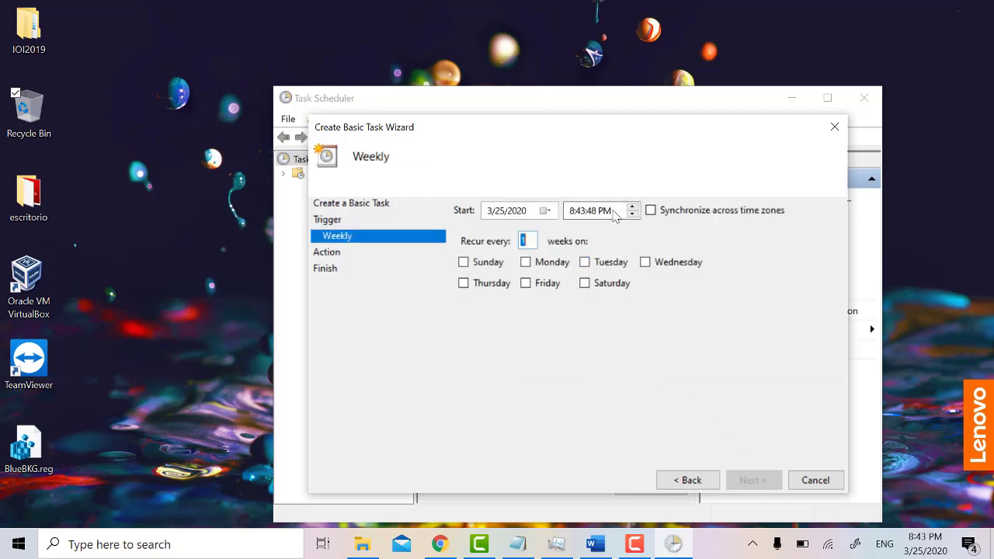
Step: Adjust the weekly start time and have the task recur on Mondays
{"action": "left_click", "coordinate": [579, 215]}
{"action": "key", "text": "shift+Tab"}
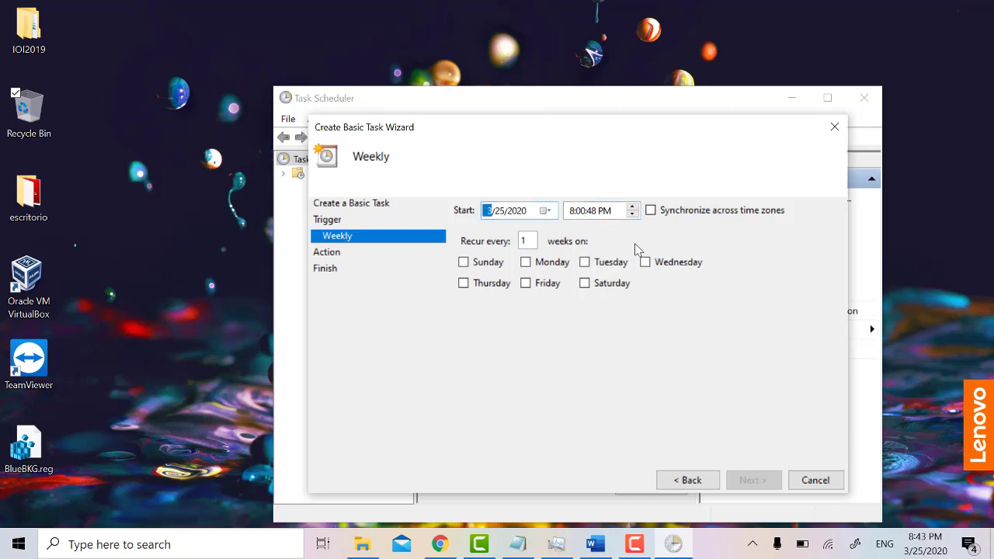
{"action": "key", "text": "Tab"}
{"action": "key", "text": "Left"}
{"action": "left_click", "coordinate": [534, 264]}
{"action": "left_click", "coordinate": [747, 479]}
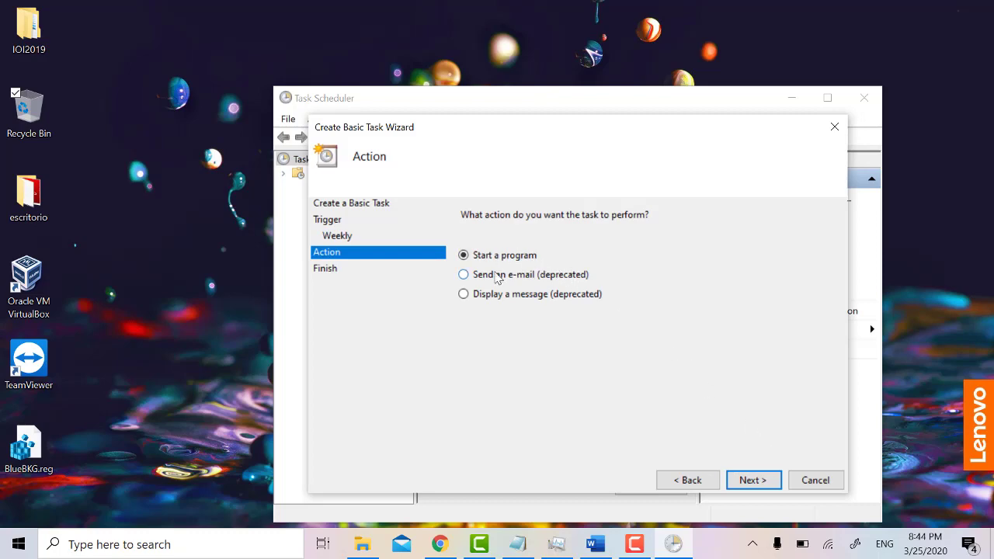
Step: Choose Start a program as the action and locate cleanmgr.exe in the file browser
{"action": "left_click", "coordinate": [773, 486]}
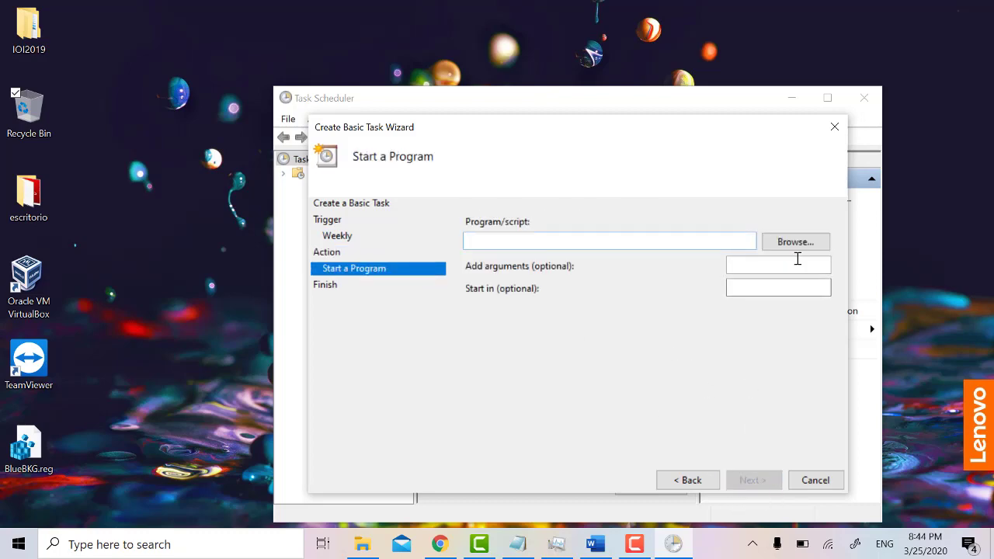
{"action": "left_click", "coordinate": [793, 244]}
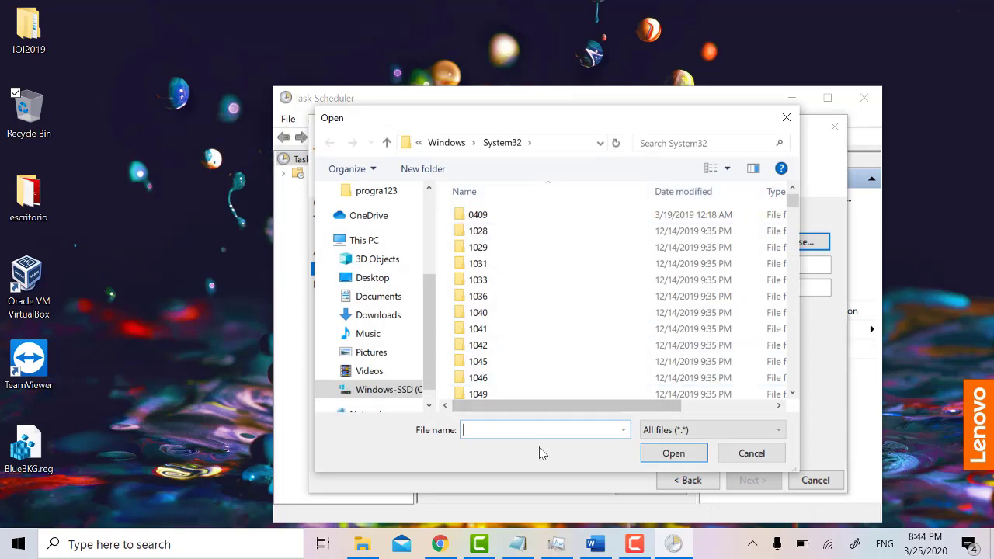
{"action": "type", "text": "clm"}
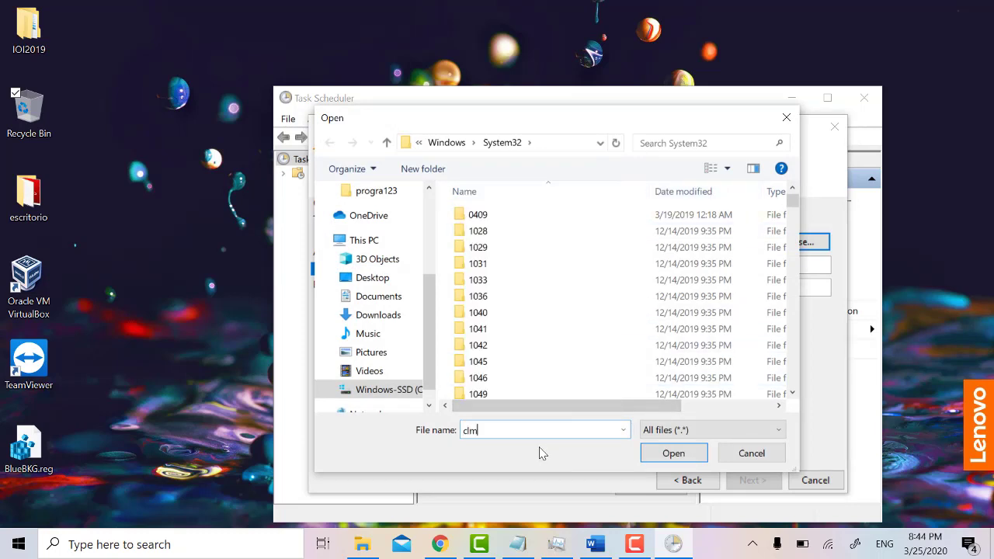
{"action": "type", "text": "e"}
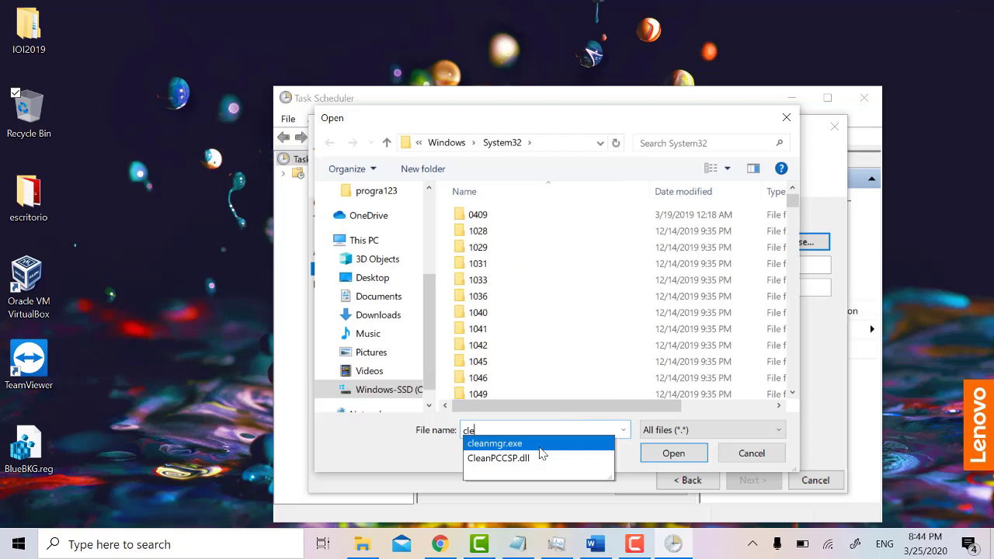
{"action": "key", "text": "Return"}
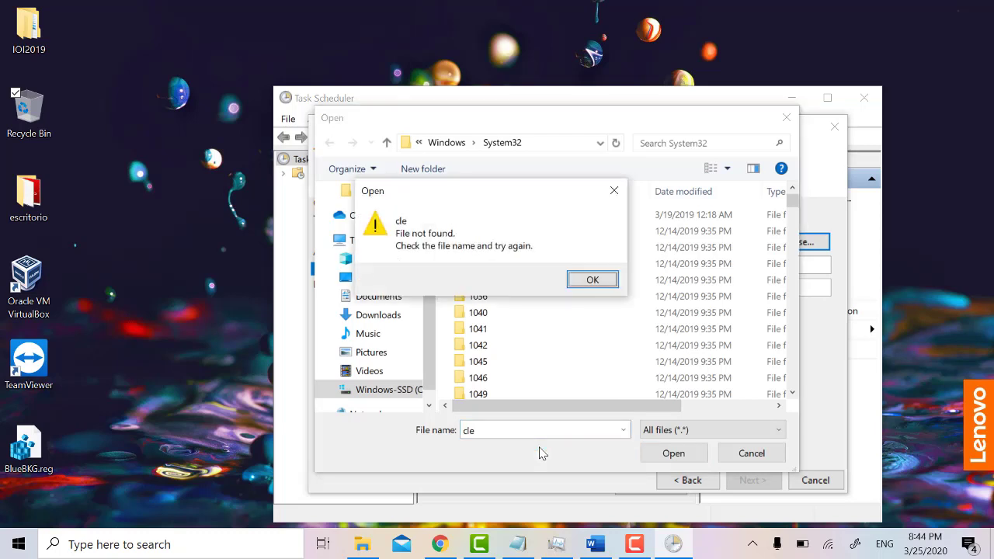
{"action": "key", "text": "Return"}
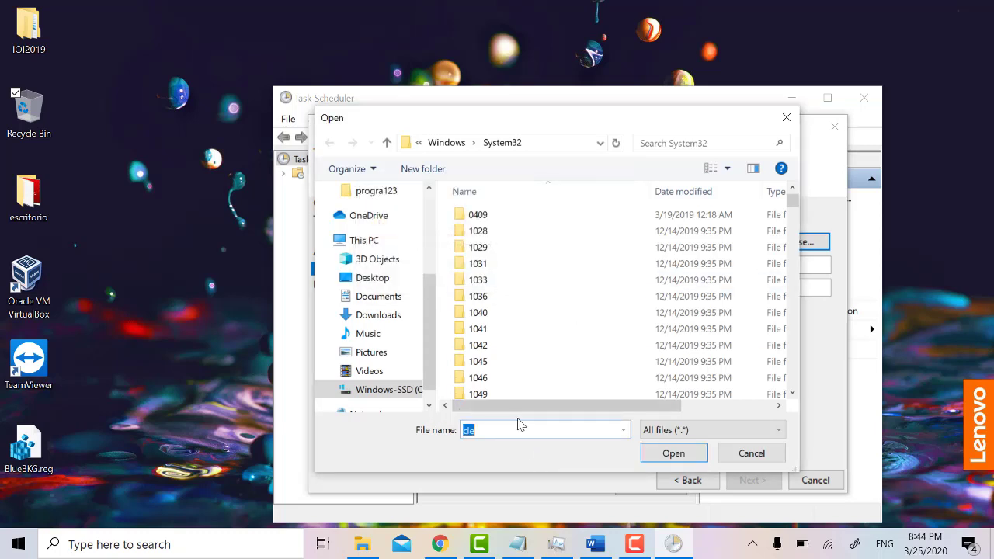
{"action": "left_click", "coordinate": [518, 424]}
{"action": "type", "text": "a"}
{"action": "key", "text": "Down"}
{"action": "key", "text": "Return"}
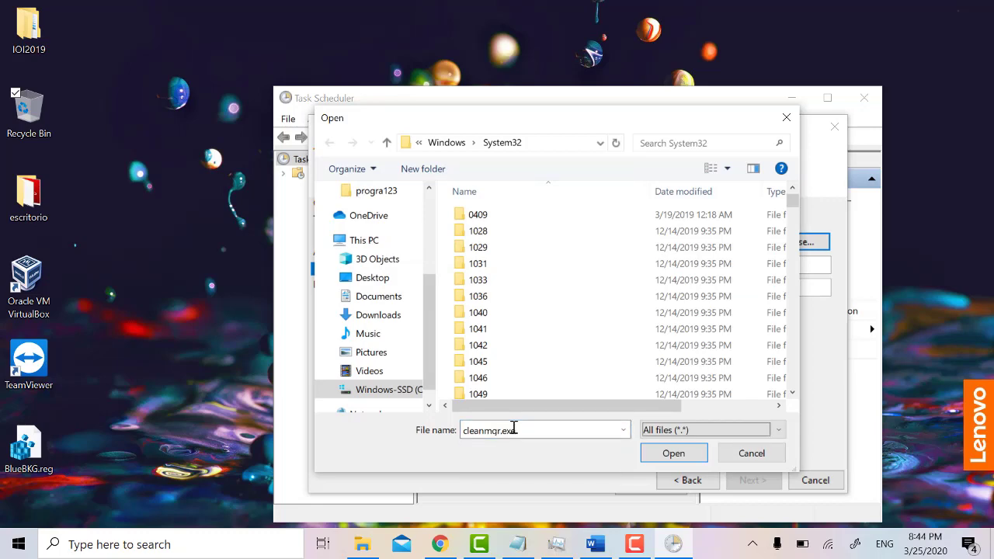
Step: Confirm cleanmgr.exe as the program and finish creating the task
{"action": "left_click", "coordinate": [672, 453]}
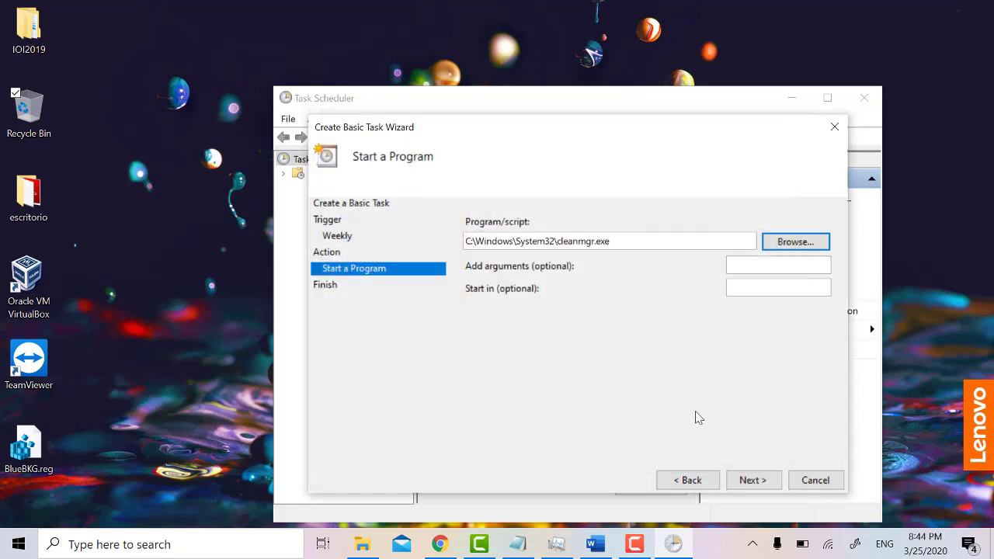
{"action": "left_click", "coordinate": [754, 479]}
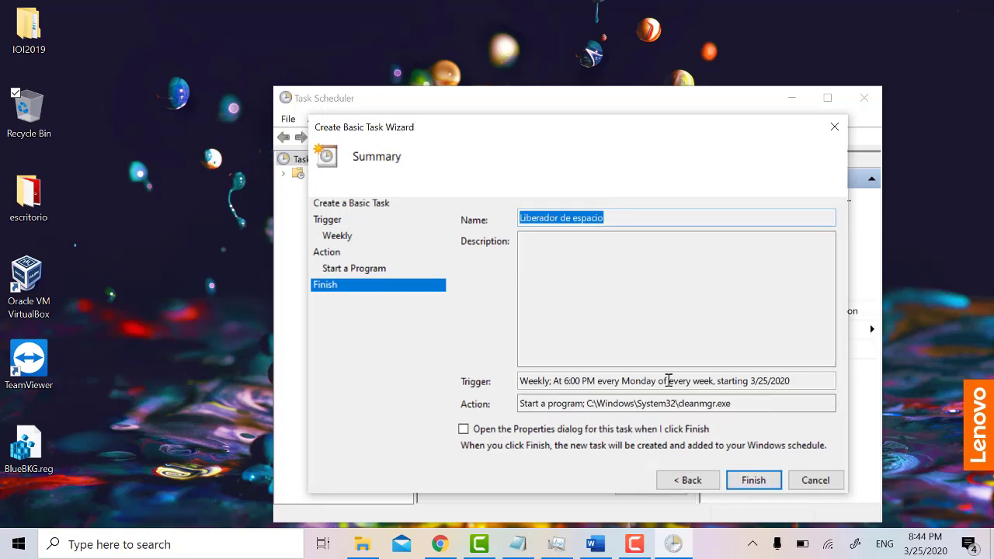
{"action": "left_click", "coordinate": [754, 480]}
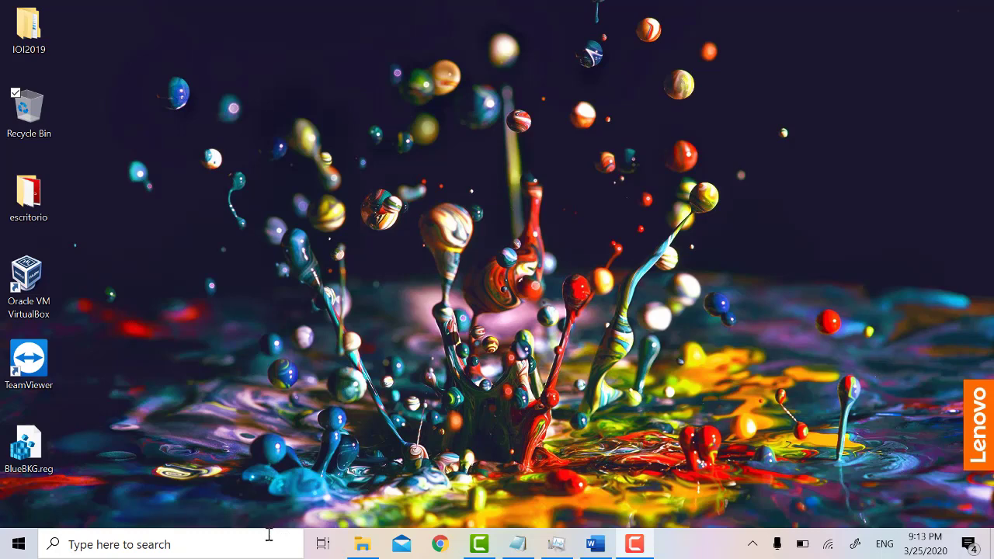
Step: Search 'recove' to open the Control Panel Recovery page
{"action": "left_click", "coordinate": [267, 544]}
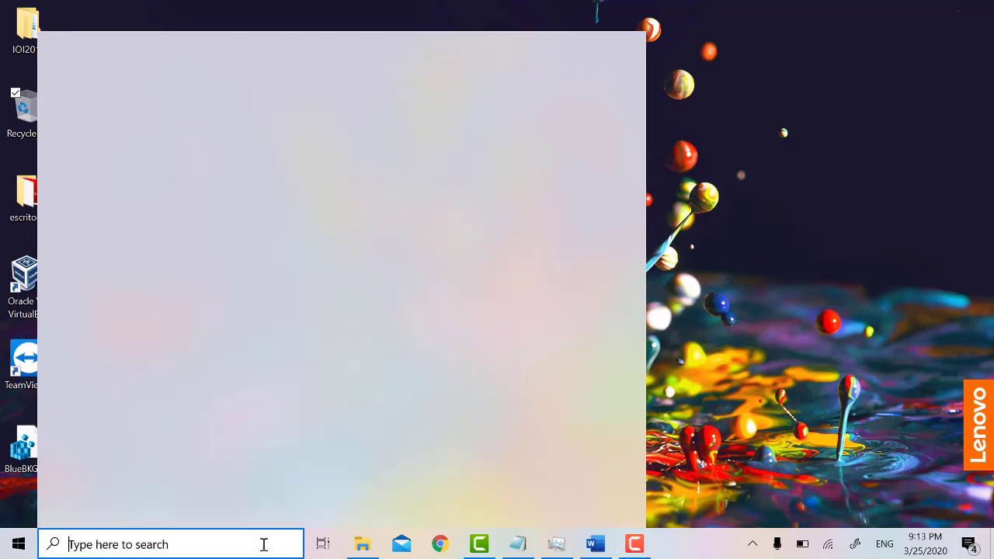
{"action": "type", "text": "re"}
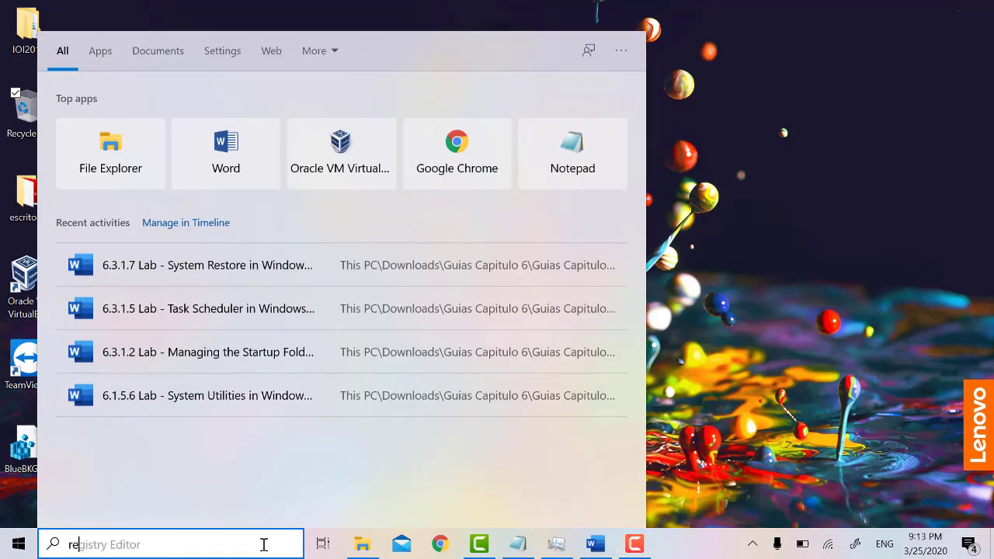
{"action": "type", "text": "cove"}
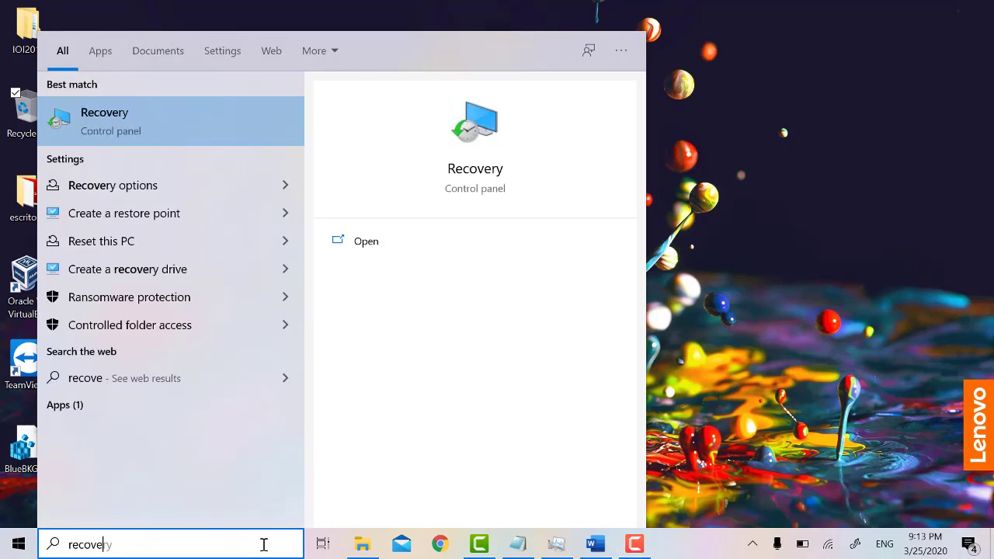
{"action": "key", "text": "Return"}
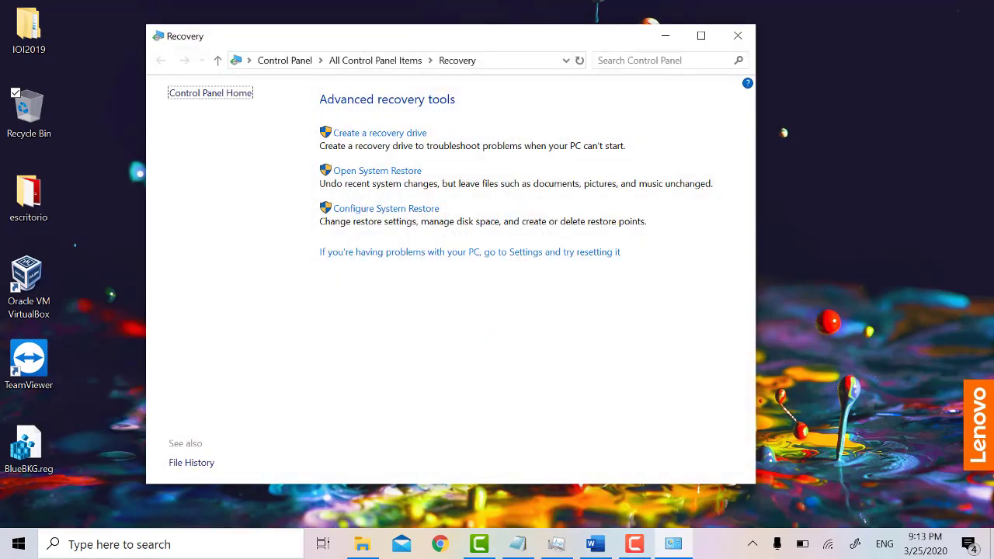
Step: Create a restore point for drive C: described 'Aplicación instalada' and close System Protection
{"action": "left_click", "coordinate": [425, 211]}
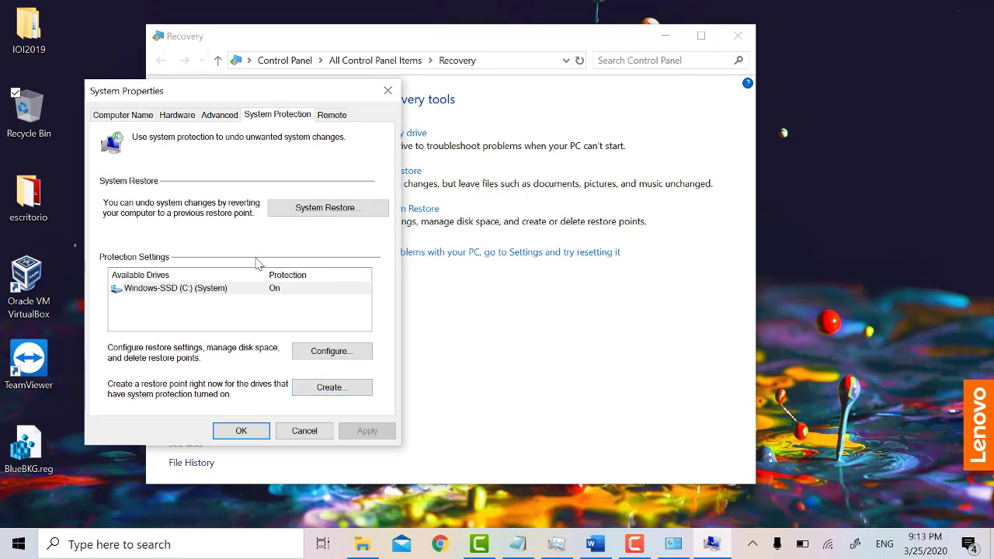
{"action": "left_click", "coordinate": [342, 392]}
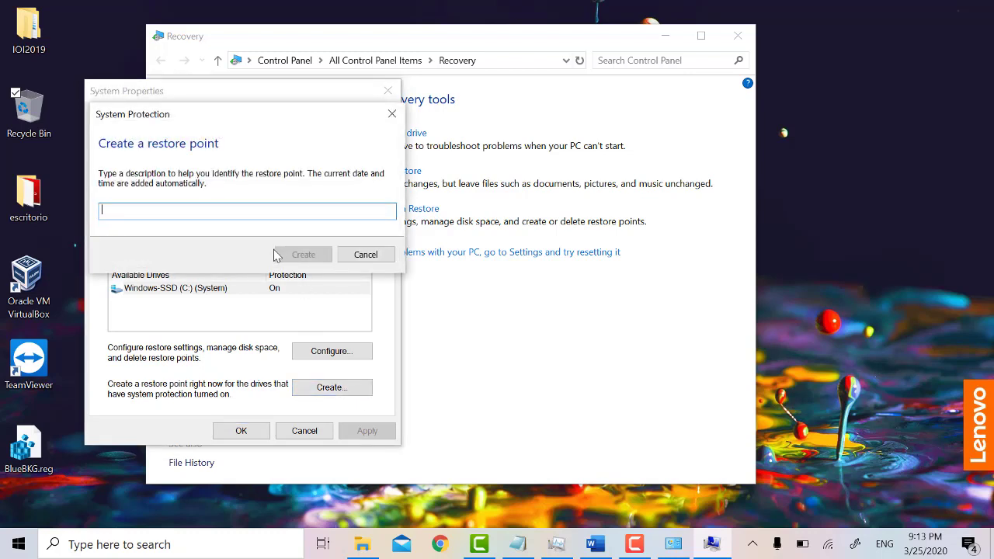
{"action": "type", "text": "Apli"}
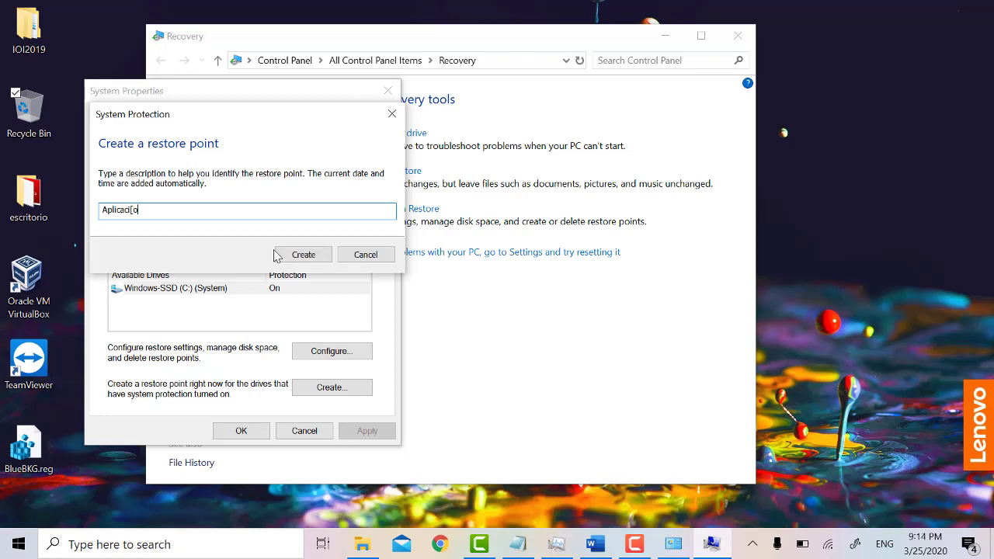
{"action": "type", "text": "cac"}
{"action": "key", "text": "alt+shift"}
{"action": "type", "text": "instalada"}
{"action": "left_click", "coordinate": [278, 255]}
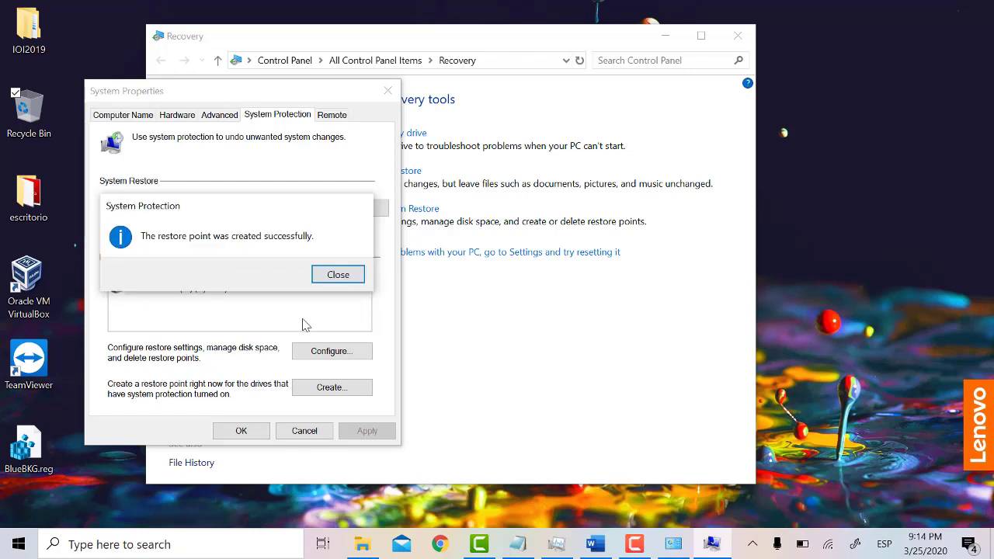
{"action": "left_click", "coordinate": [338, 276]}
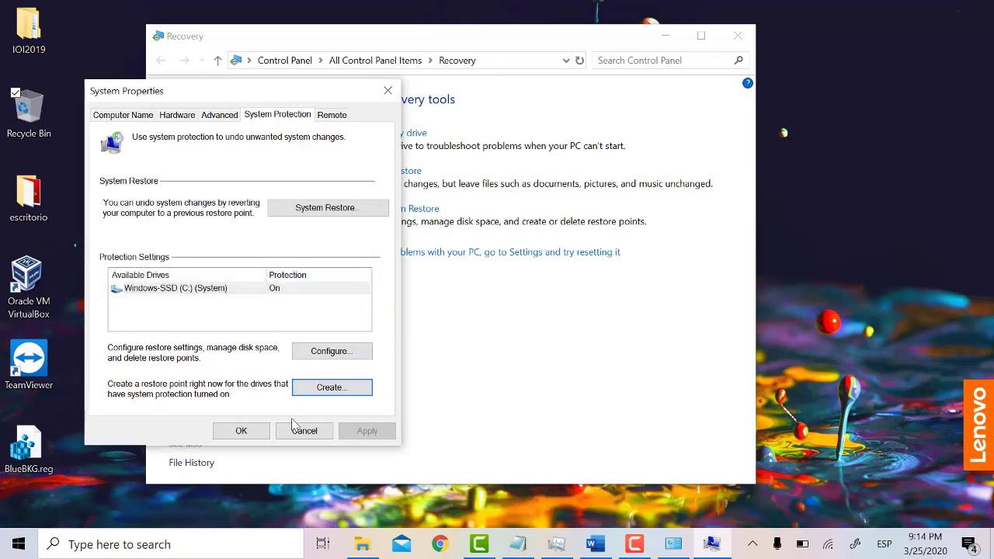
{"action": "left_click", "coordinate": [242, 432]}
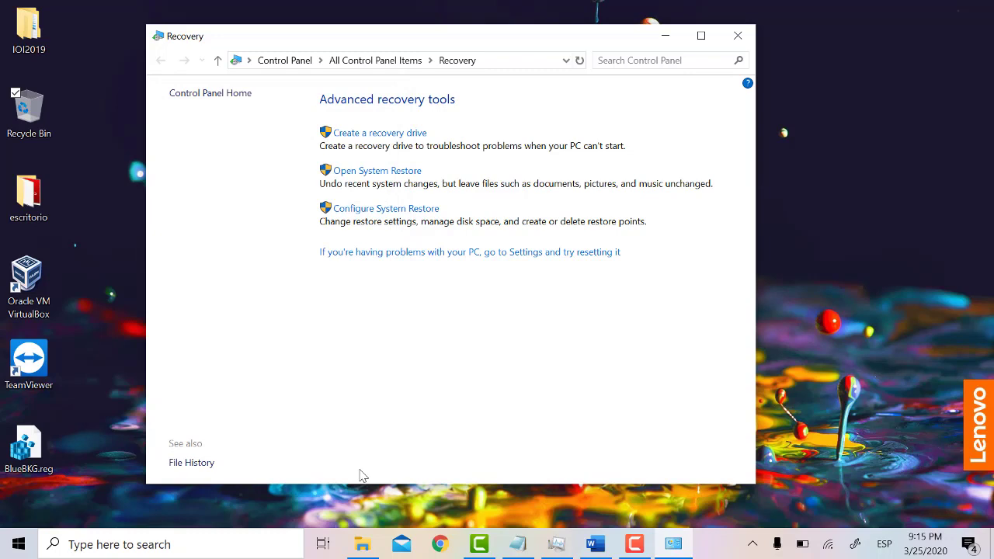
Step: Open System Restore, view the restore points list, and cancel without restoring
{"action": "left_click", "coordinate": [376, 173]}
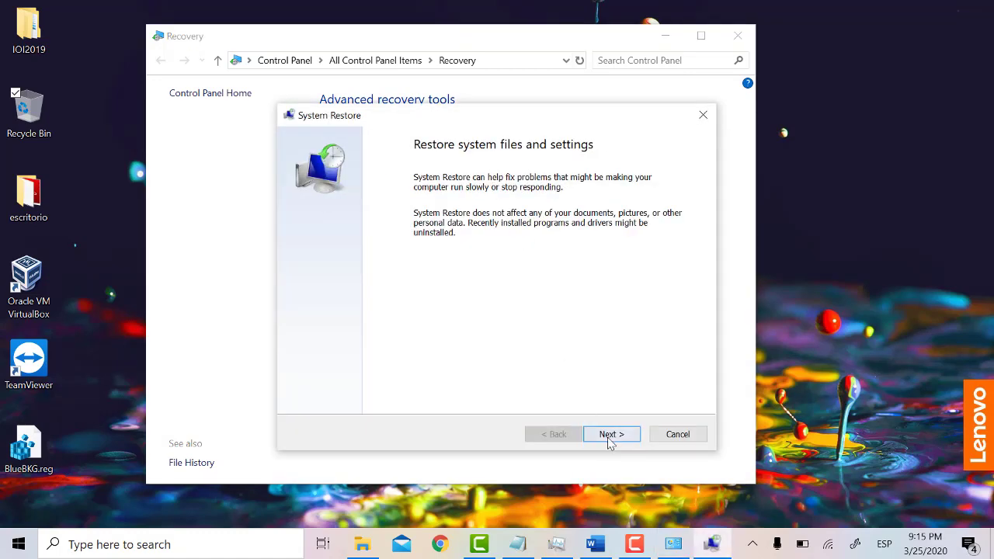
{"action": "left_click", "coordinate": [611, 435]}
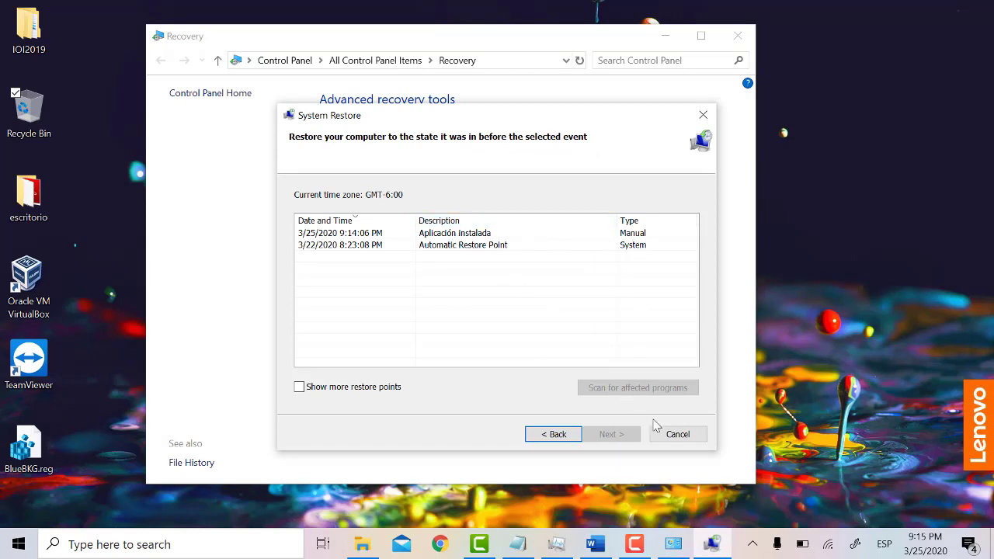
{"action": "left_click", "coordinate": [675, 438]}
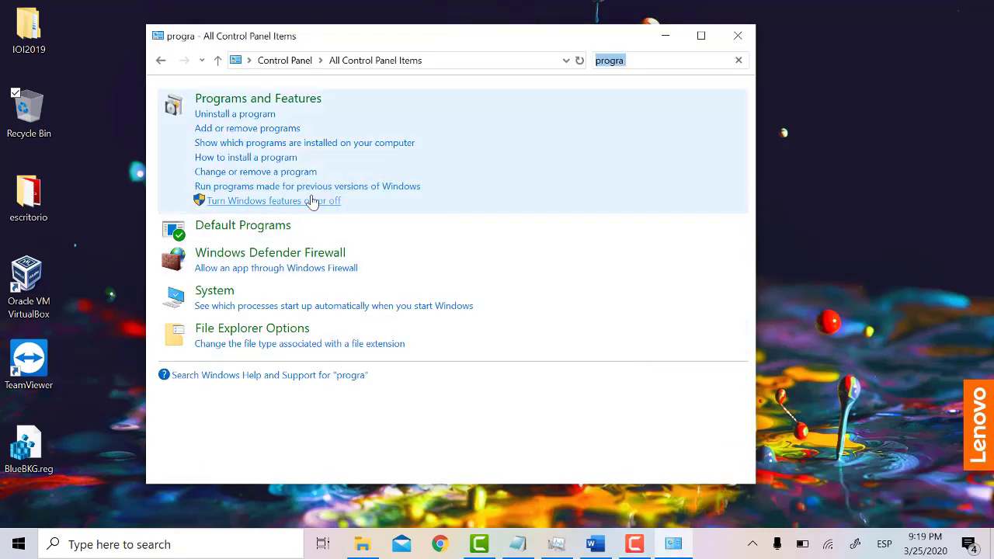
Step: Enable Internet Information Services in Windows Features
{"action": "left_click", "coordinate": [635, 61]}
{"action": "left_click", "coordinate": [310, 202]}
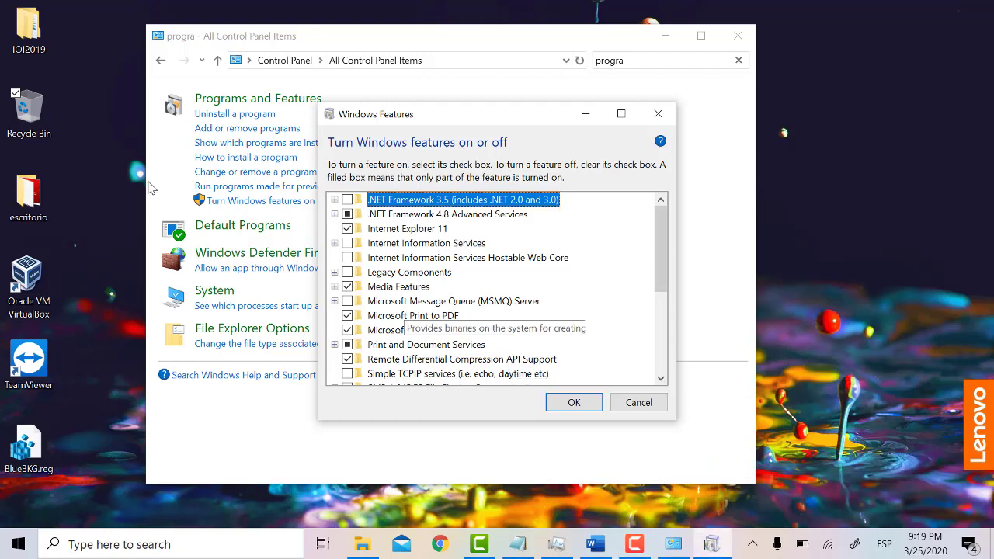
{"action": "left_click", "coordinate": [347, 243]}
{"action": "left_click", "coordinate": [559, 408]}
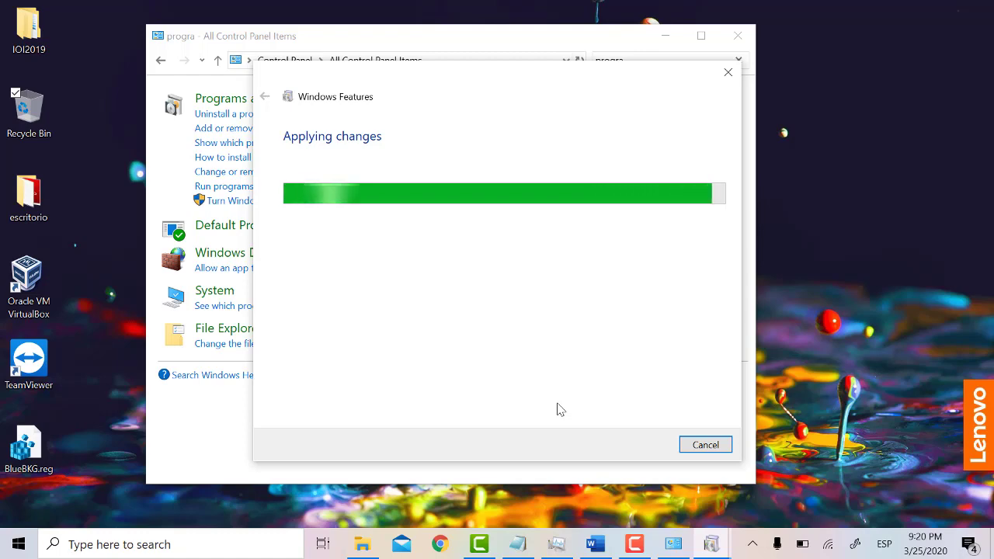
Step: Delete BlueBKG.reg from the desktop and close the finished Windows Features window
{"action": "right_click", "coordinate": [35, 466]}
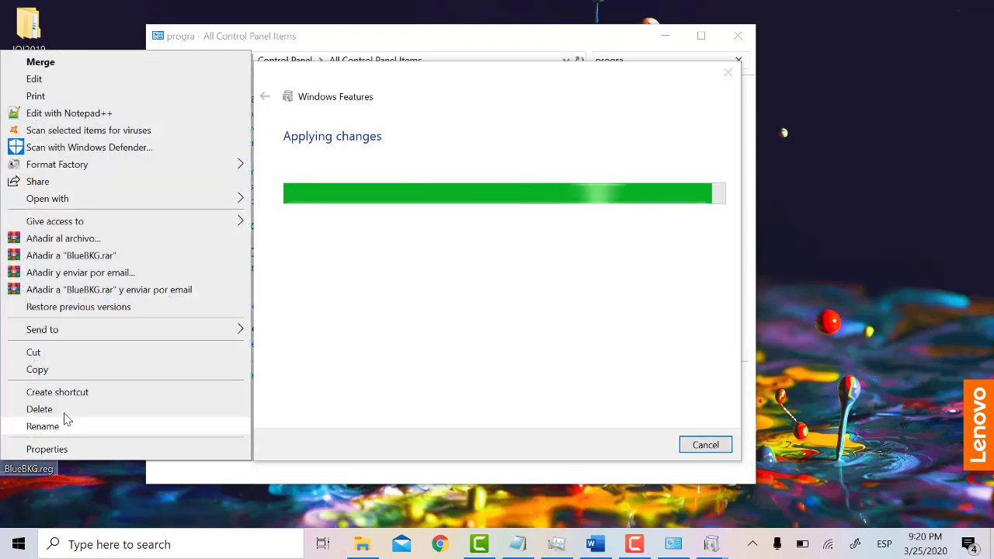
{"action": "left_click", "coordinate": [61, 410]}
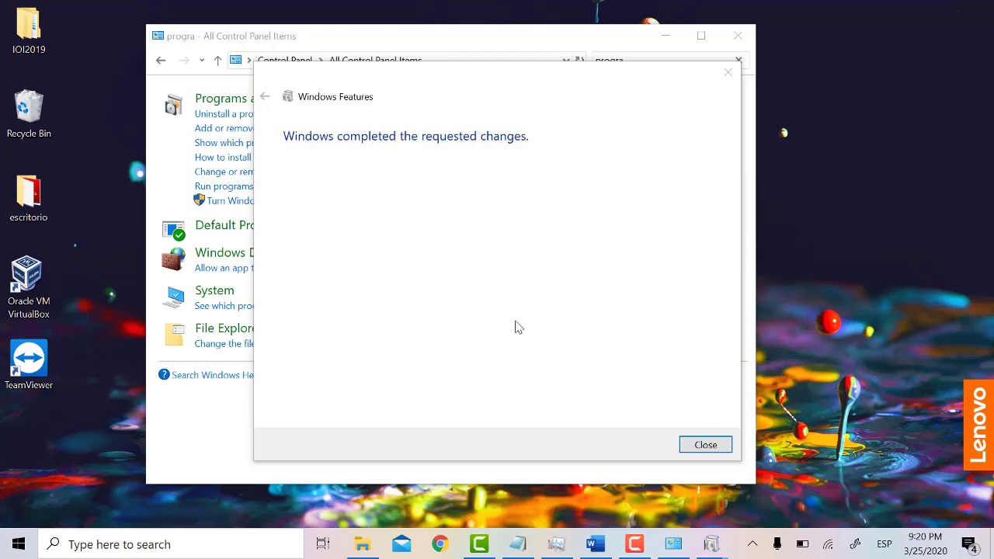
{"action": "left_click", "coordinate": [703, 447]}
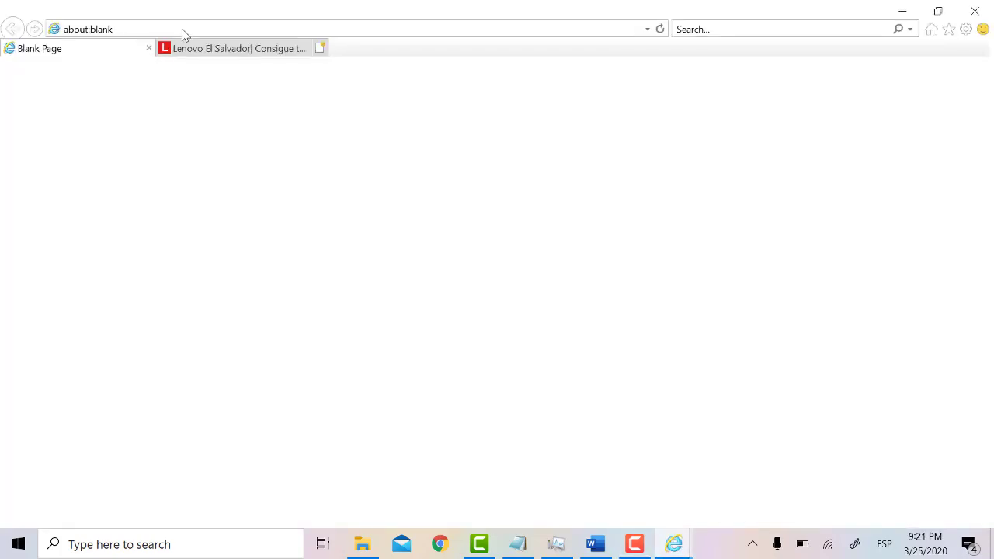
Step: Try loading the localhost:8080 address in Internet Explorer
{"action": "left_click", "coordinate": [191, 31]}
{"action": "type", "text": "l"}
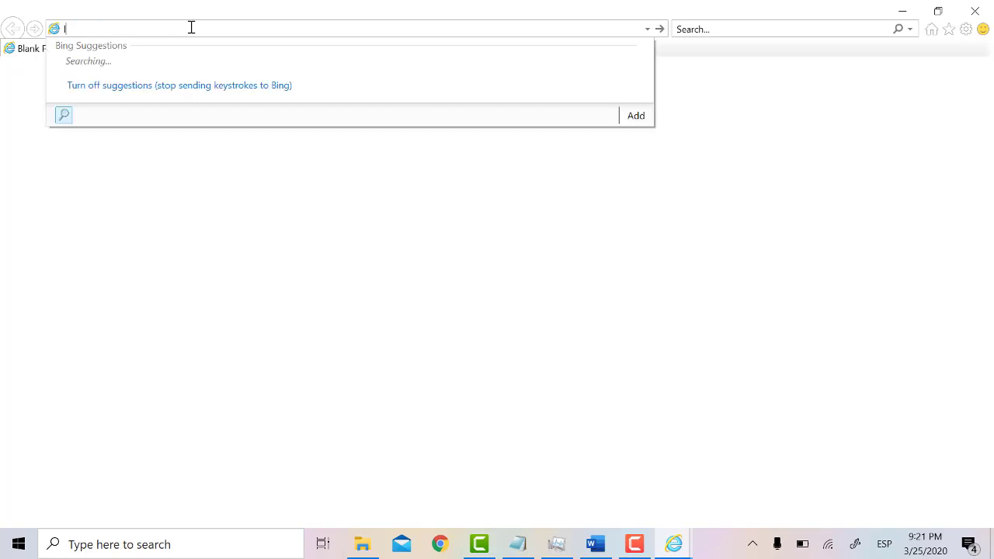
{"action": "type", "text": "ocalhost"}
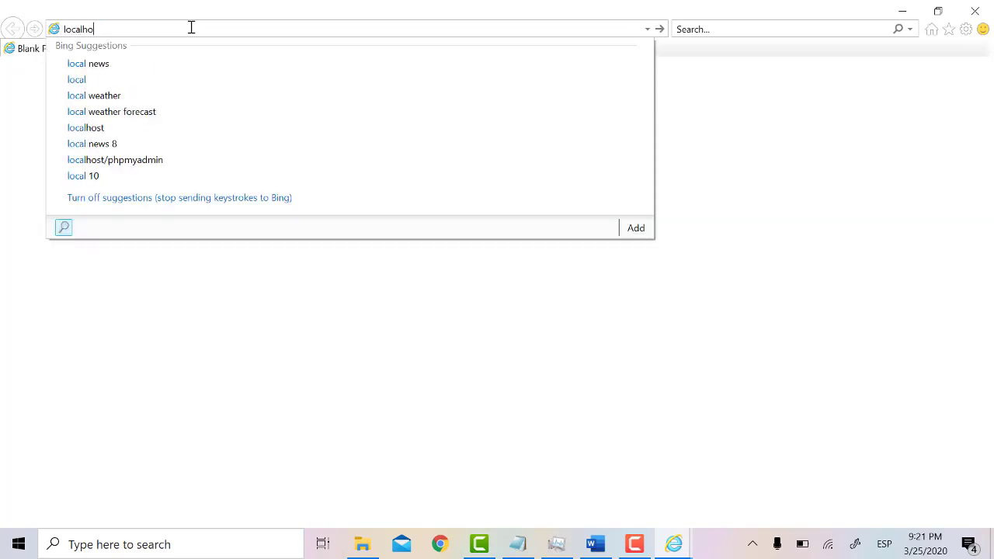
{"action": "key", "text": "Down"}
{"action": "key", "text": "Down"}
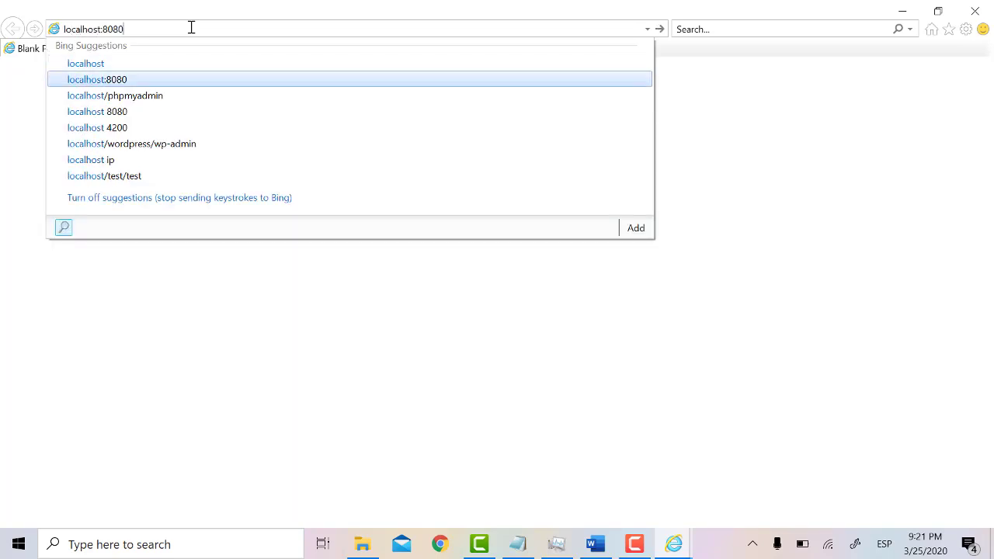
{"action": "key", "text": "Return"}
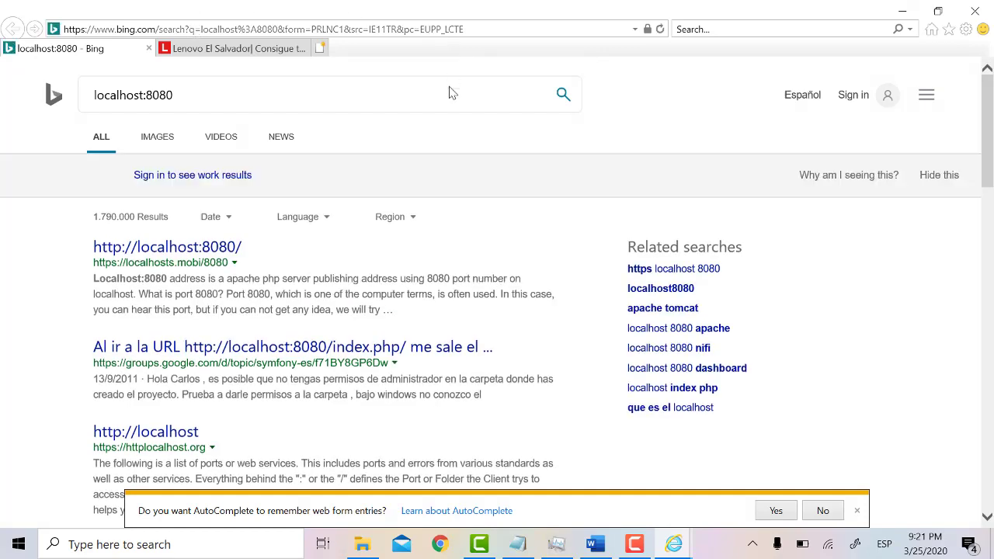
{"action": "left_click", "coordinate": [639, 546]}
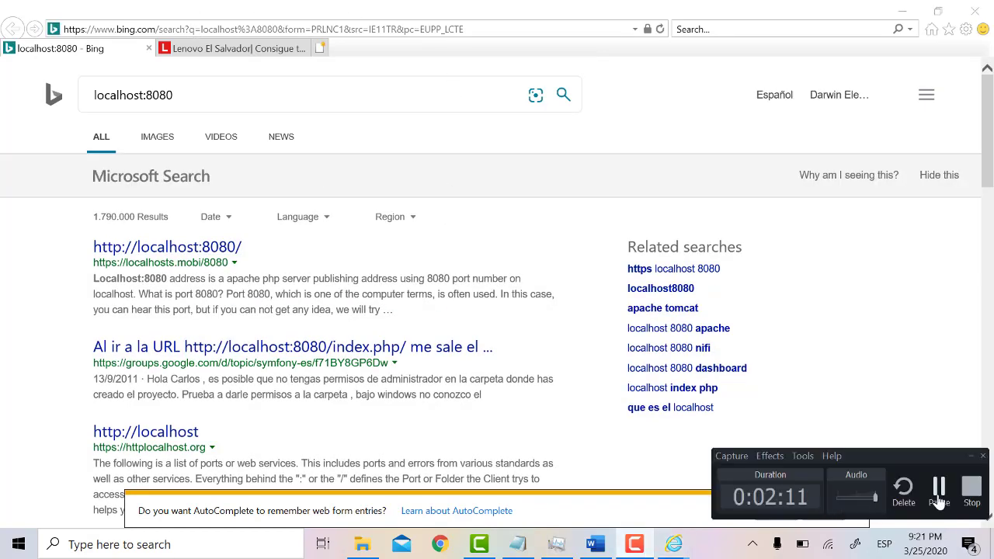
{"action": "left_click", "coordinate": [673, 545]}
{"action": "left_click", "coordinate": [169, 29]}
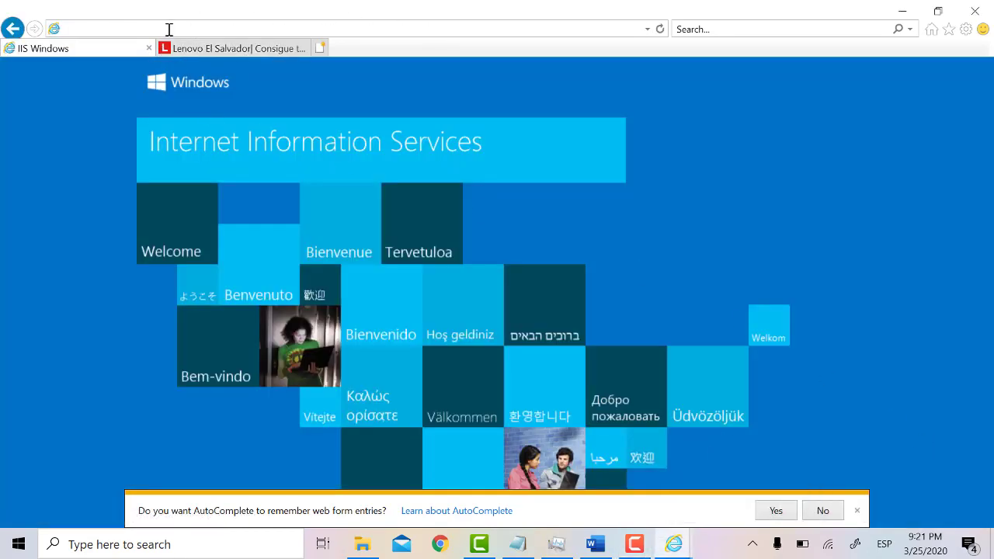
{"action": "type", "text": "ht"}
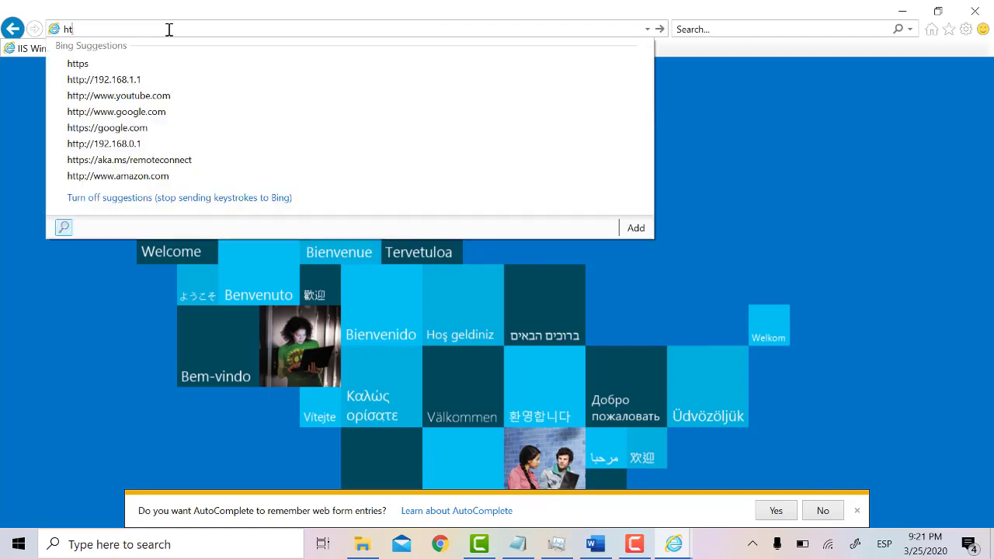
{"action": "type", "text": "tp"}
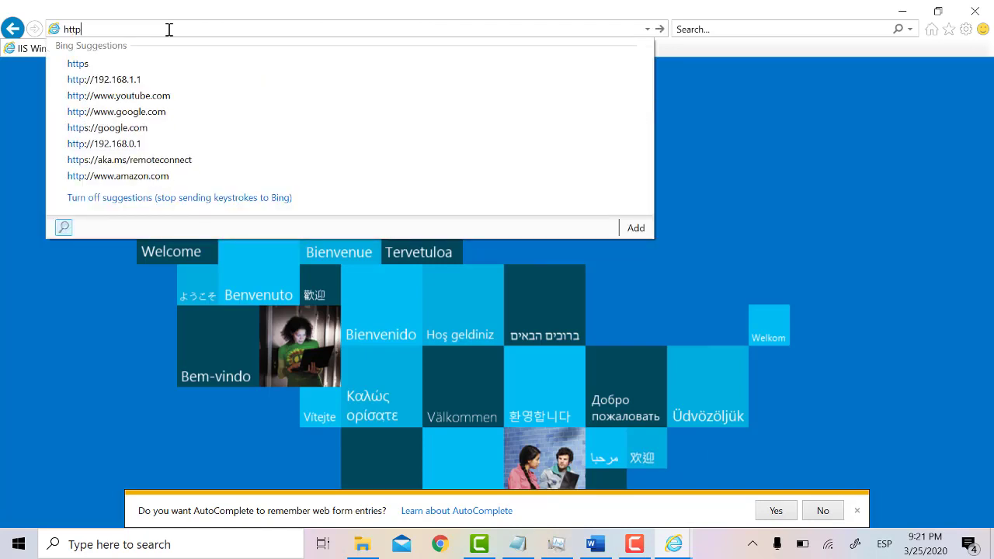
{"action": "type", "text": "://"}
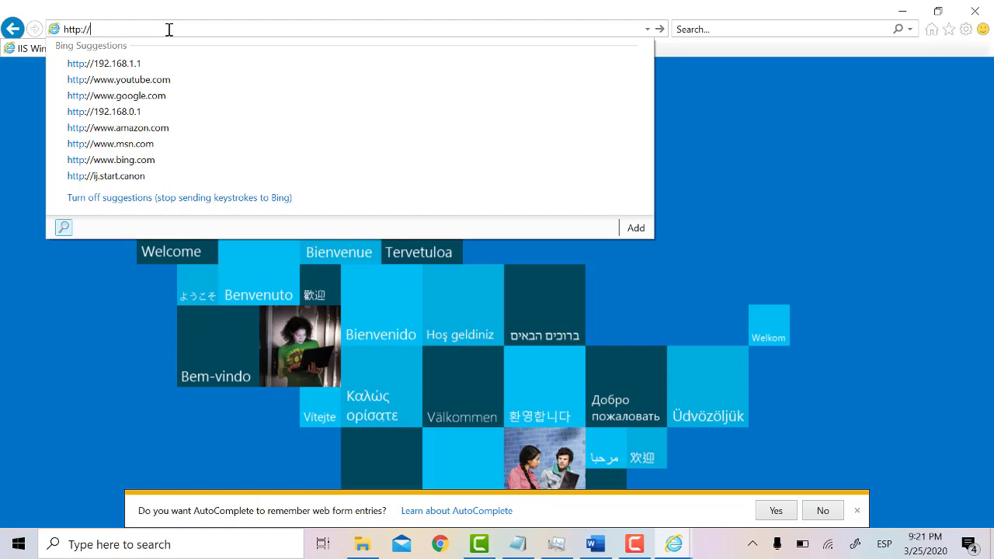
{"action": "type", "text": "localhost/"}
{"action": "key", "text": "Return"}
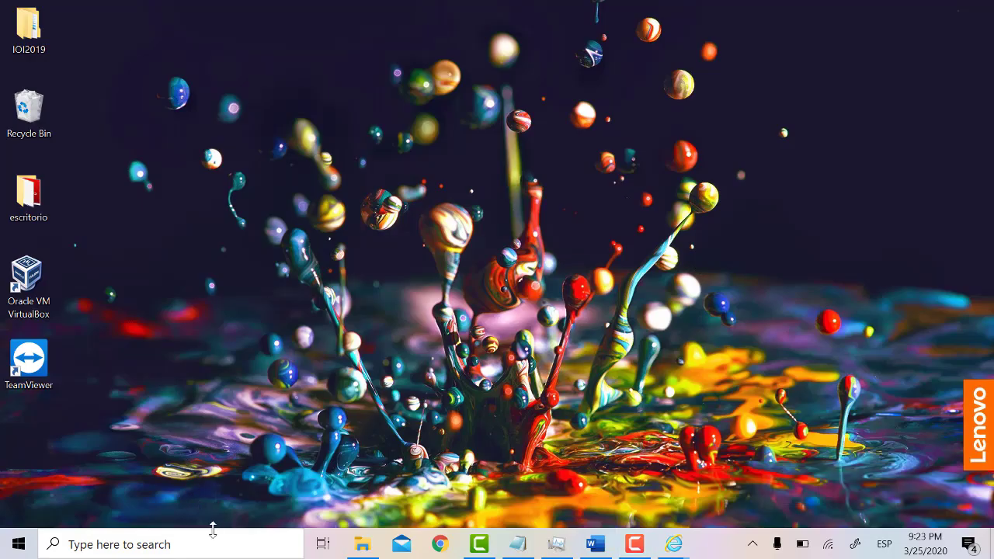
Step: Open Notepad and type 'Esta es una prueba de punto de restauración'
{"action": "left_click", "coordinate": [209, 541]}
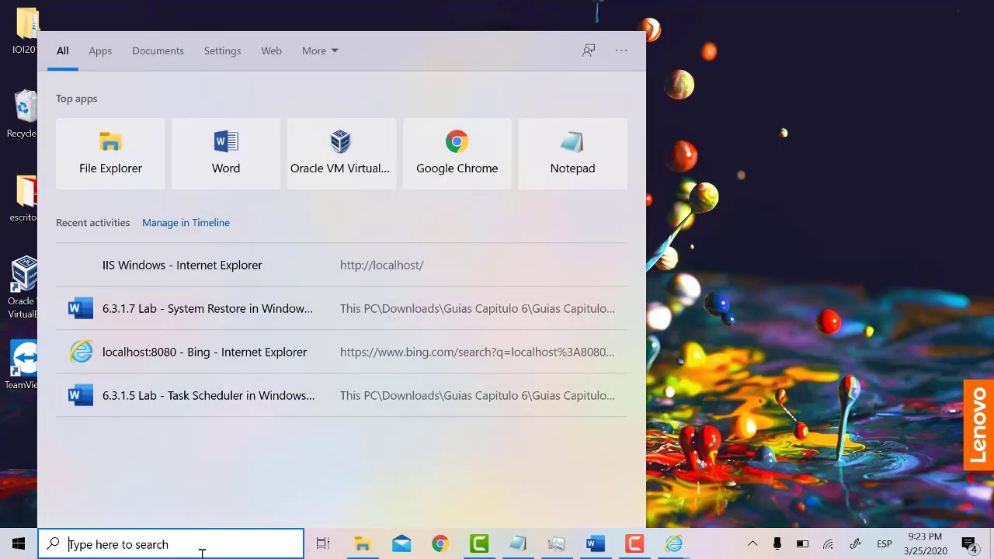
{"action": "type", "text": "bloc"}
{"action": "key", "text": "Return"}
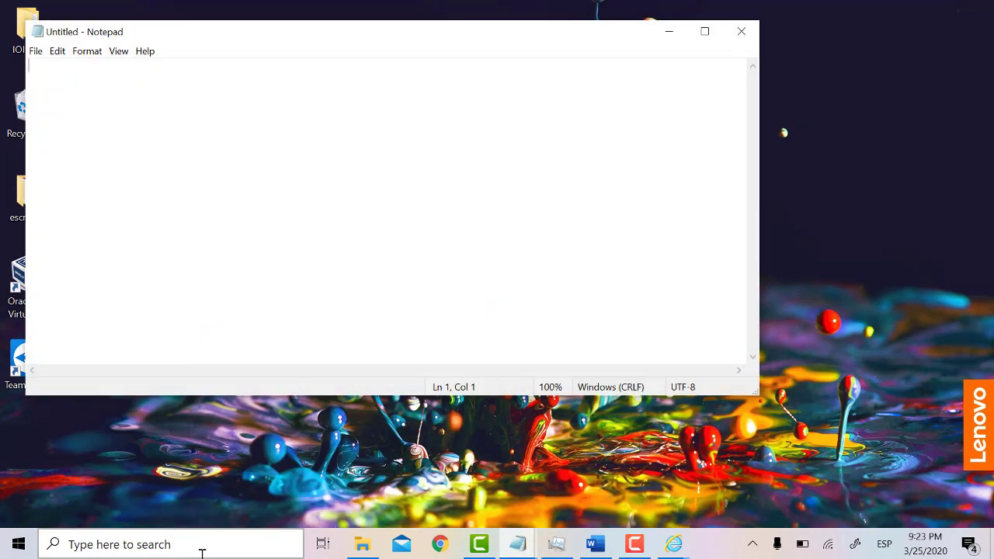
{"action": "type", "text": "Es"}
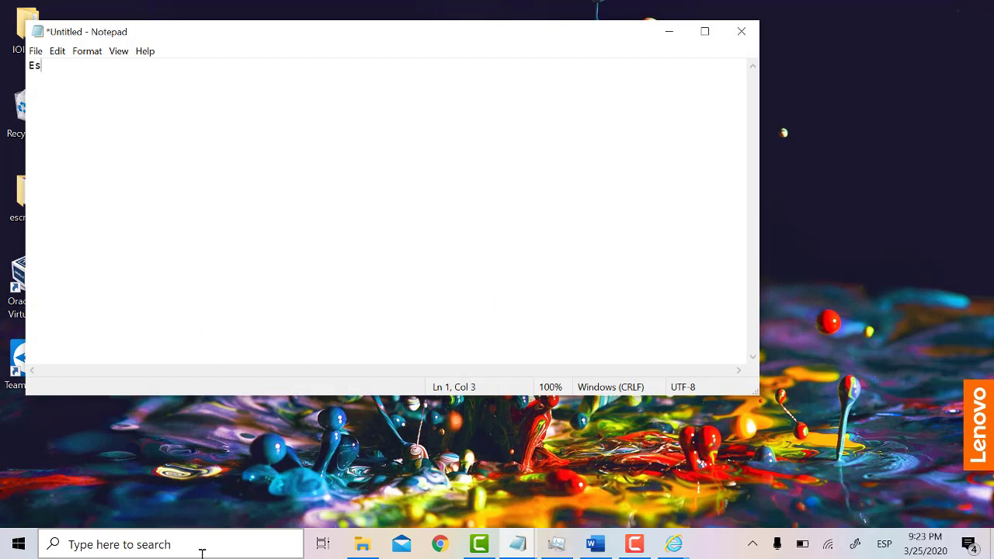
{"action": "type", "text": "ta es una prueba de "}
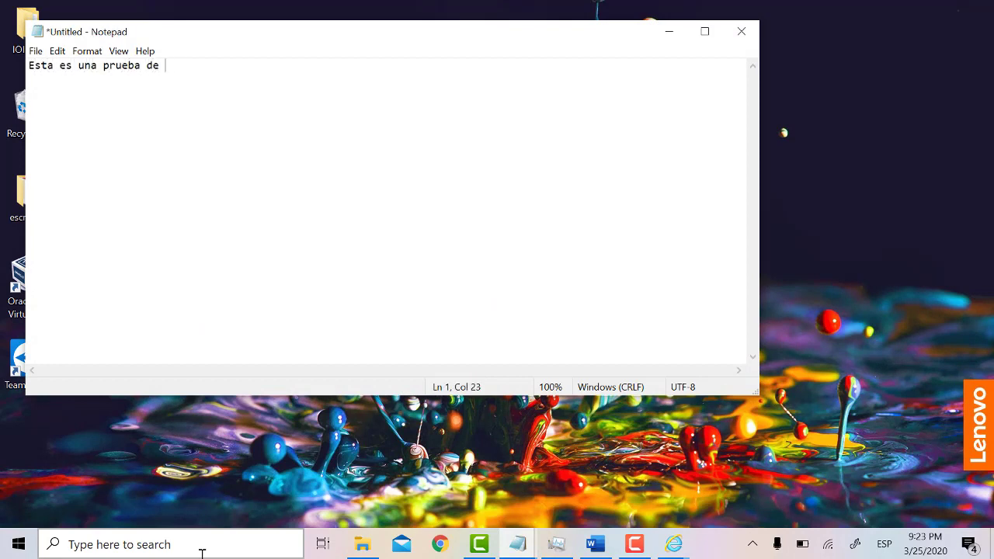
{"action": "type", "text": "punto de restauración"}
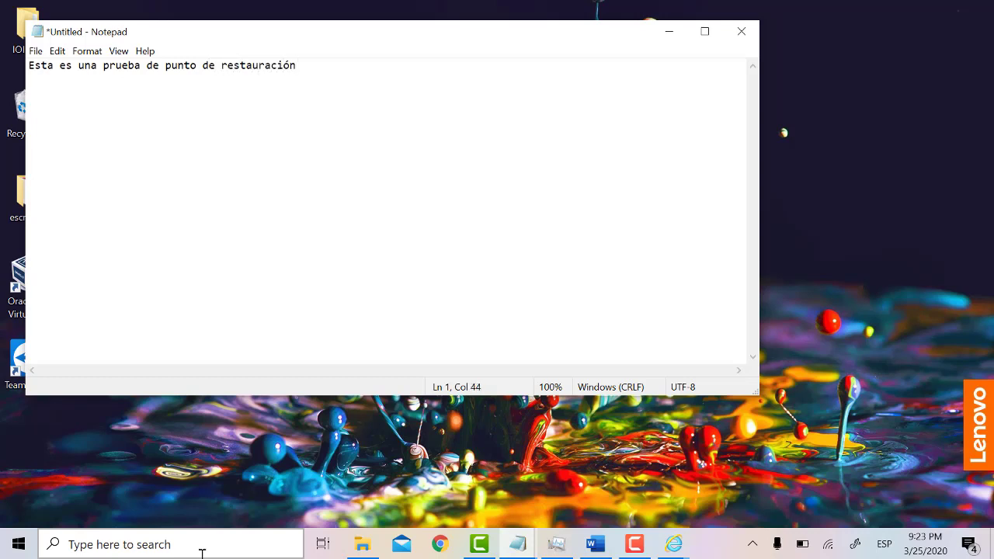
{"action": "key", "text": "ctrl+g"}
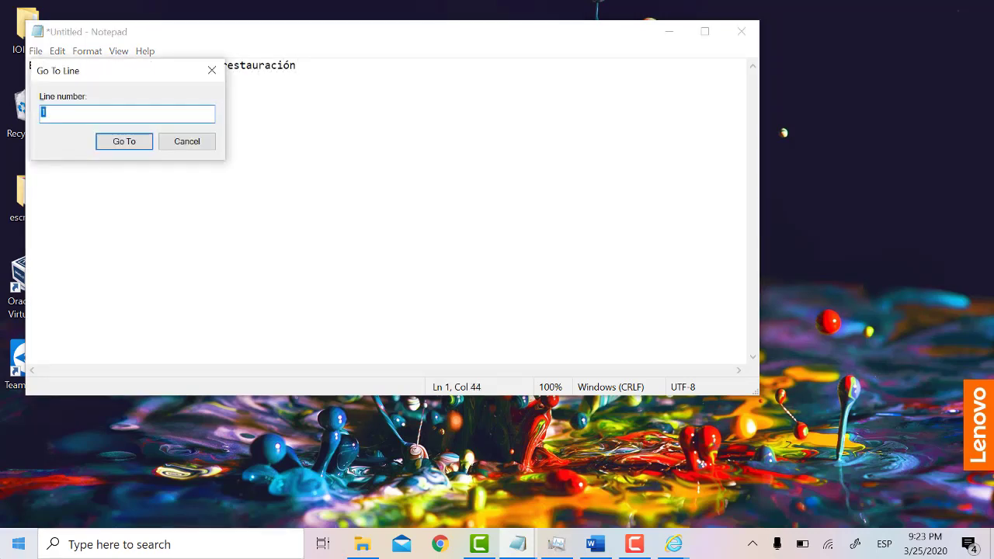
{"action": "left_click", "coordinate": [211, 70]}
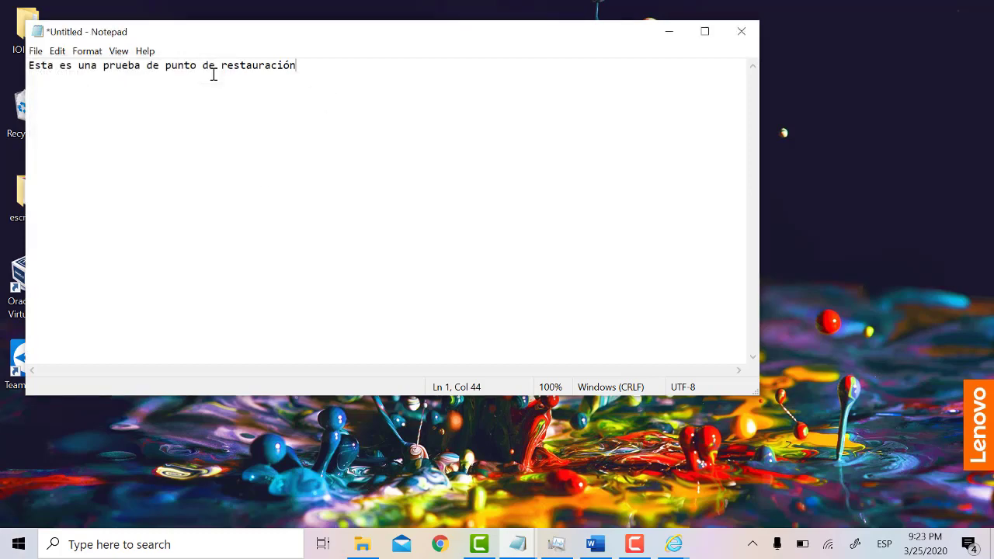
Step: Save the note as punto.txt in Documents
{"action": "key", "text": "ctrl+s"}
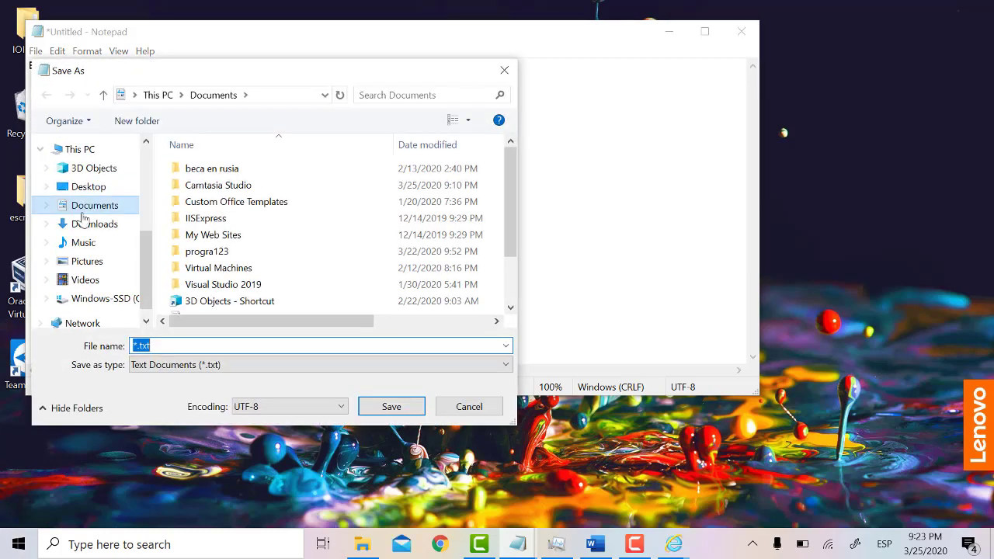
{"action": "left_click", "coordinate": [261, 350]}
{"action": "type", "text": "punto"}
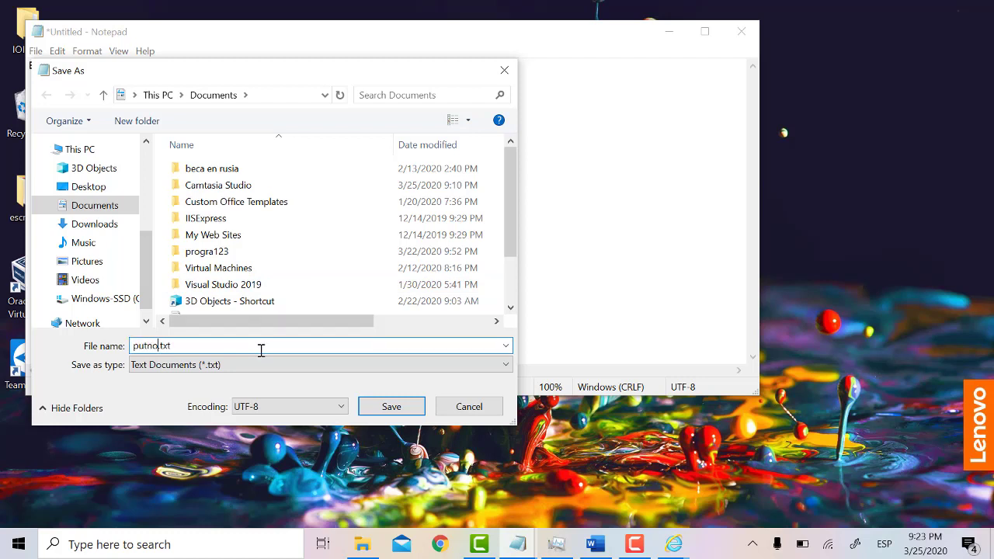
{"action": "key", "text": "BackSpace"}
{"action": "key", "text": "BackSpace"}
{"action": "key", "text": "BackSpace"}
{"action": "type", "text": "nto"}
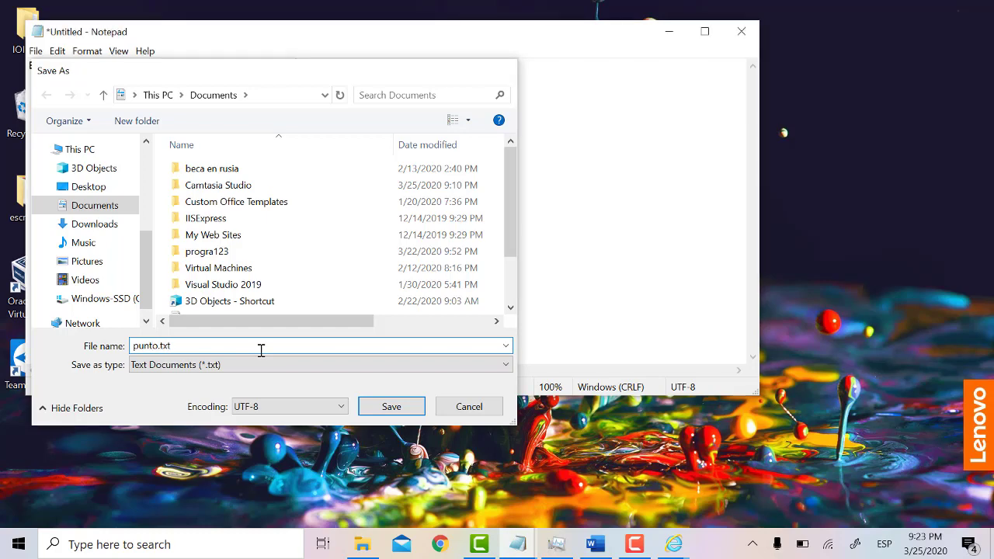
{"action": "key", "text": "Return"}
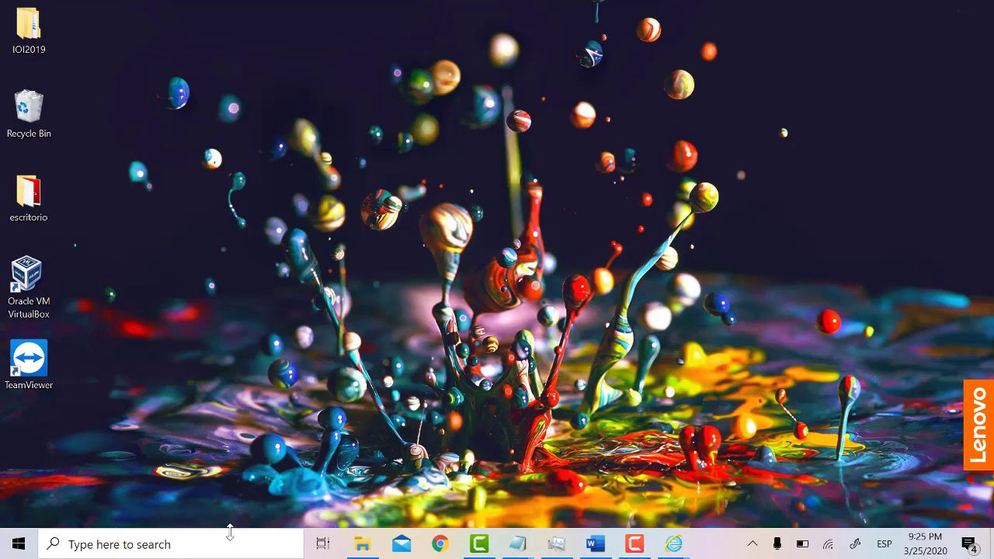
{"action": "left_click", "coordinate": [229, 537]}
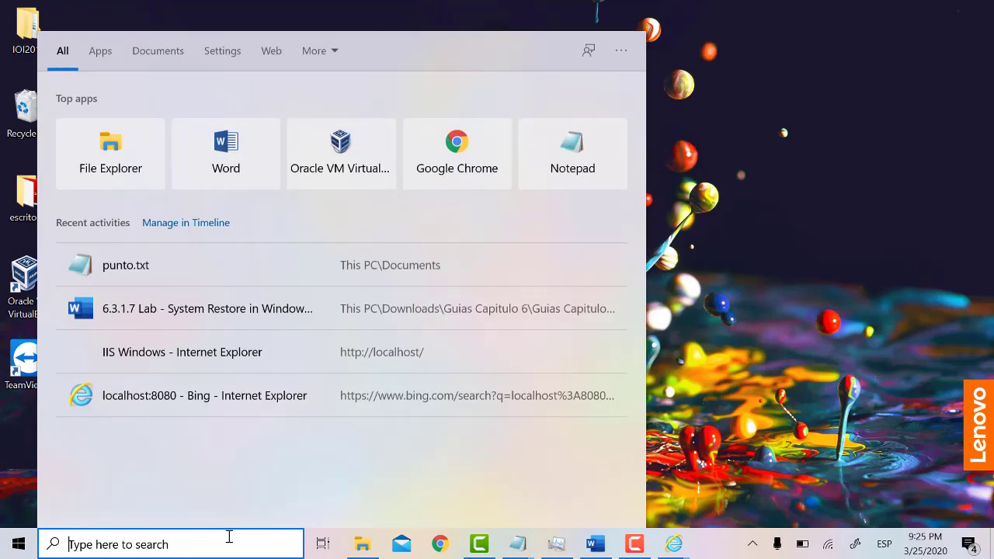
{"action": "type", "text": "reco"}
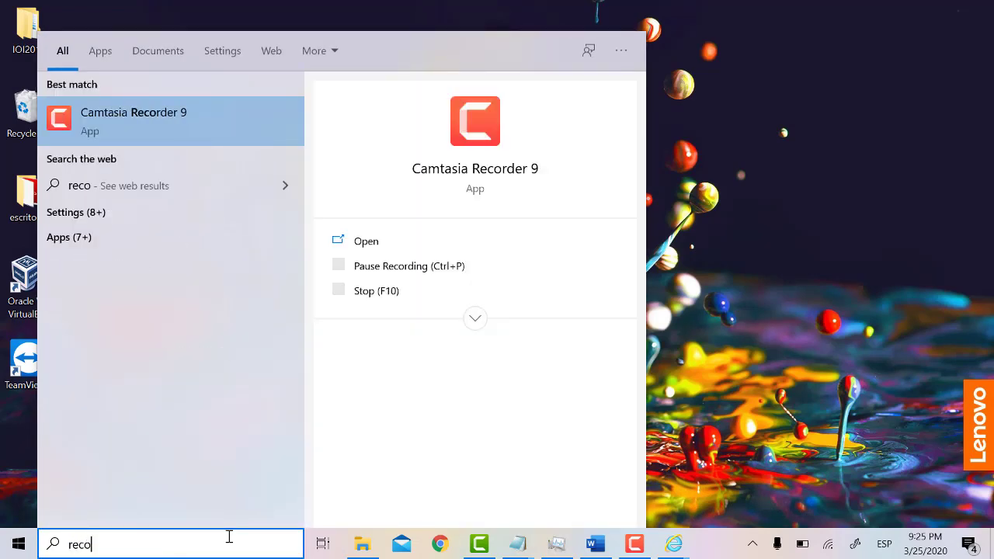
{"action": "type", "text": "ve"}
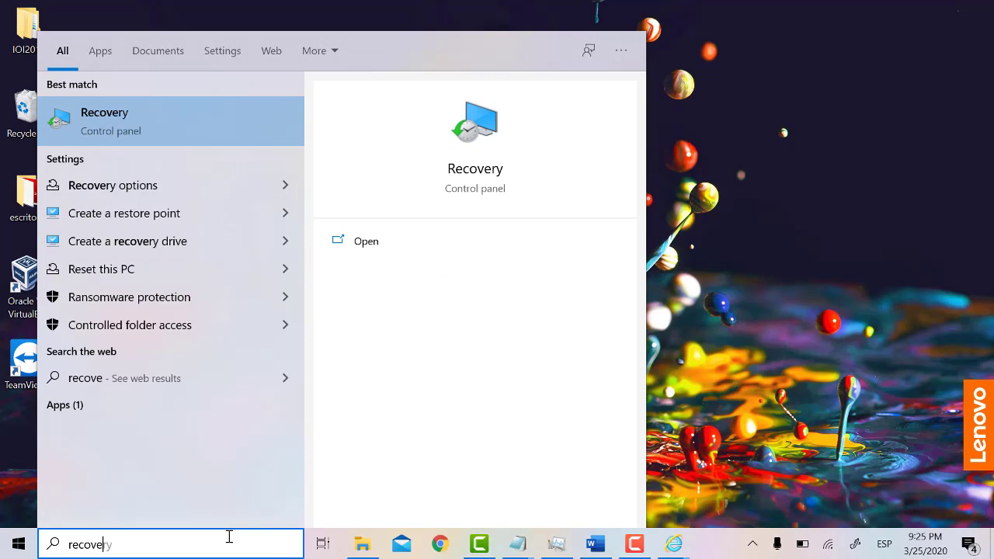
{"action": "key", "text": "Return"}
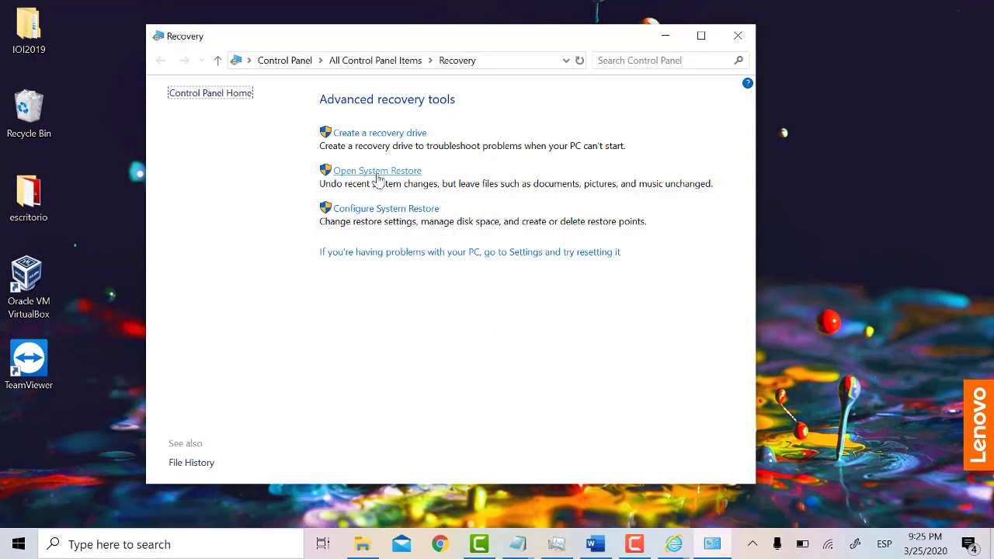
{"action": "left_click", "coordinate": [379, 172]}
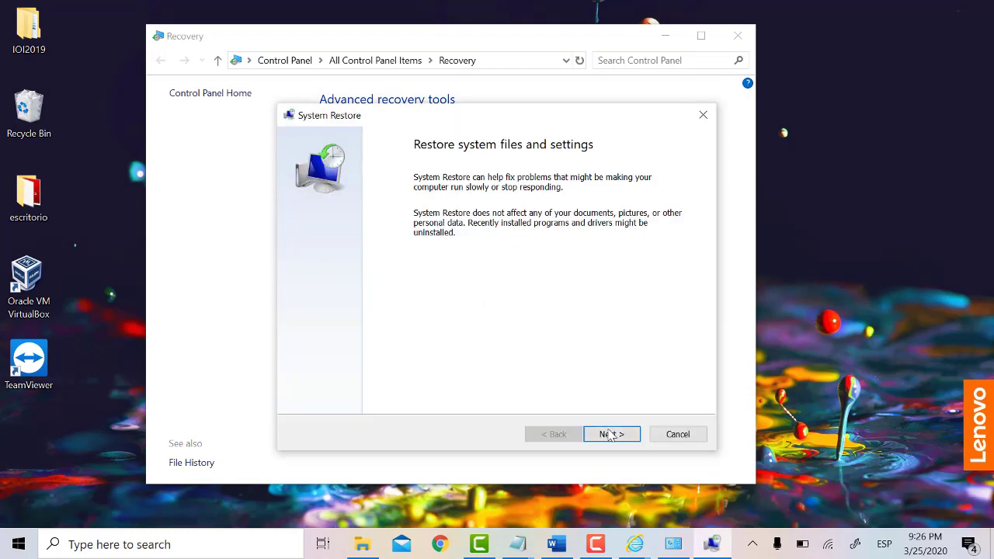
{"action": "left_click", "coordinate": [610, 434]}
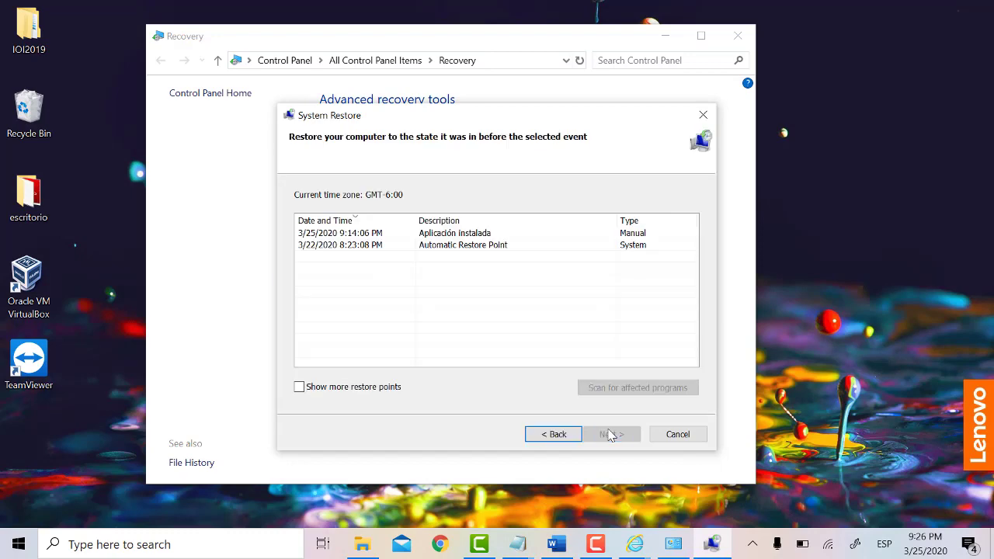
{"action": "left_click", "coordinate": [442, 234]}
{"action": "left_click", "coordinate": [594, 433]}
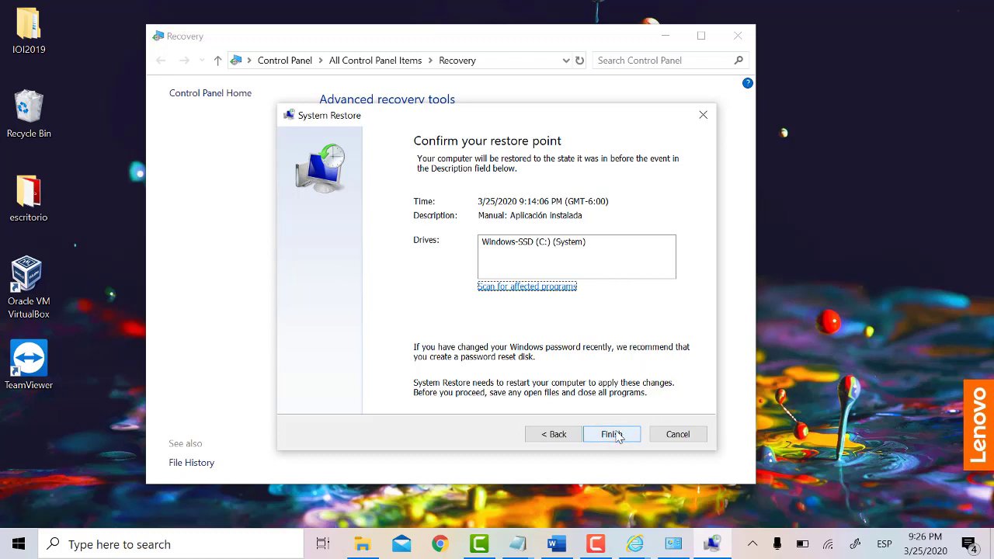
{"action": "left_click", "coordinate": [678, 434]}
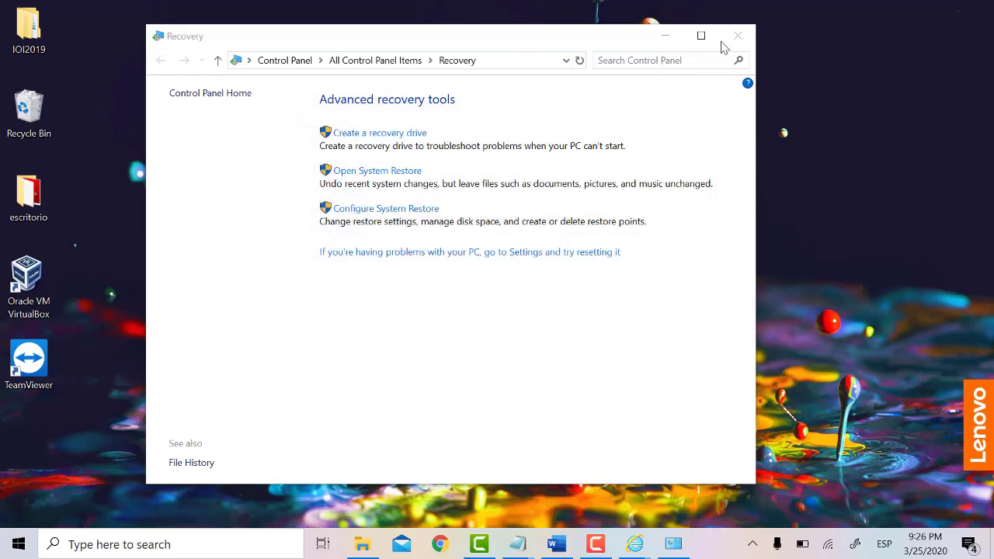
{"action": "left_click", "coordinate": [737, 38]}
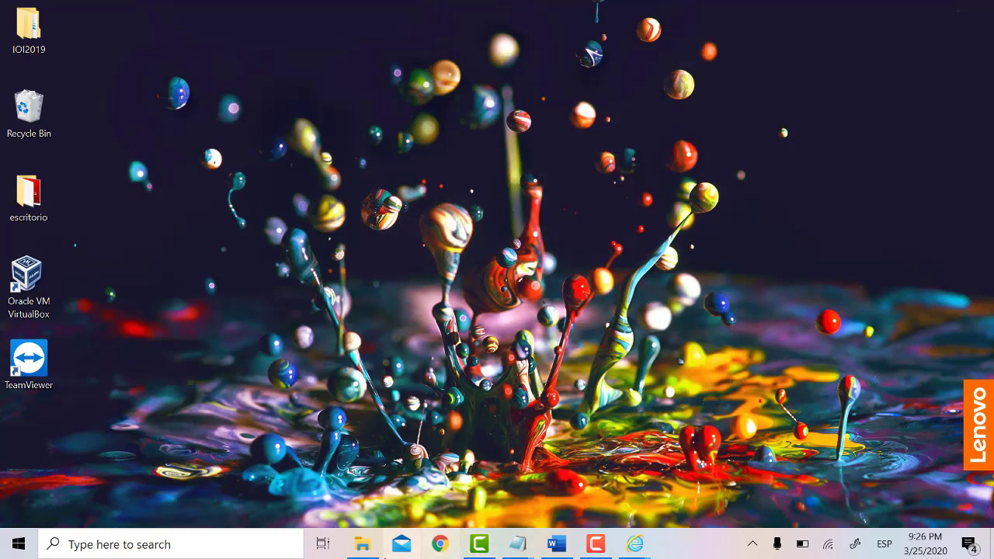
Step: Find and select punto.txt in the Documents folder via File Explorer
{"action": "left_click", "coordinate": [362, 545]}
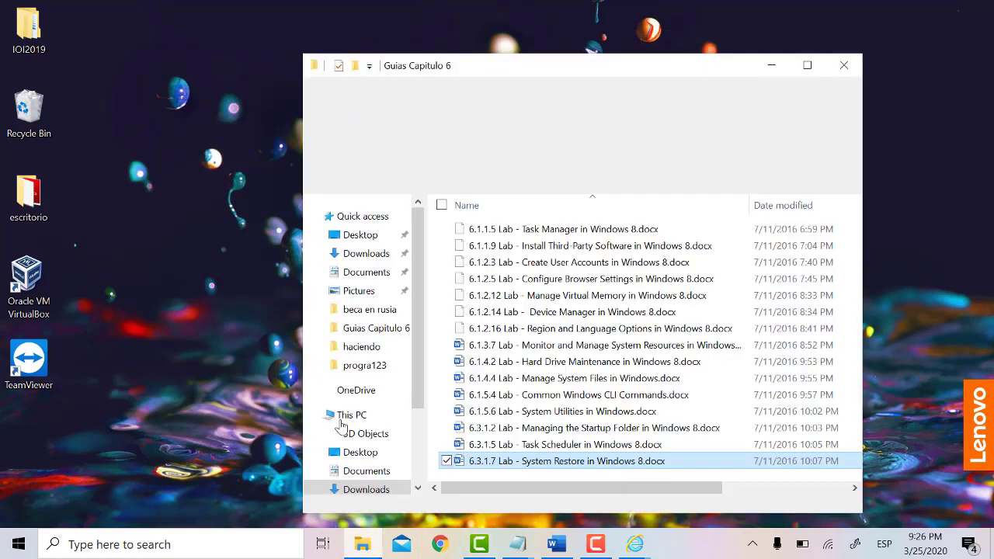
{"action": "left_click", "coordinate": [369, 275]}
{"action": "scroll", "coordinate": [536, 357], "scroll_direction": "down", "scroll_amount": 1}
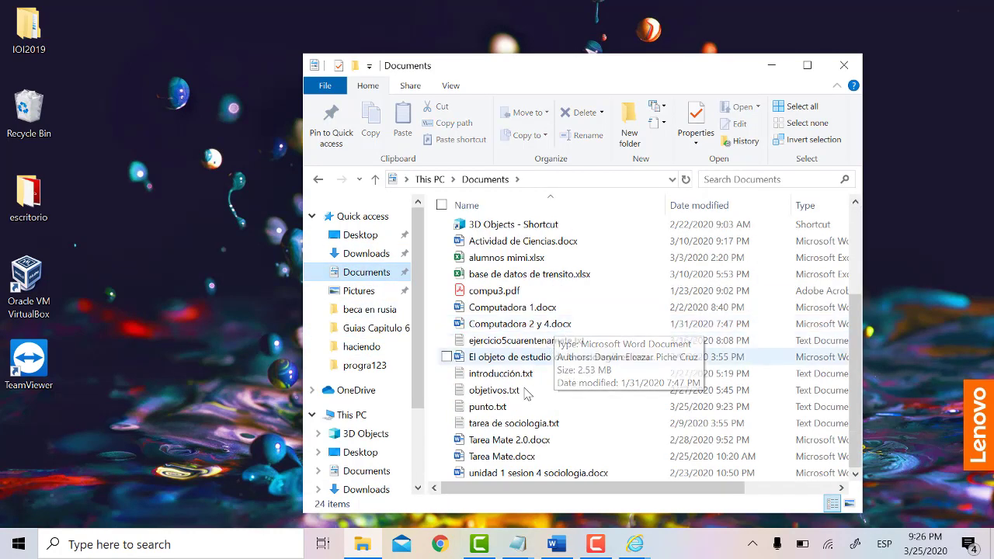
{"action": "left_click", "coordinate": [512, 412]}
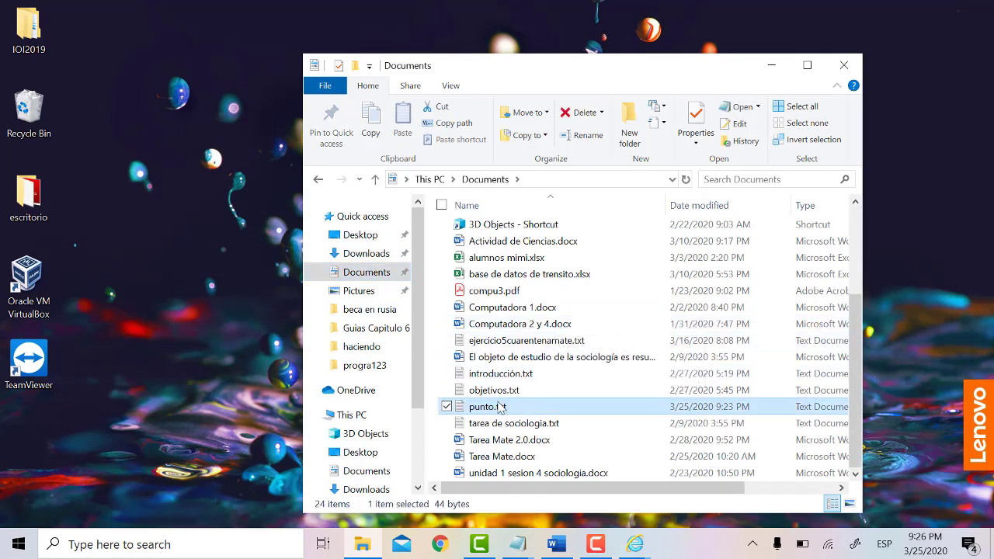